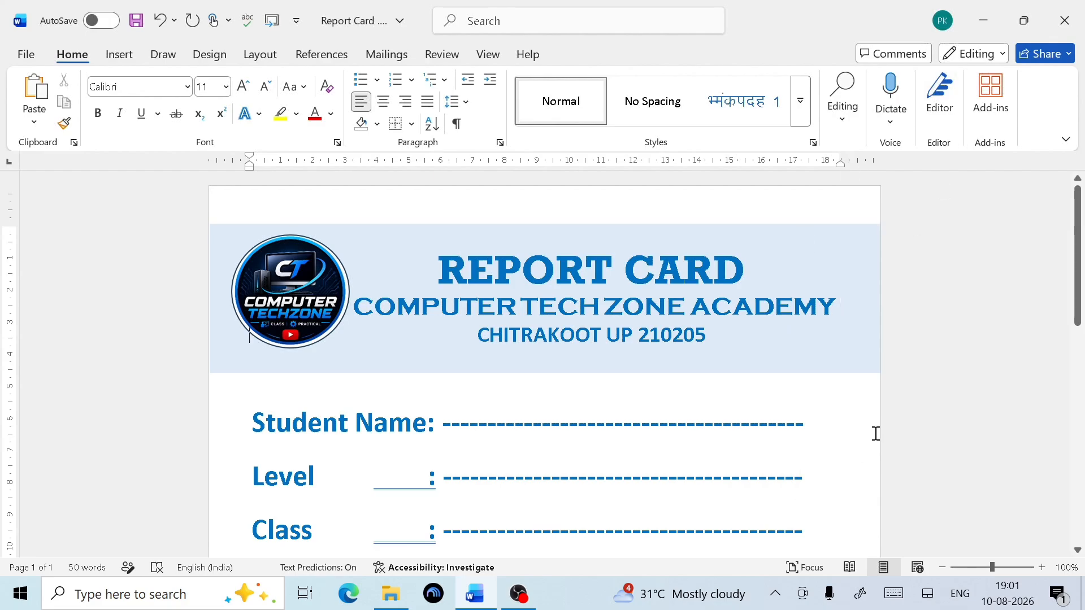
Step: Examine the finished report card in full-screen mode, from the header and student fields to the marks table, grading scale and comment box
{"action": "left_click", "coordinate": [1066, 139]}
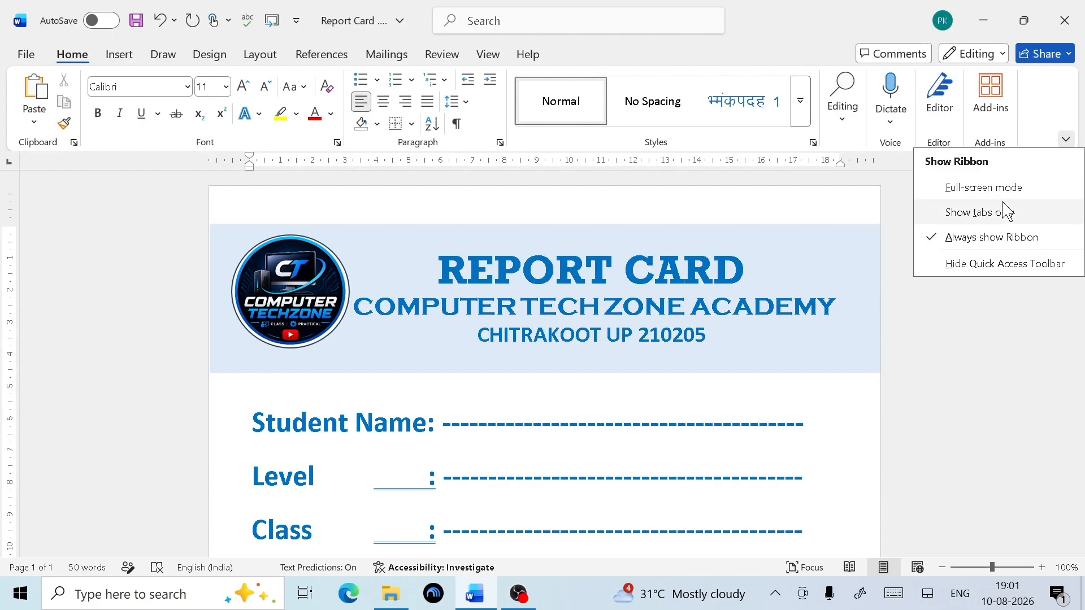
{"action": "left_click", "coordinate": [984, 188]}
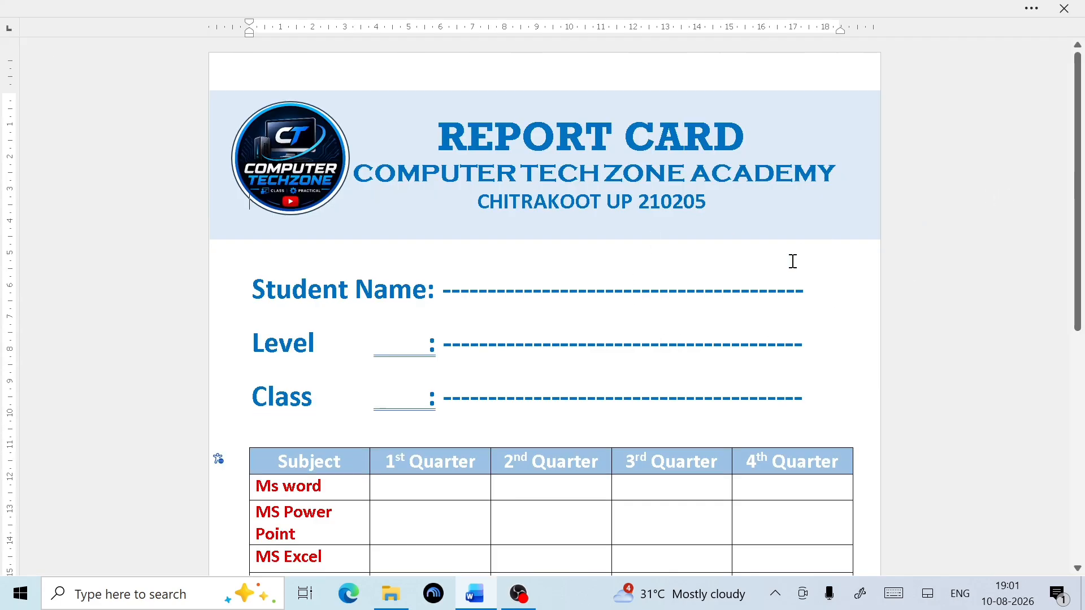
{"action": "scroll", "coordinate": [793, 261], "scroll_direction": "down", "scroll_amount": 2, "text": "ctrl"}
{"action": "scroll", "coordinate": [789, 259], "scroll_direction": "down", "scroll_amount": 5}
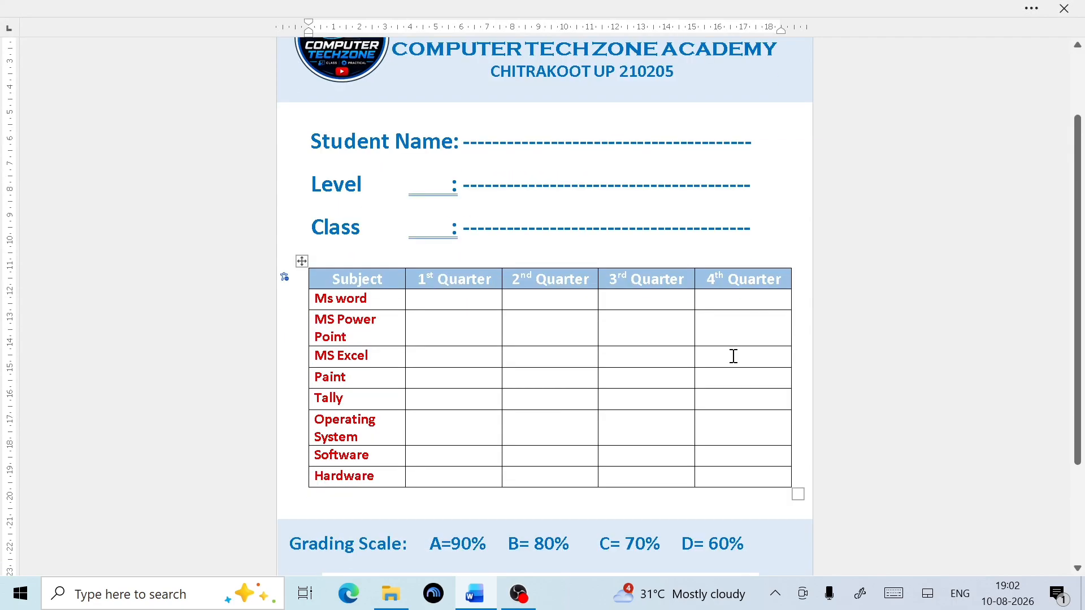
{"action": "scroll", "coordinate": [709, 378], "scroll_direction": "up", "scroll_amount": 3}
{"action": "scroll", "coordinate": [709, 375], "scroll_direction": "down", "scroll_amount": 2}
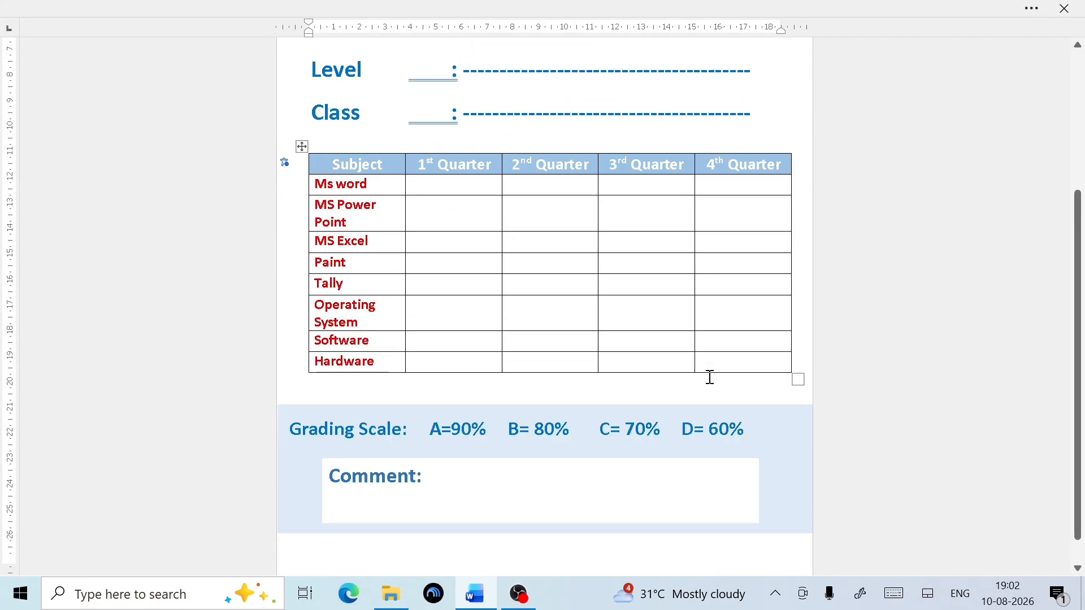
{"action": "scroll", "coordinate": [710, 376], "scroll_direction": "up", "scroll_amount": 4}
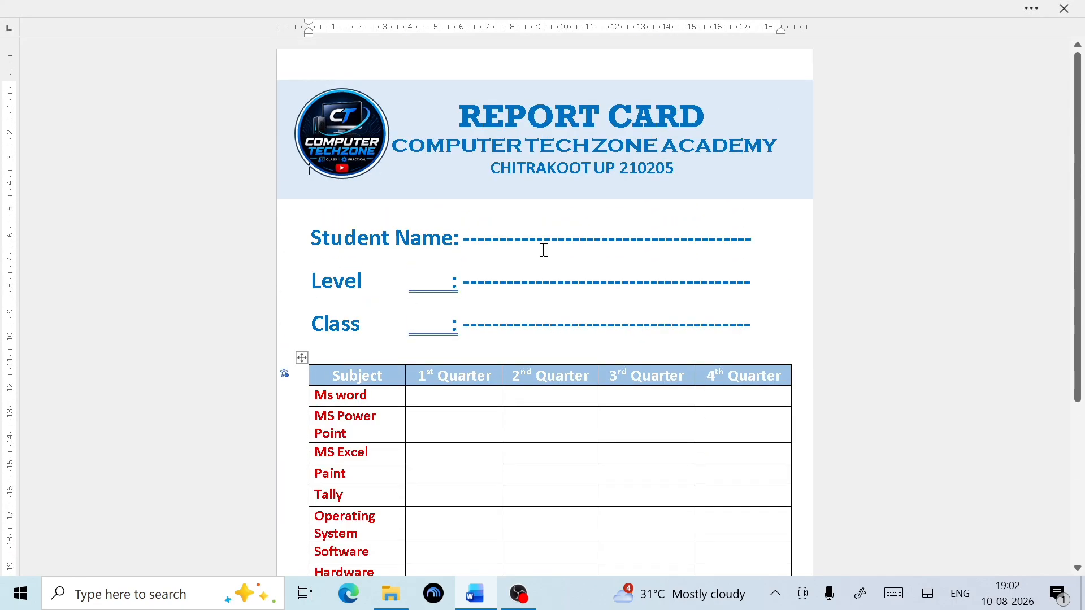
{"action": "scroll", "coordinate": [558, 361], "scroll_direction": "down", "scroll_amount": 2}
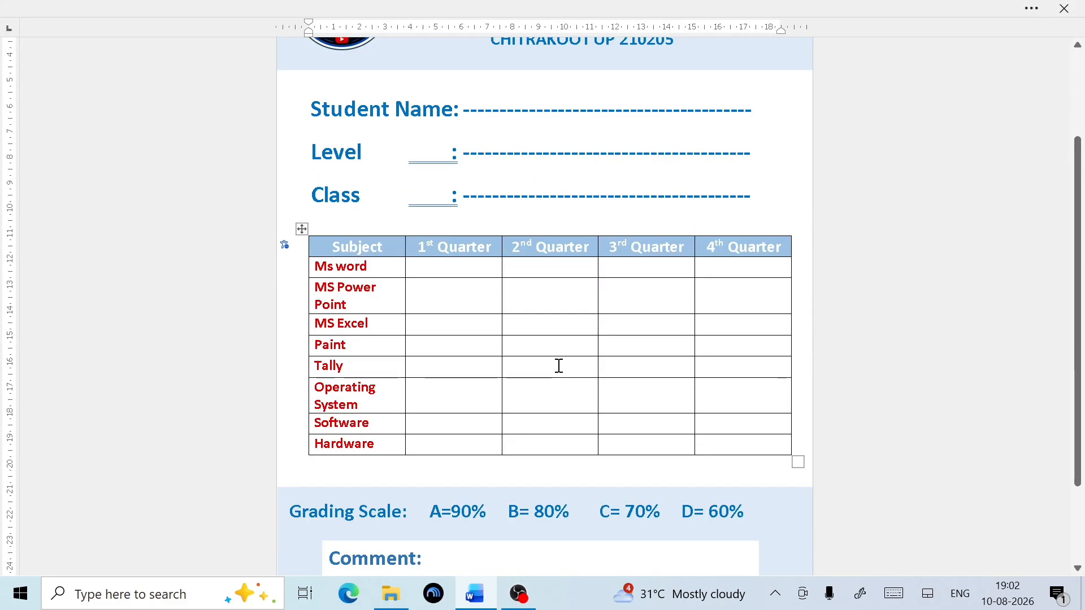
{"action": "scroll", "coordinate": [558, 362], "scroll_direction": "up", "scroll_amount": 2}
{"action": "scroll", "coordinate": [559, 364], "scroll_direction": "down", "scroll_amount": 2}
{"action": "scroll", "coordinate": [560, 366], "scroll_direction": "down", "scroll_amount": 1}
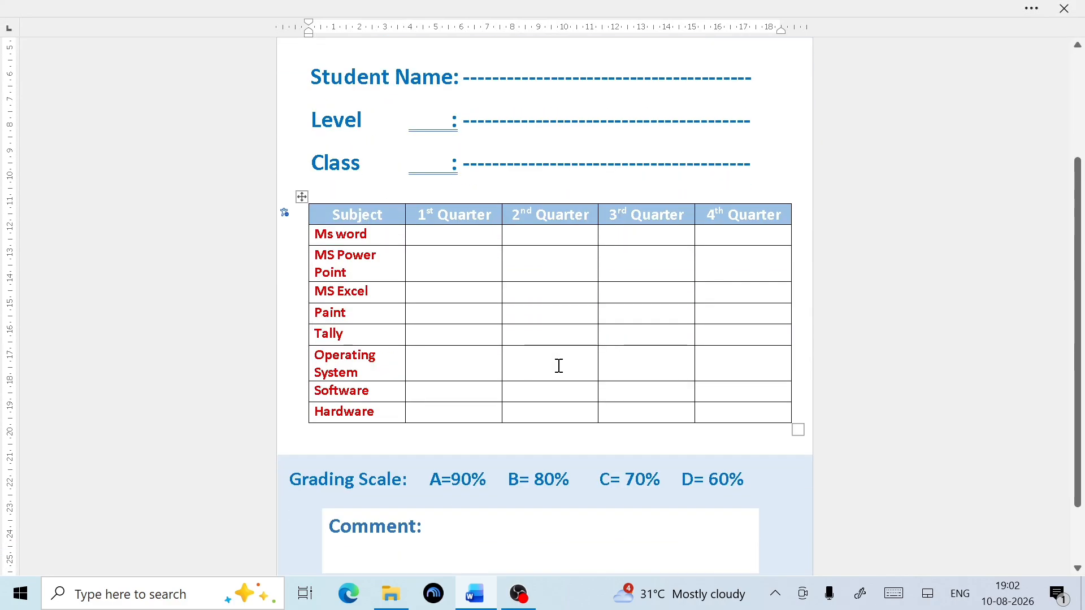
{"action": "scroll", "coordinate": [559, 366], "scroll_direction": "down", "scroll_amount": 2}
{"action": "scroll", "coordinate": [559, 366], "scroll_direction": "up", "scroll_amount": 5}
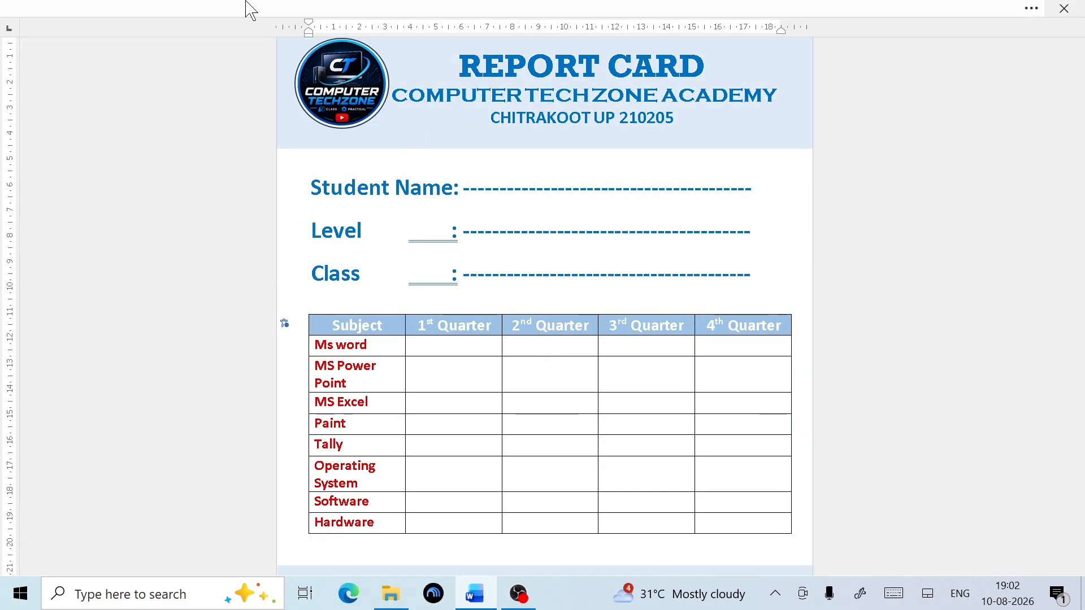
Step: Leave full-screen mode and set the ribbon to always show
{"action": "left_click", "coordinate": [1039, 9]}
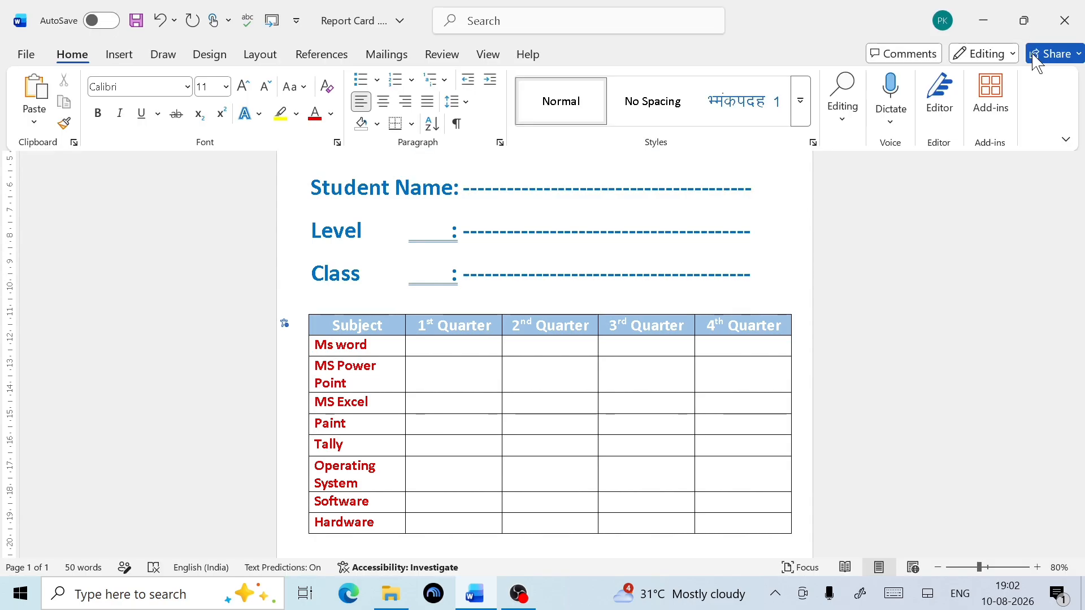
{"action": "left_click", "coordinate": [1065, 140]}
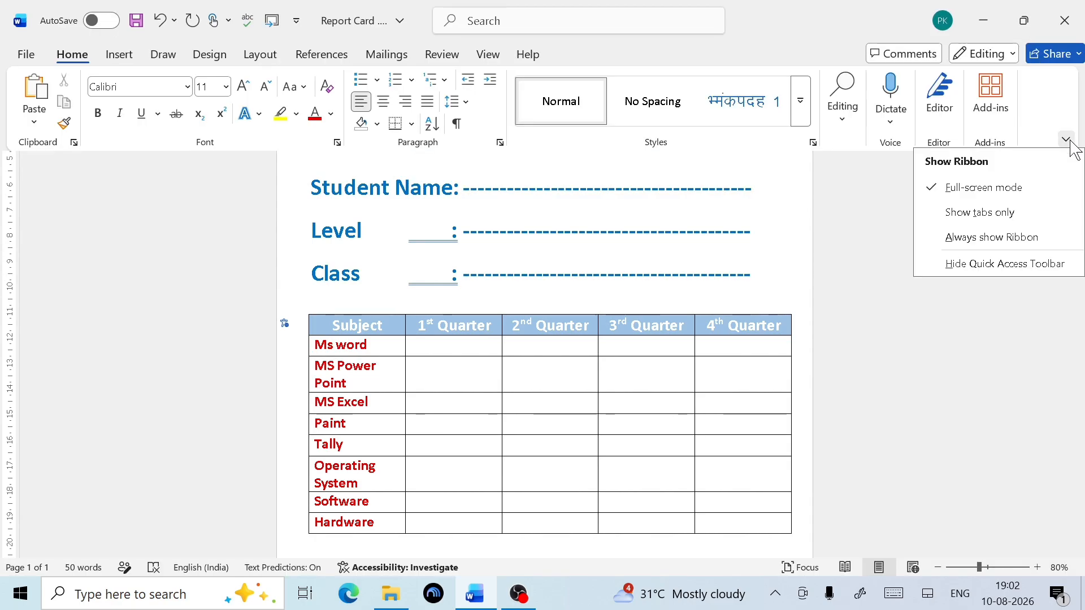
{"action": "left_click", "coordinate": [969, 238]}
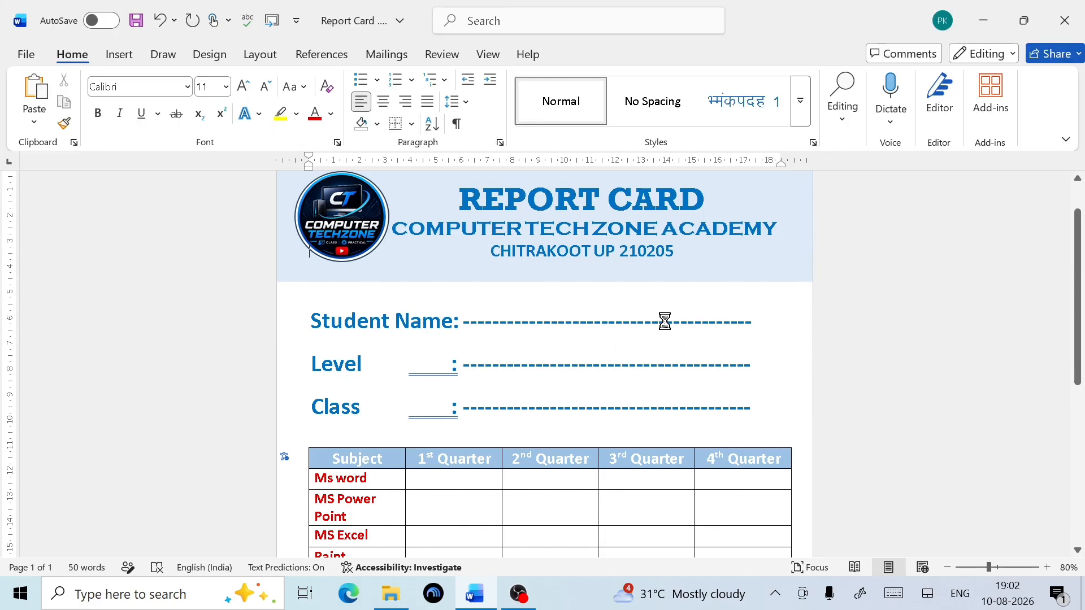
Step: Create a new blank document with Narrow margins and A4 paper size
{"action": "key", "text": "ctrl+n"}
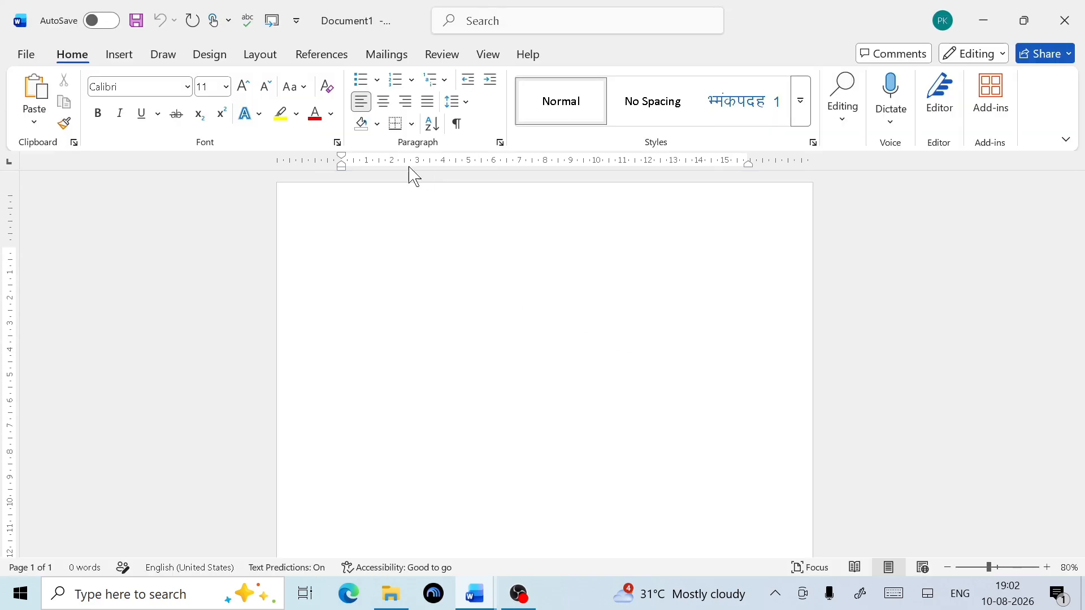
{"action": "left_click", "coordinate": [275, 67]}
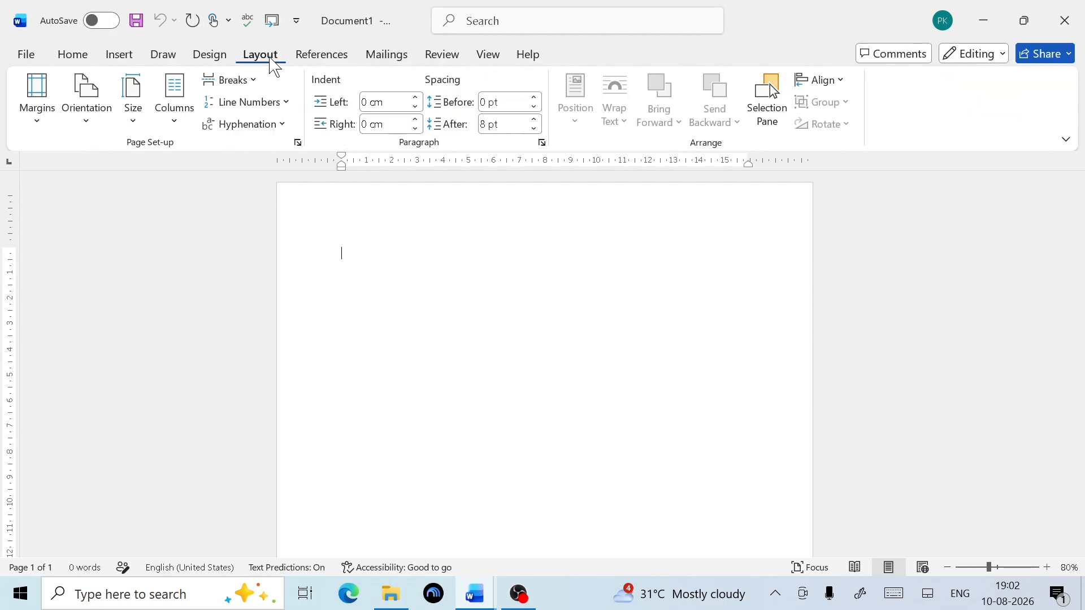
{"action": "left_click", "coordinate": [29, 136]}
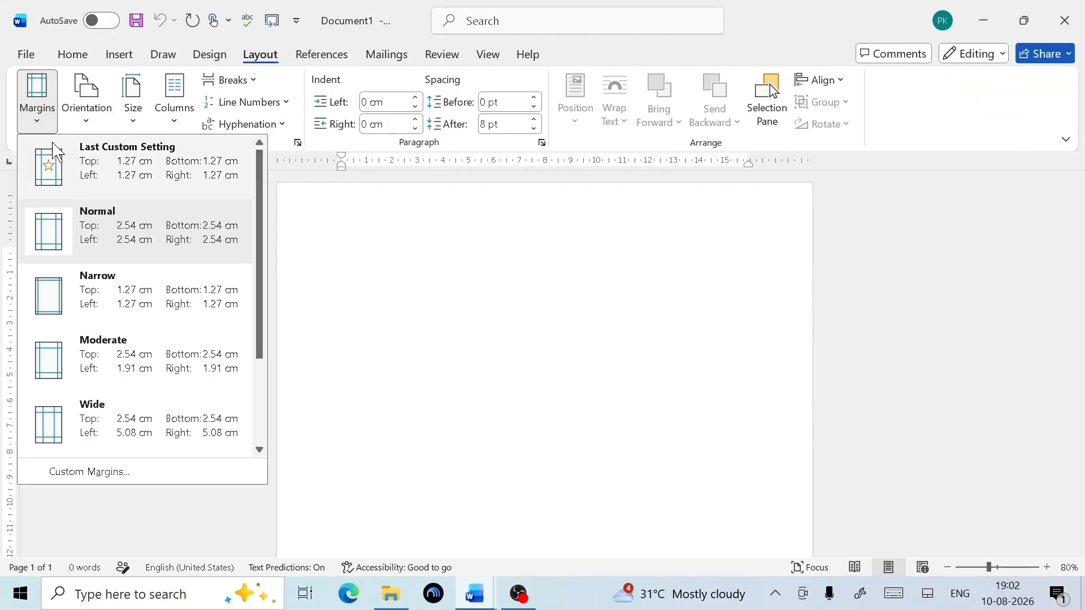
{"action": "left_click", "coordinate": [90, 296]}
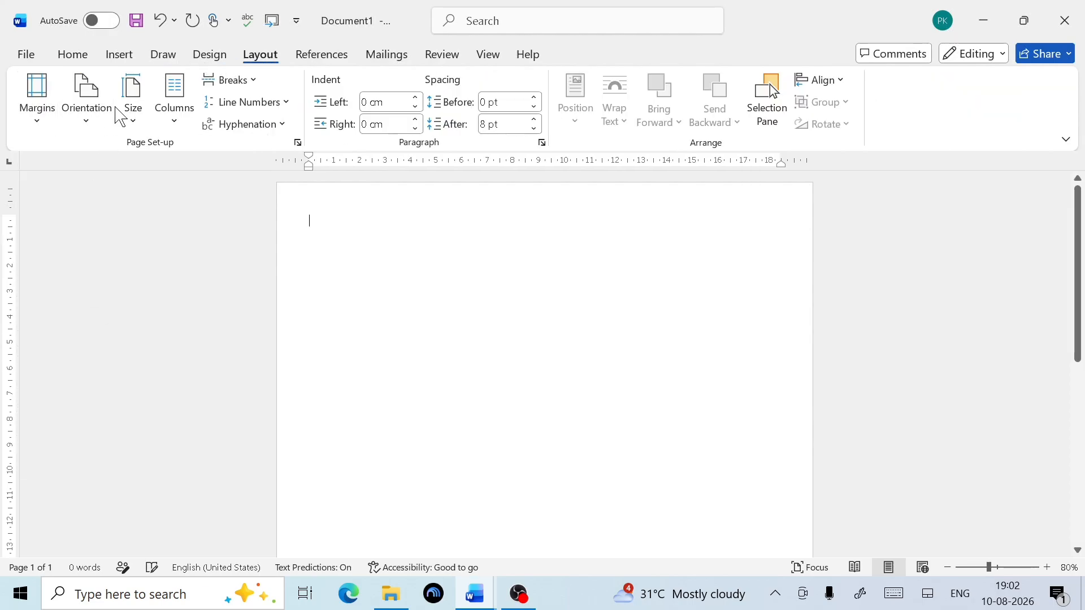
{"action": "left_click", "coordinate": [131, 116]}
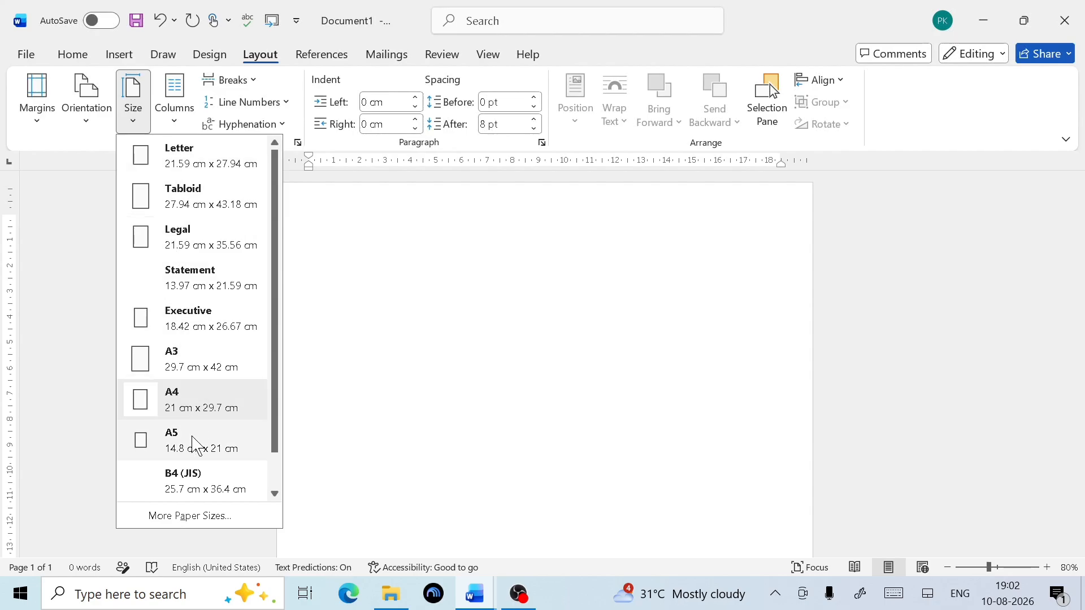
{"action": "left_click", "coordinate": [204, 400]}
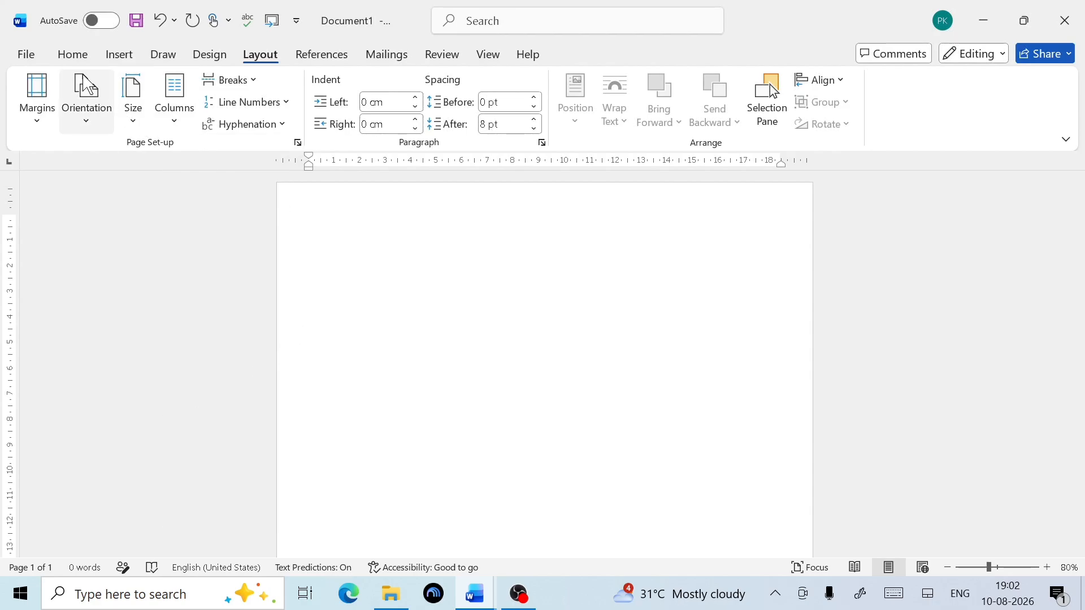
Step: Draw a header rectangle across the page at the upper margin, about 20.9 cm wide and 6.4 cm high
{"action": "left_click", "coordinate": [73, 54]}
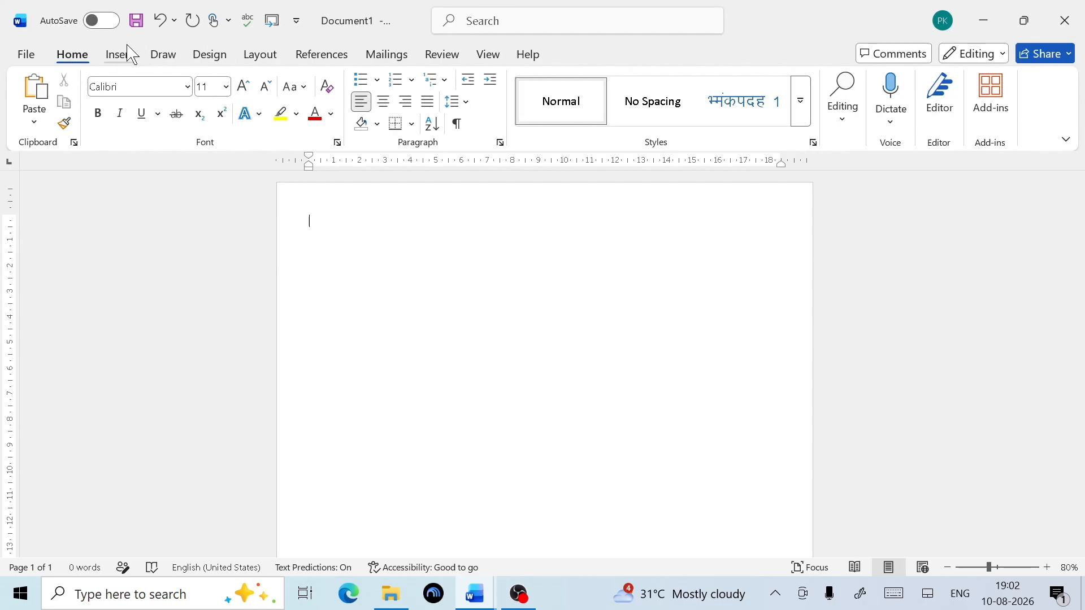
{"action": "left_click", "coordinate": [134, 57]}
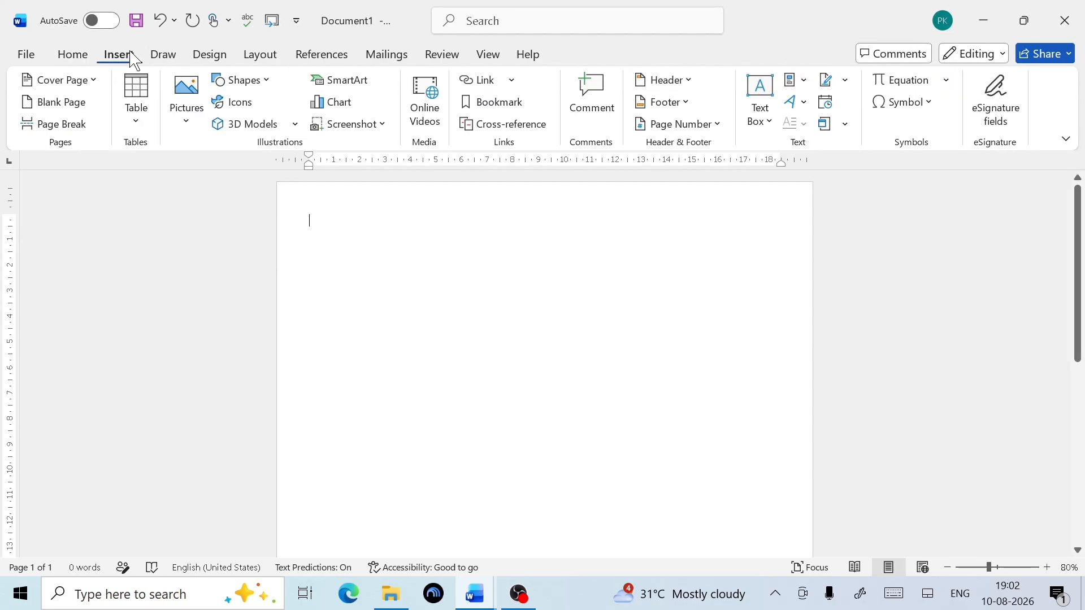
{"action": "left_click", "coordinate": [248, 90]}
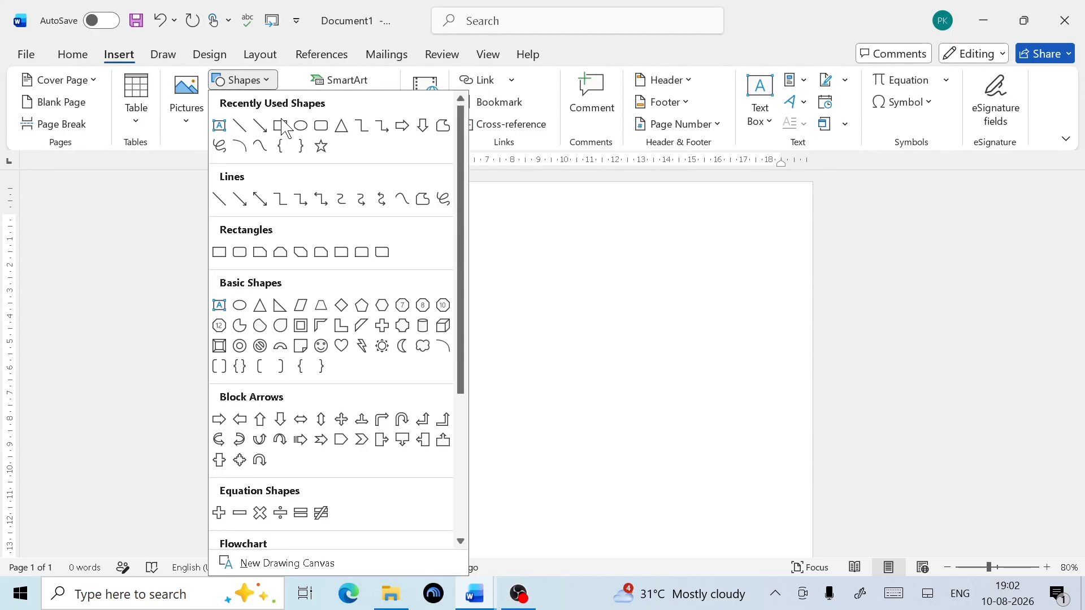
{"action": "left_click", "coordinate": [288, 127]}
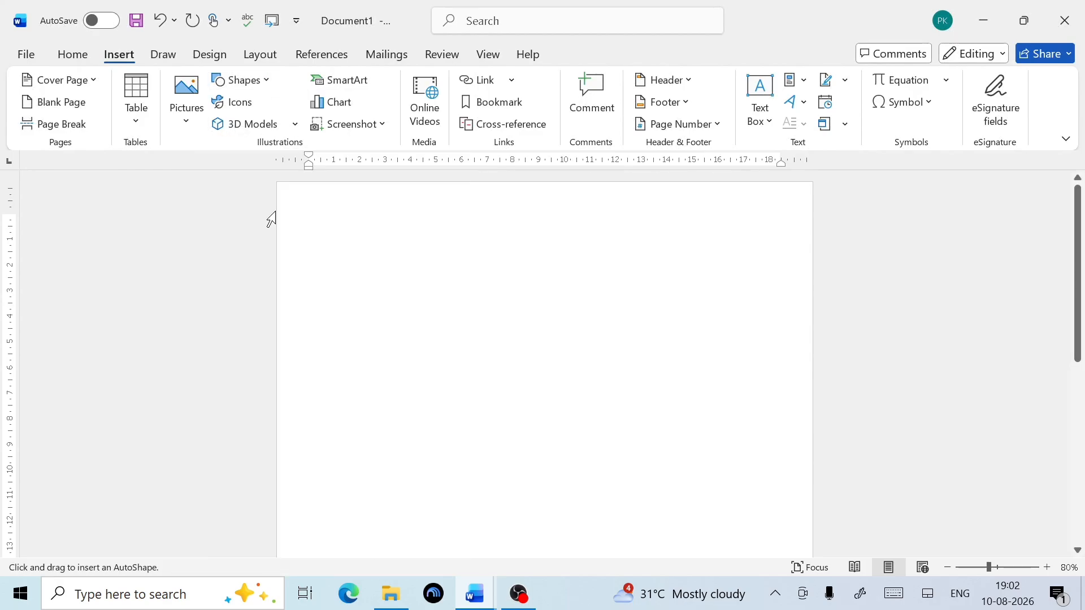
{"action": "mouse_move", "coordinate": [281, 214]}
{"action": "left_mouse_down"}
{"action": "mouse_move", "coordinate": [426, 250]}
{"action": "mouse_move", "coordinate": [790, 281]}
{"action": "mouse_move", "coordinate": [812, 289]}
{"action": "mouse_move", "coordinate": [815, 378]}
{"action": "left_mouse_up"}
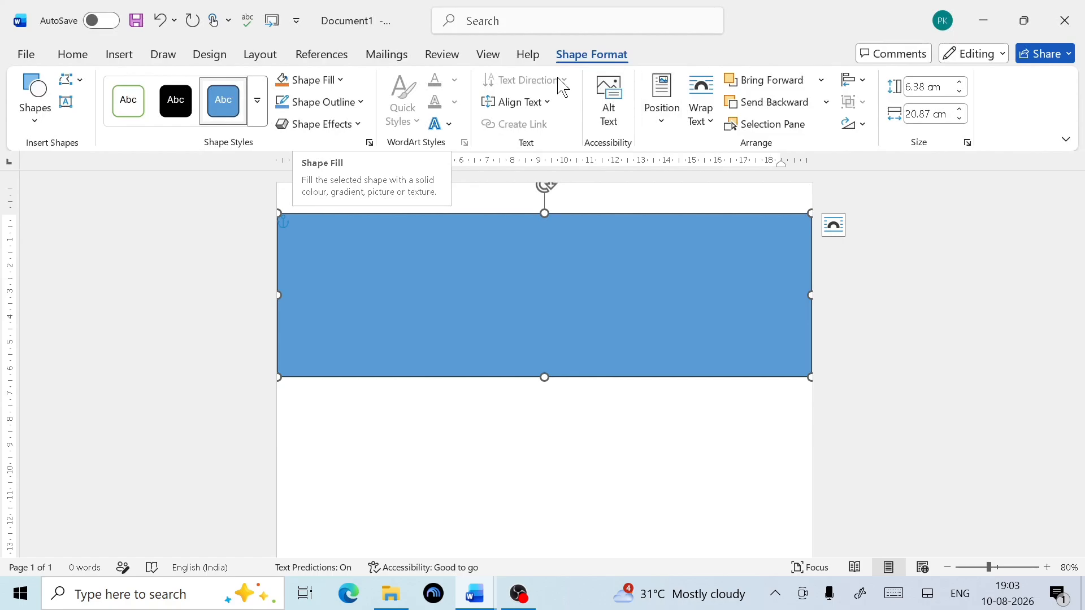
Step: Fill the header rectangle with a light blue theme colour and compare it with the header in the Report Card document
{"action": "left_click", "coordinate": [336, 84]}
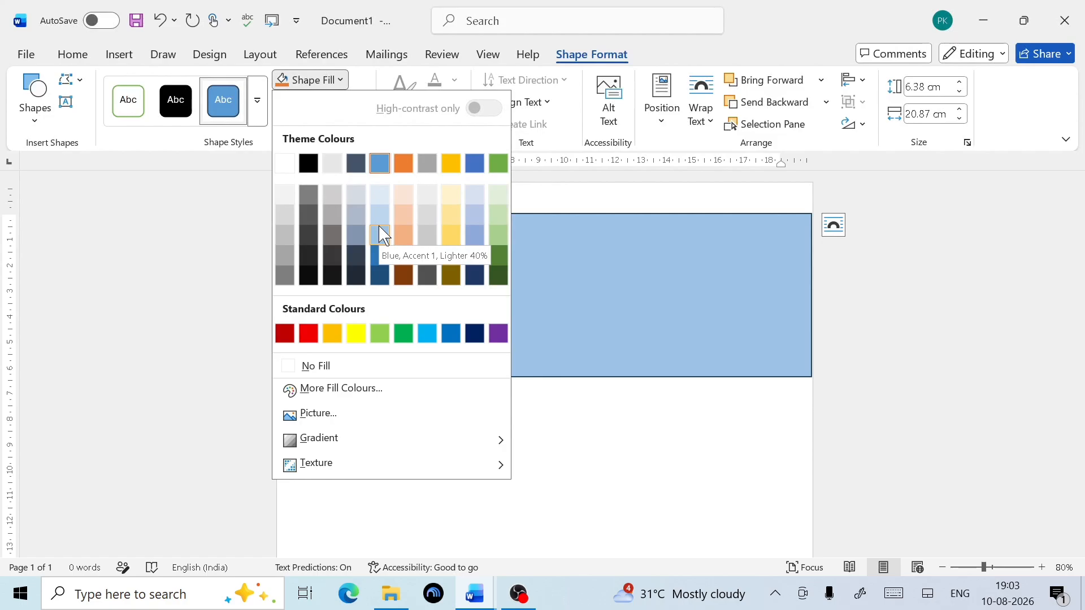
{"action": "key", "text": "Escape"}
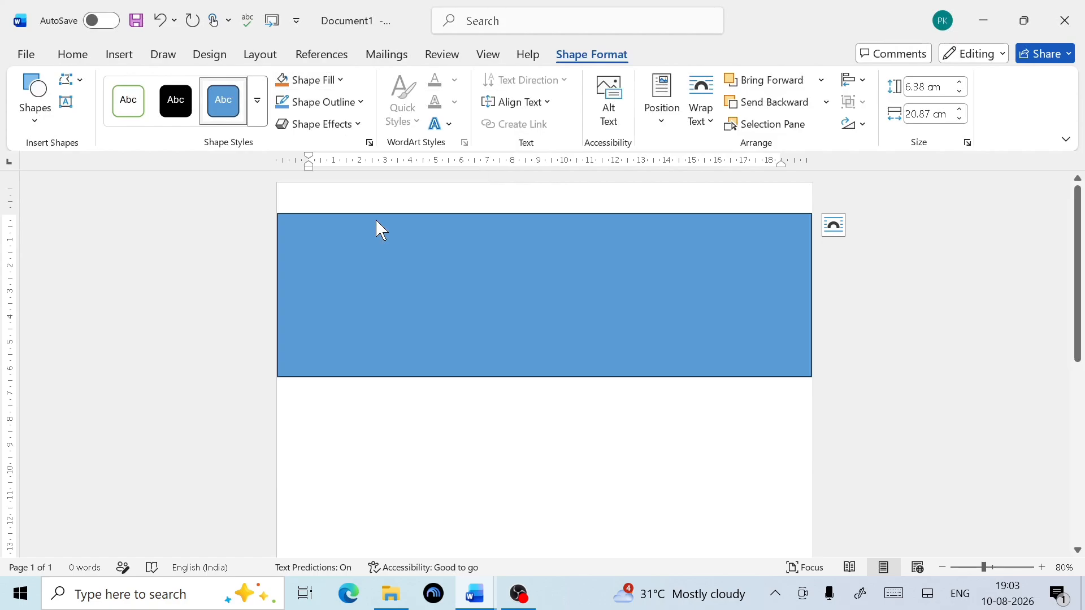
{"action": "mouse_move", "coordinate": [487, 601]}
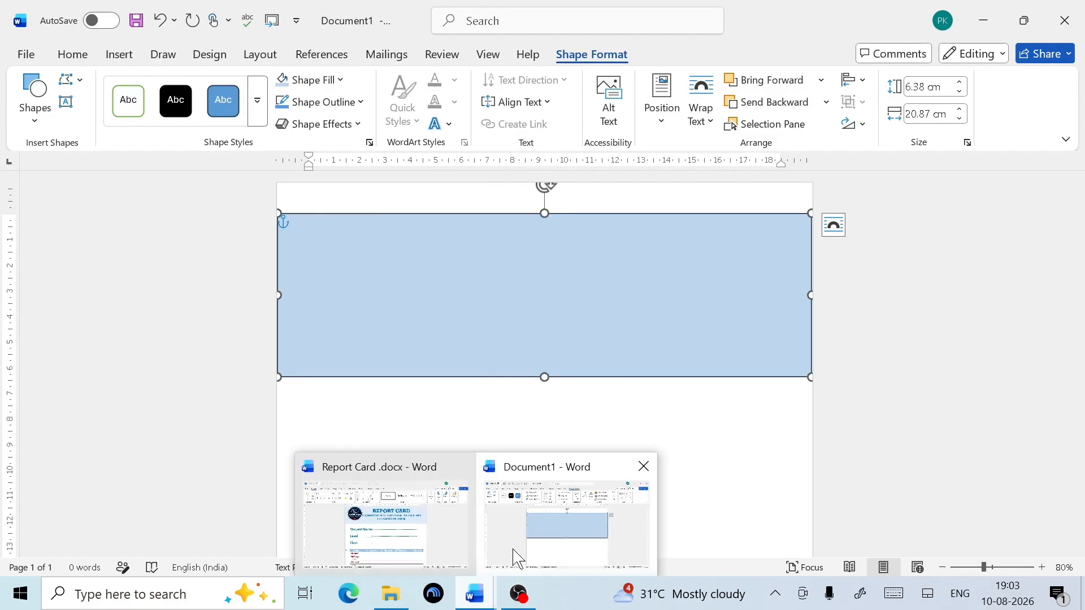
{"action": "left_click", "coordinate": [434, 534]}
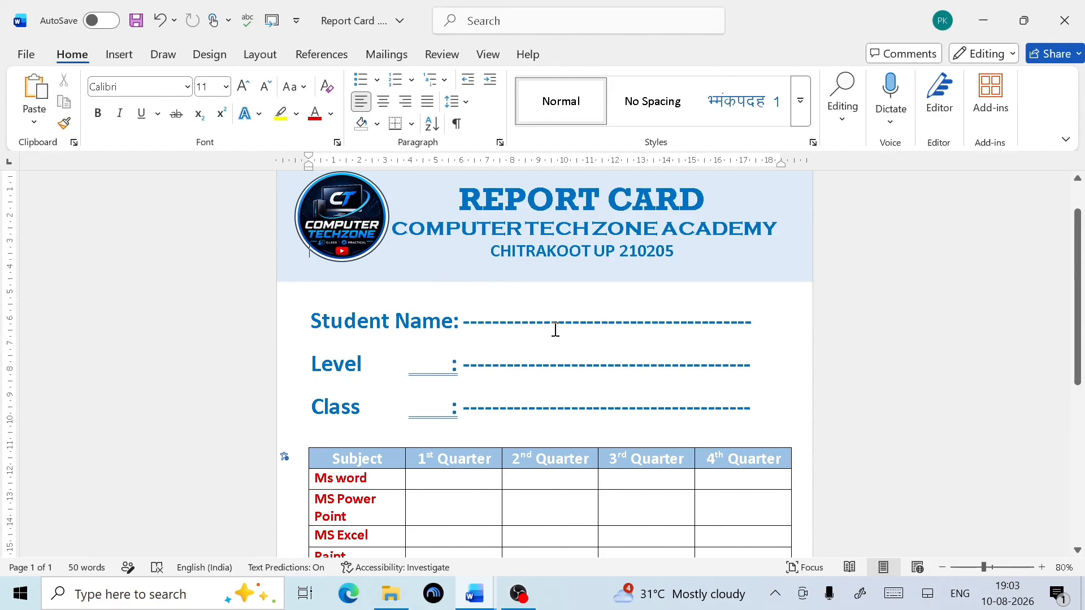
{"action": "scroll", "coordinate": [557, 366], "scroll_direction": "down", "scroll_amount": 2}
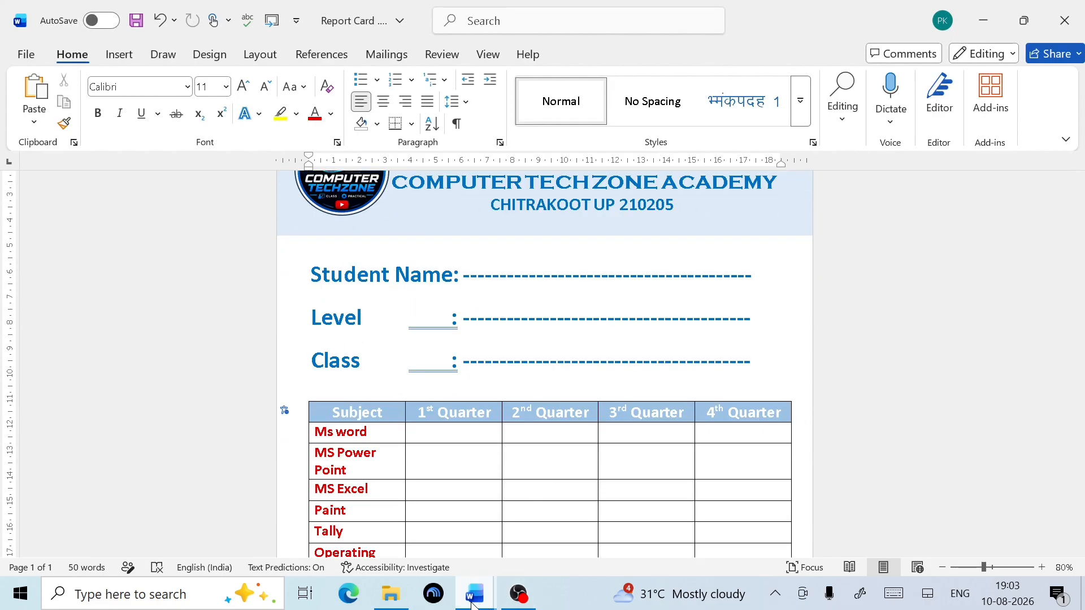
{"action": "mouse_move", "coordinate": [472, 604]}
{"action": "left_click", "coordinate": [547, 545]}
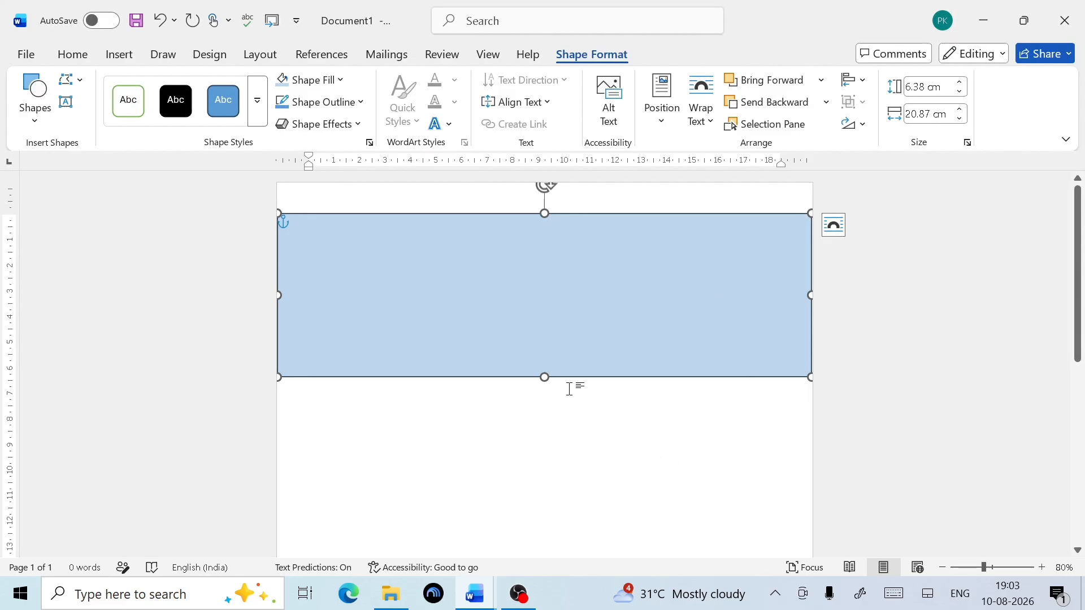
Step: Remove the outline from the light blue header rectangle
{"action": "left_click", "coordinate": [337, 113]}
{"action": "left_click", "coordinate": [320, 381]}
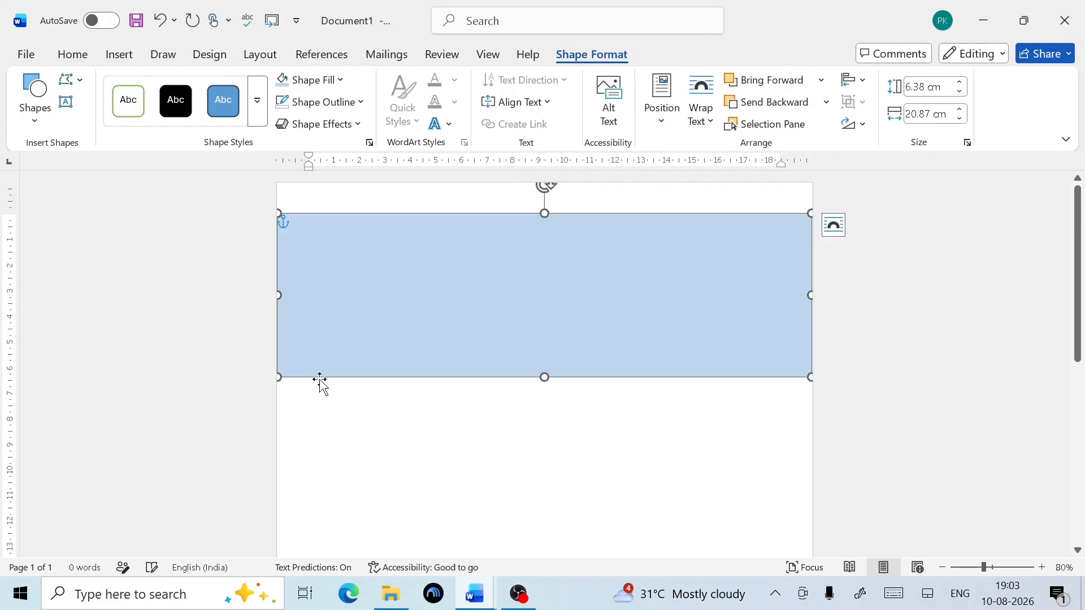
{"action": "left_click", "coordinate": [447, 453]}
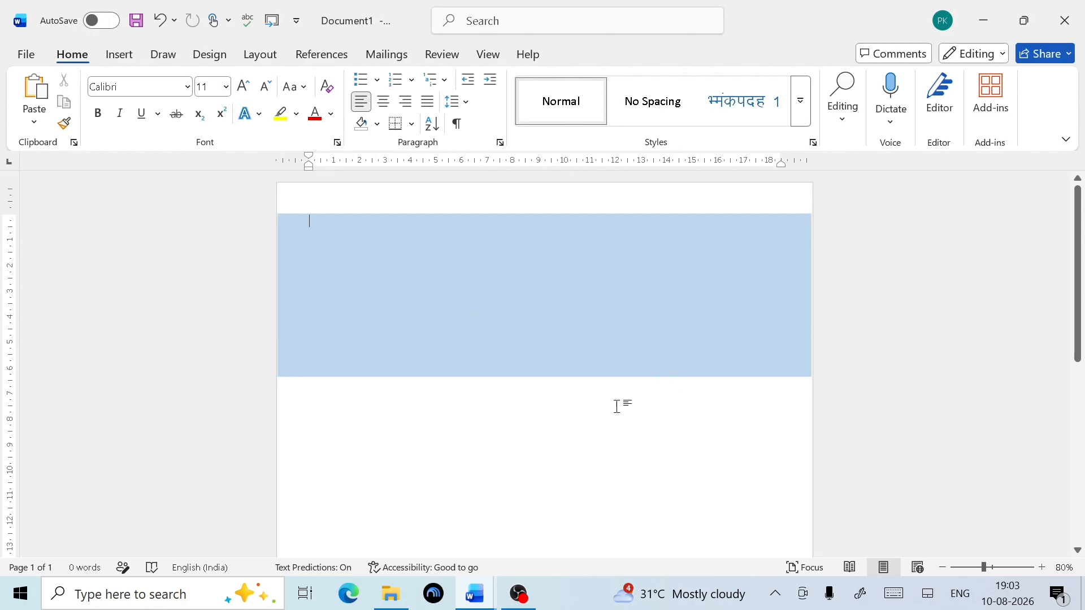
Step: Stretch the header rectangle so that it spans the page from edge to edge
{"action": "left_click", "coordinate": [604, 356]}
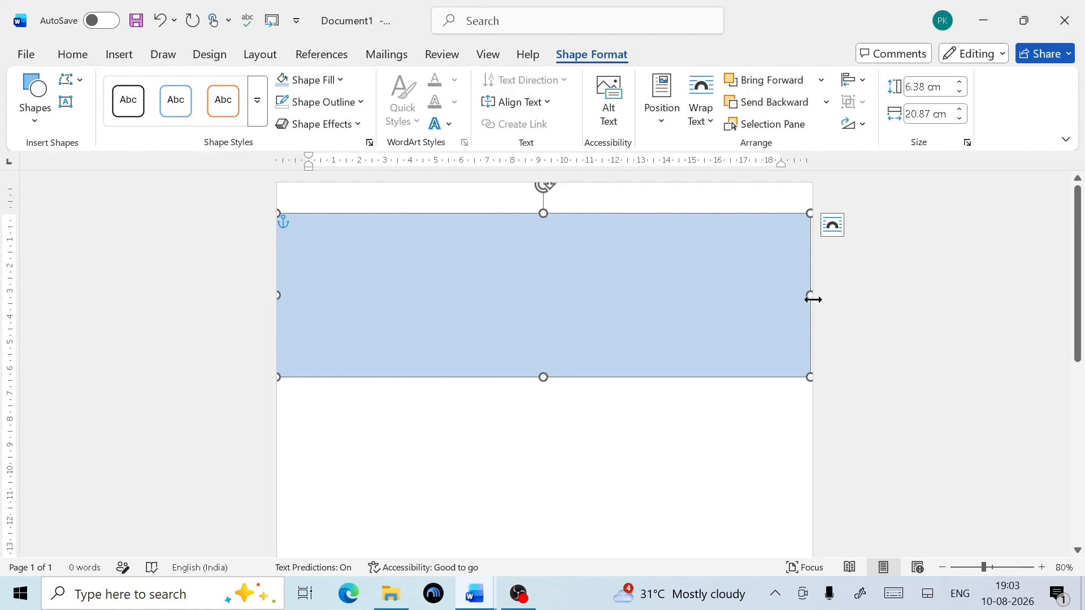
{"action": "left_click_drag", "start_coordinate": [814, 296], "coordinate": [823, 300]}
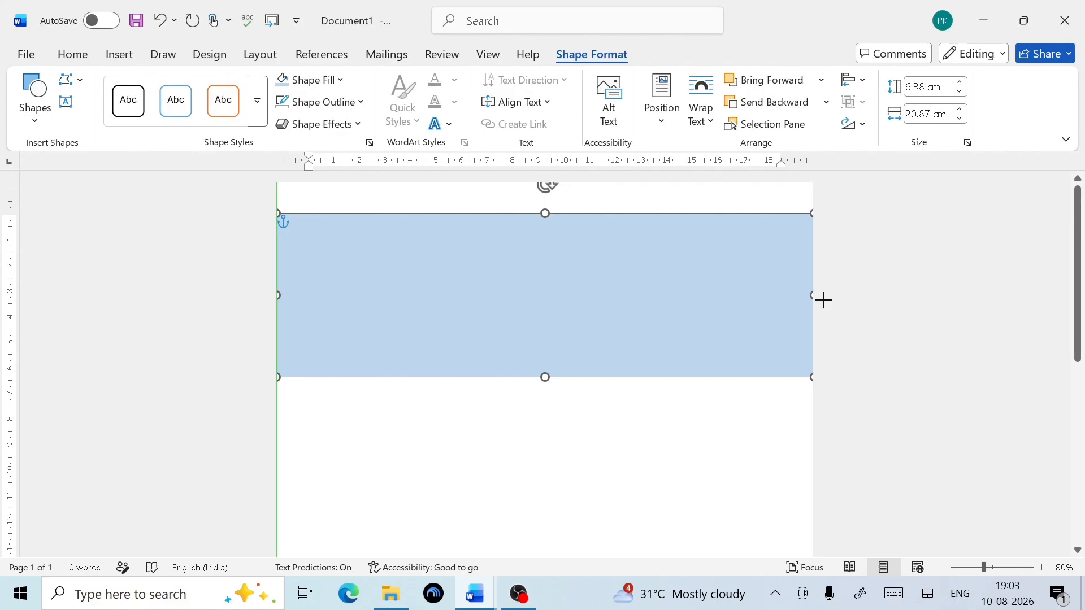
{"action": "left_click", "coordinate": [652, 483]}
{"action": "left_click", "coordinate": [477, 279]}
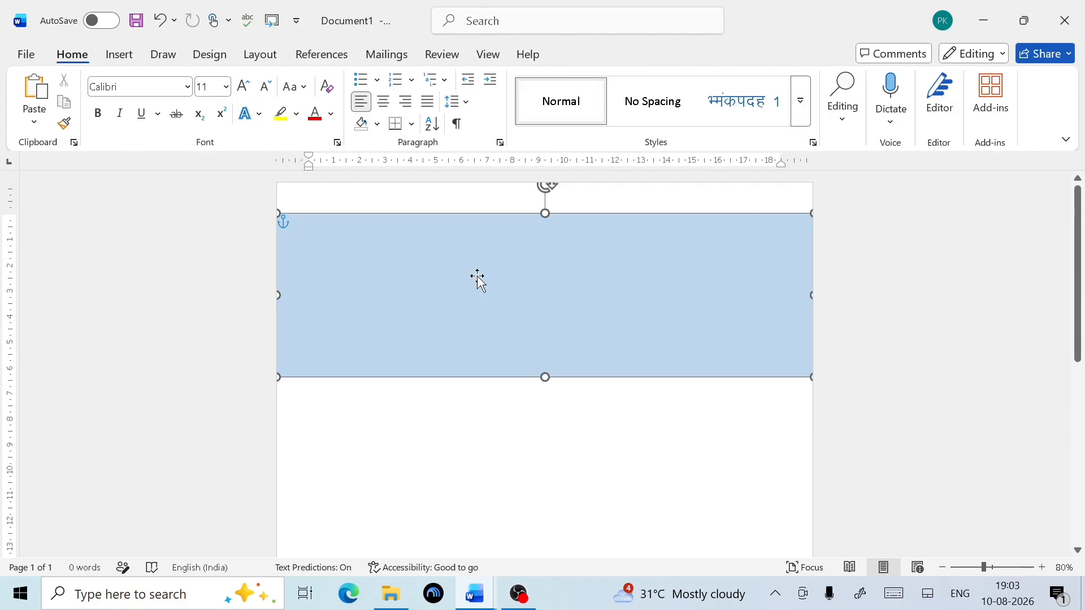
{"action": "scroll", "coordinate": [479, 280], "scroll_direction": "down", "scroll_amount": 1}
{"action": "scroll", "coordinate": [479, 279], "scroll_direction": "down", "scroll_amount": 3}
{"action": "scroll", "coordinate": [509, 317], "scroll_direction": "up", "scroll_amount": 3}
{"action": "left_click", "coordinate": [582, 381]}
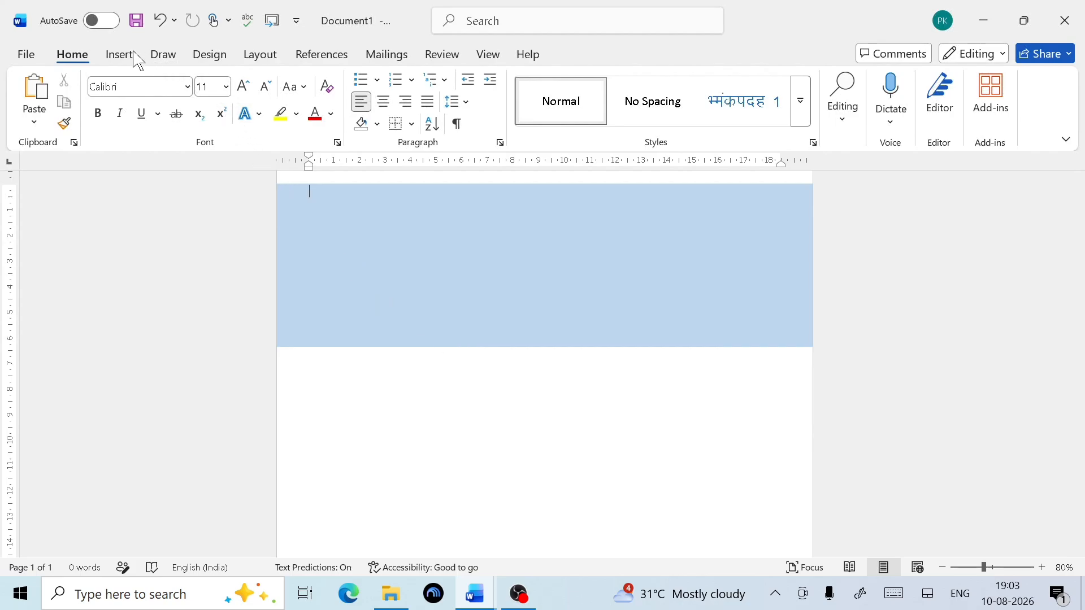
Step: Draw a text box inside the light blue header band, about 18.2 cm wide and 4.5 cm high
{"action": "left_click", "coordinate": [117, 59]}
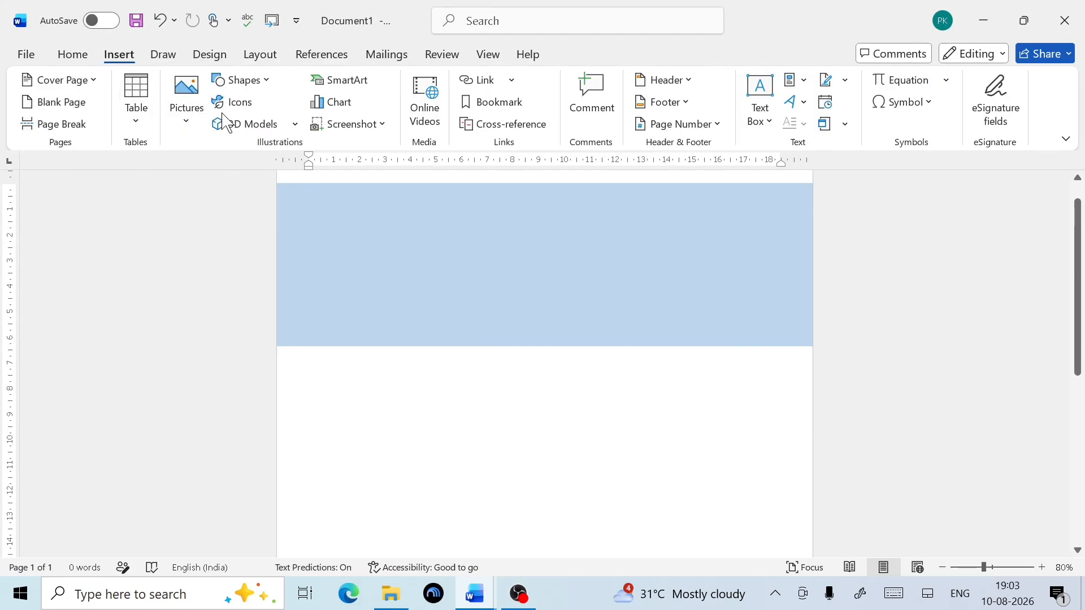
{"action": "left_click", "coordinate": [252, 84]}
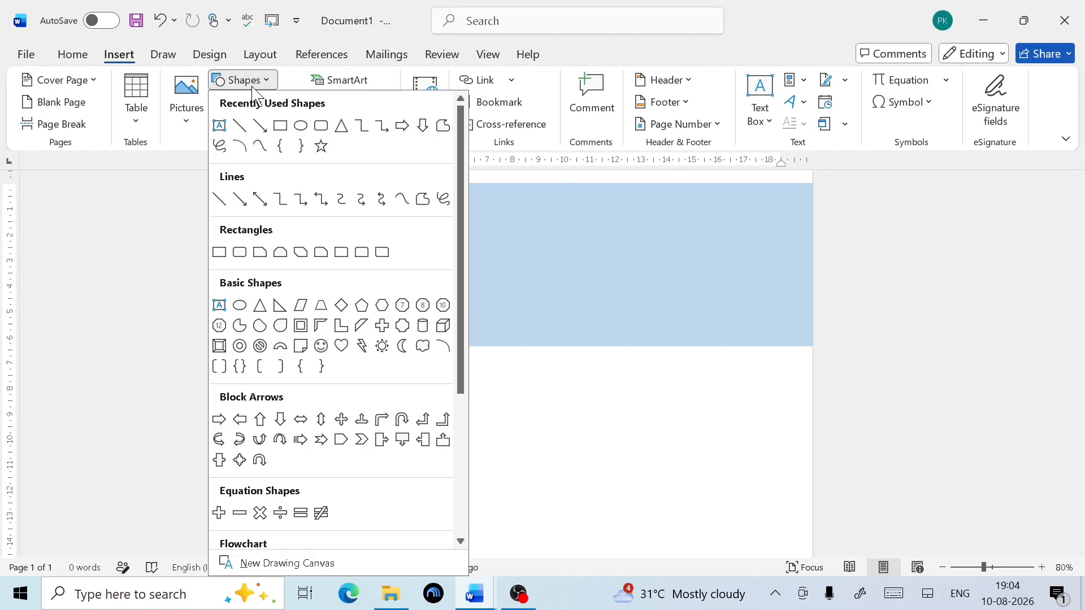
{"action": "left_click", "coordinate": [219, 126]}
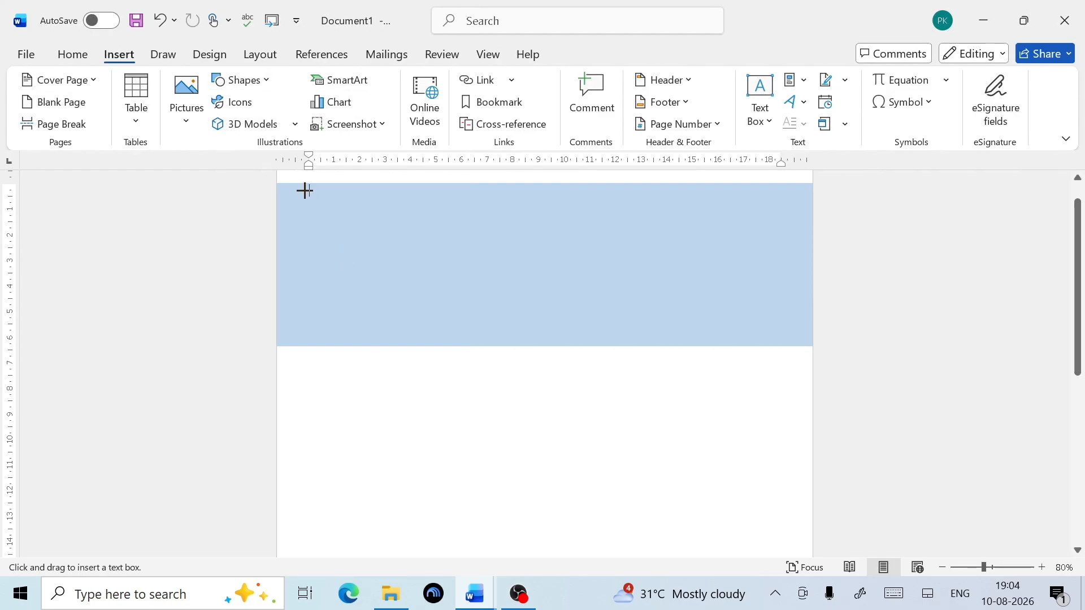
{"action": "left_click_drag", "start_coordinate": [325, 198], "coordinate": [791, 314]}
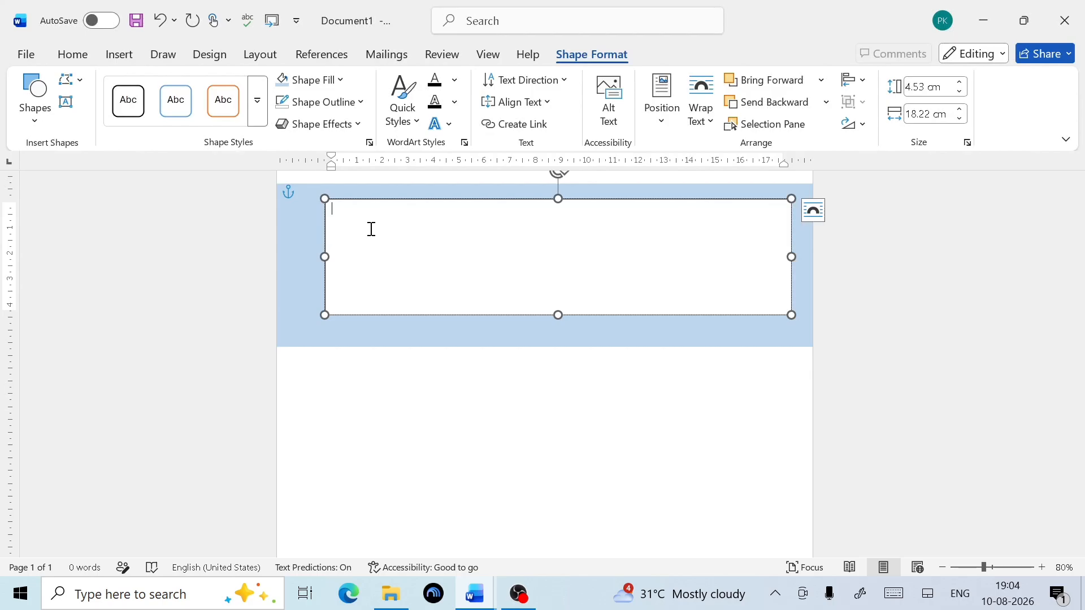
Step: Enter REPORT CARD, COMPUTER TECH ZONE ACADEMY and the academy's town, state and postal code as three lines in the text box
{"action": "type", "text": "RE"}
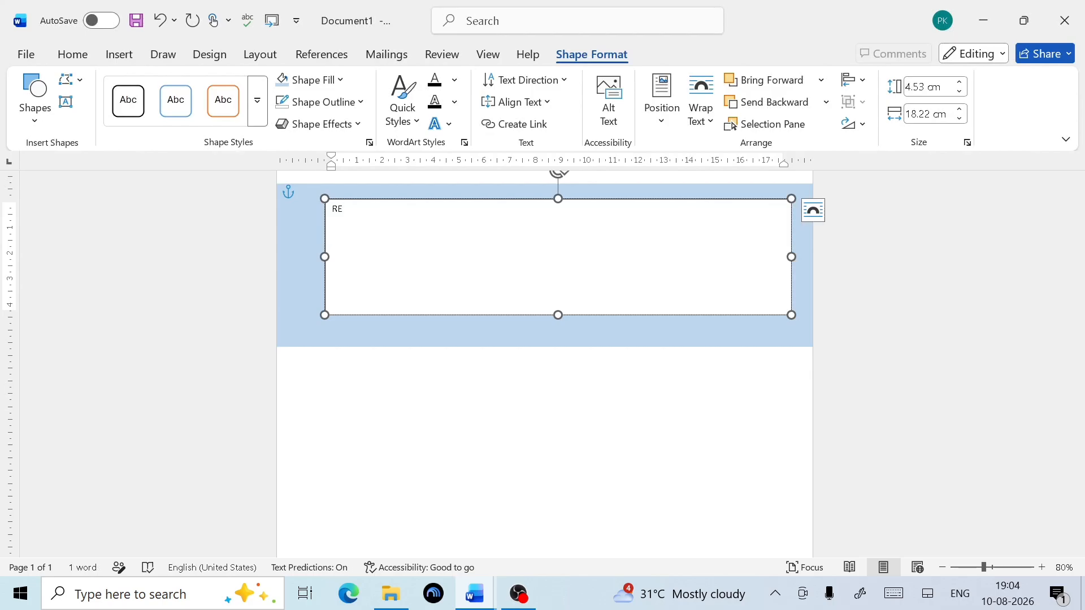
{"action": "type", "text": "PORT CARD"}
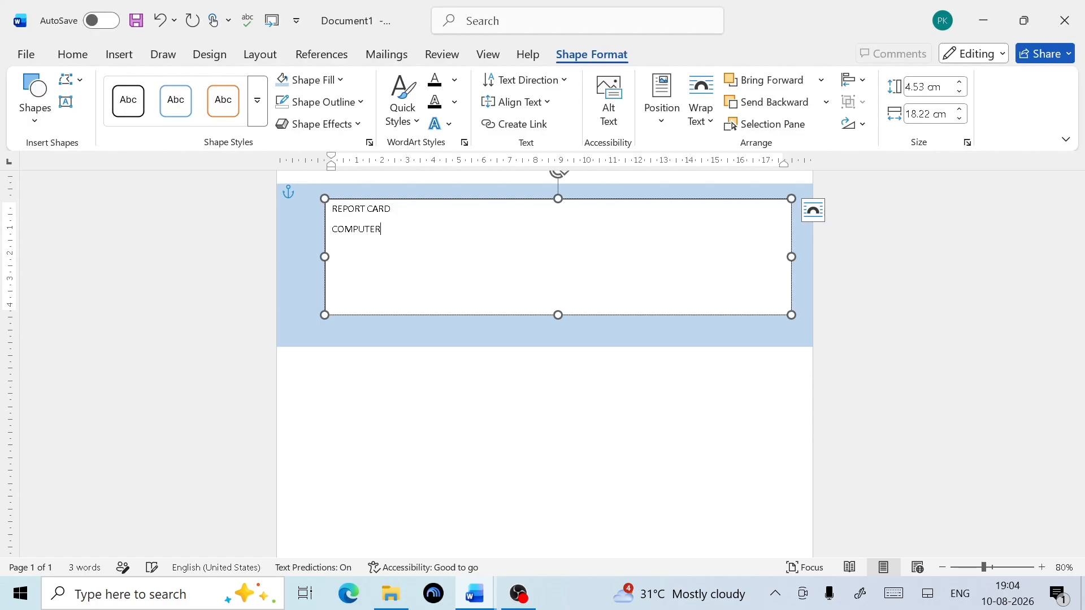
{"action": "type", "text": "TECH"}
{"action": "type", "text": " ZO"}
{"action": "type", "text": "NE ACA"}
{"action": "type", "text": "DEMY "}
{"action": "type", "text": "C"}
{"action": "type", "text": "HITR"}
{"action": "type", "text": "AKOOT"}
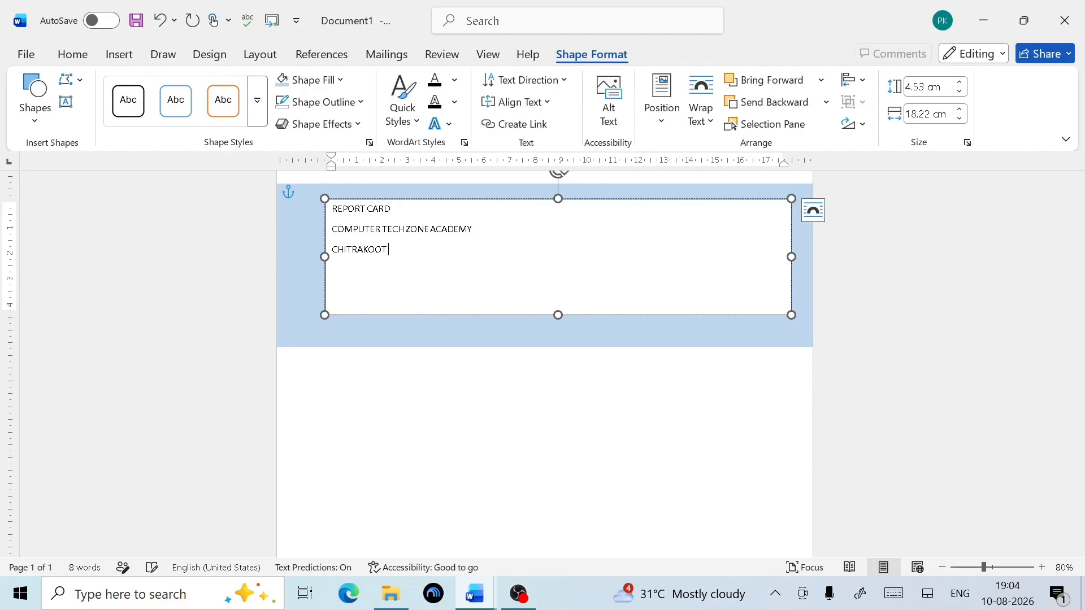
{"action": "type", "text": " UP"}
{"action": "key", "text": "BackSpace"}
{"action": "key", "text": "BackSpace"}
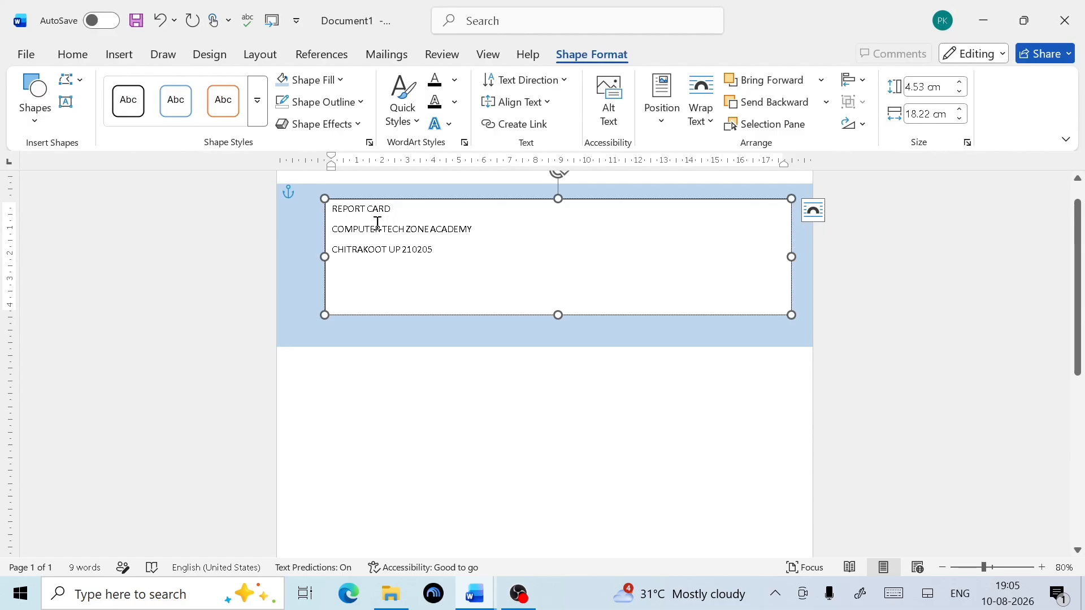
Step: Enlarge all three heading lines in the text box to font size 18
{"action": "triple_click", "coordinate": [383, 257]}
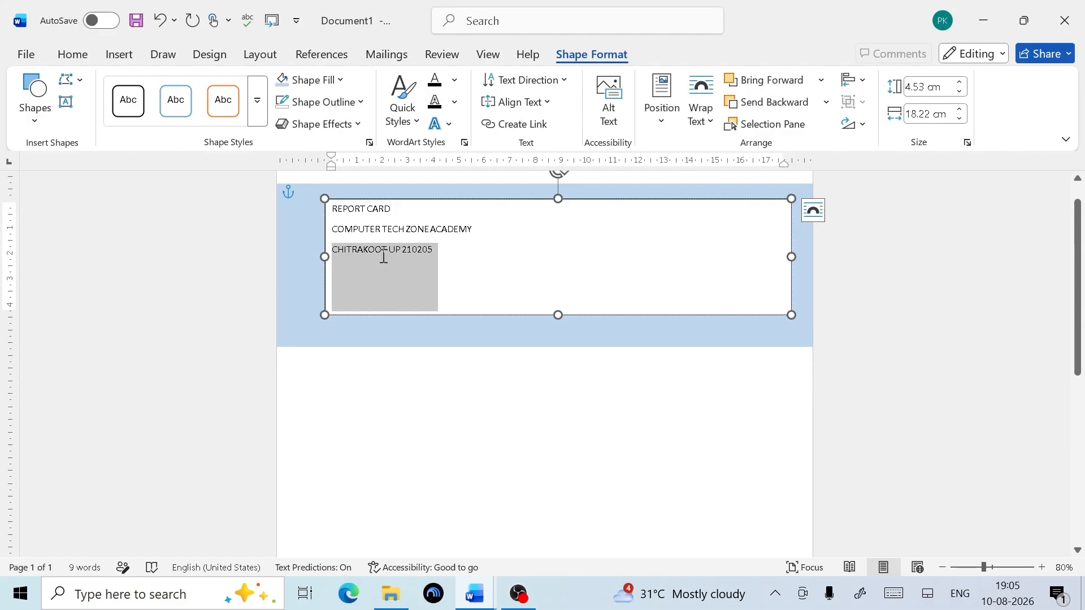
{"action": "left_click", "coordinate": [334, 209], "text": "shift"}
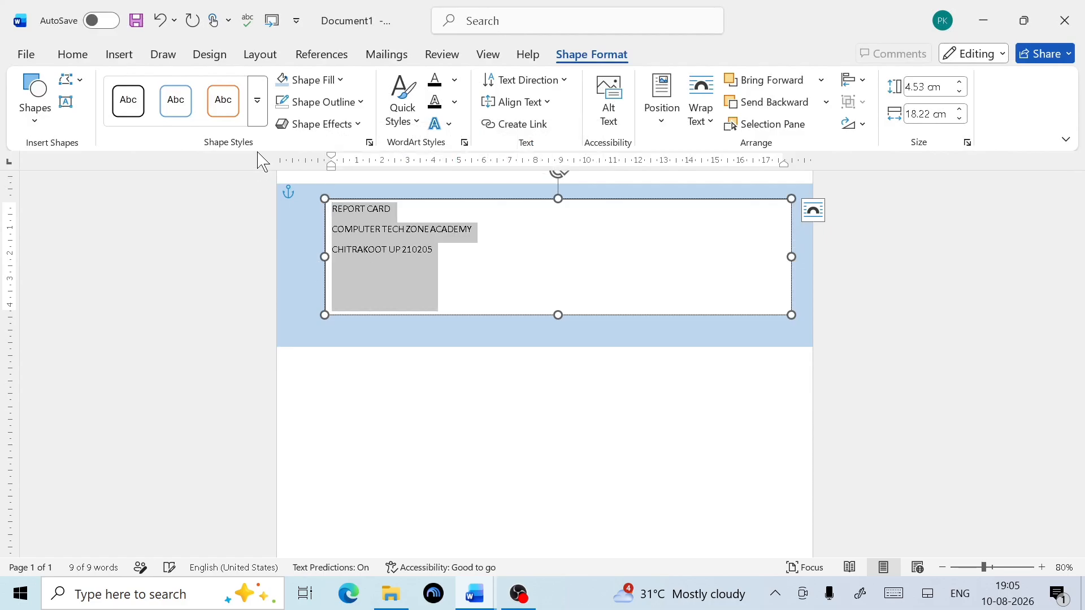
{"action": "left_click", "coordinate": [72, 57]}
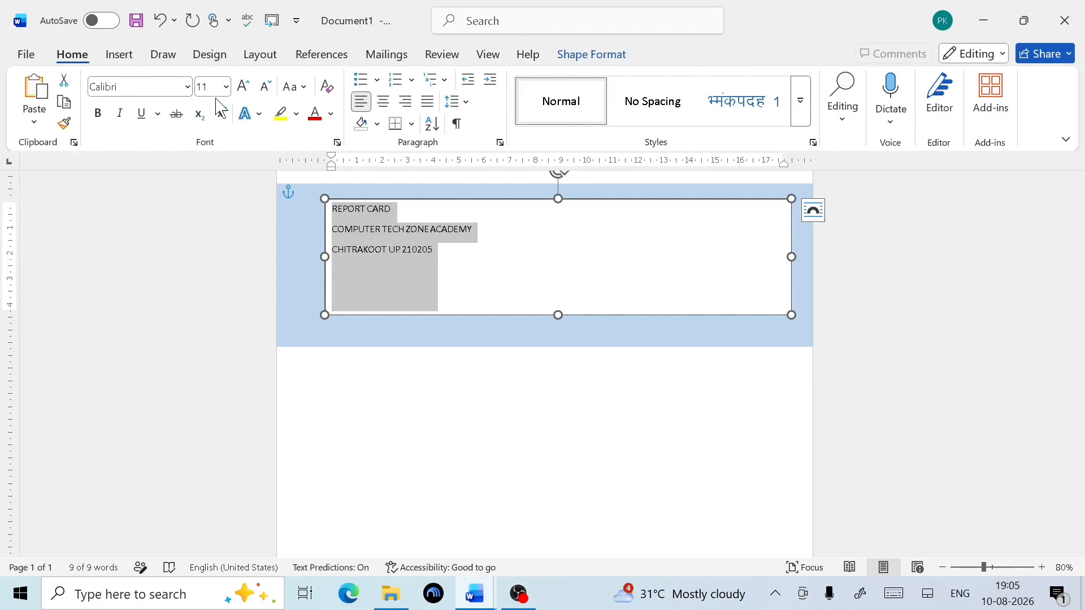
{"action": "left_click", "coordinate": [245, 87]}
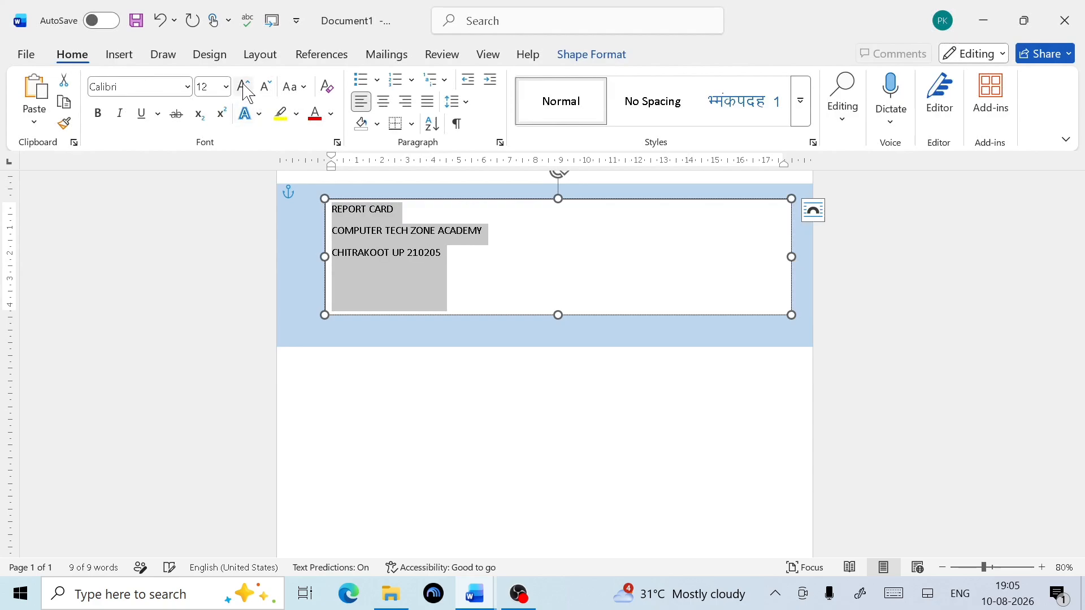
{"action": "left_click", "coordinate": [245, 86]}
{"action": "left_click", "coordinate": [245, 87]}
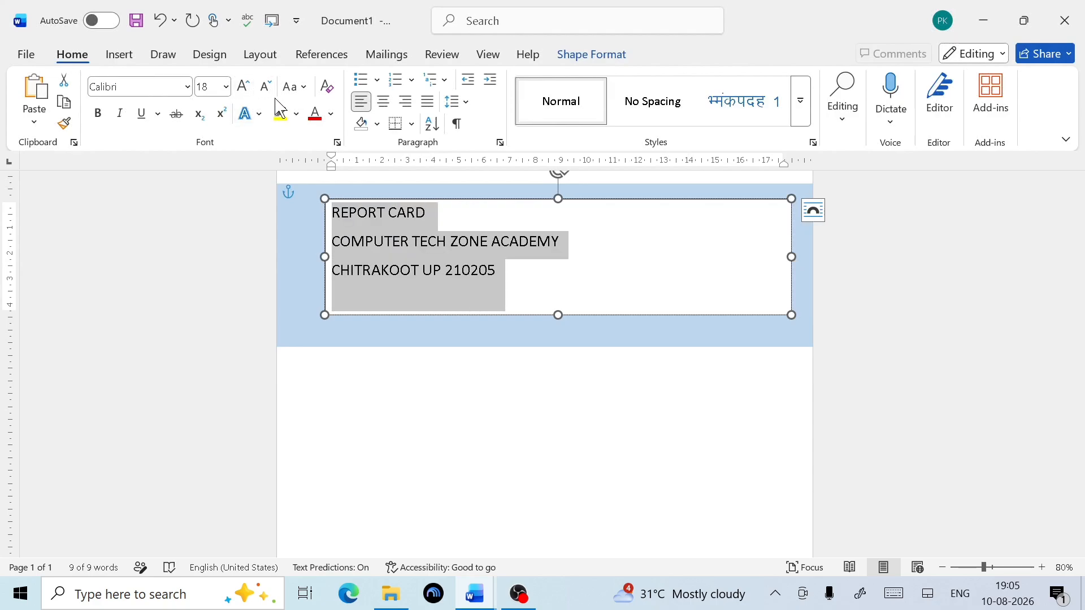
Step: Set the heading lines to 1.0 line spacing and remove the space after each paragraph
{"action": "left_click", "coordinate": [455, 102]}
{"action": "left_click", "coordinate": [479, 125]}
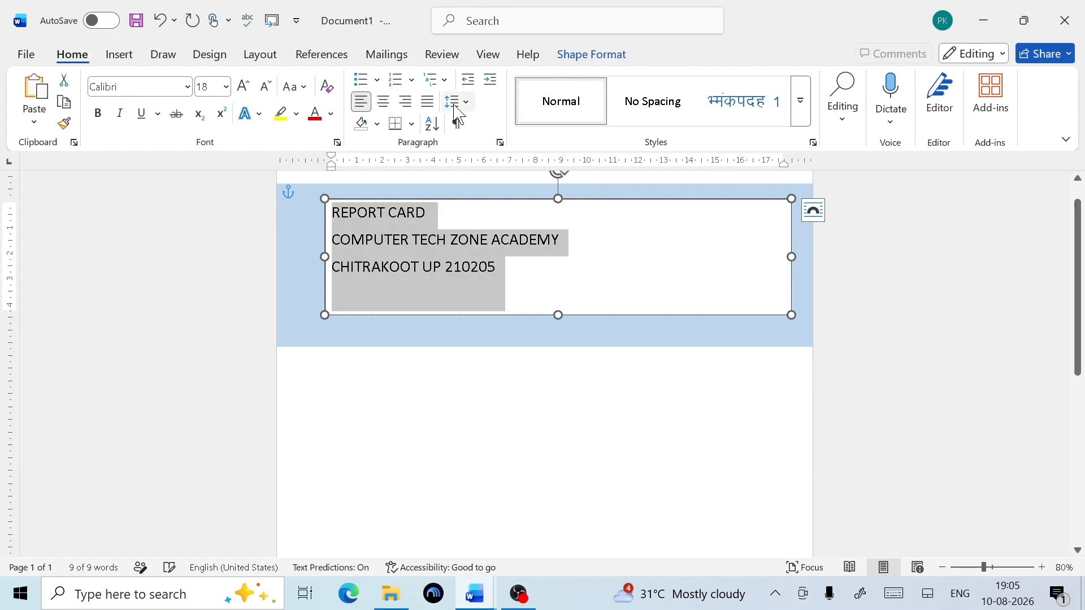
{"action": "left_click", "coordinate": [456, 102]}
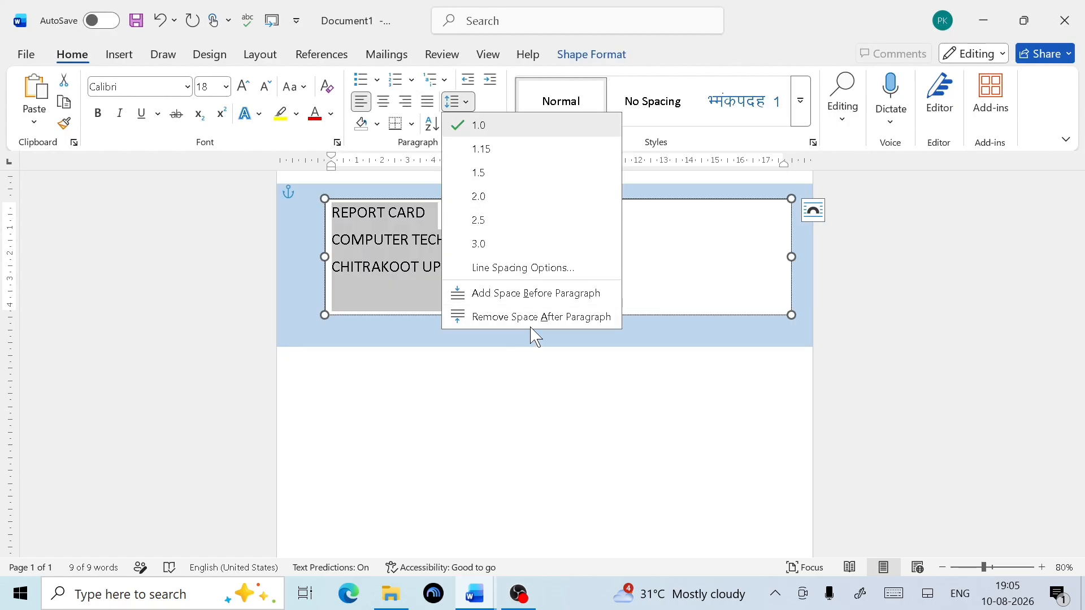
{"action": "left_click", "coordinate": [553, 317]}
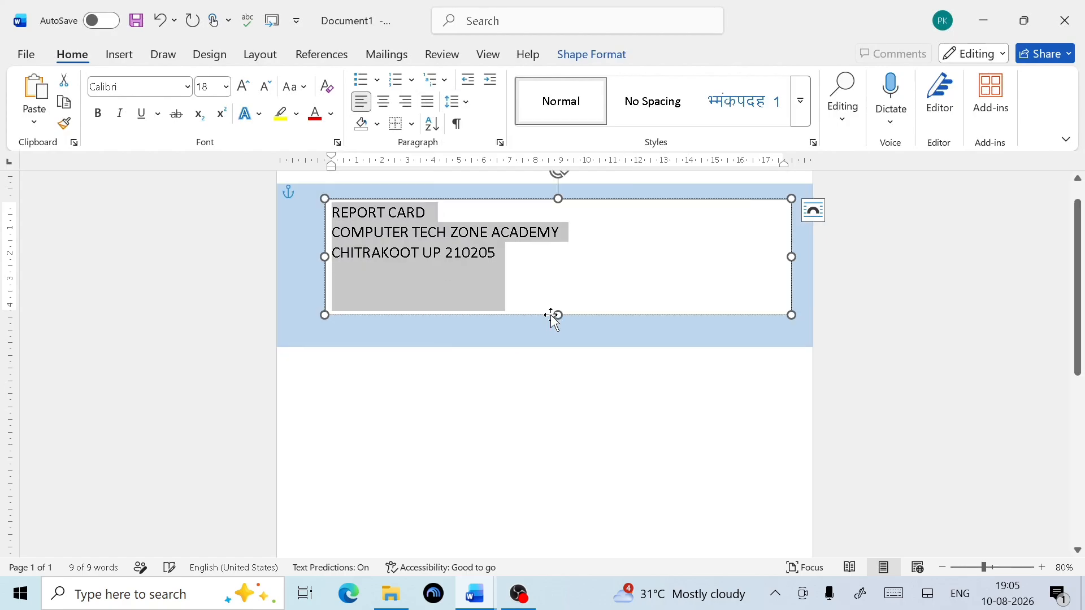
Step: Centre all three heading lines within the text box
{"action": "left_click", "coordinate": [587, 278]}
{"action": "left_click_drag", "start_coordinate": [503, 294], "coordinate": [331, 214]}
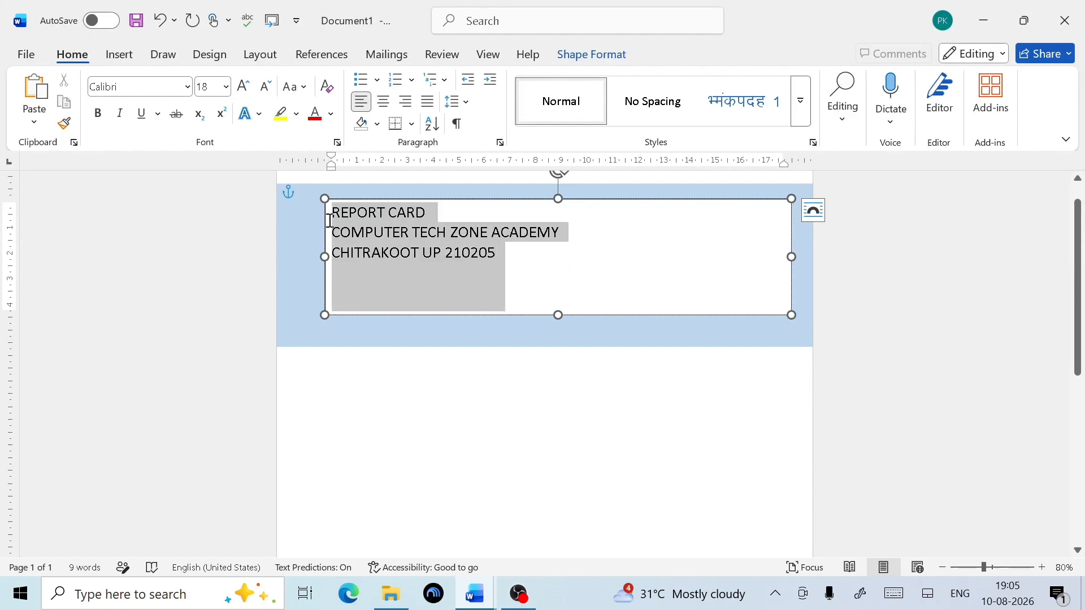
{"action": "left_click", "coordinate": [393, 107]}
{"action": "left_click", "coordinate": [673, 269]}
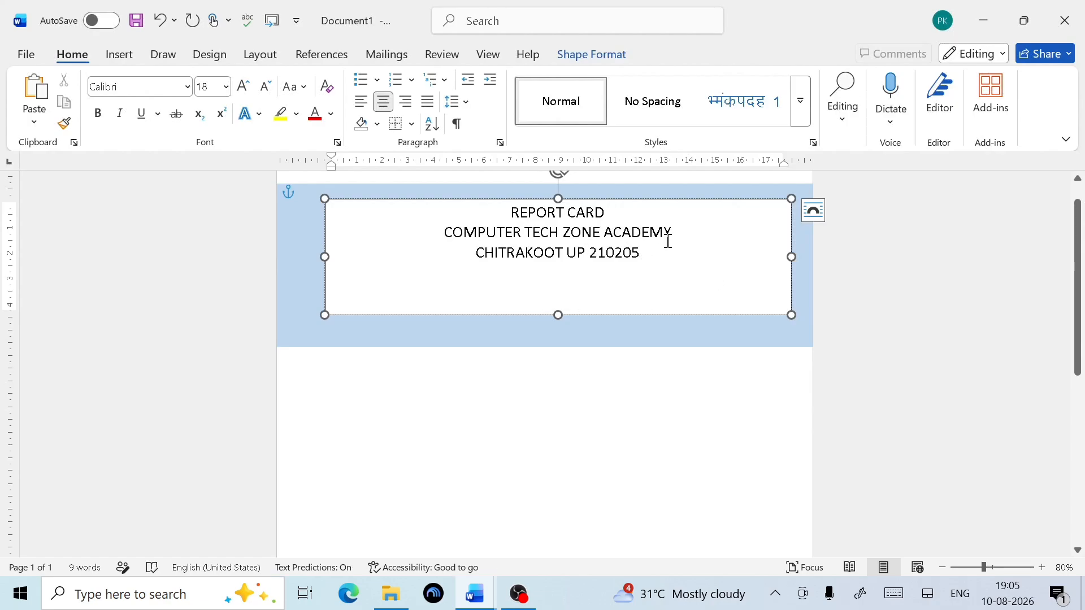
Step: Colour all three heading lines with a darker blue theme colour
{"action": "left_click_drag", "start_coordinate": [651, 255], "coordinate": [448, 208]}
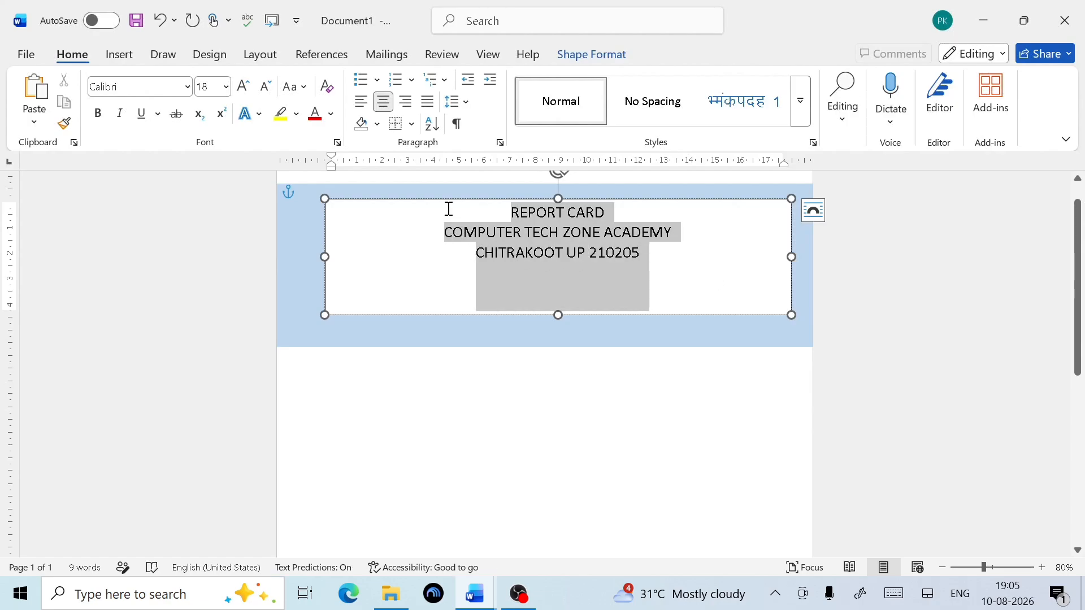
{"action": "left_click", "coordinate": [332, 115]}
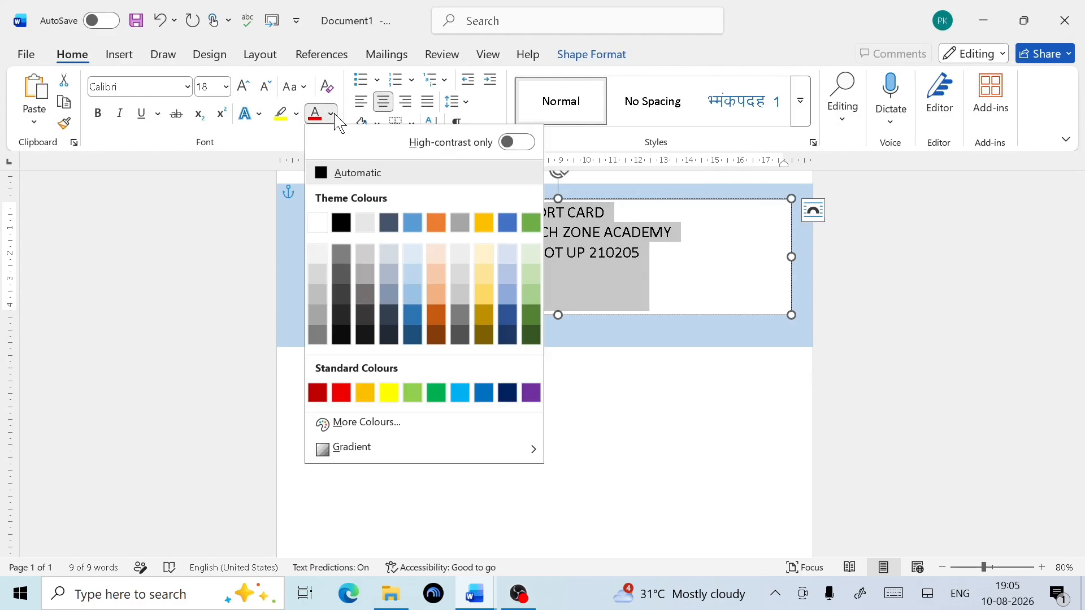
{"action": "left_click", "coordinate": [411, 316]}
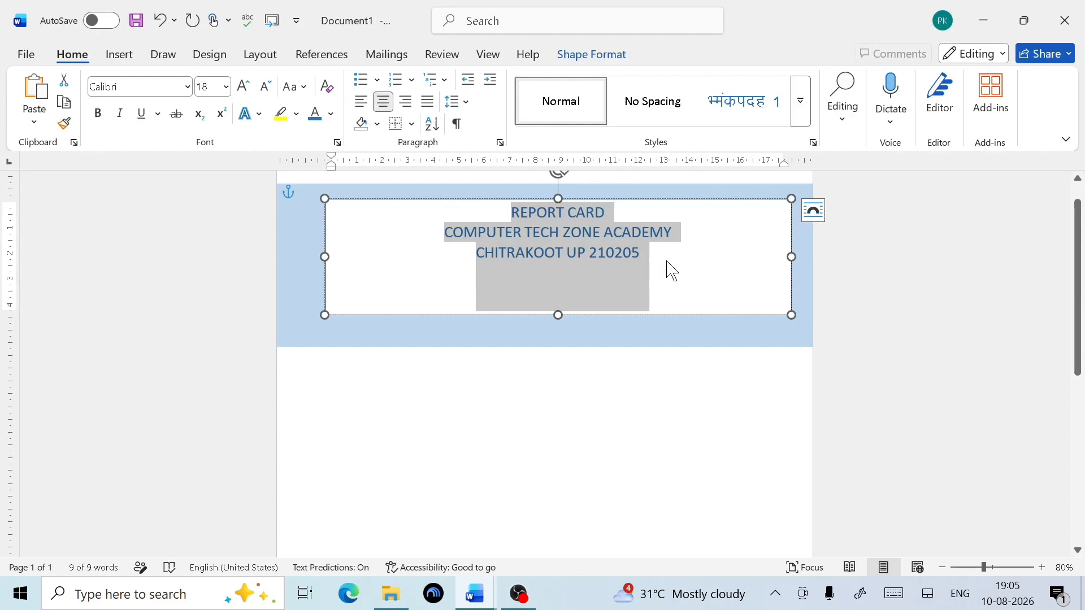
Step: Increase the font size of all three heading lines to 28
{"action": "left_click", "coordinate": [245, 86]}
{"action": "left_click", "coordinate": [245, 86]}
{"action": "left_click", "coordinate": [244, 86]}
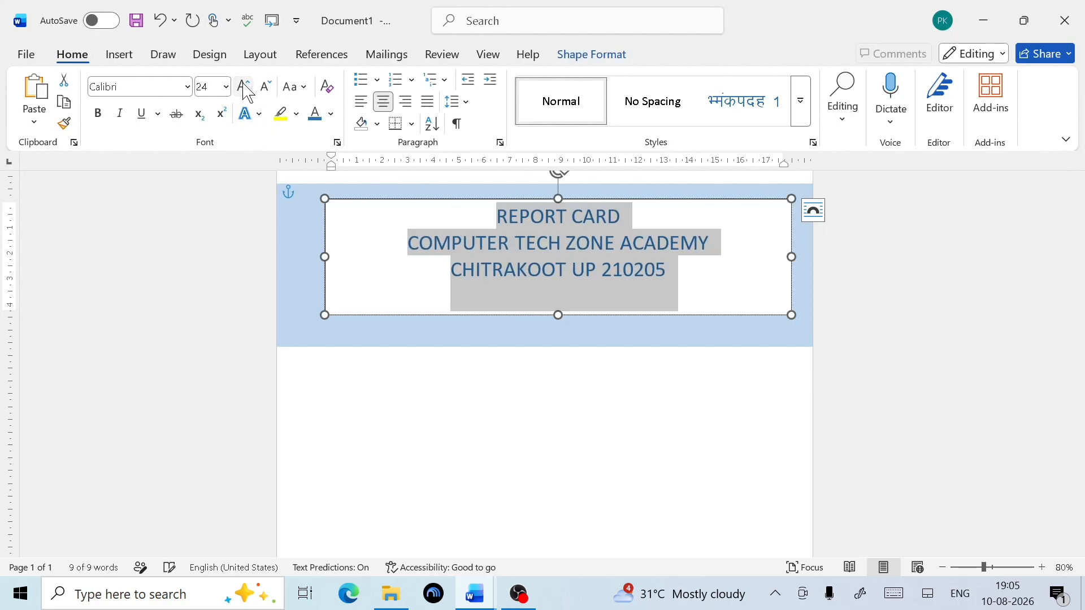
{"action": "left_click", "coordinate": [244, 86]}
{"action": "left_click", "coordinate": [245, 86]}
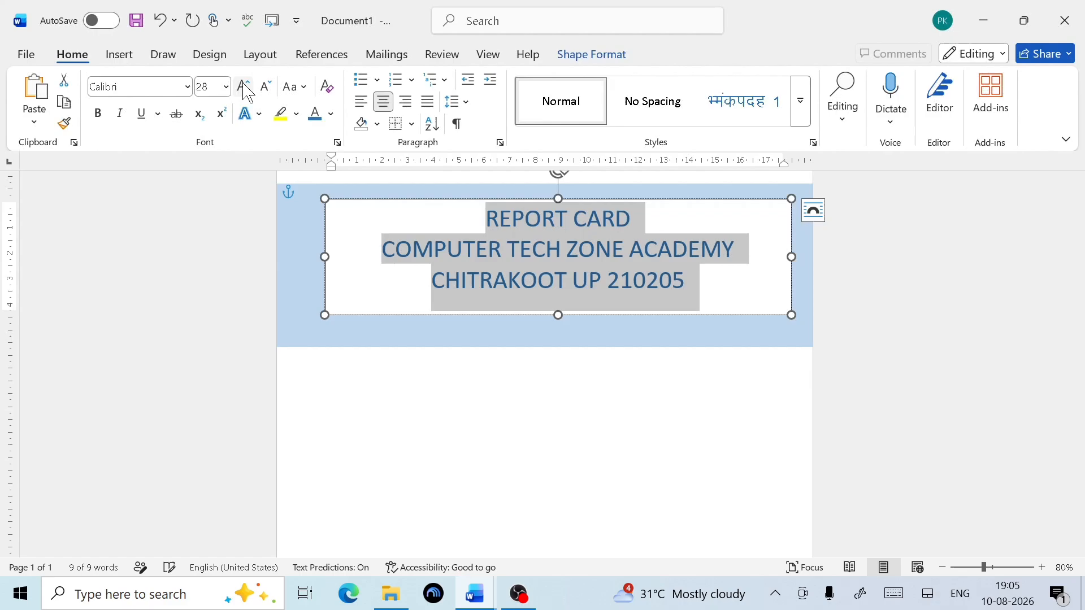
Step: Format the REPORT CARD line in Copperplate Gothic Bold at font size 36
{"action": "left_click", "coordinate": [686, 288]}
{"action": "left_click_drag", "start_coordinate": [651, 220], "coordinate": [497, 205]}
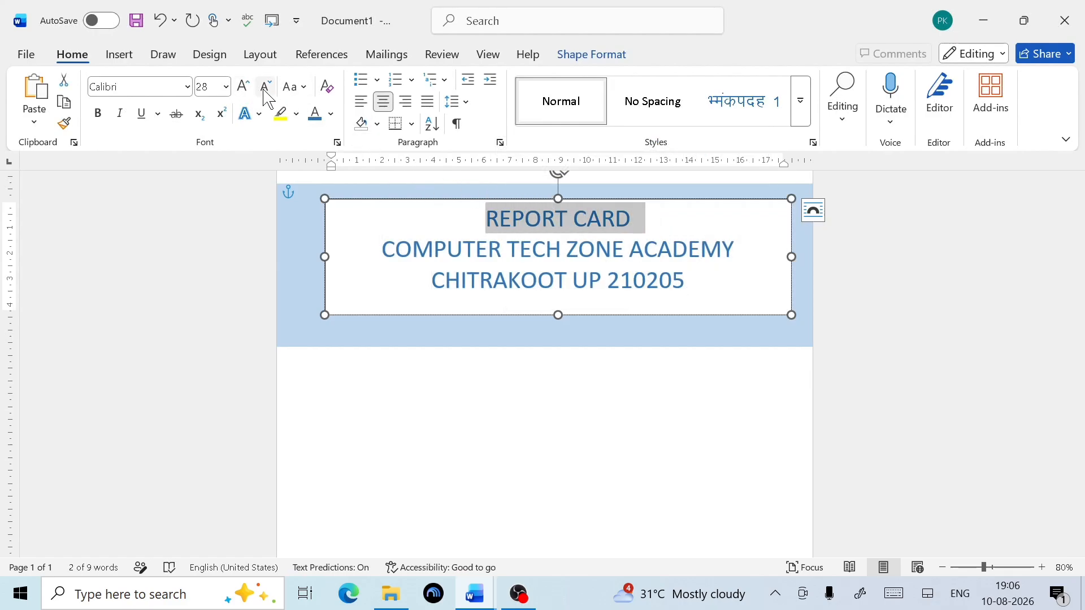
{"action": "left_click", "coordinate": [245, 88]}
{"action": "left_click", "coordinate": [244, 87]}
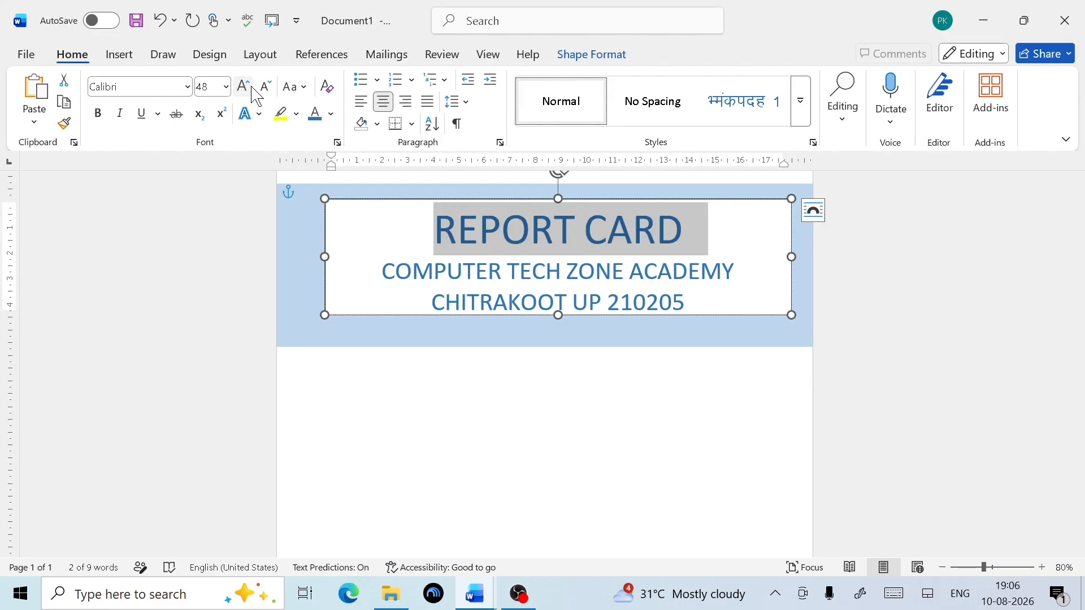
{"action": "left_click", "coordinate": [266, 86]}
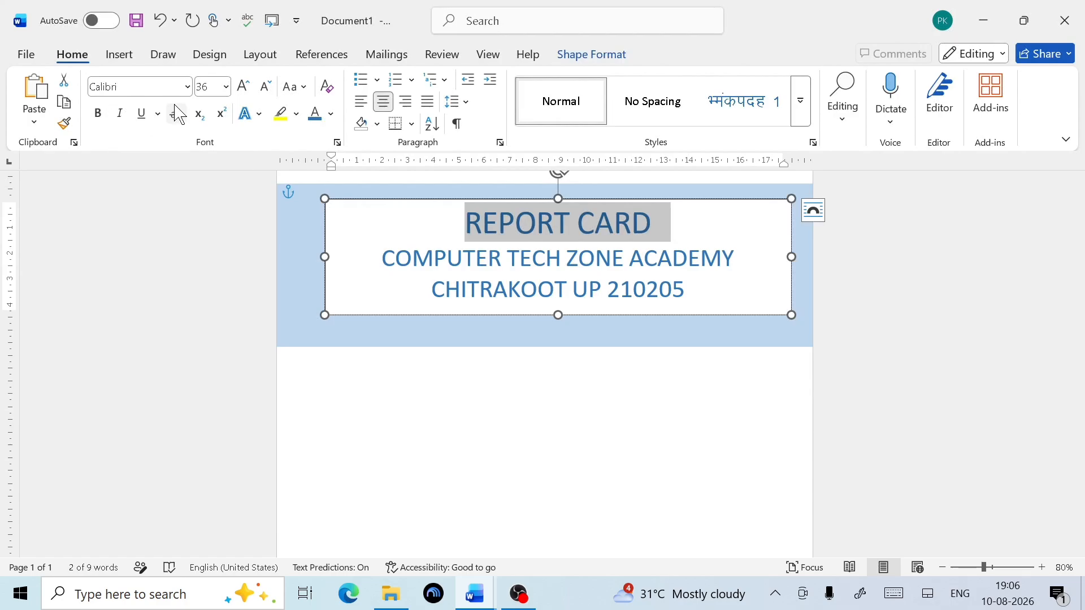
{"action": "left_click", "coordinate": [188, 88]}
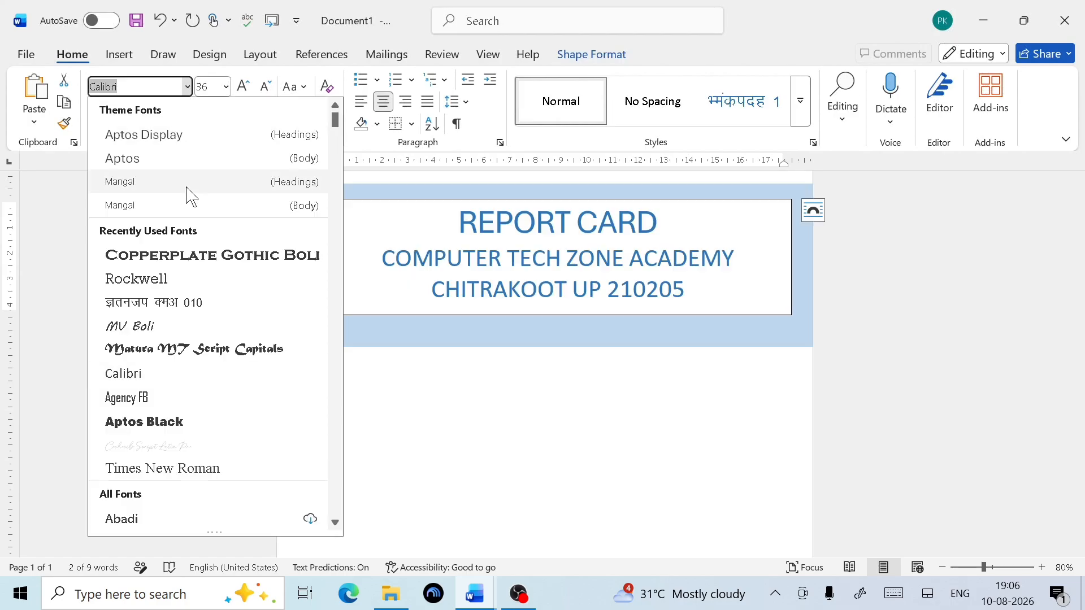
{"action": "left_click", "coordinate": [207, 257]}
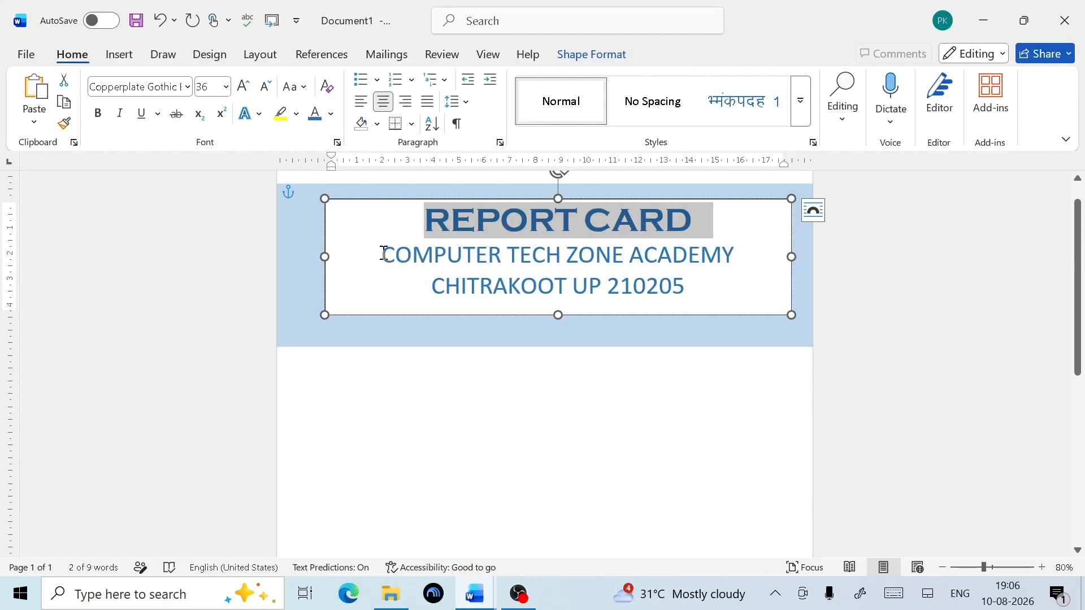
Step: Change the font of the academy name and location lines to Rockwell
{"action": "left_click_drag", "start_coordinate": [384, 252], "coordinate": [701, 284]}
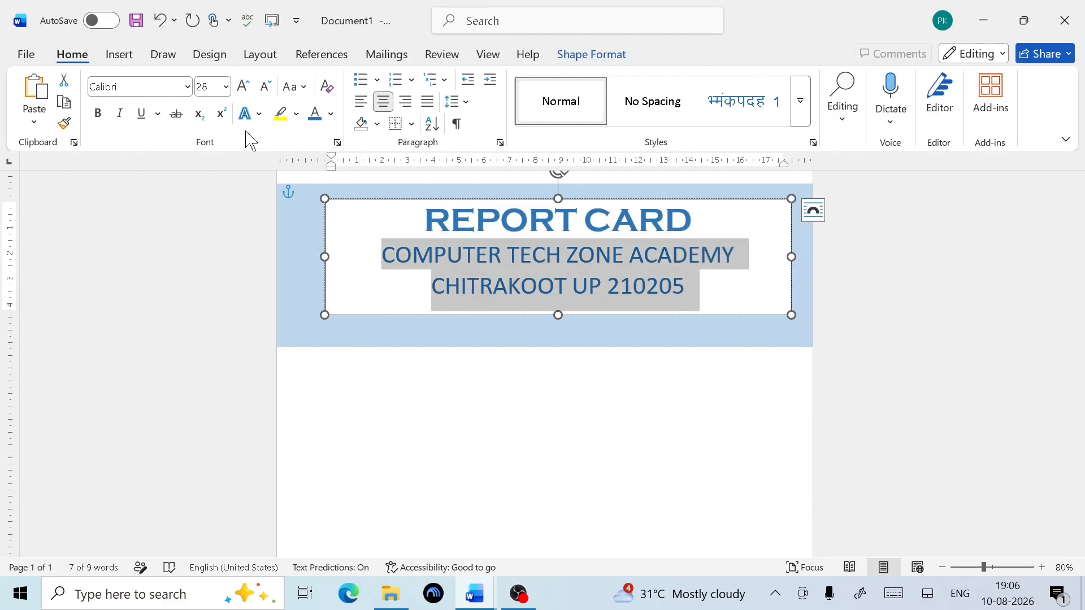
{"action": "left_click", "coordinate": [189, 86]}
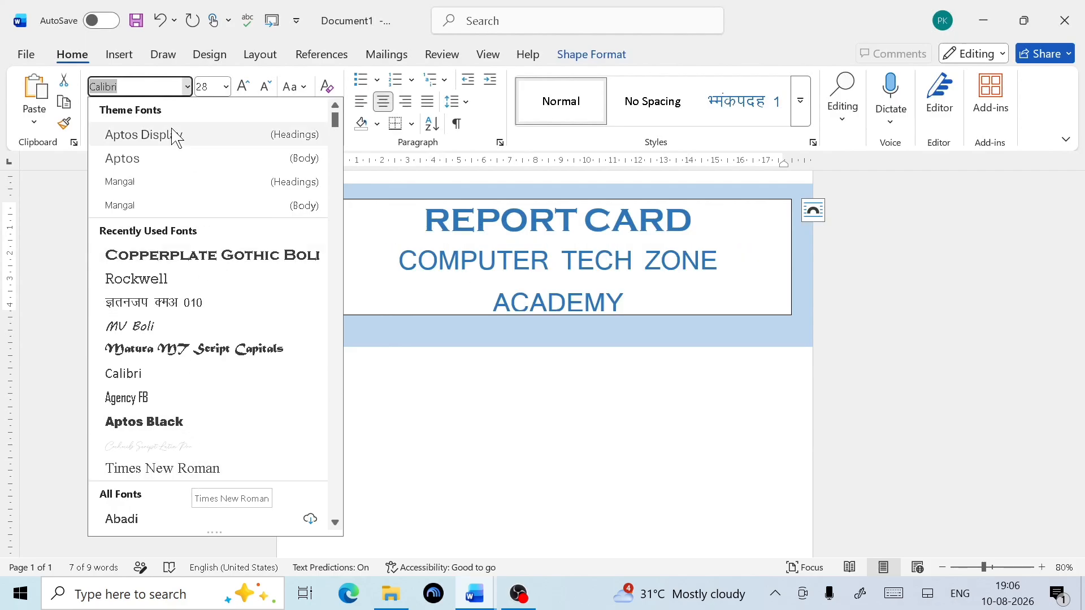
{"action": "left_click", "coordinate": [137, 86]}
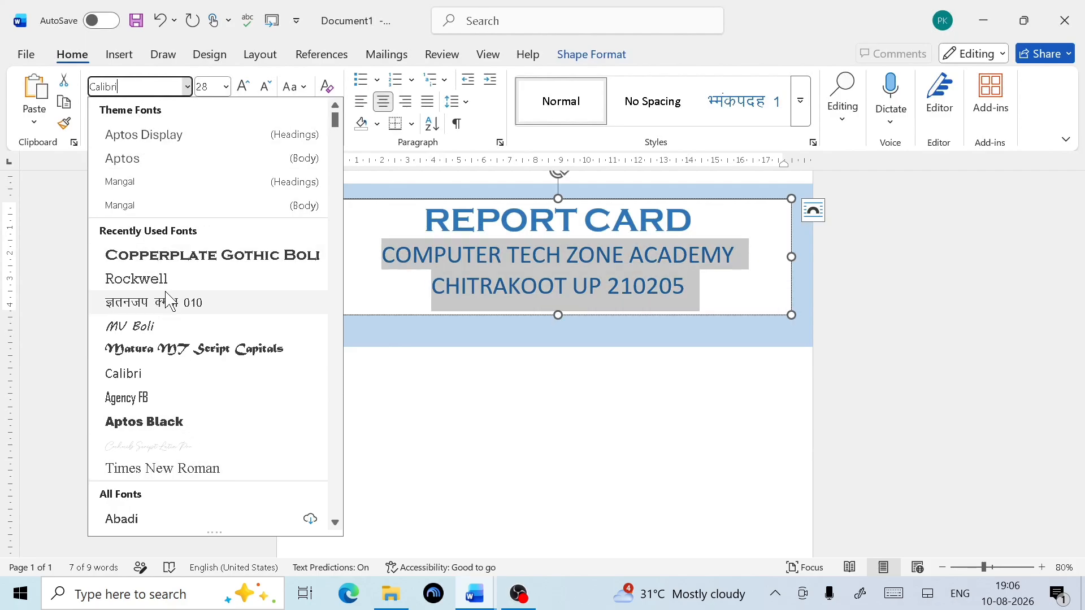
{"action": "left_click", "coordinate": [192, 281]}
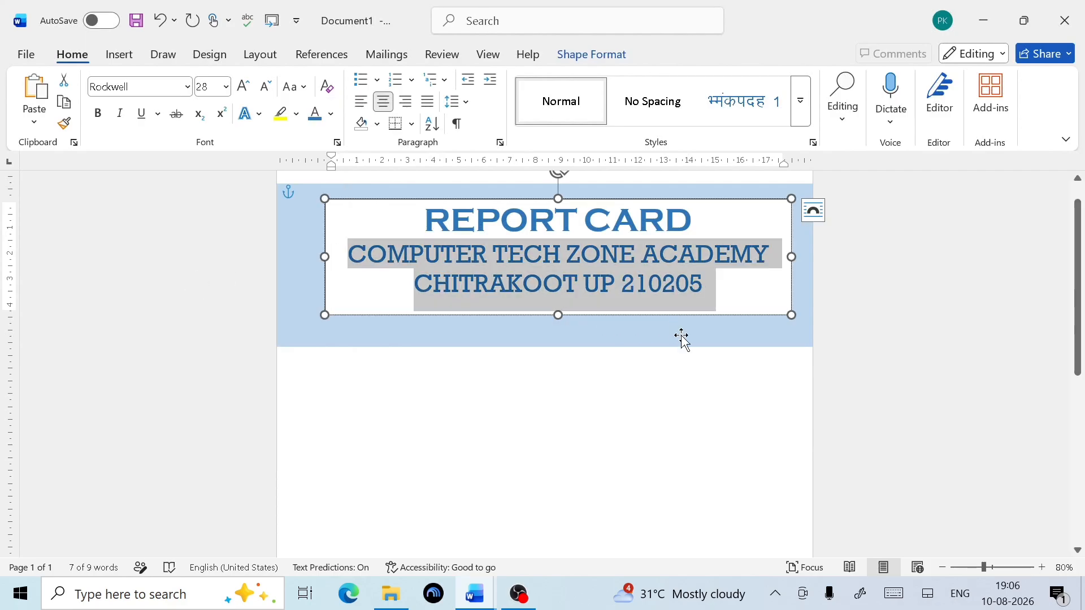
{"action": "left_click", "coordinate": [678, 386]}
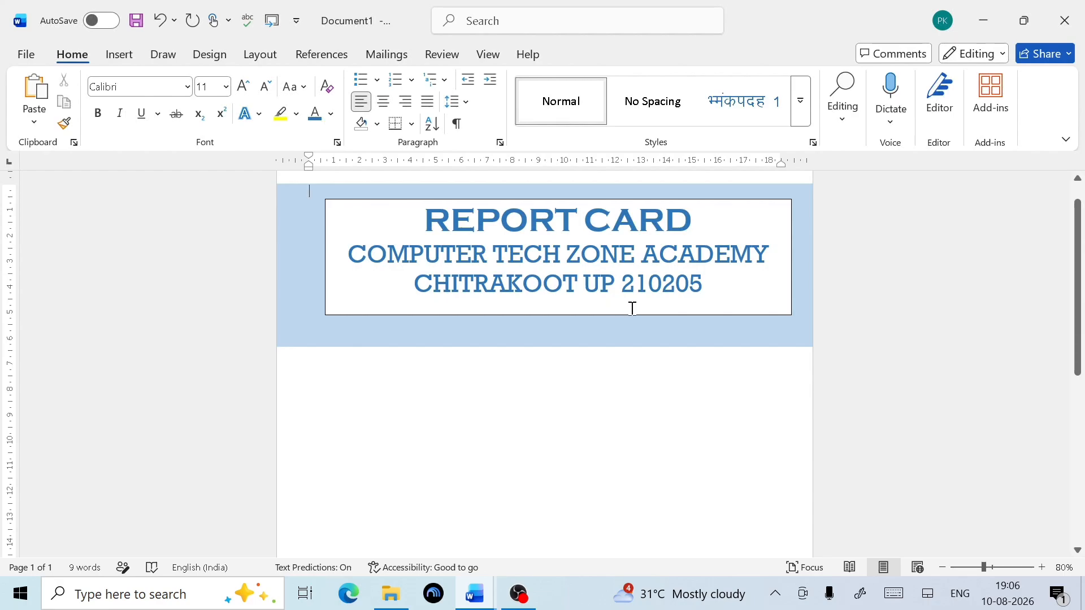
Step: Nudge the heading text box to the right until it reaches the right edge of the light blue header band
{"action": "left_click", "coordinate": [662, 314]}
{"action": "key", "text": "Right"}
{"action": "key", "text": "Right"}
{"action": "key", "text": "Right"}
{"action": "key", "text": "Right"}
{"action": "key", "text": "Right"}
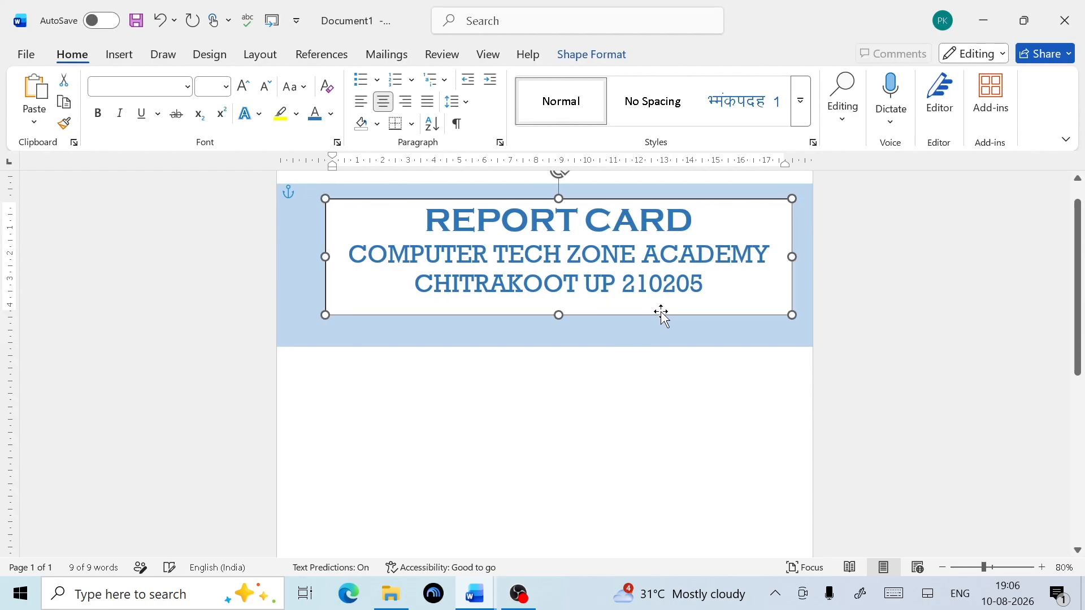
{"action": "key", "text": "Right"}
{"action": "key", "text": "Right"}
{"action": "key", "text": "Right"}
{"action": "key", "text": "Right"}
{"action": "key", "text": "Right"}
{"action": "key", "text": "Right"}
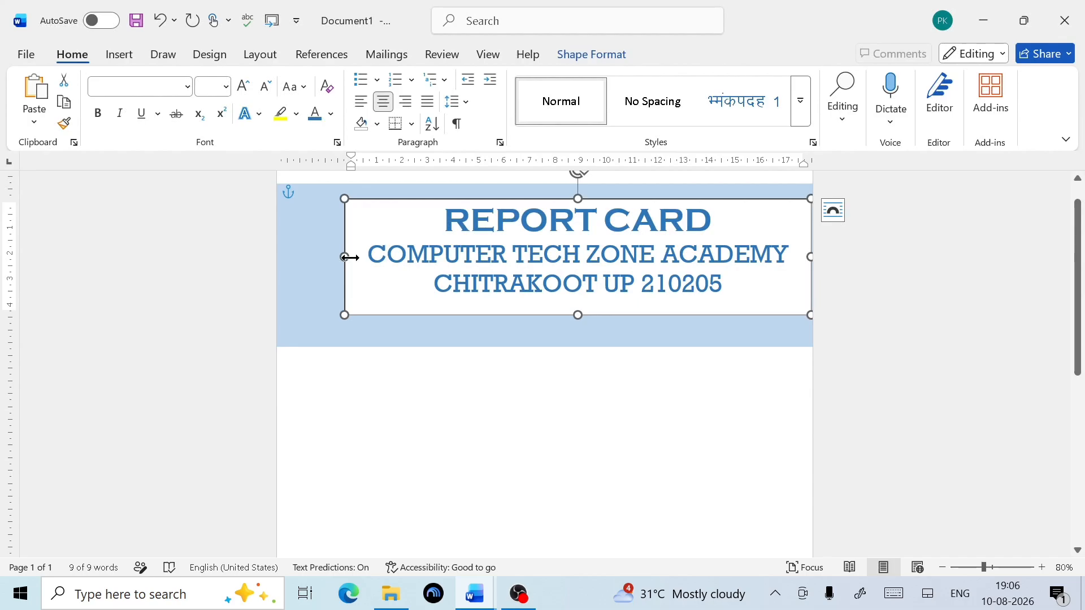
Step: Narrow the heading text box from its left side to about 17.25 cm wide and nudge it slightly down and left
{"action": "left_click_drag", "start_coordinate": [349, 258], "coordinate": [371, 257]}
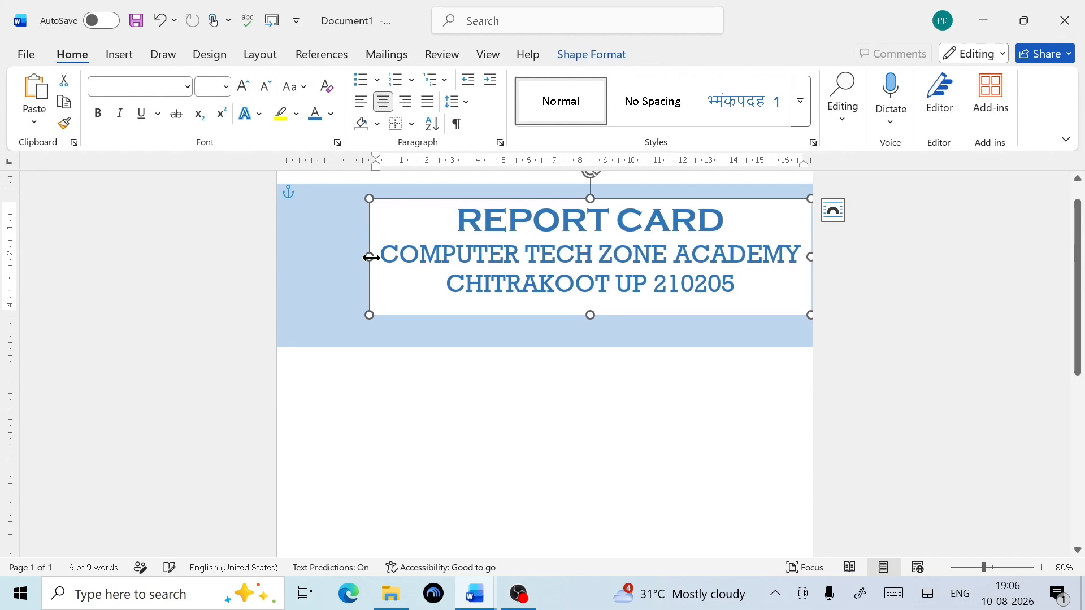
{"action": "key", "text": "Down"}
{"action": "key", "text": "Down"}
{"action": "key", "text": "Left"}
{"action": "key", "text": "Left"}
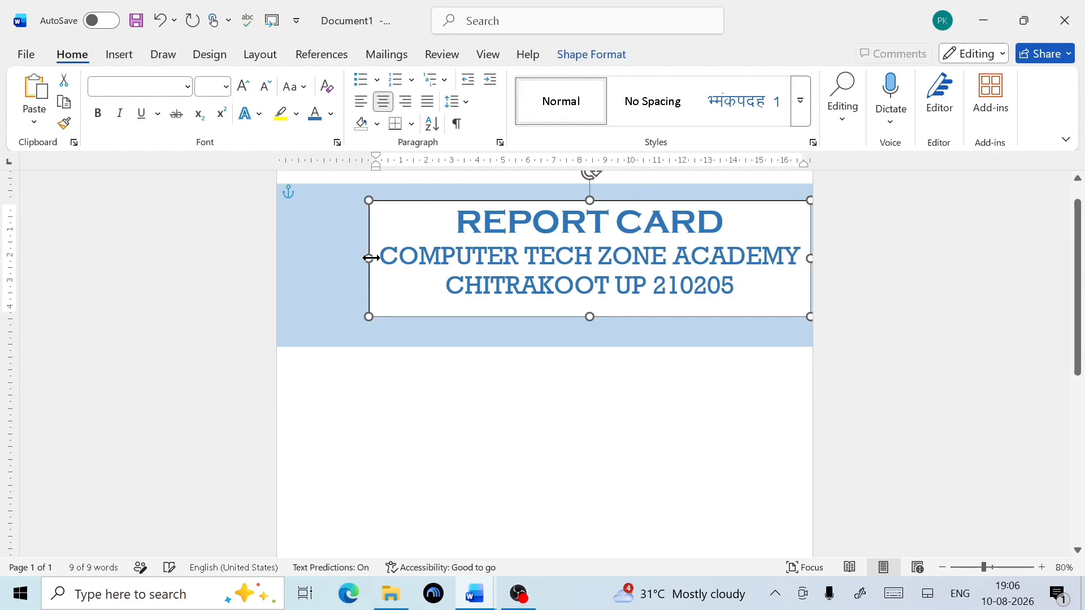
{"action": "key", "text": "Left"}
{"action": "key", "text": "Left"}
{"action": "key", "text": "Left"}
{"action": "key", "text": "Left"}
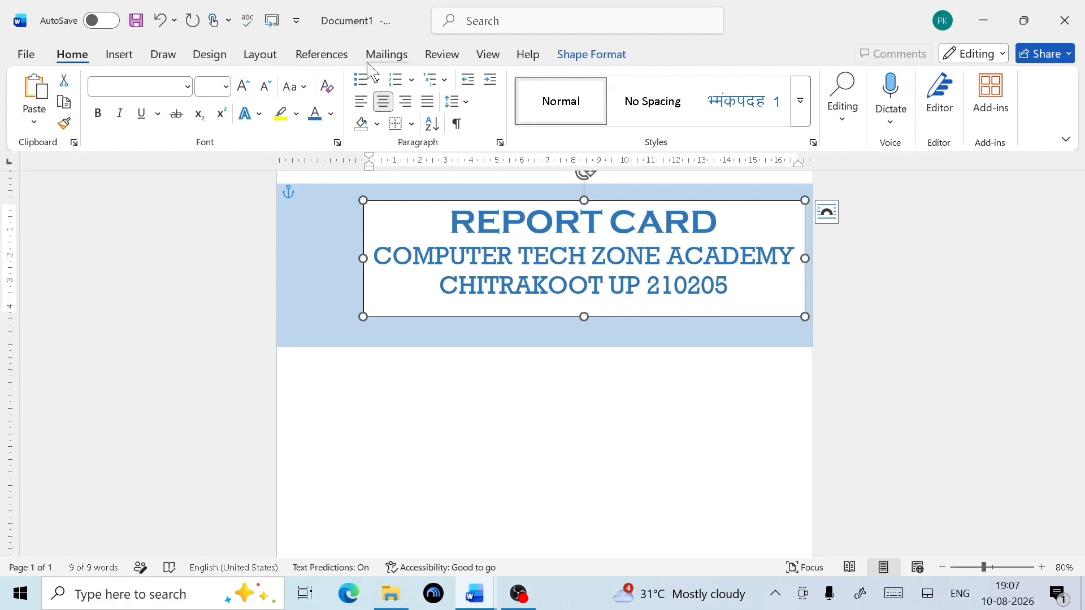
Step: Remove the fill and the outline from the heading text box
{"action": "left_click", "coordinate": [588, 56]}
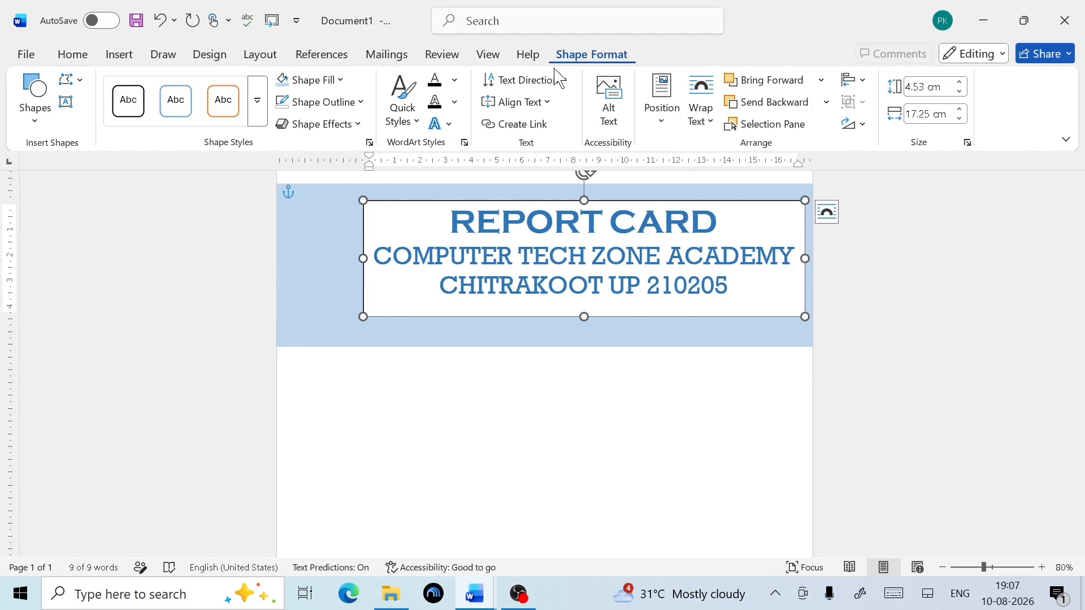
{"action": "left_click", "coordinate": [339, 84]}
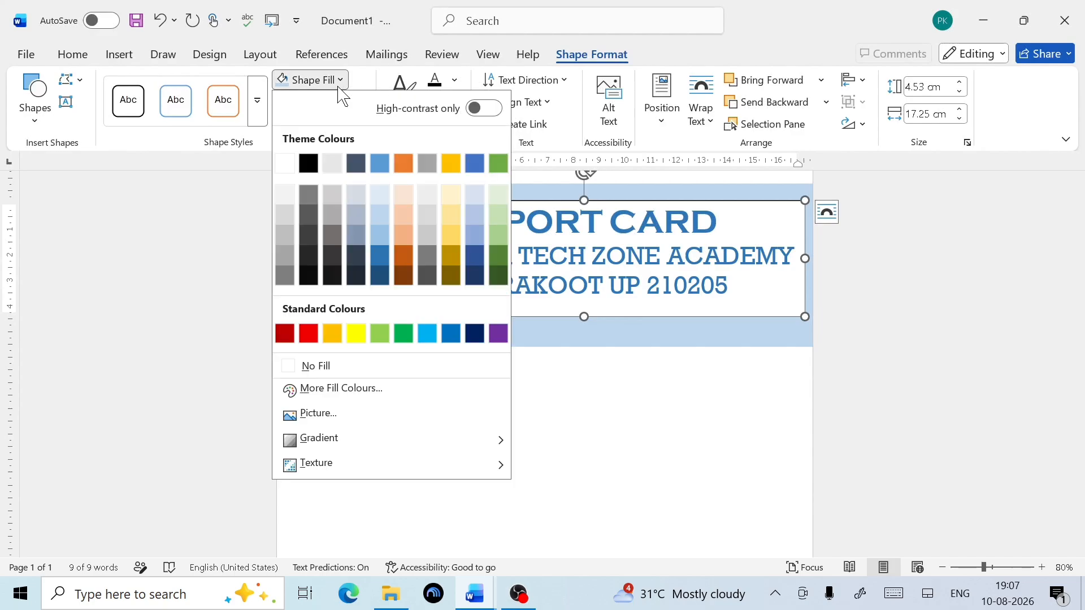
{"action": "left_click", "coordinate": [317, 367]}
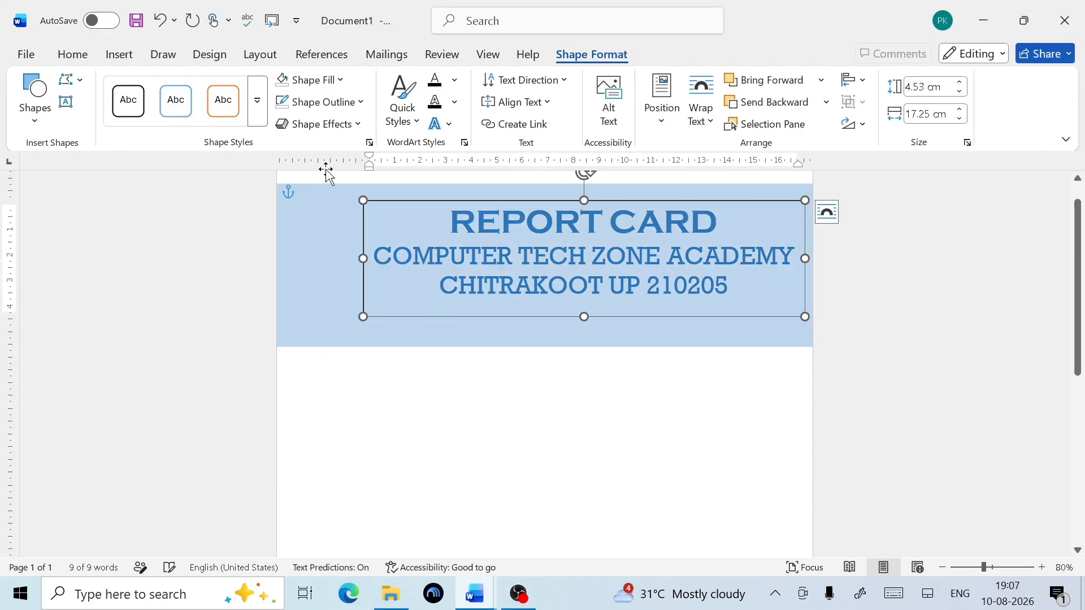
{"action": "left_click", "coordinate": [346, 102]}
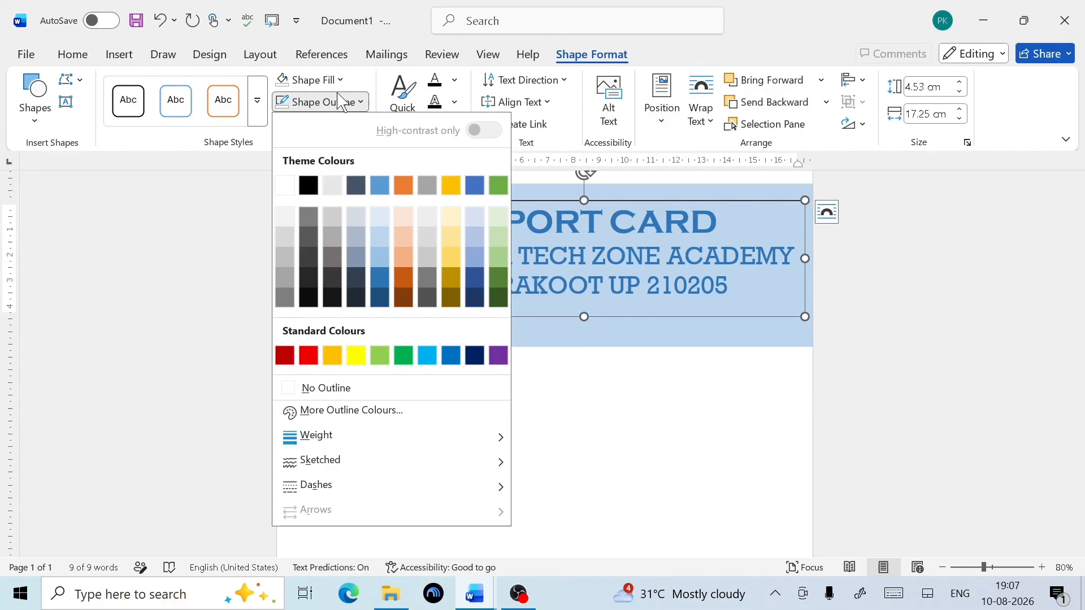
{"action": "left_click", "coordinate": [360, 389]}
{"action": "left_click", "coordinate": [506, 401]}
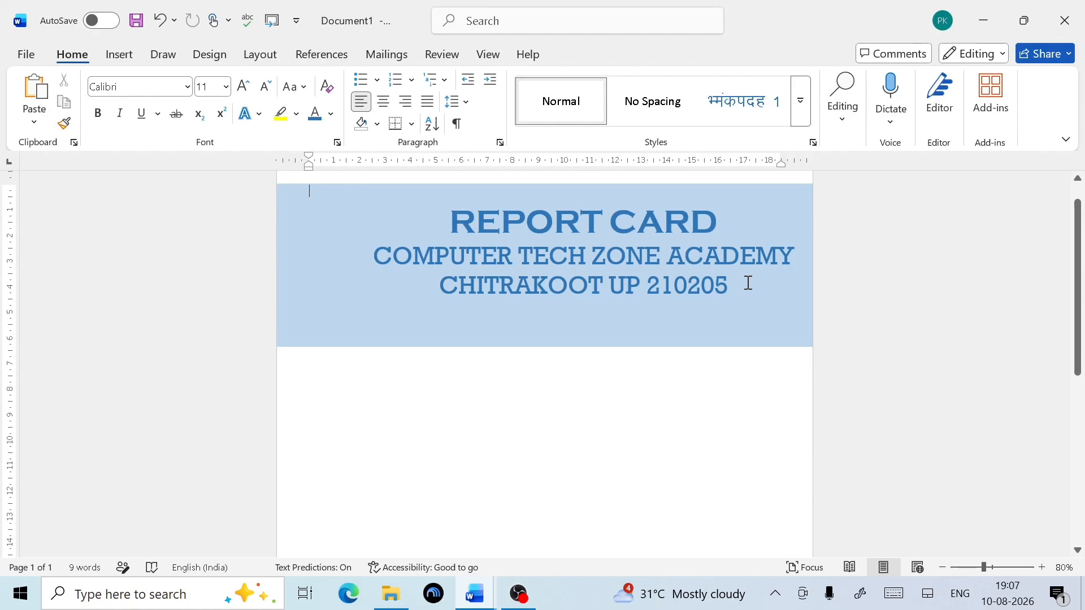
Step: Reduce the academy name and location lines to font size 26
{"action": "left_click_drag", "start_coordinate": [743, 284], "coordinate": [407, 261]}
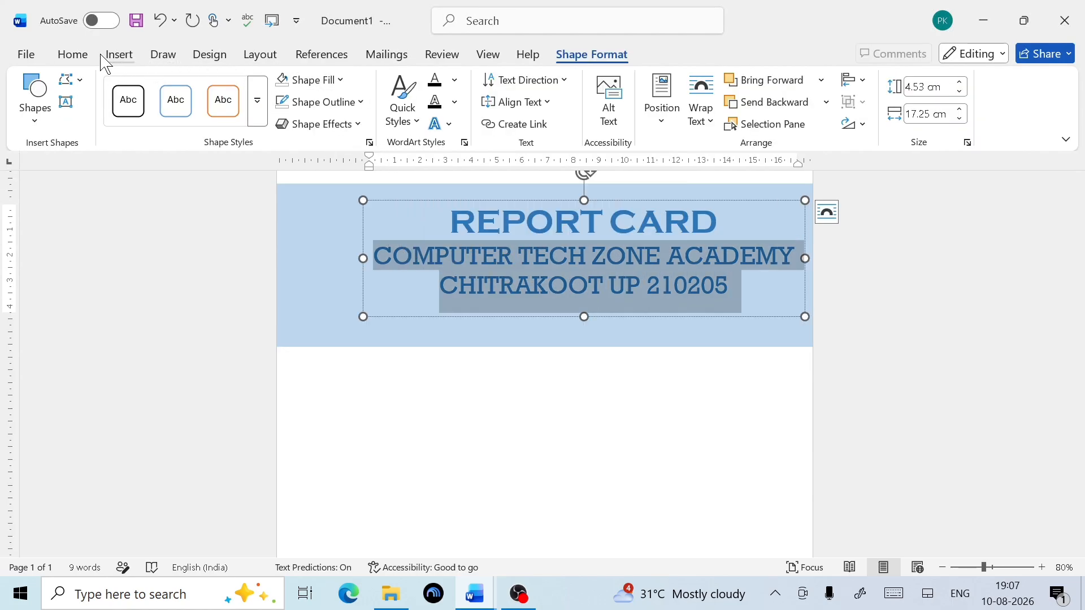
{"action": "left_click", "coordinate": [80, 53]}
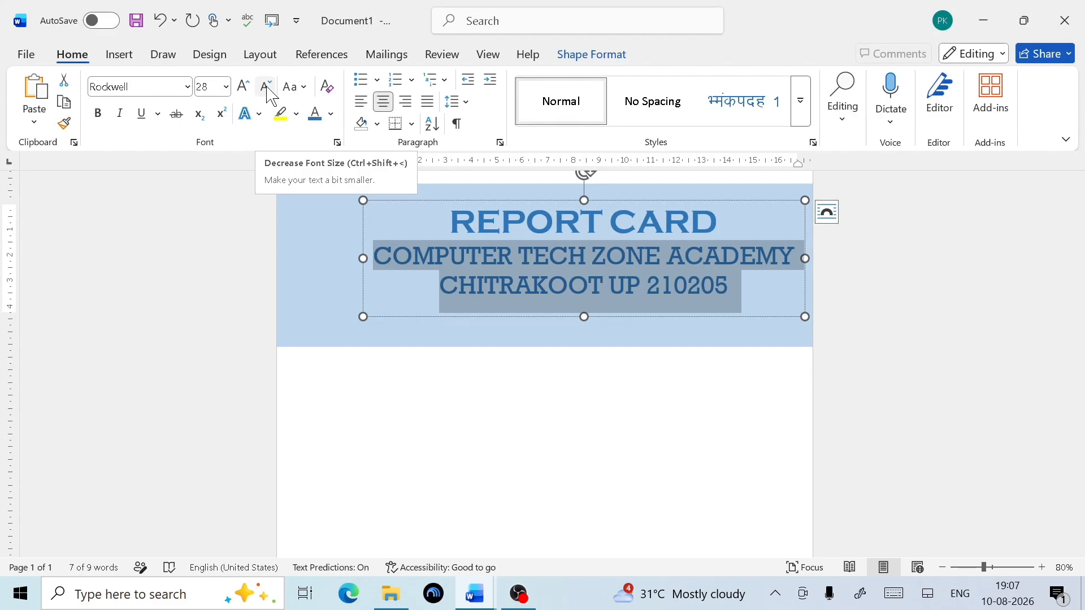
{"action": "left_click", "coordinate": [268, 91]}
{"action": "left_click", "coordinate": [489, 403]}
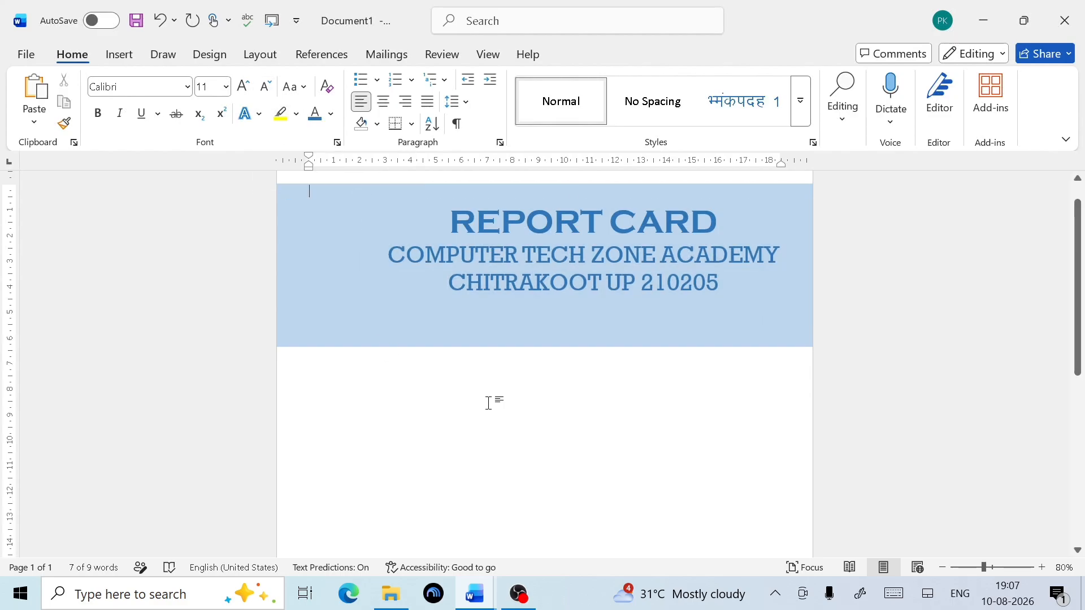
Step: Shift the academy name line to the right inside the text box and fine-tune the box's left edge
{"action": "left_click", "coordinate": [387, 266]}
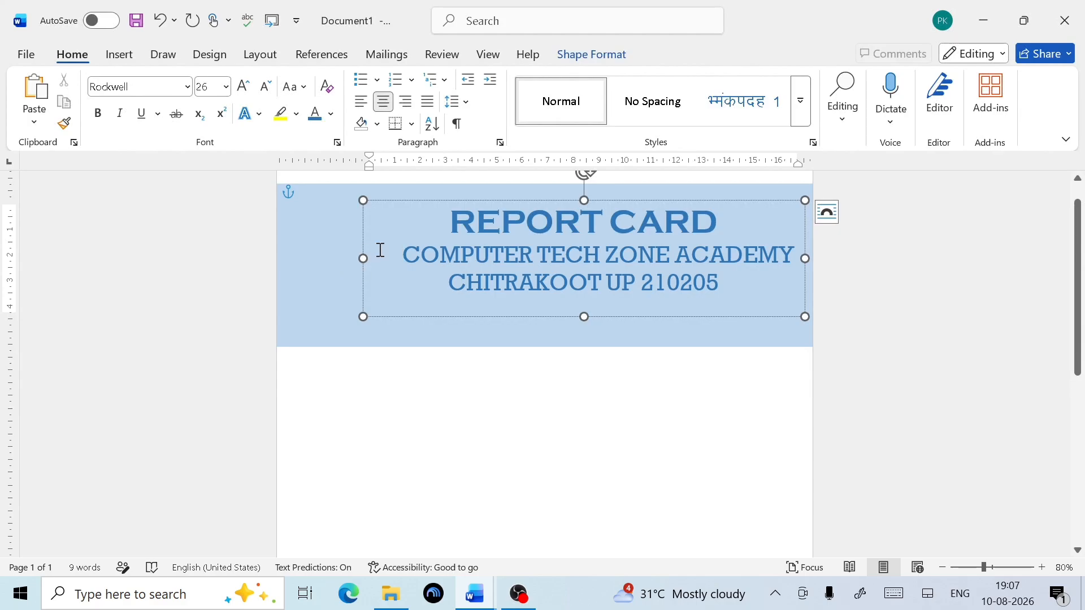
{"action": "mouse_move", "coordinate": [363, 258]}
{"action": "left_mouse_down"}
{"action": "mouse_move", "coordinate": [390, 260]}
{"action": "mouse_move", "coordinate": [361, 257]}
{"action": "left_mouse_up"}
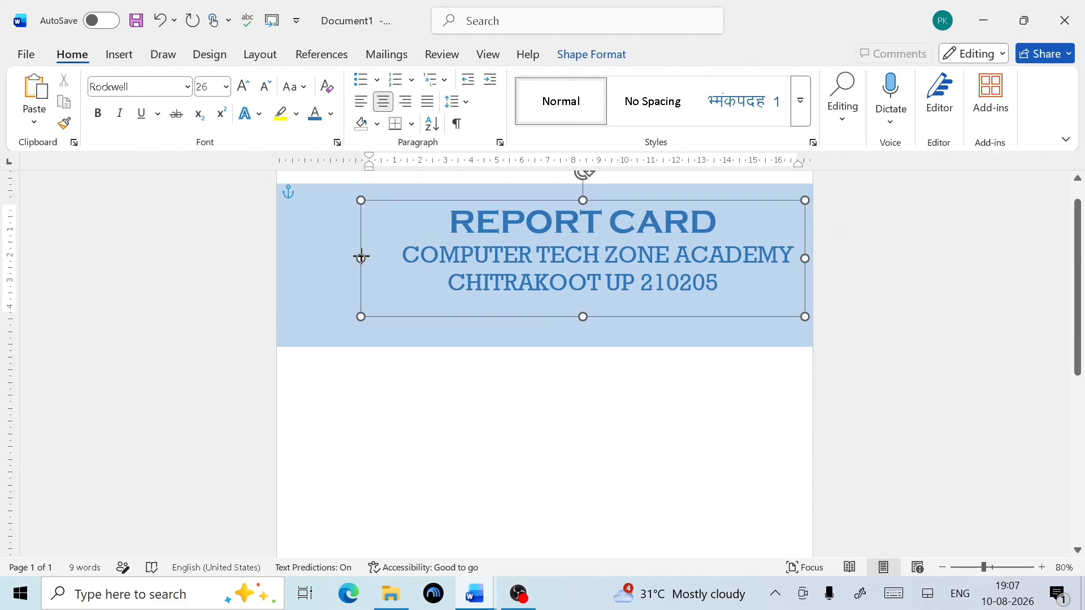
{"action": "left_click", "coordinate": [443, 383]}
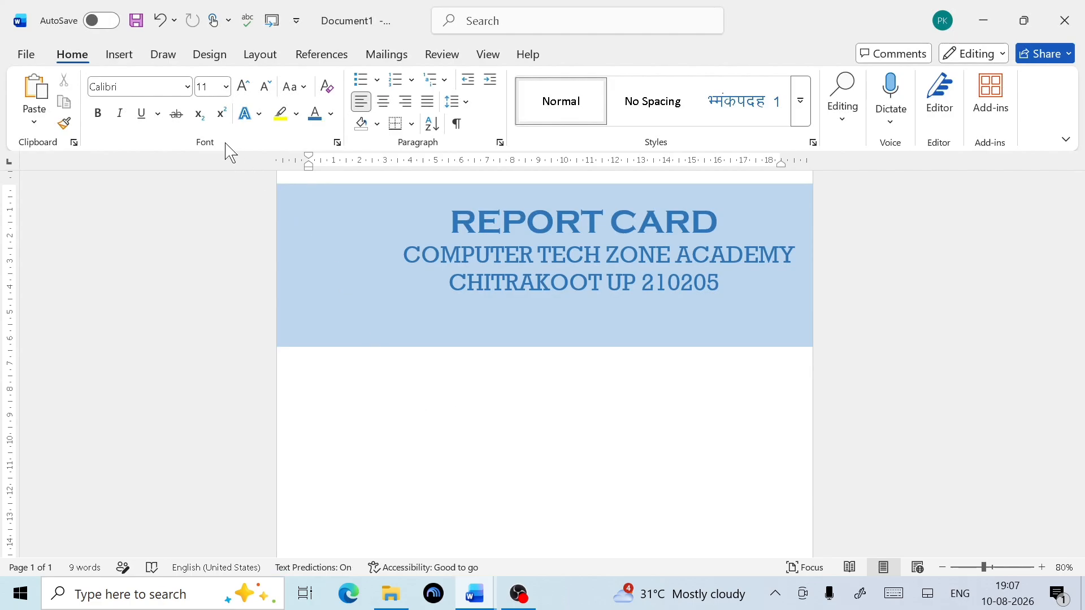
Step: Draw an oval about 3.82 cm high and 3.58 cm wide in the header, left of the heading text, and move it up slightly
{"action": "left_click", "coordinate": [119, 55]}
{"action": "left_click", "coordinate": [249, 80]}
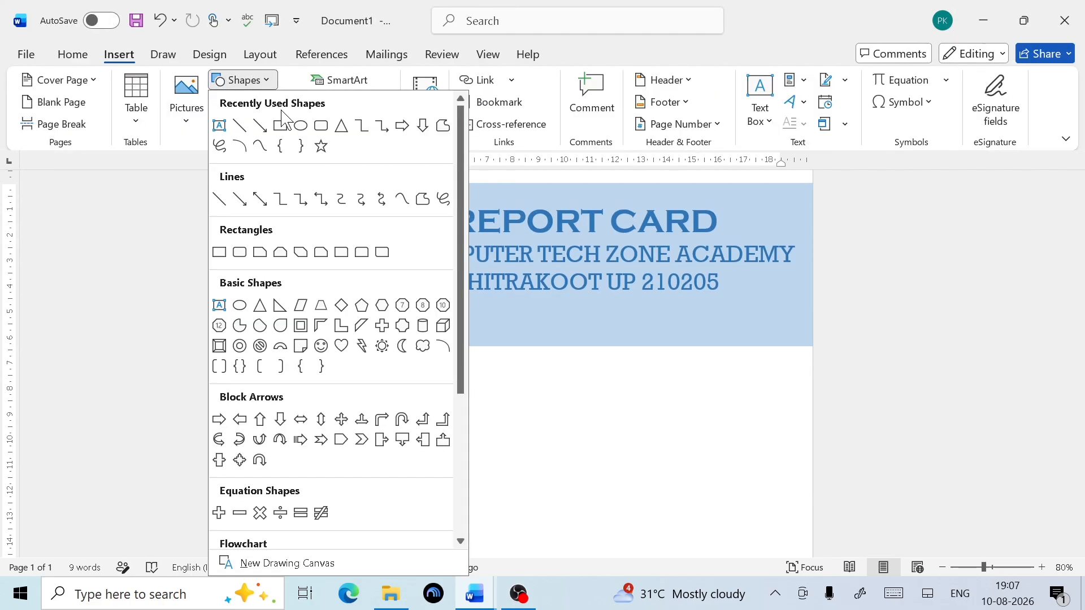
{"action": "left_click", "coordinate": [301, 126]}
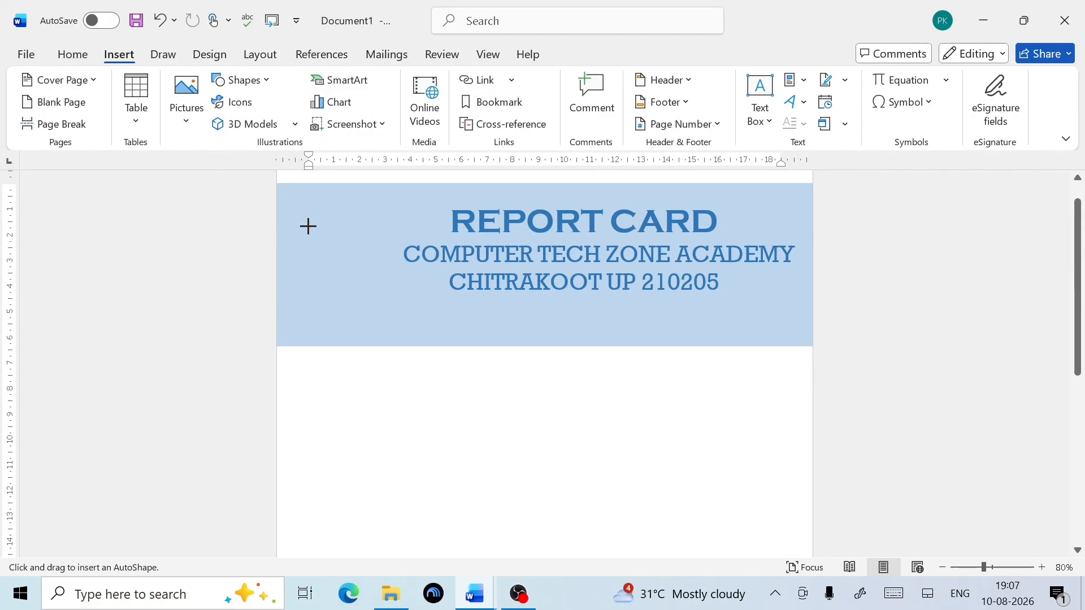
{"action": "left_click_drag", "start_coordinate": [308, 226], "coordinate": [399, 324]}
{"action": "mouse_move", "coordinate": [347, 290]}
{"action": "left_mouse_down"}
{"action": "mouse_move", "coordinate": [335, 279]}
{"action": "mouse_move", "coordinate": [349, 277]}
{"action": "left_mouse_up"}
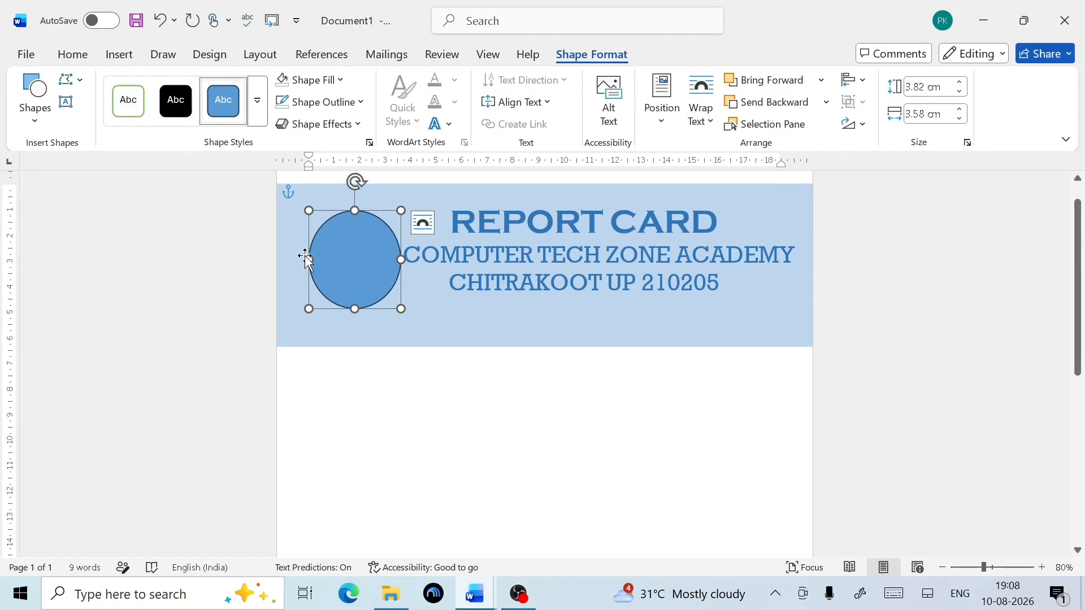
Step: Fill the oval with the picture logo.png from the Computer TechZone folder
{"action": "left_click", "coordinate": [324, 93]}
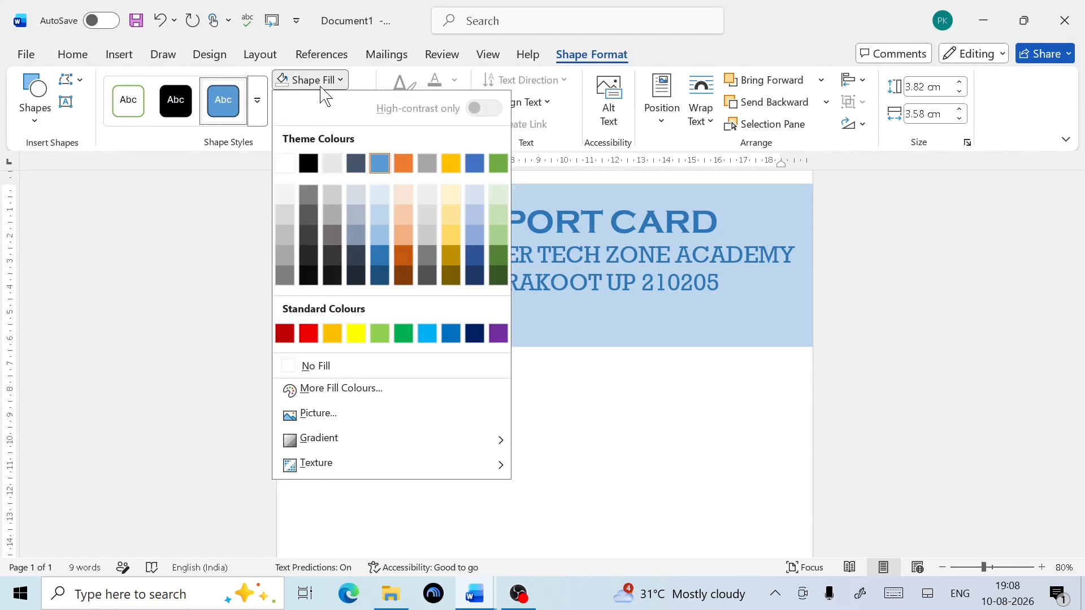
{"action": "left_click", "coordinate": [337, 423]}
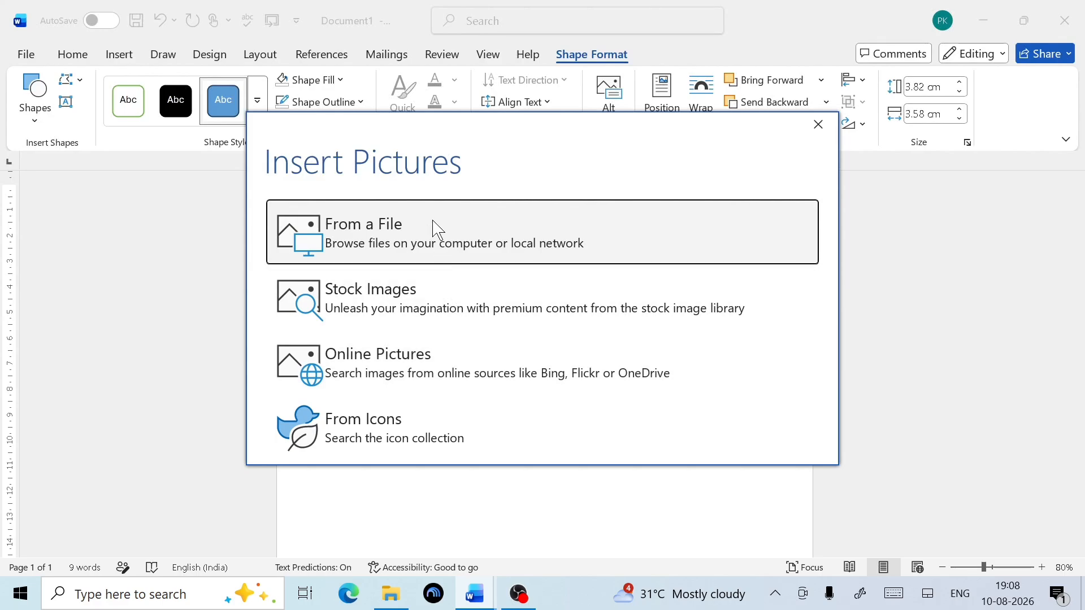
{"action": "left_click", "coordinate": [438, 230]}
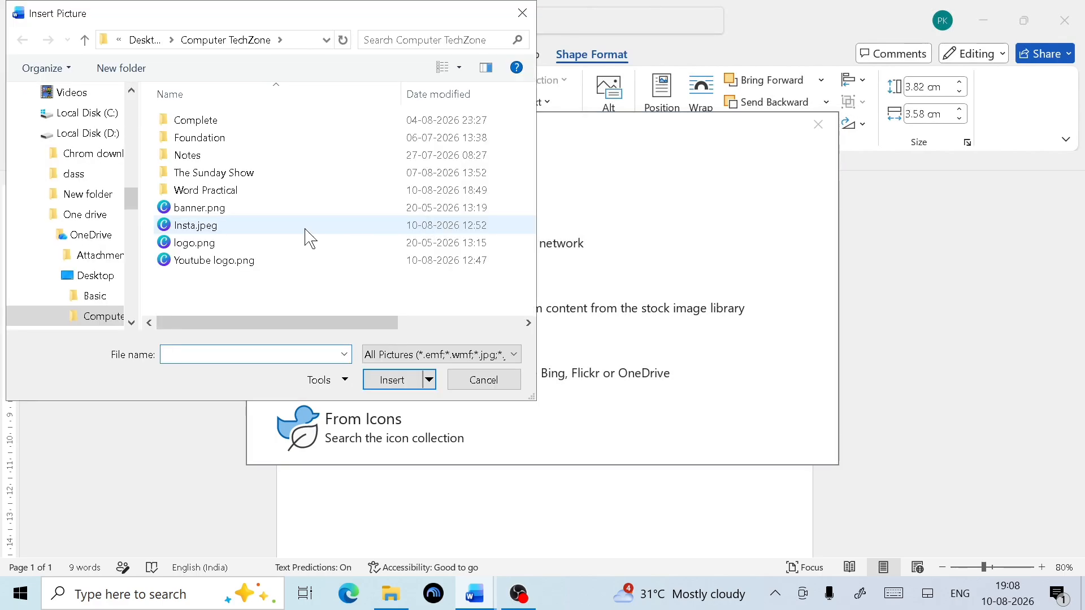
{"action": "left_click", "coordinate": [106, 320]}
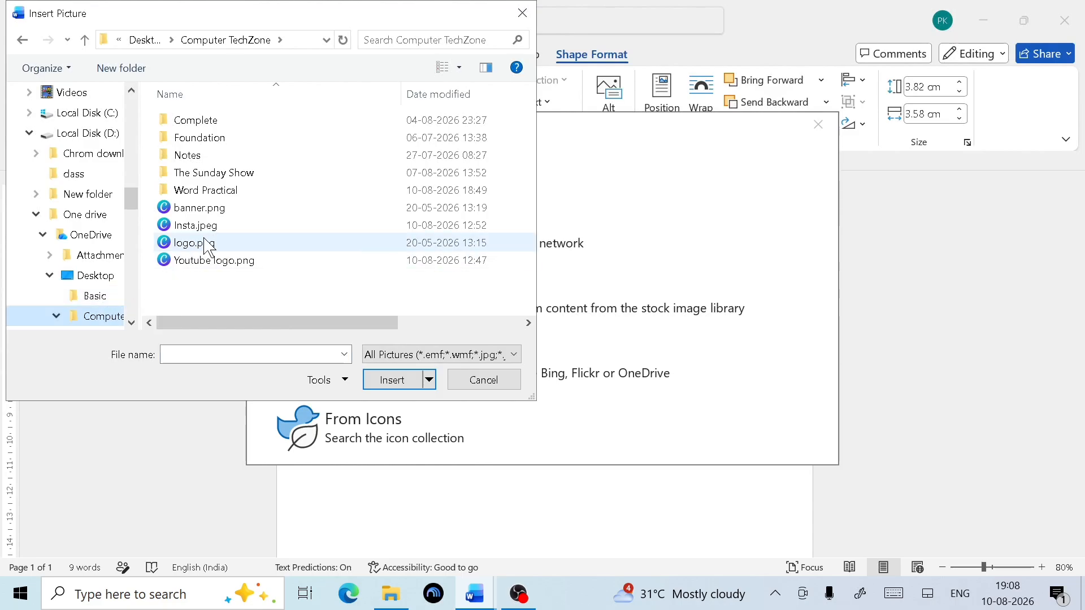
{"action": "left_click", "coordinate": [249, 243]}
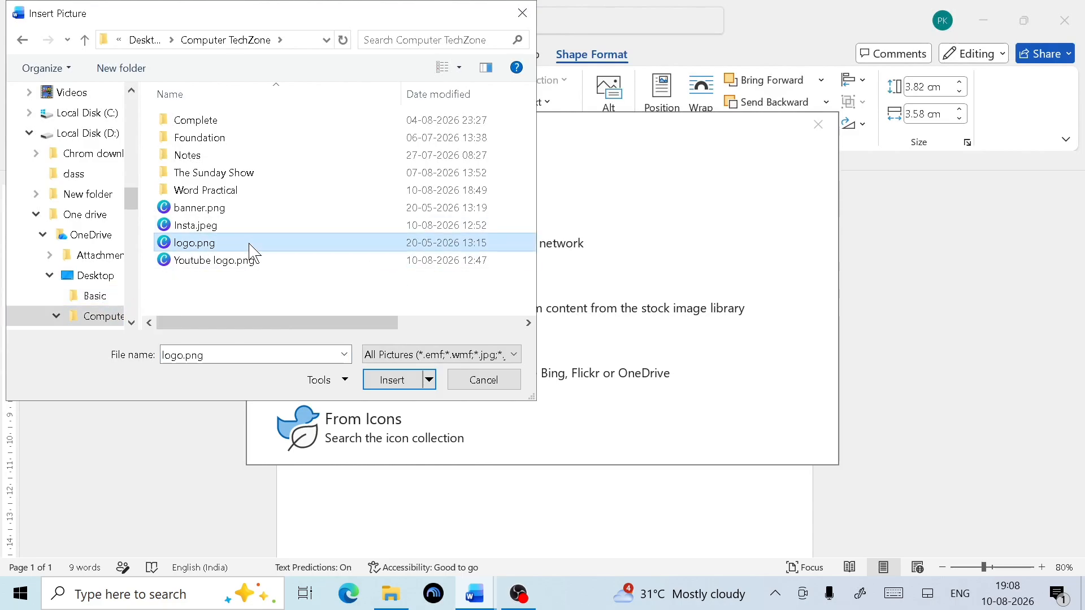
{"action": "left_click", "coordinate": [395, 382]}
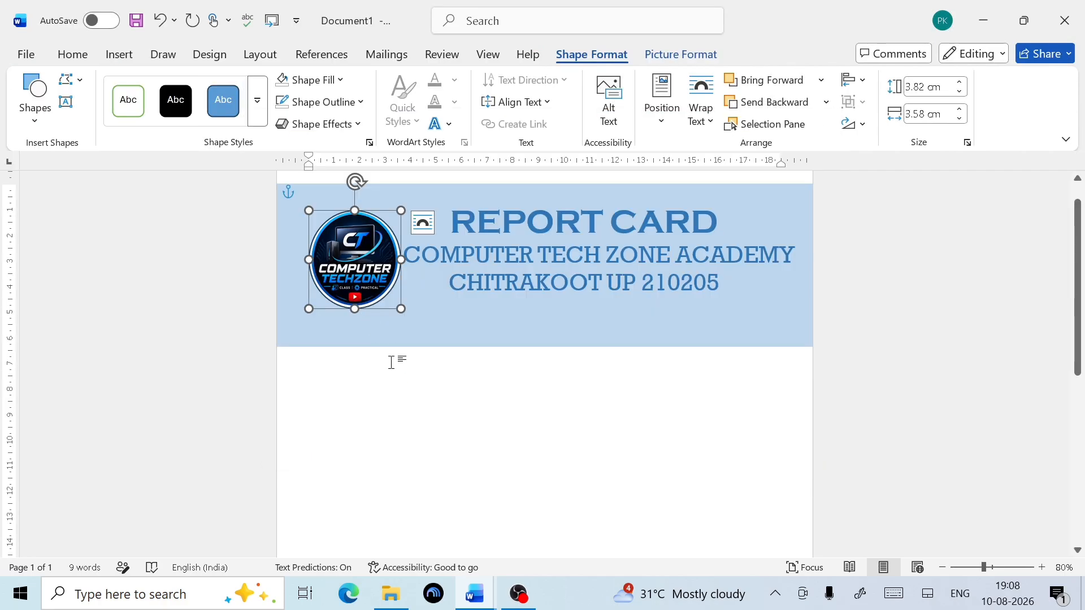
Step: Nudge the logo oval up and shrink it to about 3.16 cm high and 3.07 cm wide
{"action": "key", "text": "Up"}
{"action": "key", "text": "Up"}
{"action": "key", "text": "Up"}
{"action": "key", "text": "Up"}
{"action": "key", "text": "Up"}
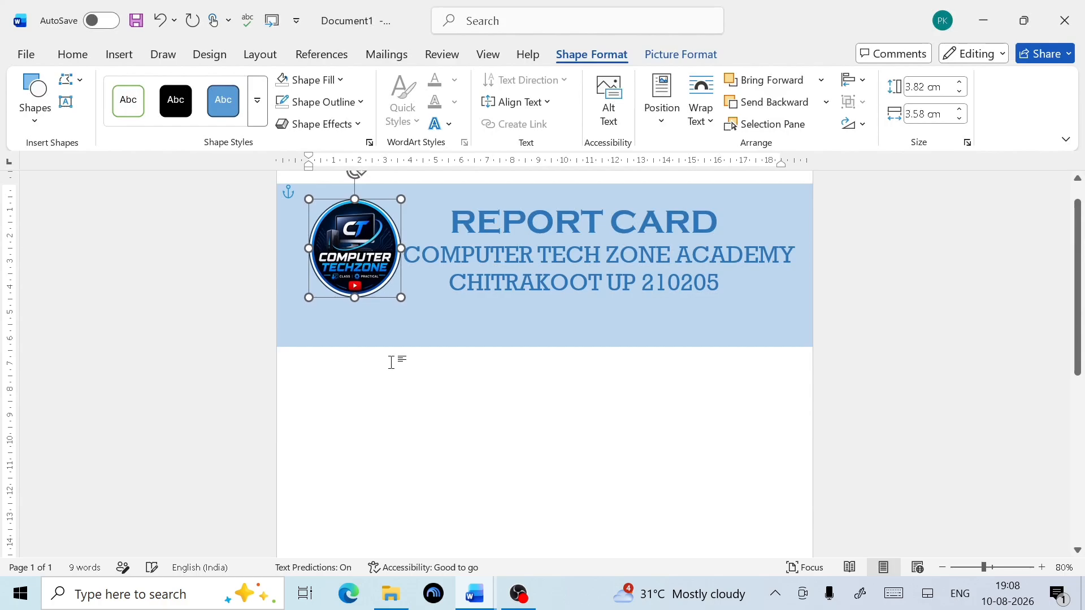
{"action": "left_click", "coordinate": [515, 442]}
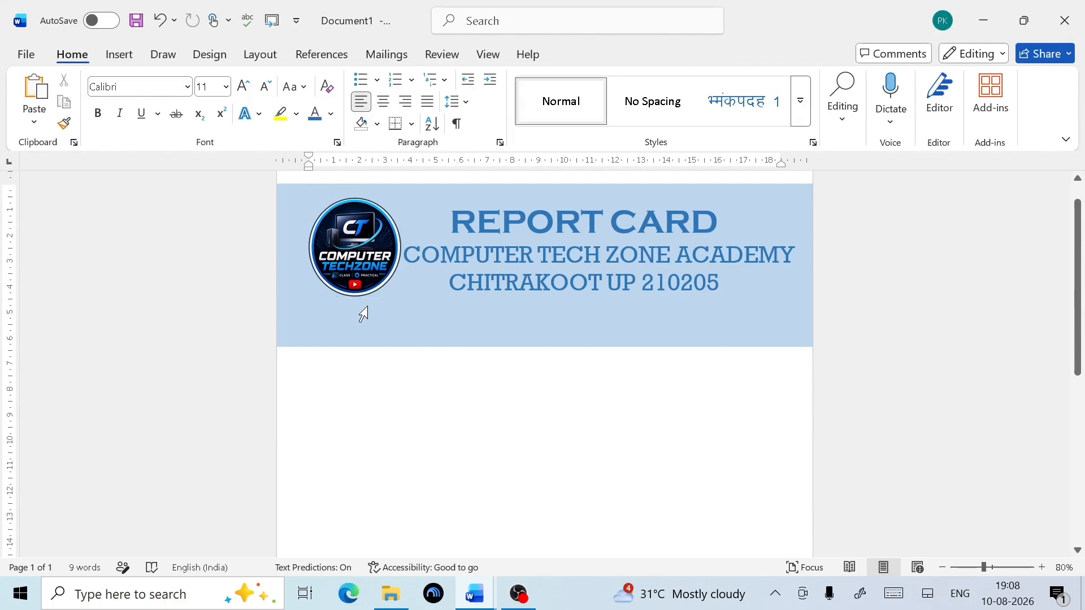
{"action": "left_click", "coordinate": [340, 281]}
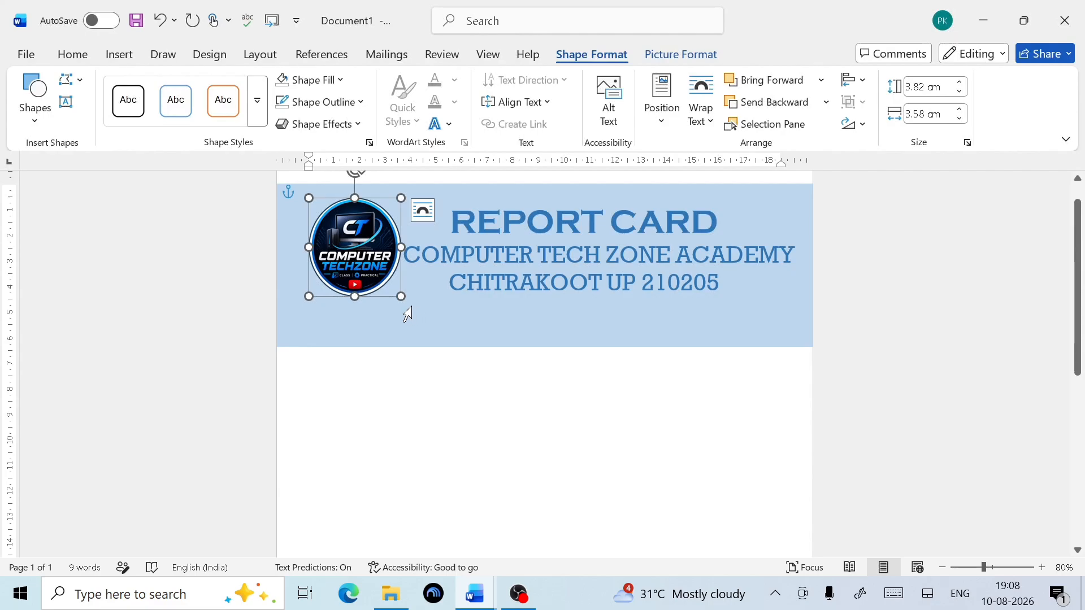
{"action": "left_click_drag", "start_coordinate": [401, 296], "coordinate": [388, 279]}
Step: Nudge the heading text box slightly to the left, away from the header band's right edge
{"action": "left_click", "coordinate": [526, 297]}
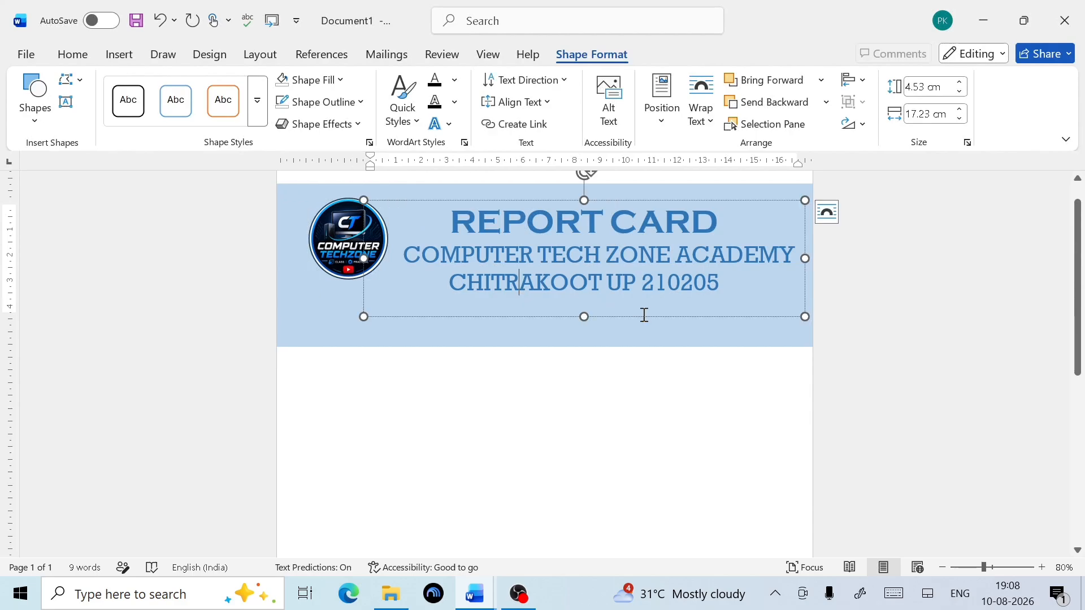
{"action": "left_click", "coordinate": [572, 317]}
{"action": "key", "text": "Left"}
{"action": "key", "text": "Left"}
{"action": "key", "text": "Left"}
{"action": "key", "text": "Left"}
{"action": "key", "text": "Left"}
{"action": "key", "text": "Left"}
{"action": "key", "text": "Left"}
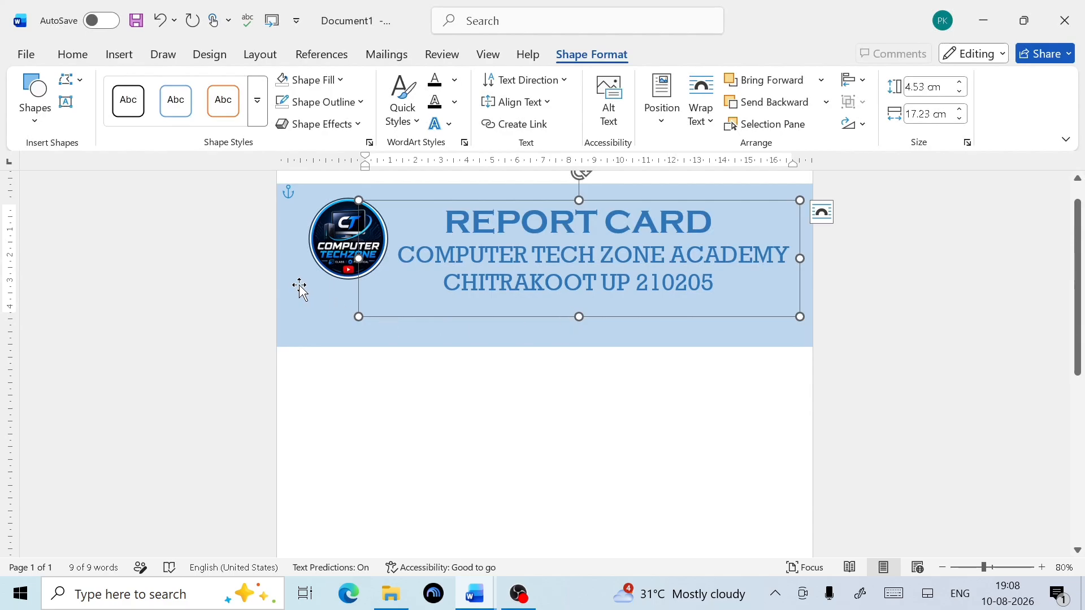
Step: Nudge the logo oval left and slightly down to leave a gap before the academy name
{"action": "left_click", "coordinate": [326, 252]}
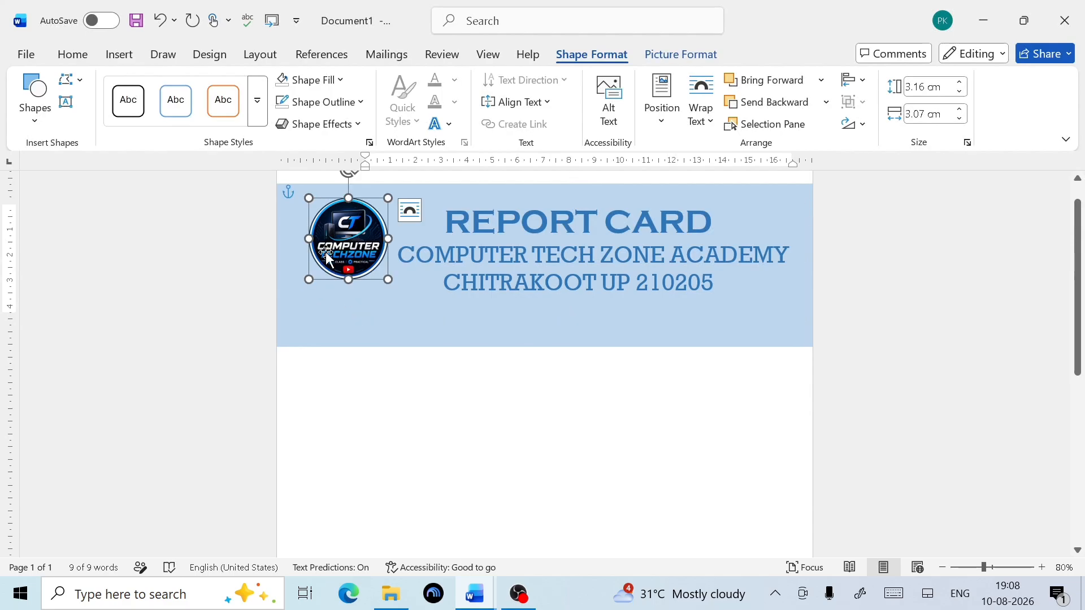
{"action": "key", "text": "Left"}
{"action": "key", "text": "Left"}
{"action": "key", "text": "Left"}
{"action": "key", "text": "Left"}
{"action": "key", "text": "Left"}
{"action": "key", "text": "Left"}
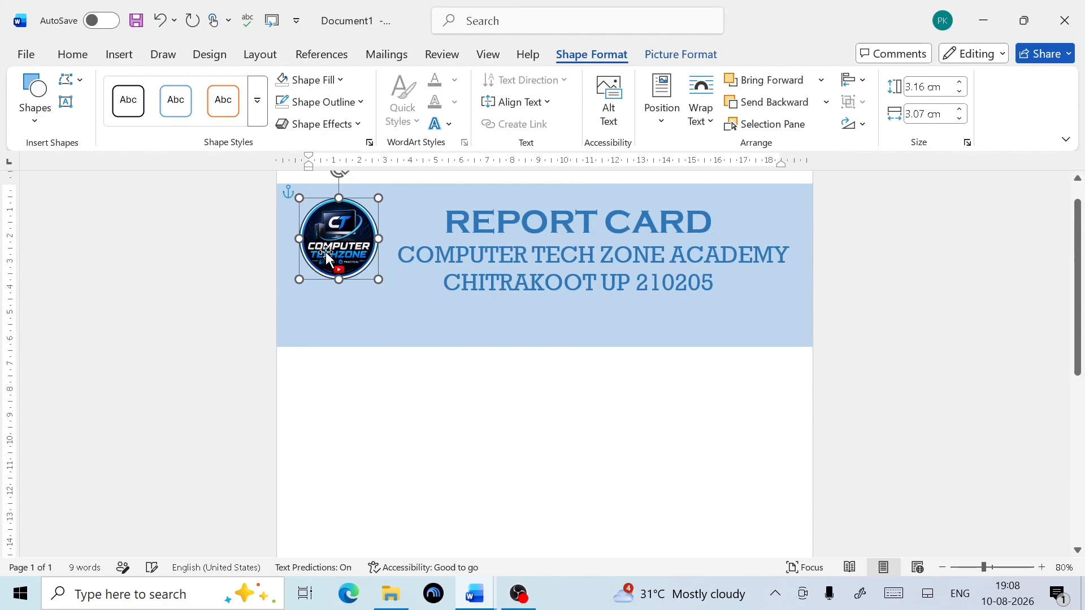
{"action": "key", "text": "Down"}
{"action": "key", "text": "Down"}
{"action": "key", "text": "Down"}
{"action": "key", "text": "Down"}
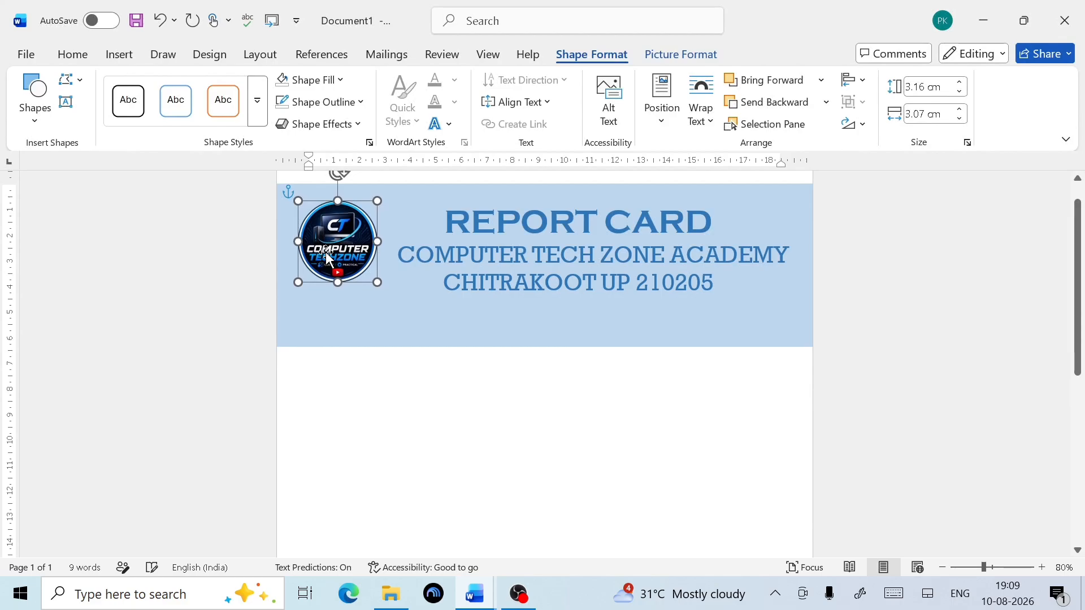
{"action": "key", "text": "Left"}
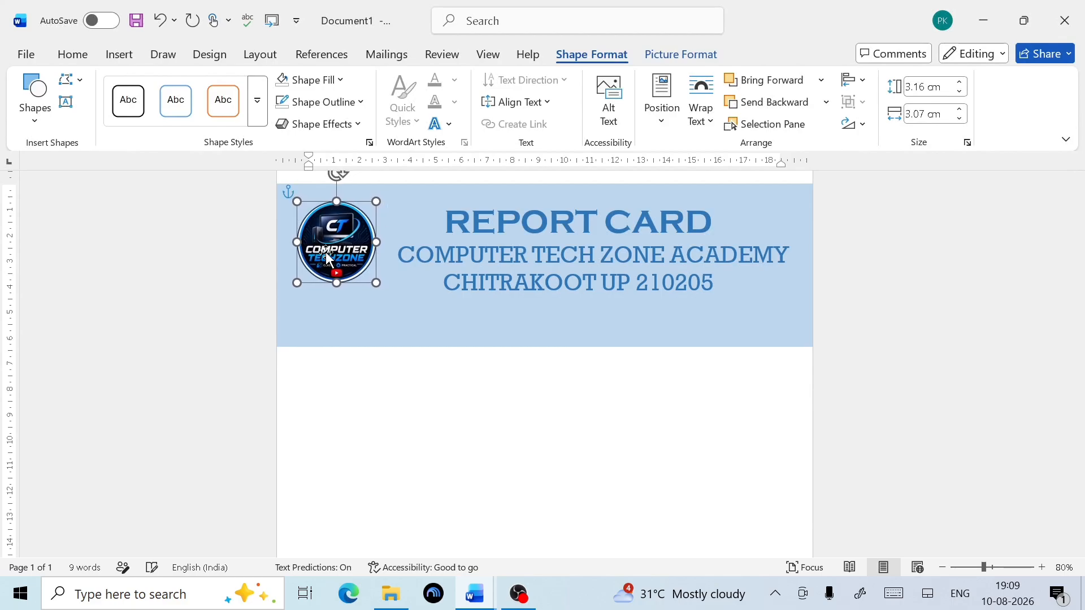
Step: Nudge the heading text box up a little within the header band
{"action": "left_click", "coordinate": [402, 249]}
{"action": "left_click", "coordinate": [623, 205]}
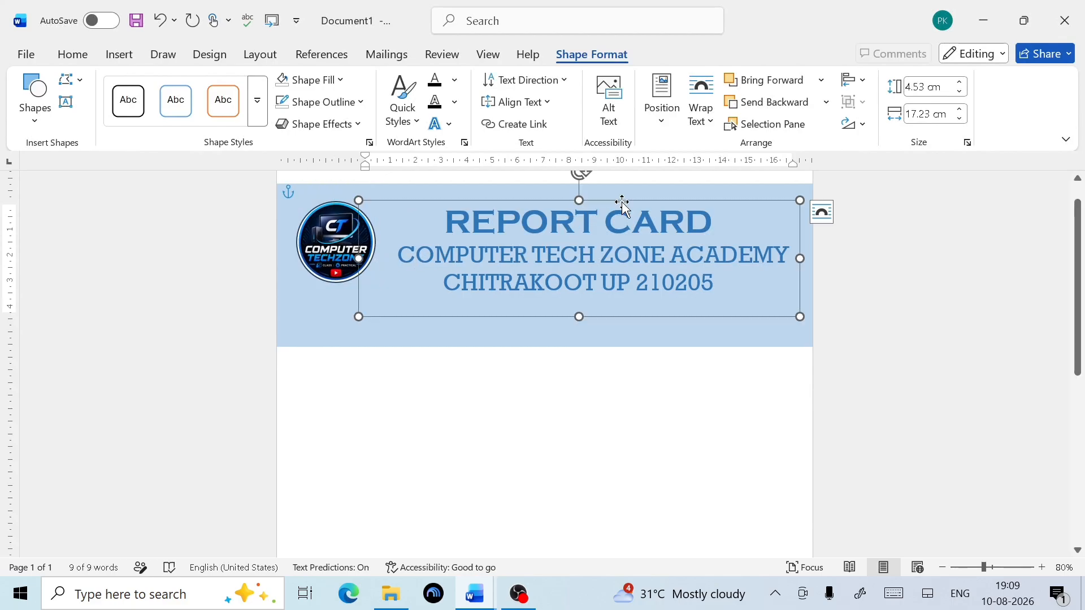
{"action": "key", "text": "Up"}
{"action": "key", "text": "Up"}
{"action": "key", "text": "Up"}
{"action": "key", "text": "Up"}
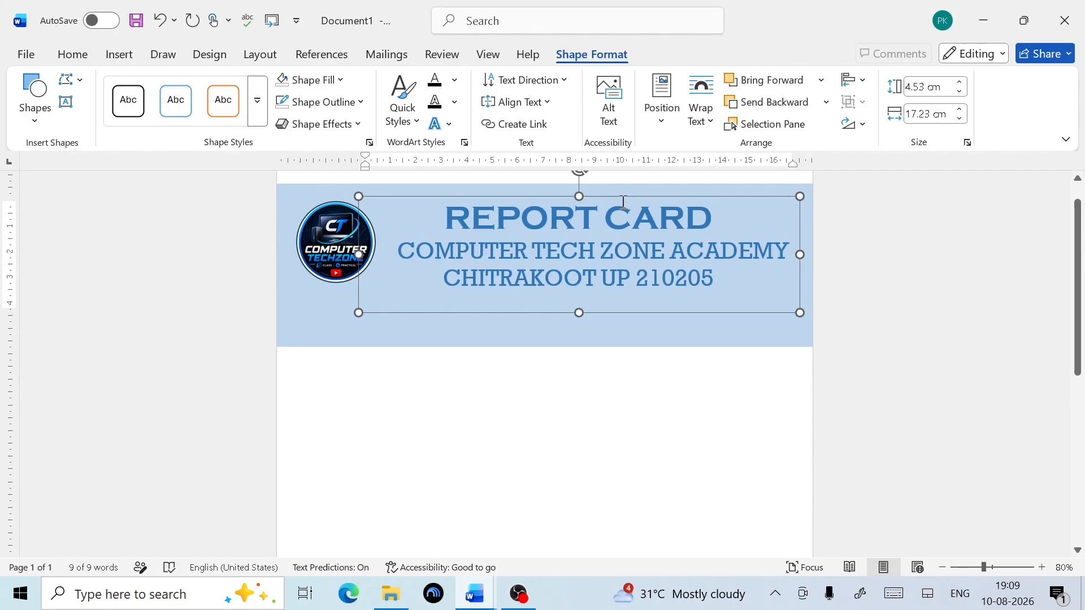
Step: Shorten the light blue header band from below so it ends just under the heading's address line
{"action": "left_click", "coordinate": [588, 337]}
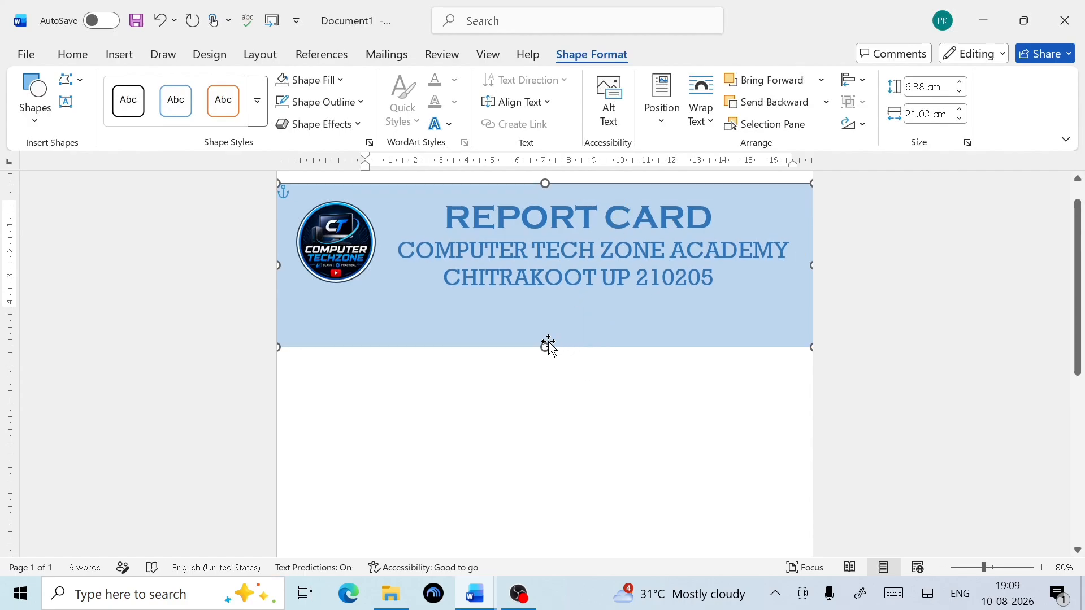
{"action": "left_click_drag", "start_coordinate": [542, 347], "coordinate": [524, 309]}
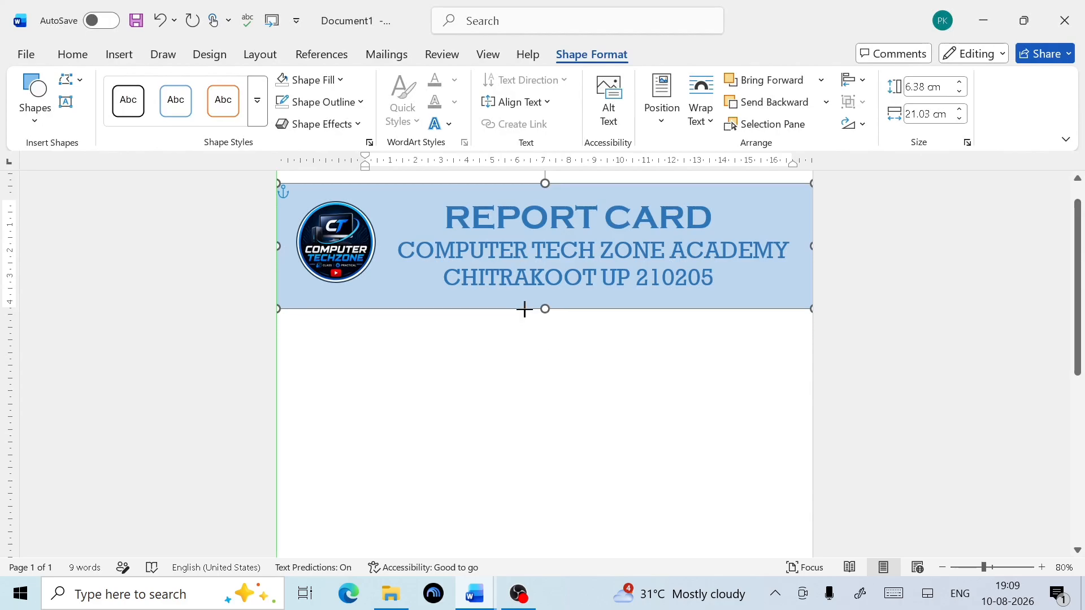
{"action": "left_click", "coordinate": [507, 418]}
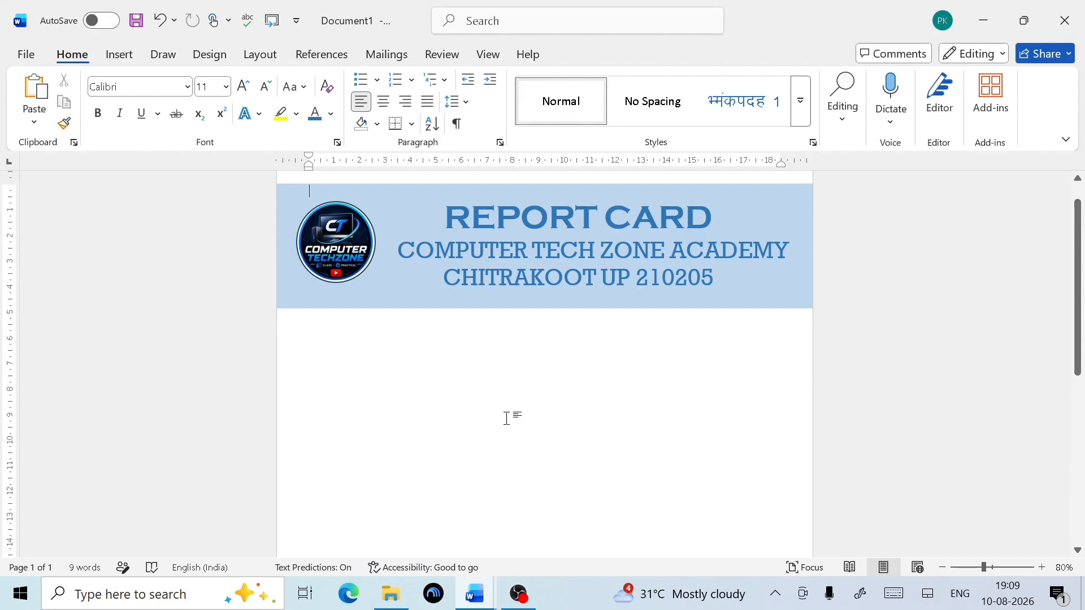
Step: Nudge the logo oval up slightly within the header band
{"action": "left_click", "coordinate": [347, 257]}
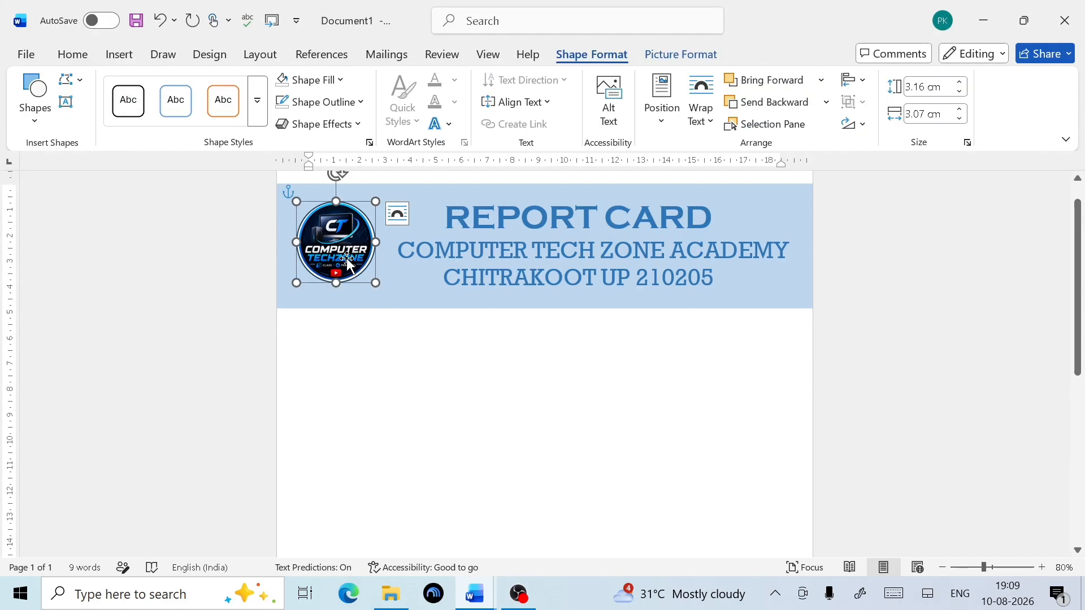
{"action": "key", "text": "Up"}
{"action": "key", "text": "Up"}
{"action": "key", "text": "Up"}
{"action": "key", "text": "Up"}
{"action": "key", "text": "Up"}
{"action": "key", "text": "Up"}
{"action": "key", "text": "Up"}
{"action": "key", "text": "Up"}
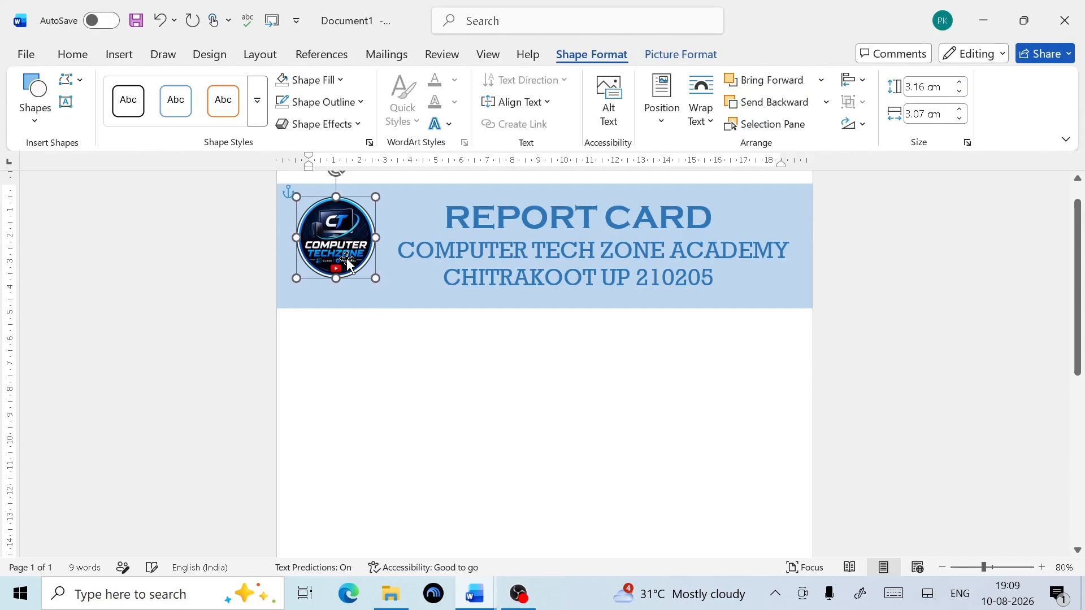
{"action": "left_click", "coordinate": [490, 424]}
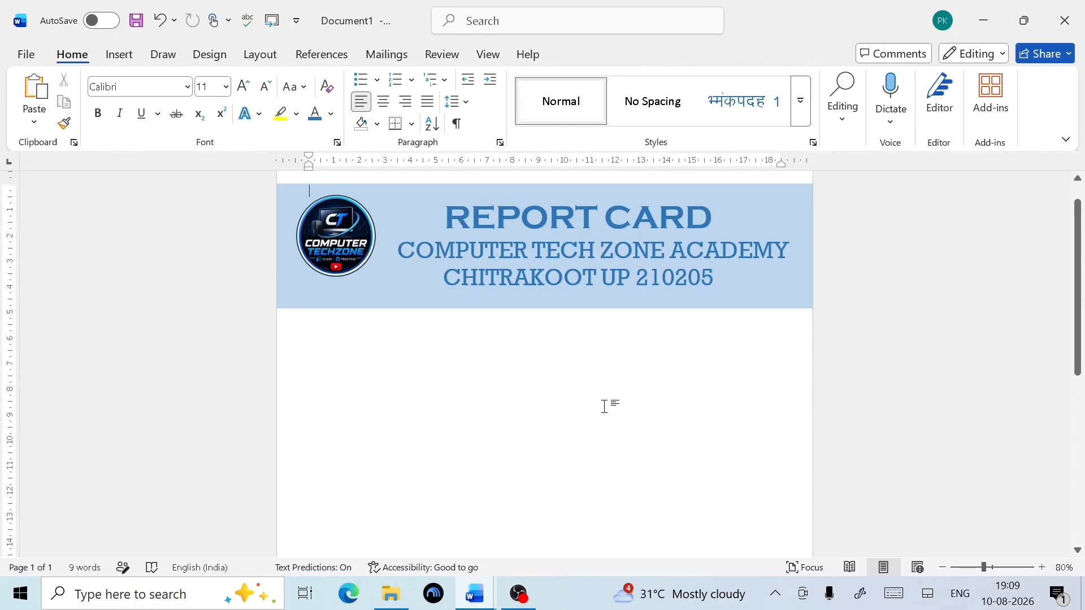
Step: Check the student details layout in Report Card .docx, and draw a text box about 6.36 cm high and 18.88 cm wide below Document1's header
{"action": "mouse_move", "coordinate": [480, 593]}
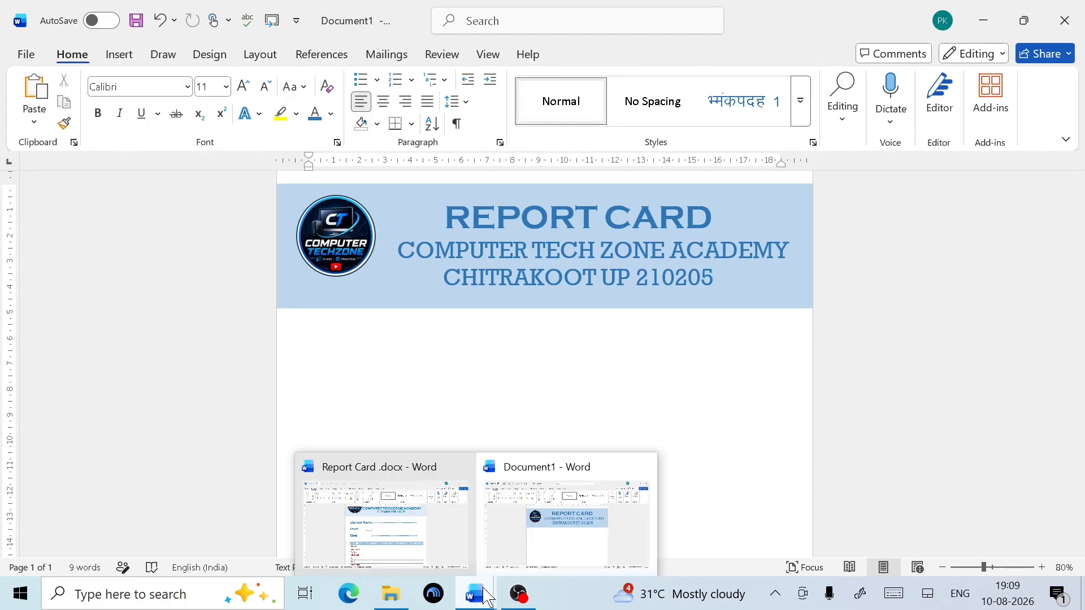
{"action": "left_click", "coordinate": [436, 565]}
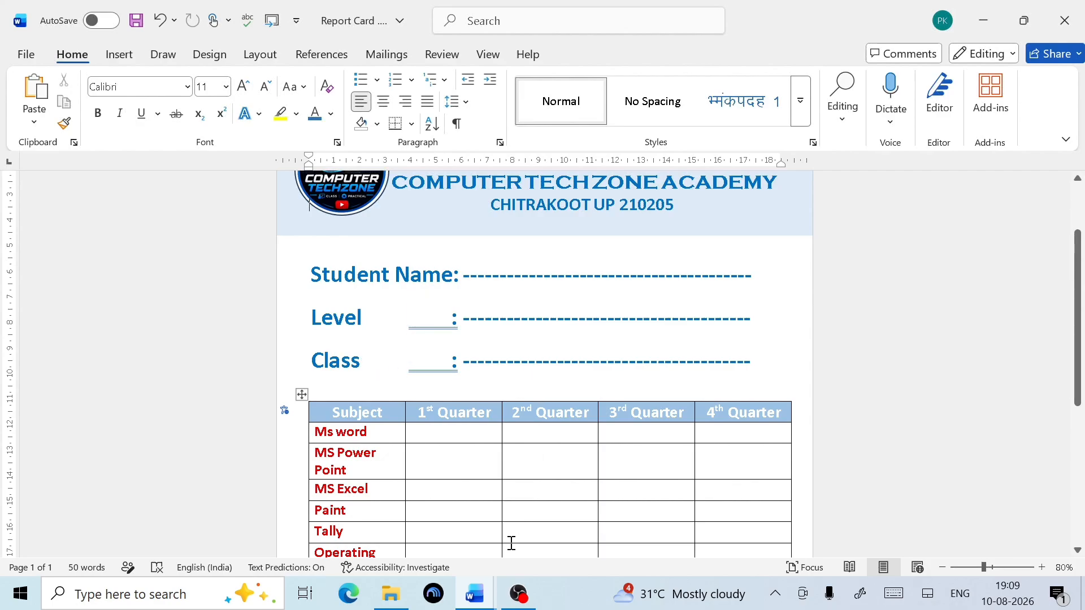
{"action": "mouse_move", "coordinate": [475, 593]}
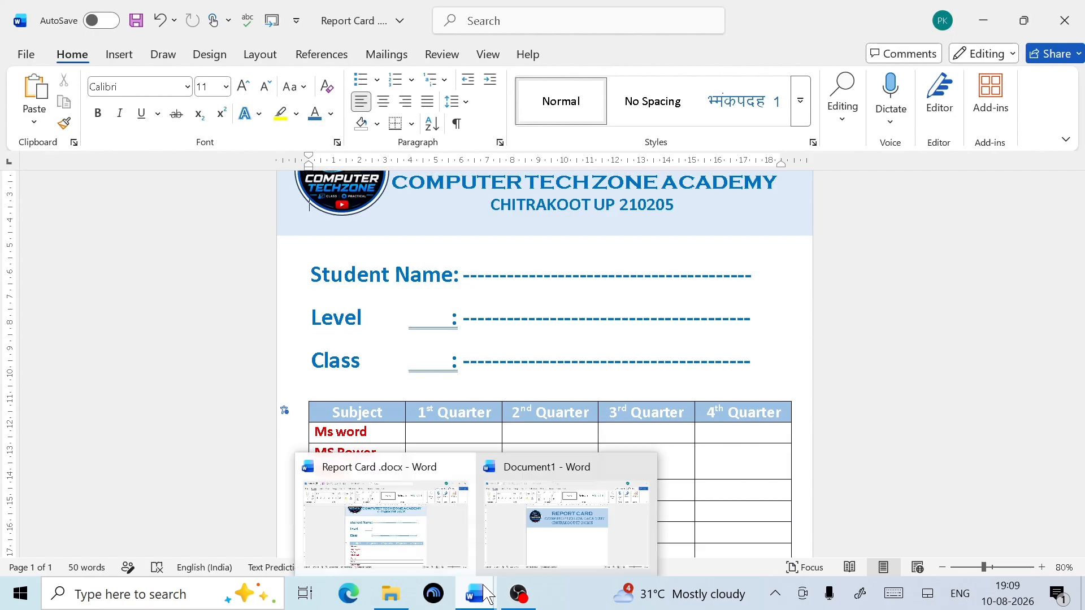
{"action": "left_click", "coordinate": [541, 554]}
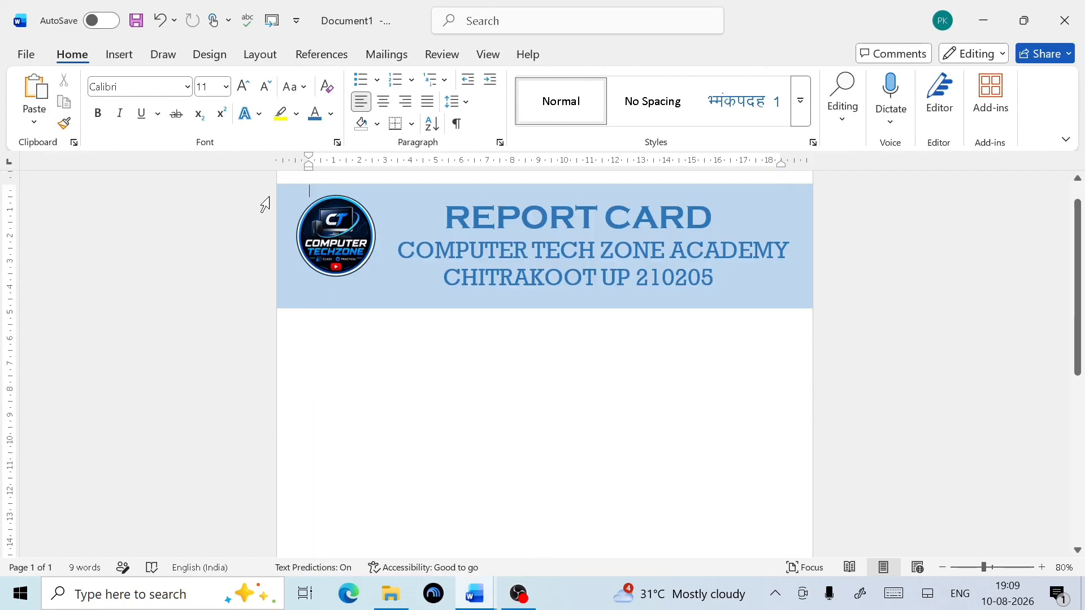
{"action": "left_click", "coordinate": [138, 57]}
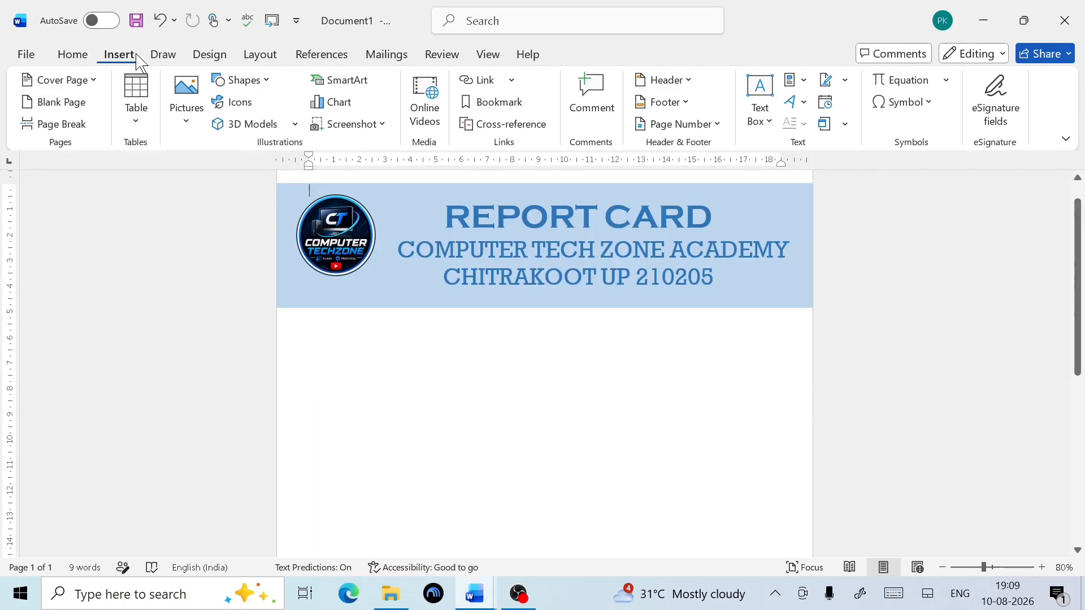
{"action": "left_click", "coordinate": [244, 81]}
{"action": "left_click", "coordinate": [220, 125]}
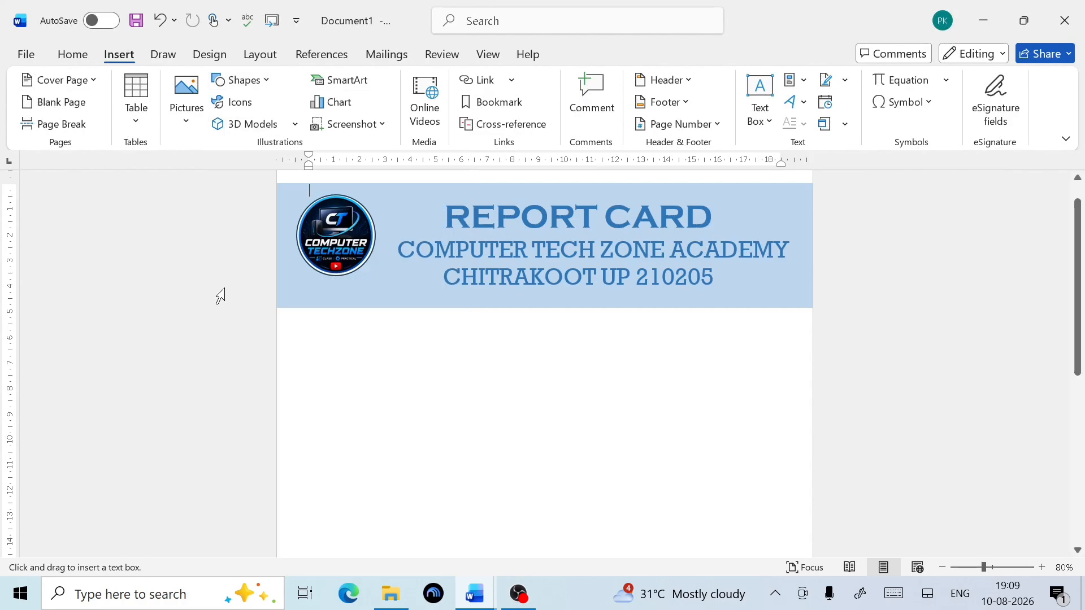
{"action": "left_click_drag", "start_coordinate": [301, 342], "coordinate": [785, 503]}
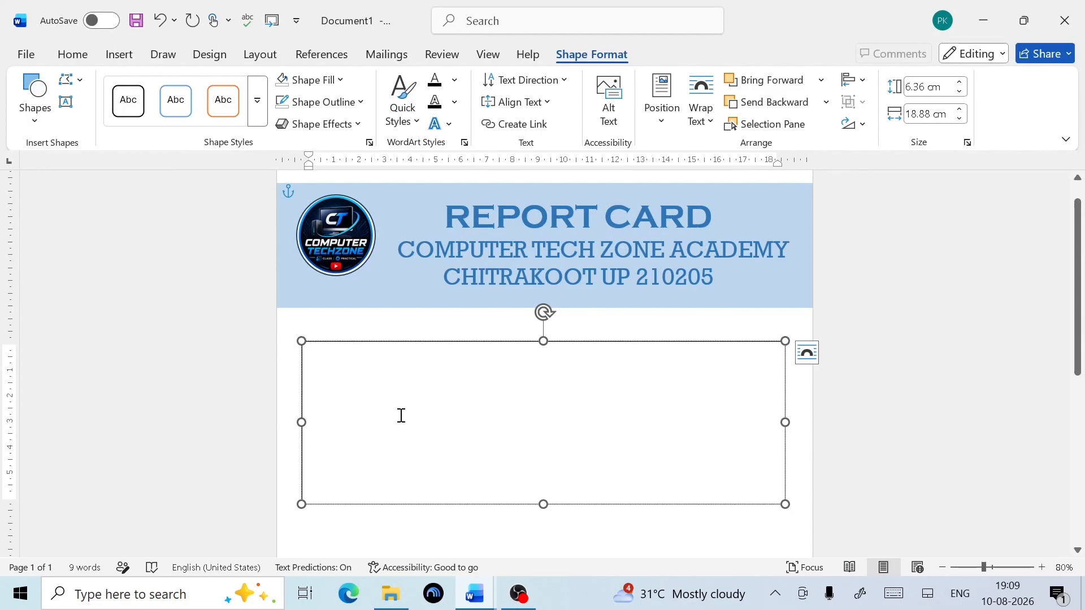
Step: Set the font size in the new, empty text box to 20
{"action": "type", "text": "s"}
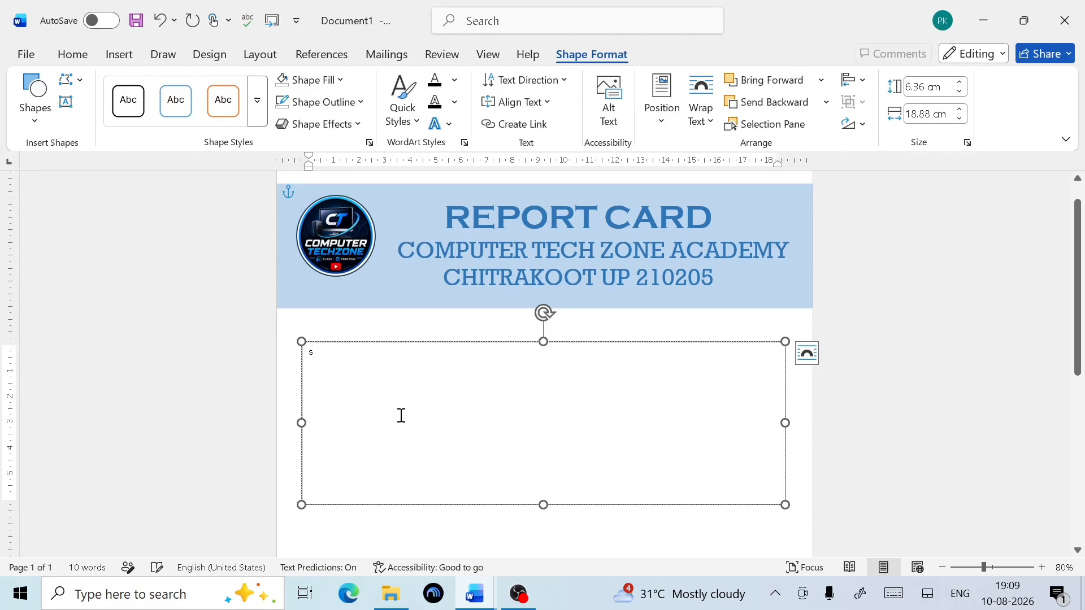
{"action": "key", "text": "BackSpace"}
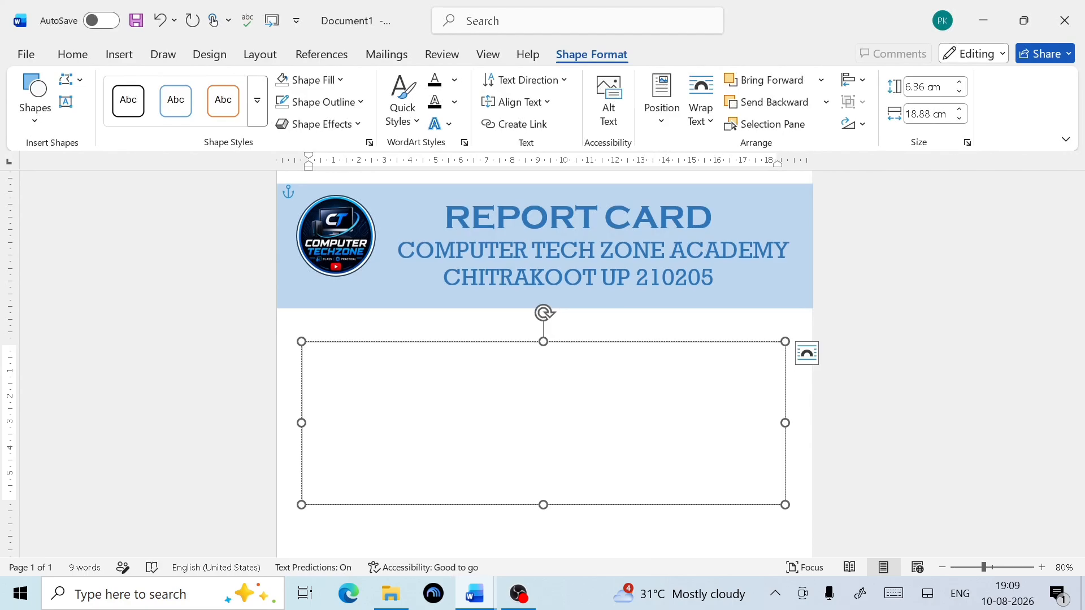
{"action": "left_click", "coordinate": [68, 54]}
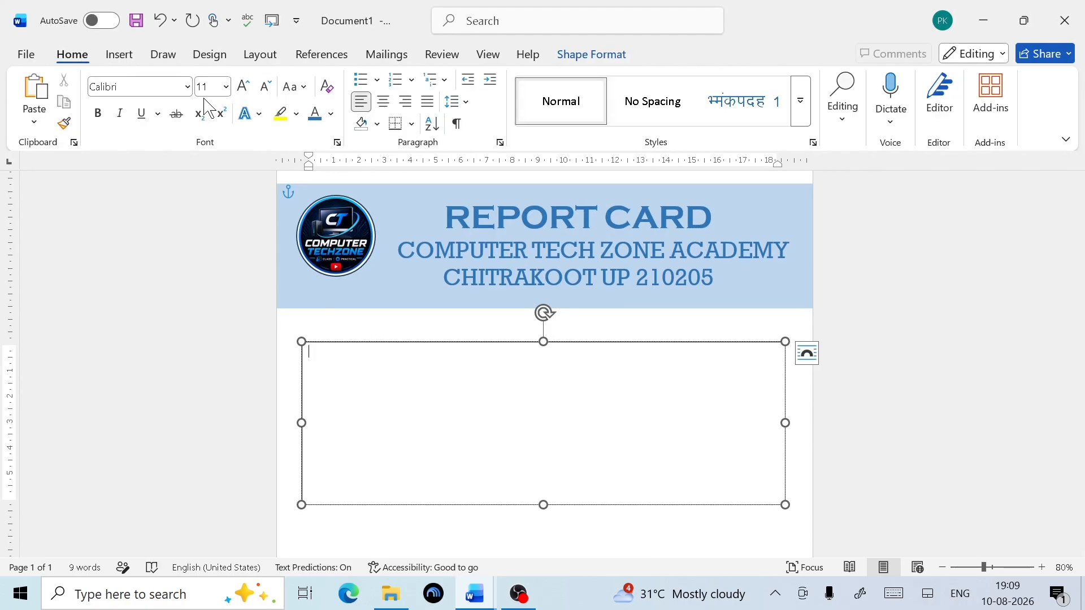
{"action": "left_click", "coordinate": [244, 87]}
{"action": "left_click", "coordinate": [244, 87]}
{"action": "left_click", "coordinate": [244, 87]}
{"action": "left_click", "coordinate": [244, 87]}
{"action": "left_click", "coordinate": [245, 87]}
Step: Enter "Student Name :" followed by a dotted blank as the text box's first line
{"action": "type", "text": "Stu"}
{"action": "key", "text": "BackSpace"}
{"action": "key", "text": "BackSpace"}
{"action": "key", "text": "BackSpace"}
{"action": "type", "text": "Stu"}
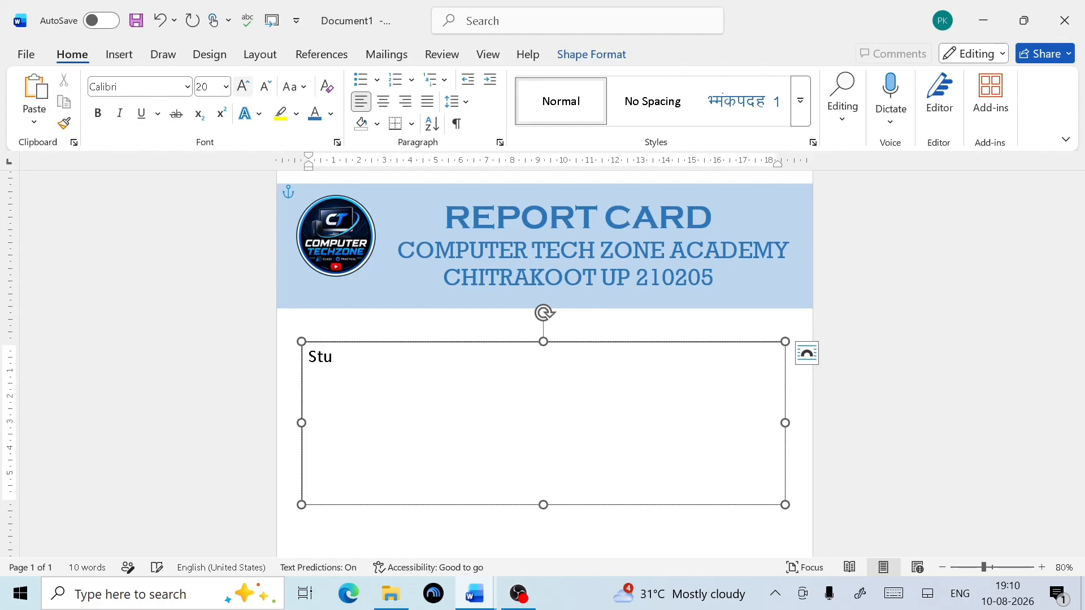
{"action": "type", "text": "dent Name"}
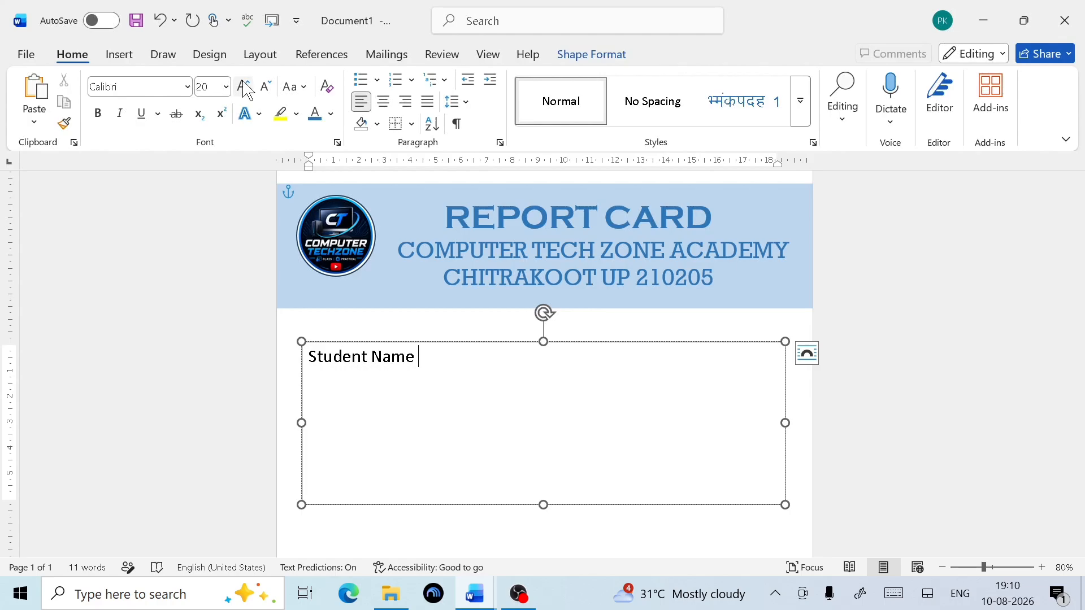
{"action": "type", "text": " :"}
Step: Add a second line reading "Level", with a colon spaced across under the one above and a dotted blank
{"action": "key", "text": "Return"}
{"action": "type", "text": "Level"}
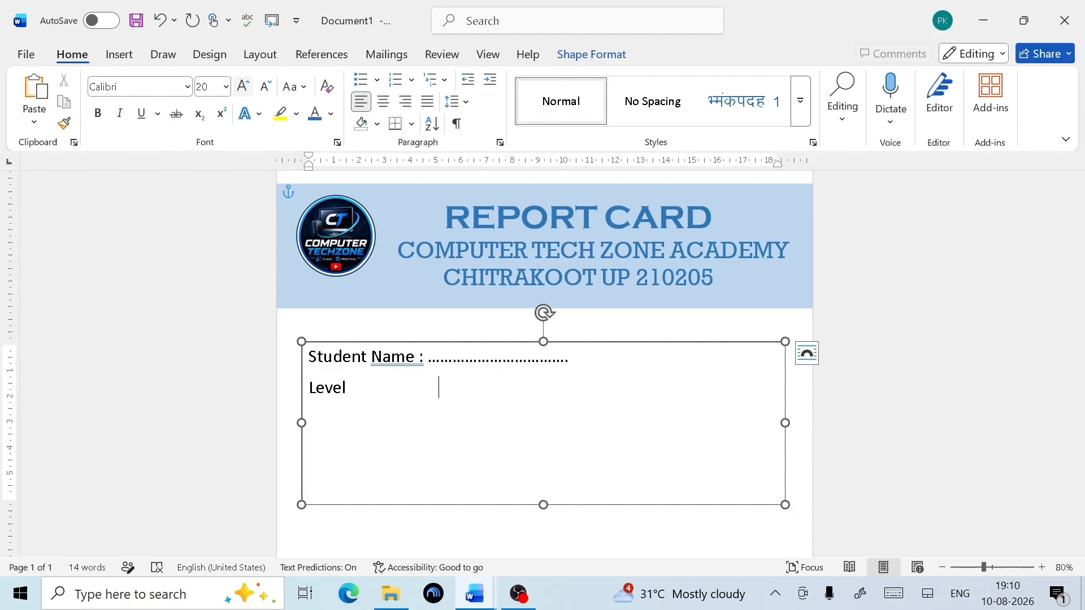
{"action": "type", "text": ":..."}
{"action": "key", "text": "BackSpace"}
{"action": "key", "text": "BackSpace"}
{"action": "key", "text": "BackSpace"}
{"action": "type", "text": "............................."}
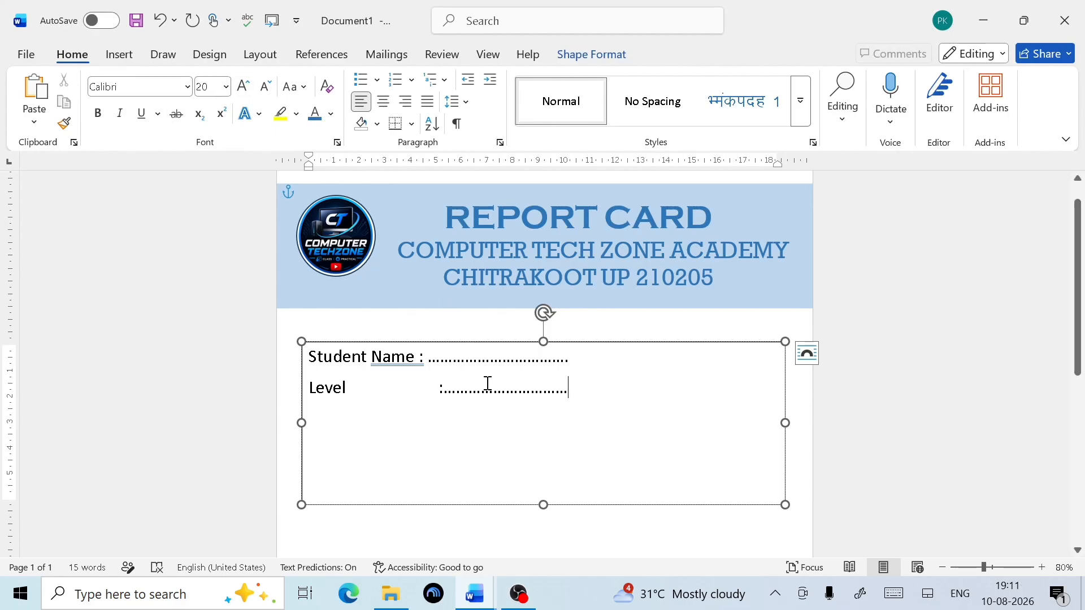
Step: Insert tabs before the colons of the Student Name and Level lines so that the colons align
{"action": "left_click", "coordinate": [416, 371]}
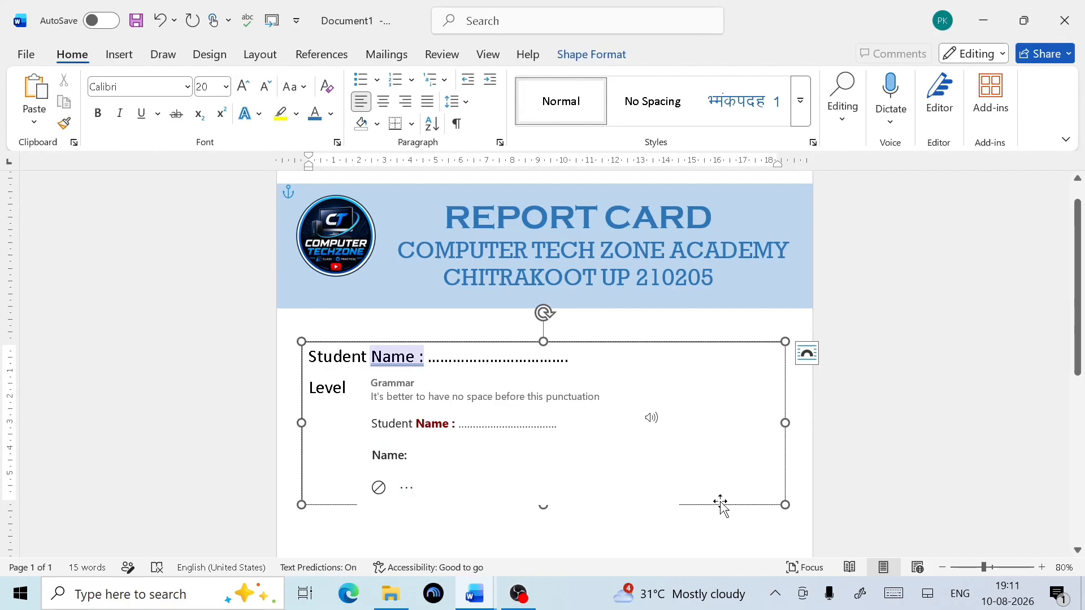
{"action": "key", "text": "Tab"}
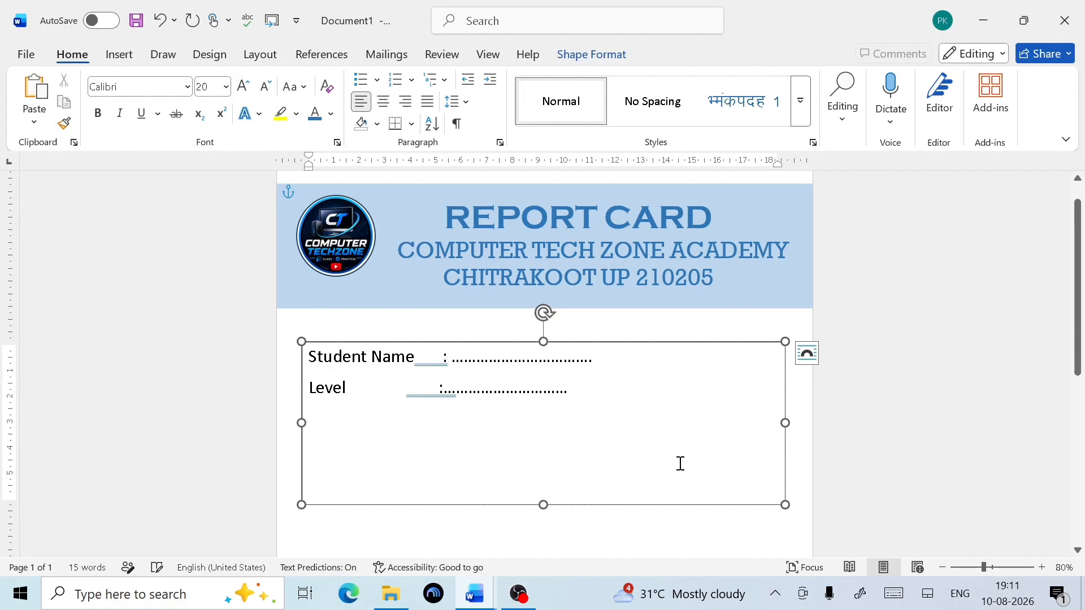
{"action": "left_click", "coordinate": [440, 404]}
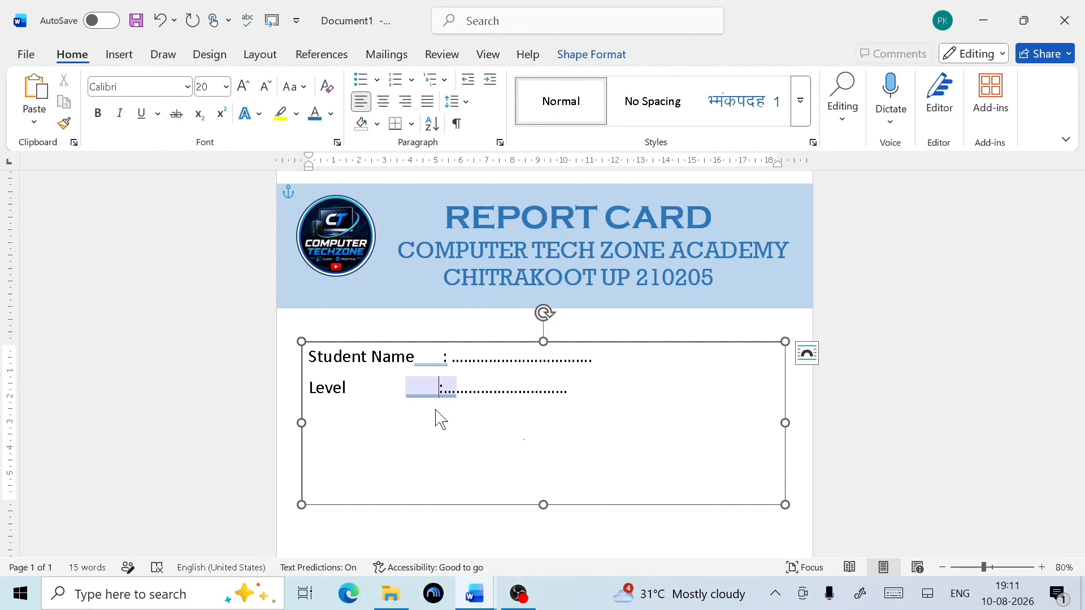
{"action": "key", "text": "Tab"}
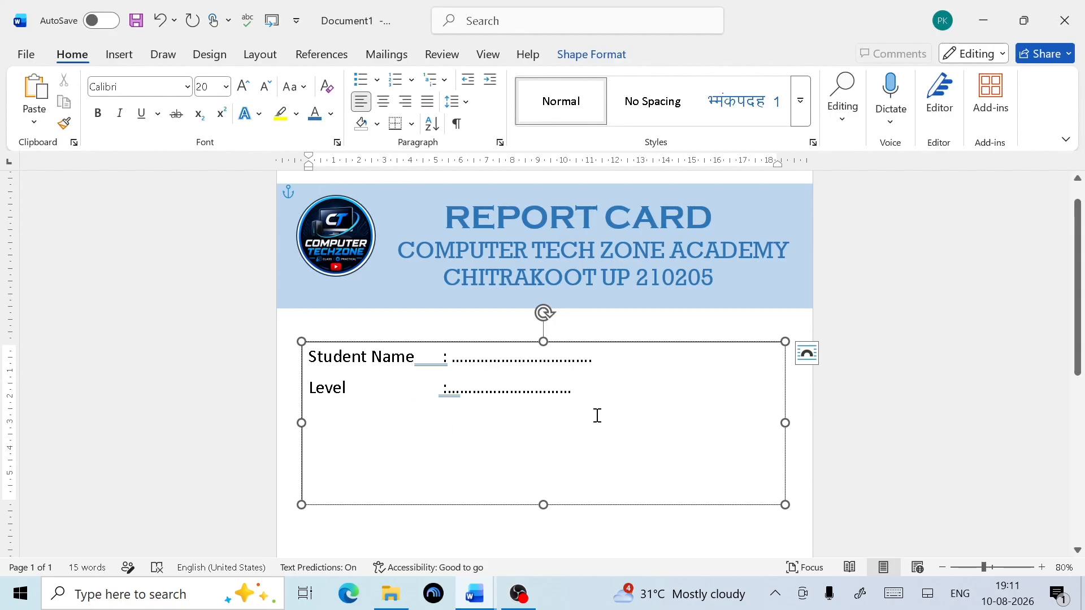
Step: Shorten the dotted blanks of the Student Name and Level lines so they end at nearly the same point
{"action": "left_click", "coordinate": [576, 389]}
{"action": "left_click", "coordinate": [609, 357]}
{"action": "key", "text": "BackSpace"}
{"action": "key", "text": "BackSpace"}
{"action": "key", "text": "BackSpace"}
{"action": "key", "text": "BackSpace"}
{"action": "key", "text": "BackSpace"}
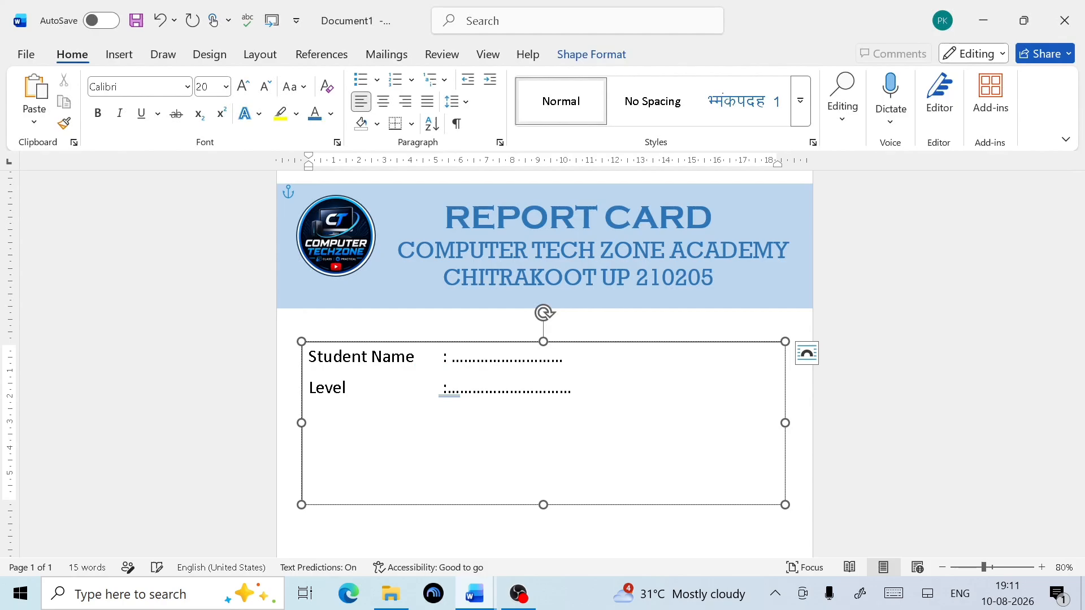
{"action": "left_click", "coordinate": [569, 397]}
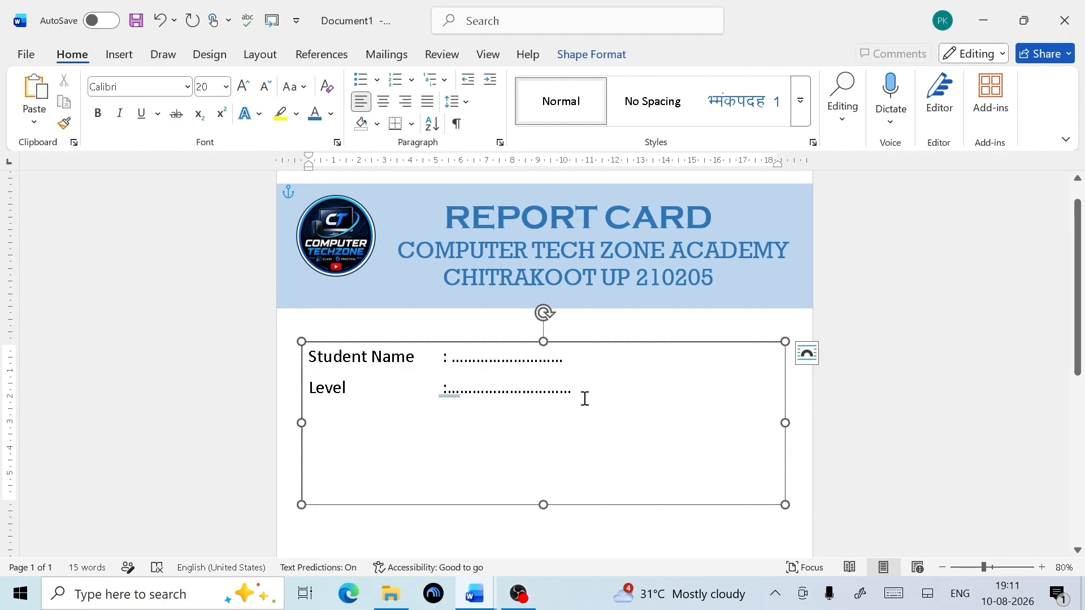
{"action": "key", "text": "BackSpace"}
{"action": "key", "text": "BackSpace"}
{"action": "key", "text": "BackSpace"}
{"action": "key", "text": "BackSpace"}
Step: Add a third line reading "Course", with a tab-aligned colon and a dotted blank matching the lines above
{"action": "key", "text": "Return"}
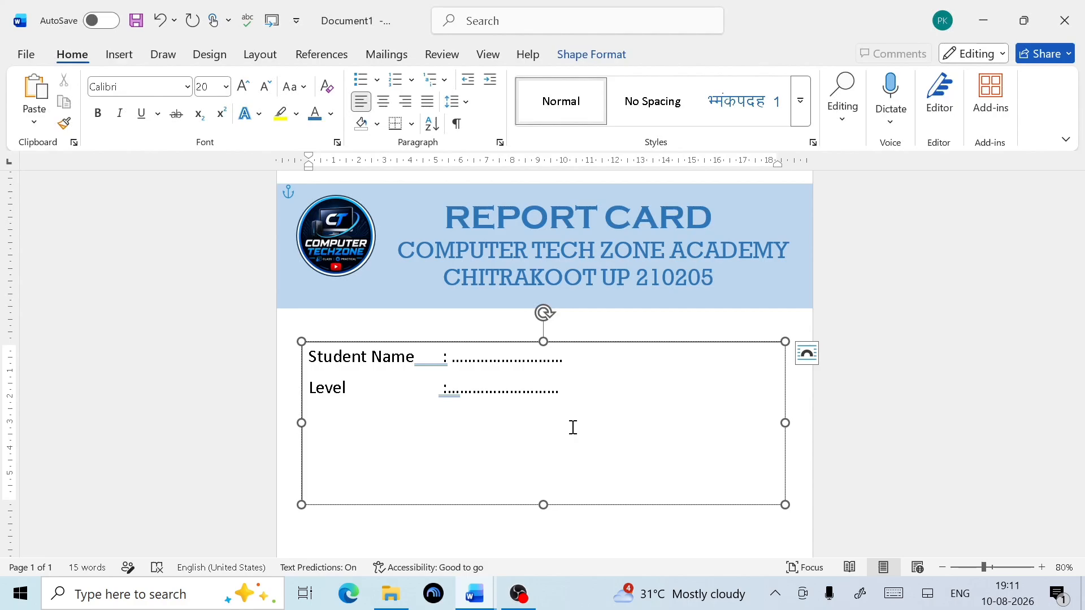
{"action": "type", "text": "Course"}
{"action": "key", "text": "Tab"}
{"action": "key", "text": "Tab"}
{"action": "type", "text": ": ...."}
{"action": "key", "text": "ctrl+z"}
Step: Increase the font size of all the text in the student details box to 26
{"action": "left_click", "coordinate": [556, 506]}
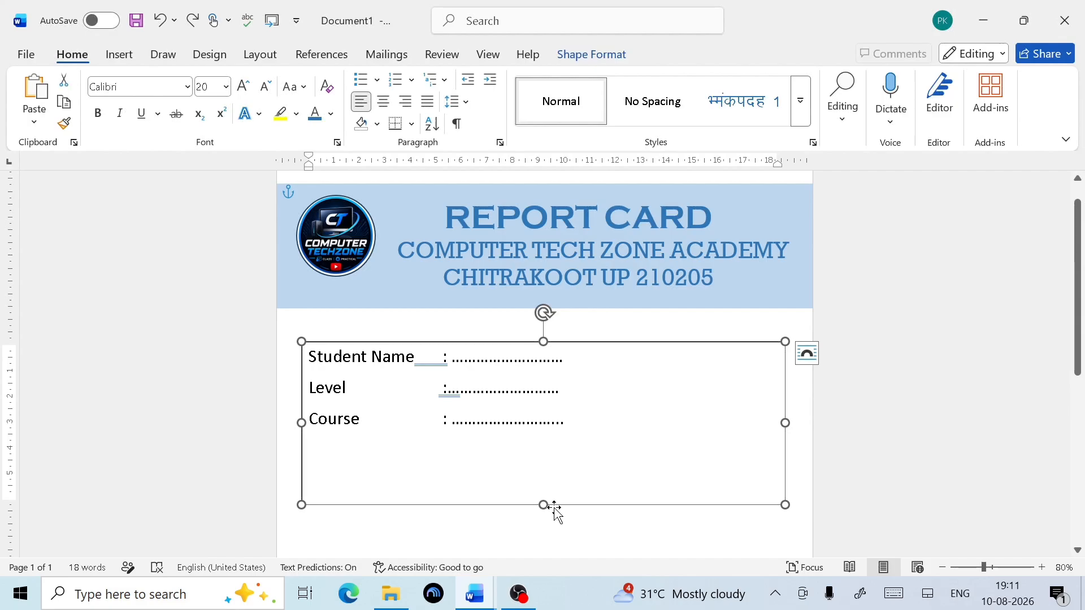
{"action": "left_click", "coordinate": [244, 89]}
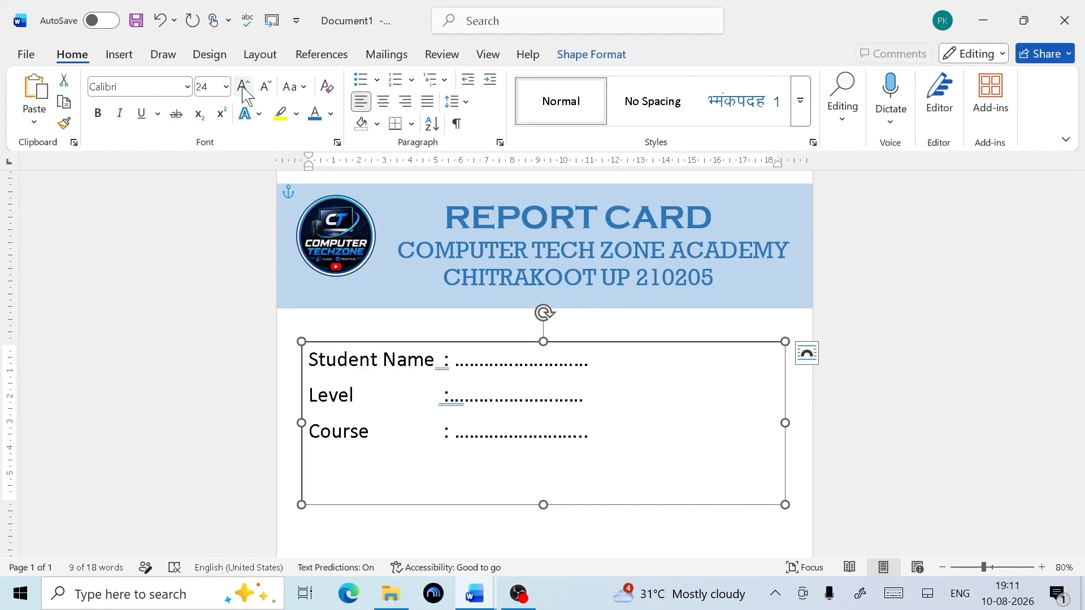
{"action": "left_click", "coordinate": [244, 89]}
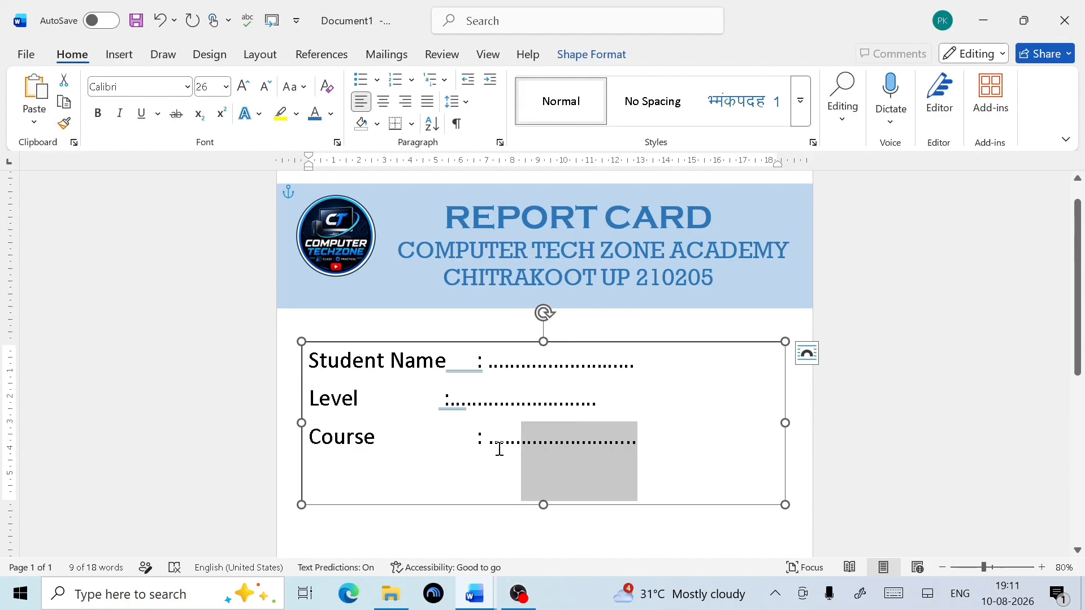
Step: Set the line spacing of the three student detail lines to 1.0 and remove the space after their paragraphs
{"action": "left_click_drag", "start_coordinate": [500, 449], "coordinate": [310, 362]}
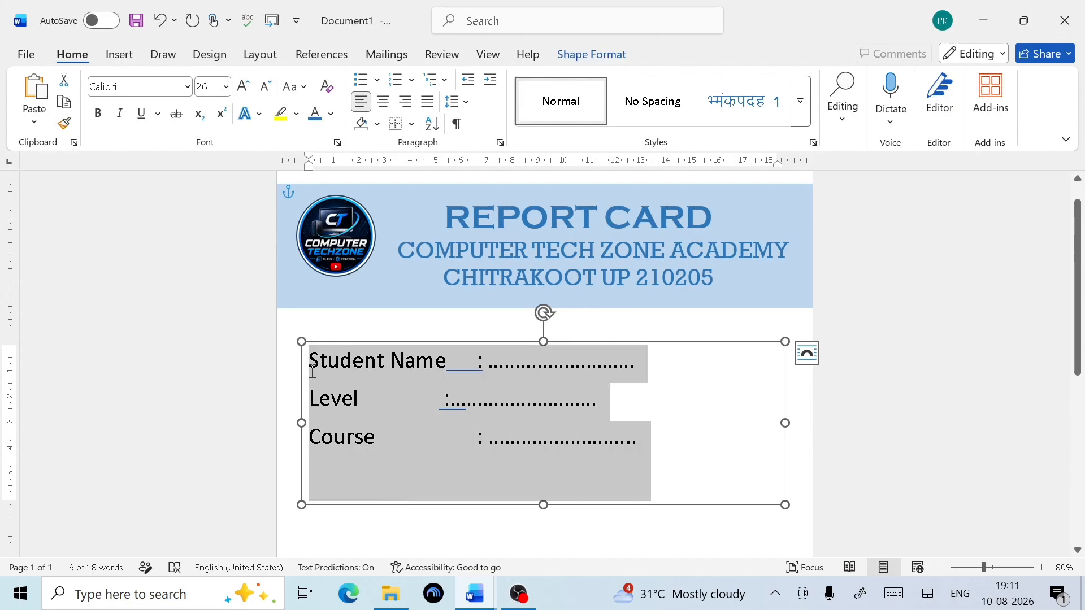
{"action": "left_click", "coordinate": [454, 102]}
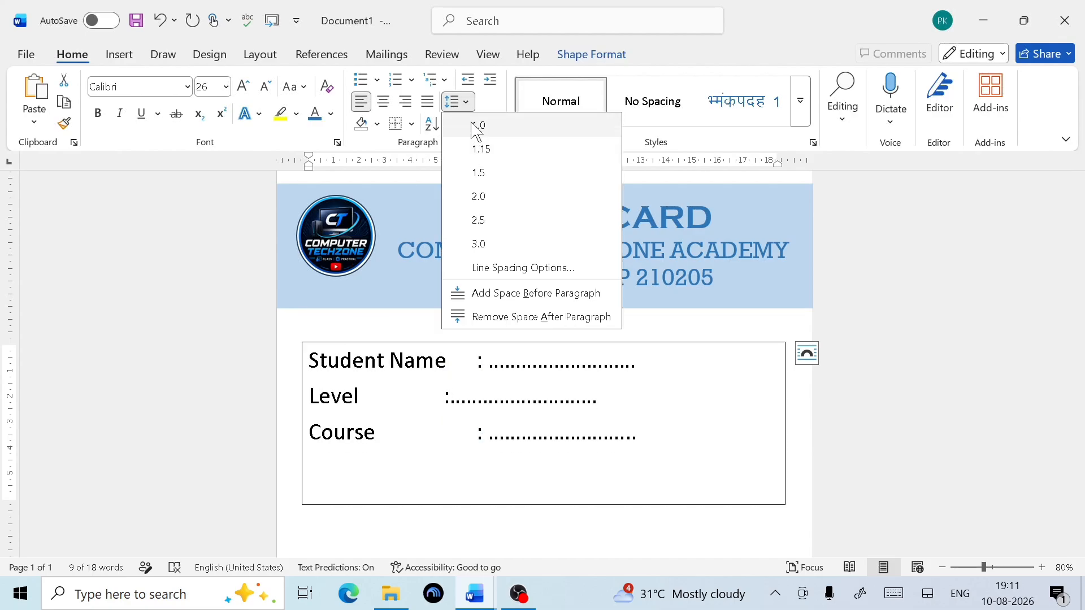
{"action": "left_click", "coordinate": [477, 128]}
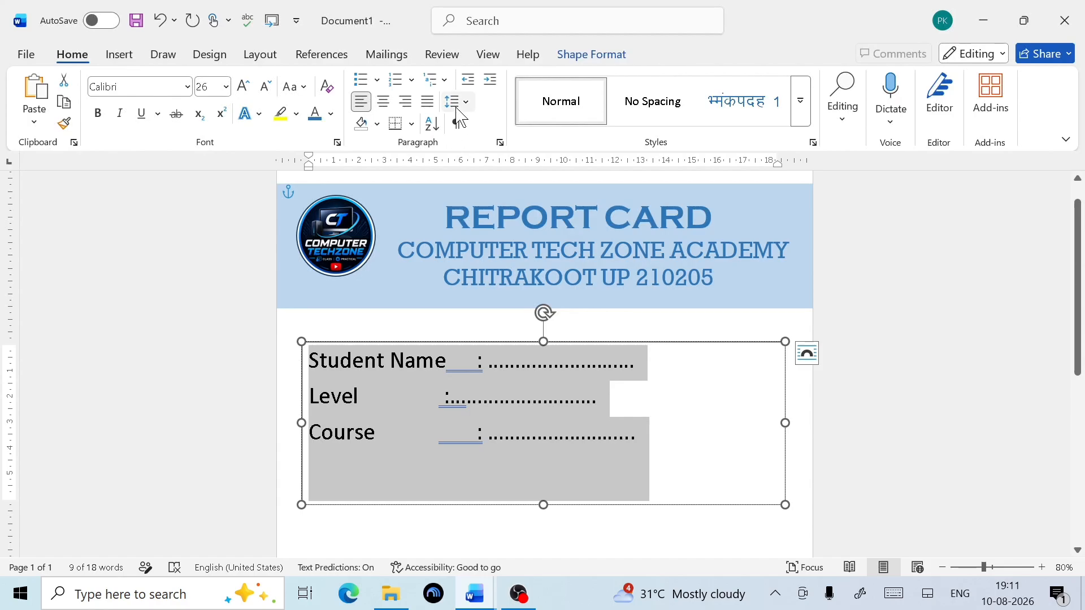
{"action": "left_click", "coordinate": [458, 102]}
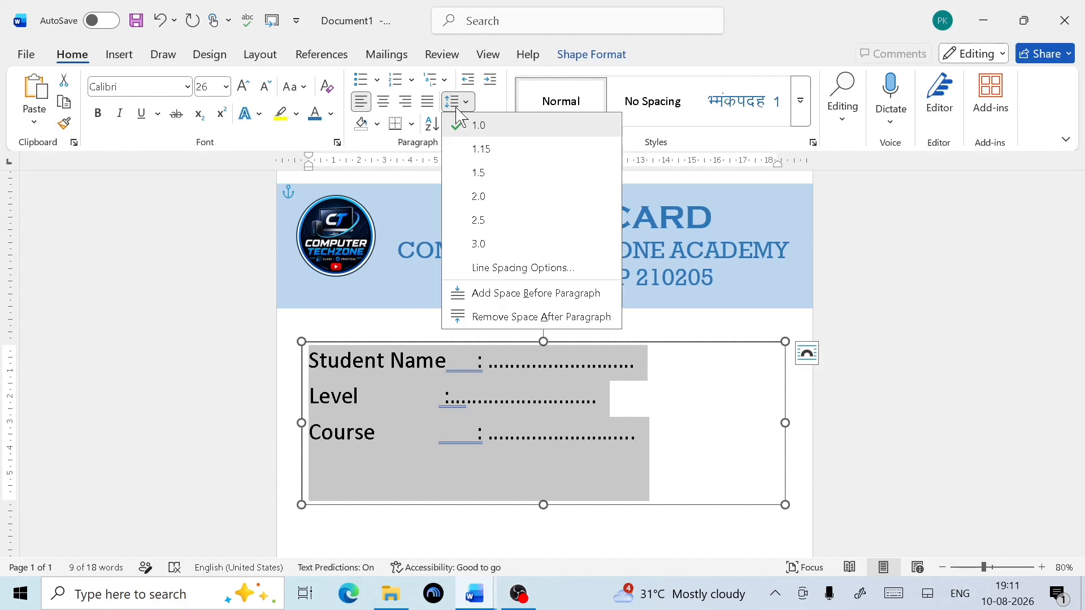
{"action": "left_click", "coordinate": [515, 318]}
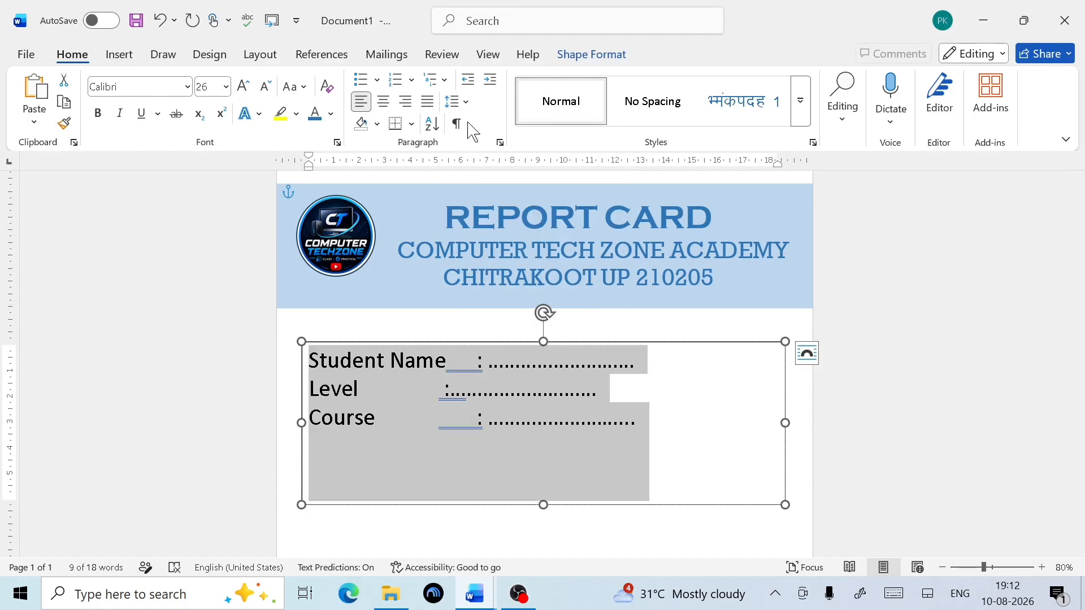
Step: Set the line spacing of the three student detail lines to 1.5 and make their text bold
{"action": "left_click", "coordinate": [457, 102]}
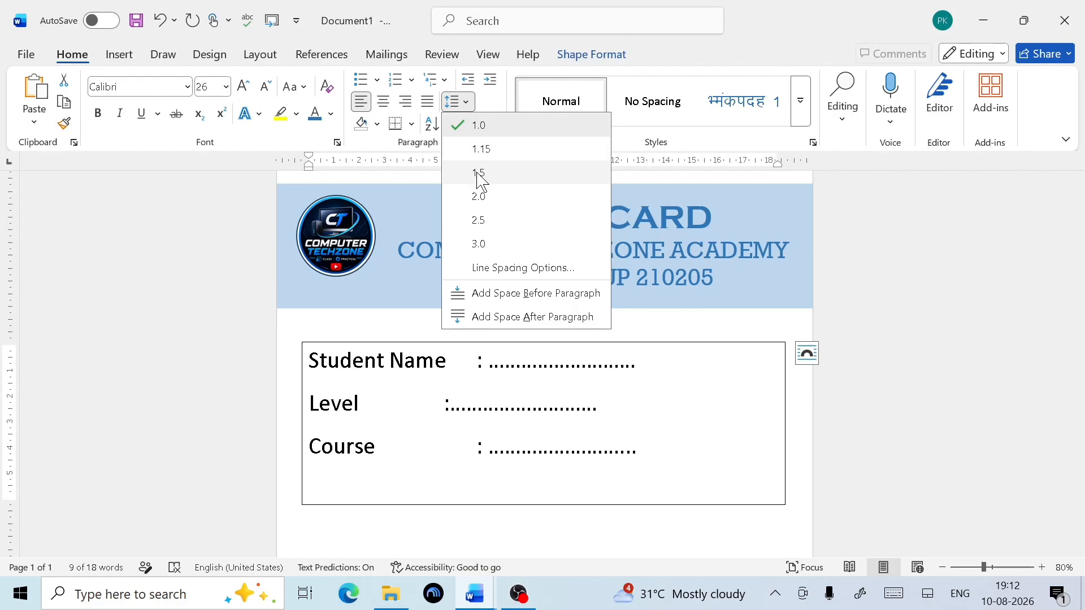
{"action": "left_click", "coordinate": [479, 175]}
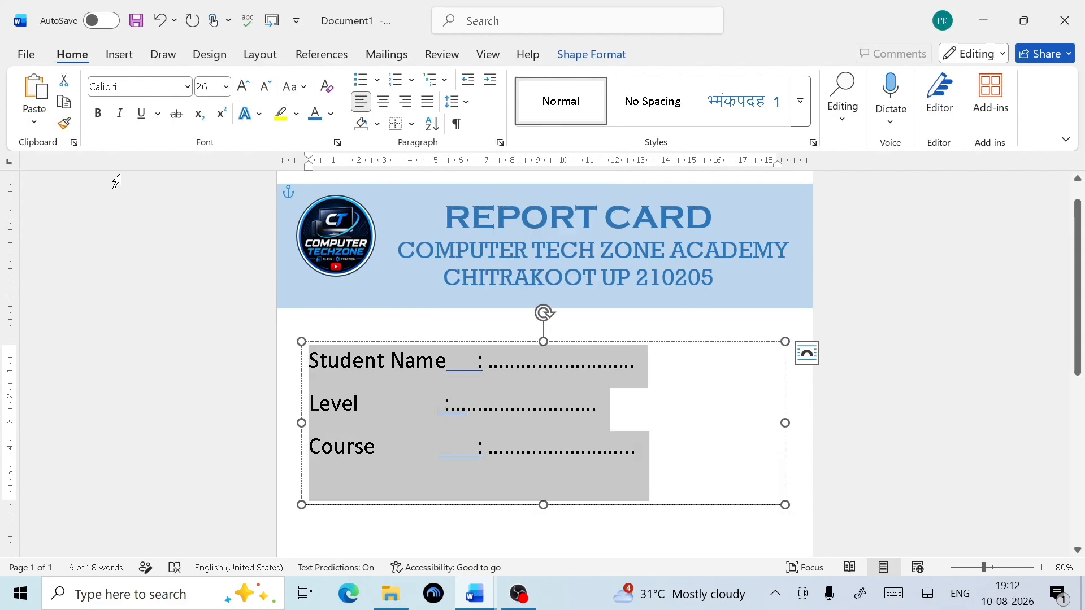
{"action": "left_click", "coordinate": [98, 113]}
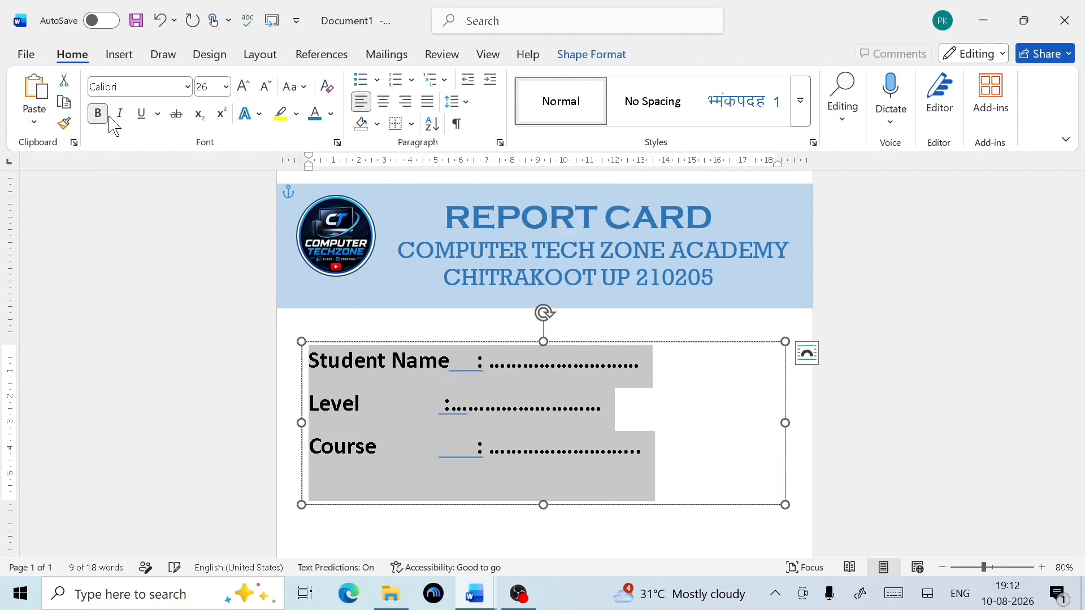
Step: Colour the text of the three student detail lines with the standard light blue
{"action": "left_click", "coordinate": [331, 114]}
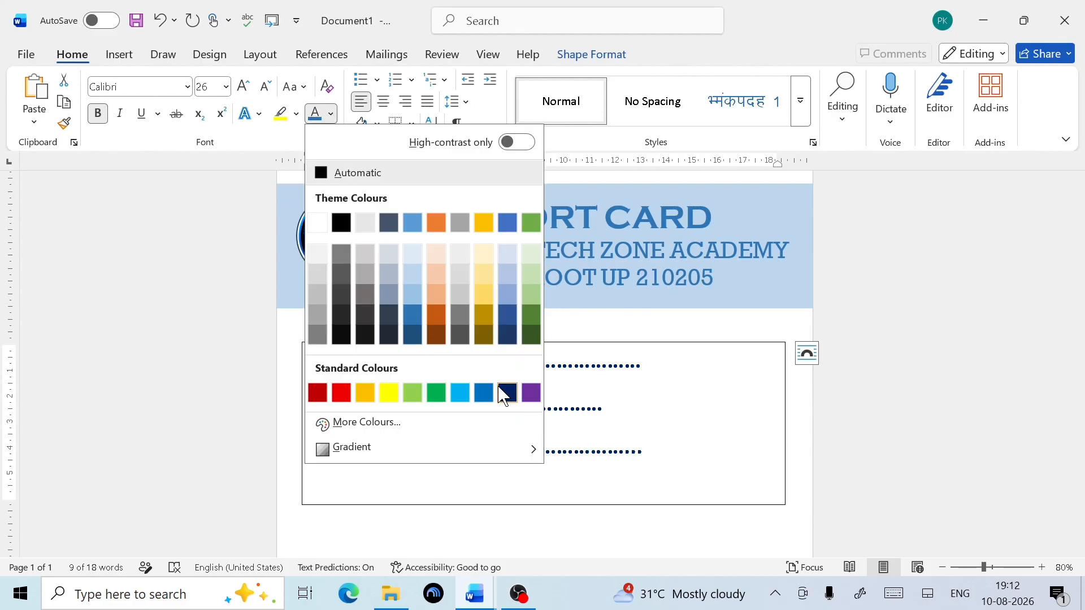
{"action": "left_click", "coordinate": [468, 396]}
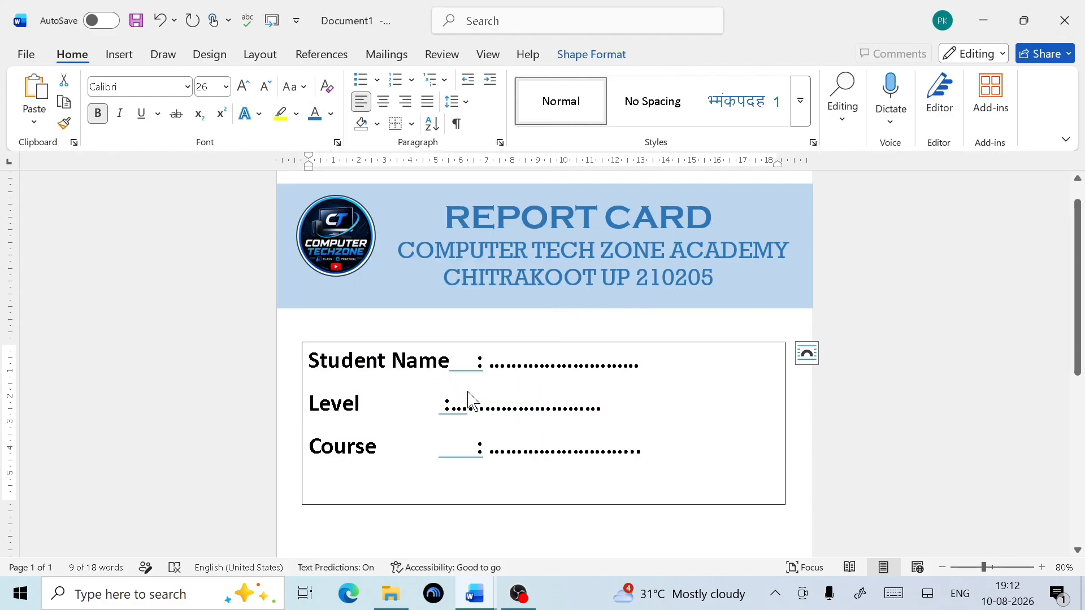
{"action": "left_click", "coordinate": [694, 452]}
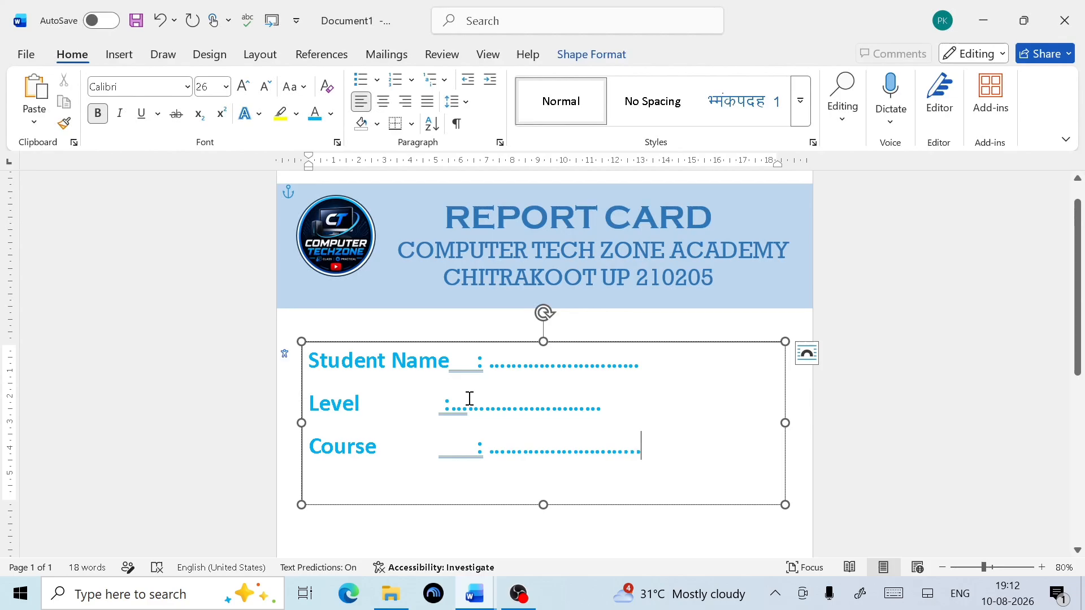
Step: Align the Level line's colon with the other two colons and reduce the student details box to about 5.3 cm high
{"action": "left_click", "coordinate": [433, 412]}
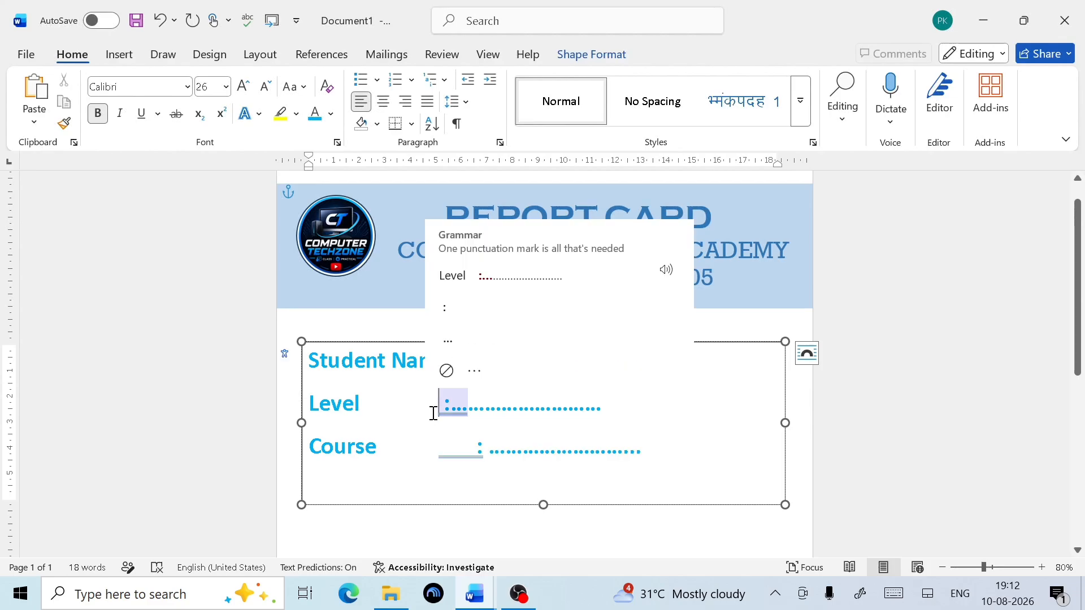
{"action": "key", "text": "Tab"}
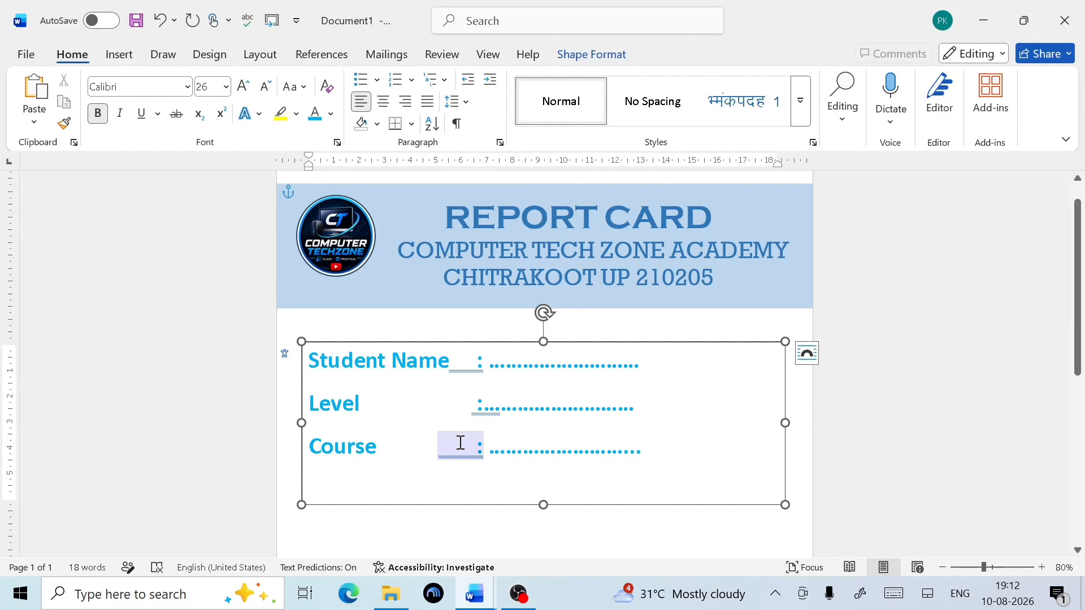
{"action": "left_click", "coordinate": [693, 412]}
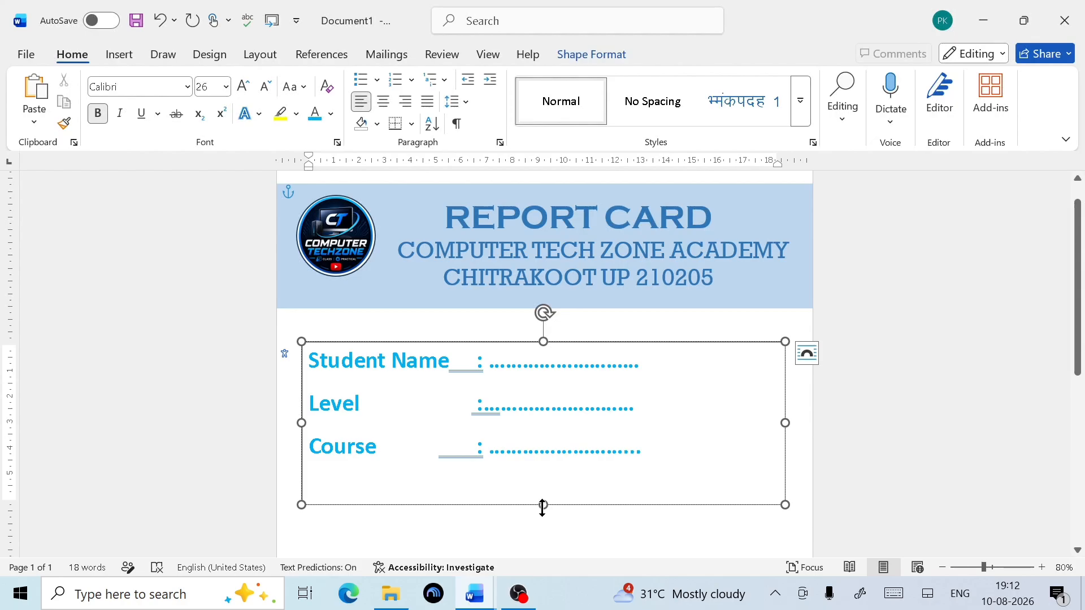
{"action": "left_click_drag", "start_coordinate": [543, 507], "coordinate": [507, 478]}
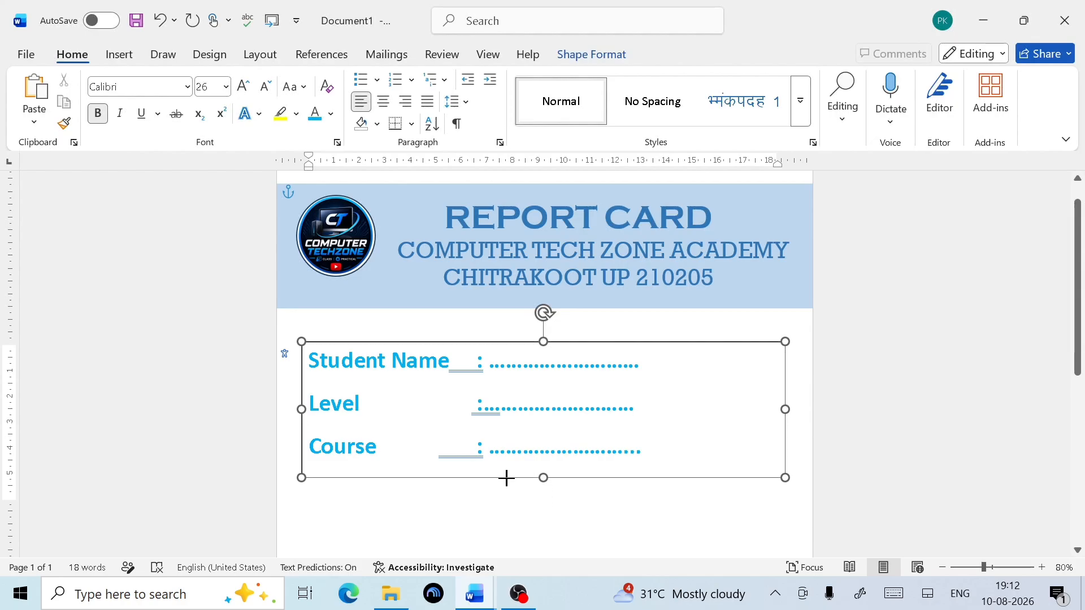
{"action": "left_click", "coordinate": [657, 526]}
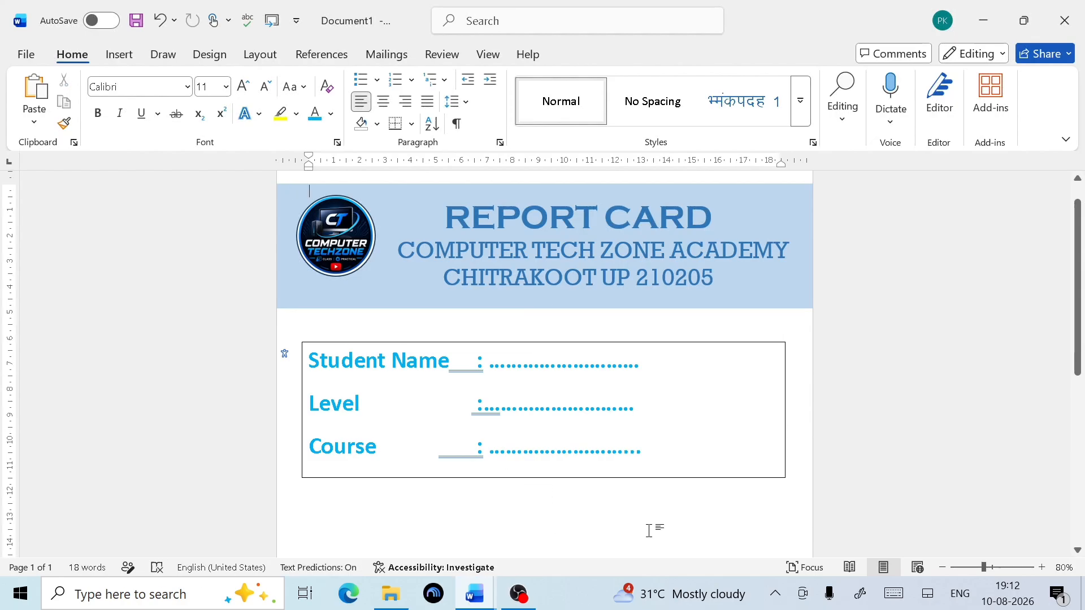
Step: Extend the dotted blanks of the Student Name, Level and Course lines so all three end near the box's right edge
{"action": "left_click", "coordinate": [644, 372]}
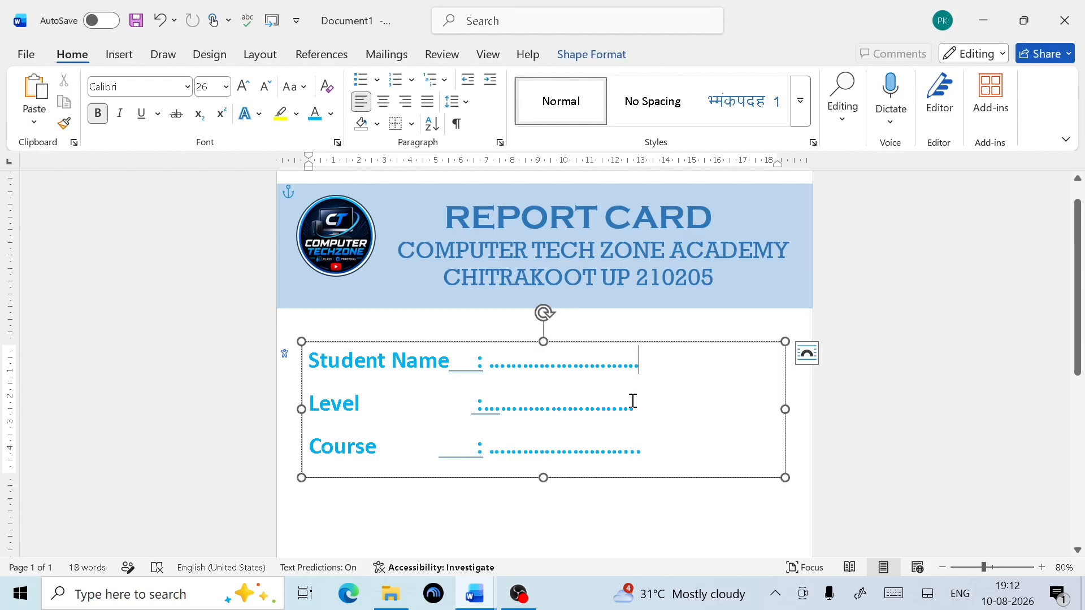
{"action": "type", "text": "......."}
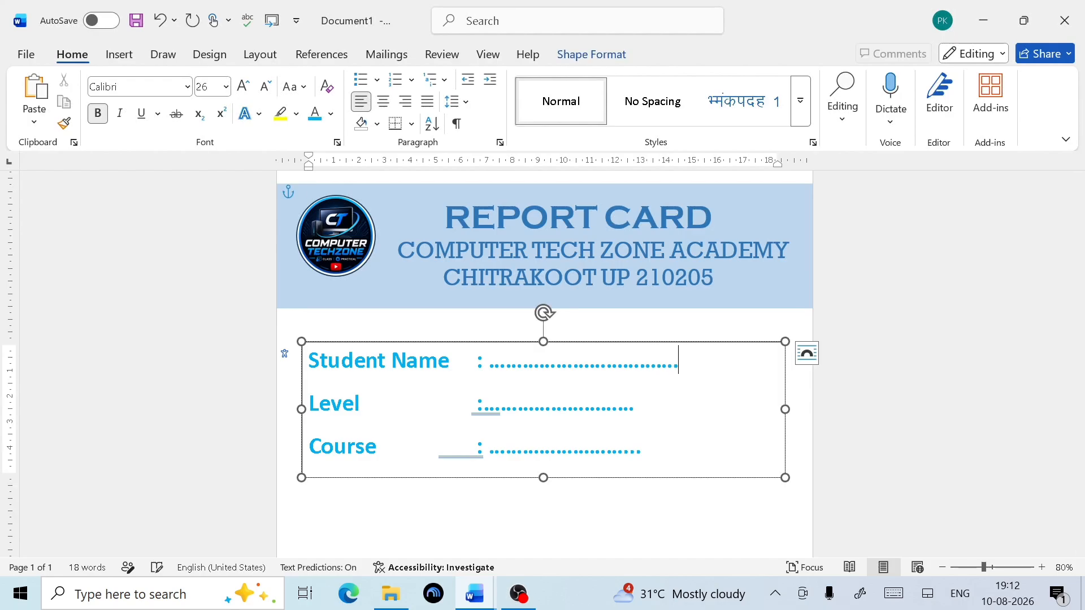
{"action": "type", "text": ".........."}
{"action": "left_click", "coordinate": [641, 405]}
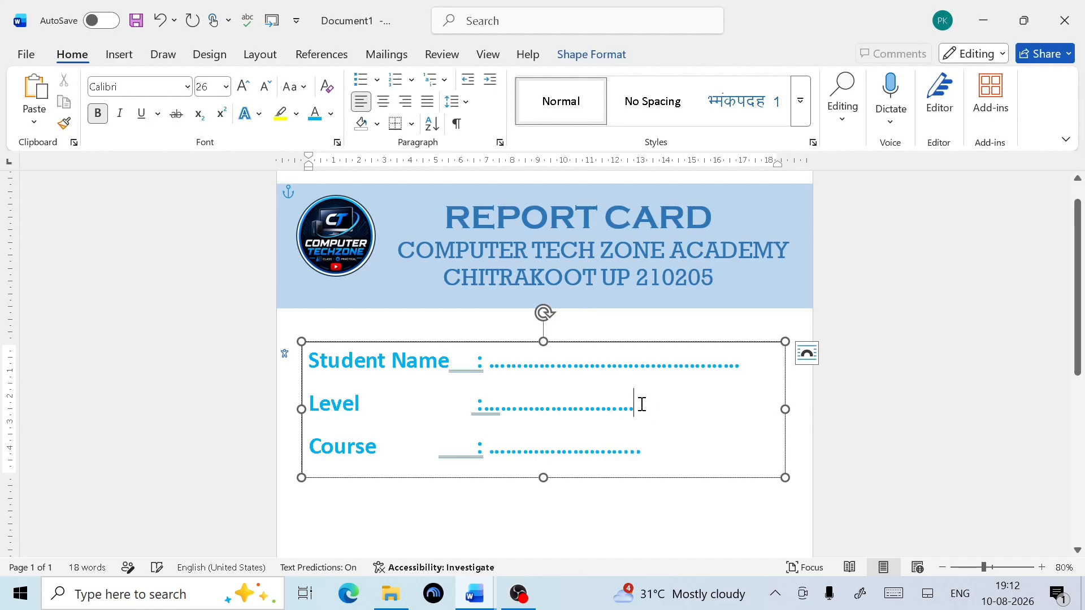
{"action": "type", "text": "................."}
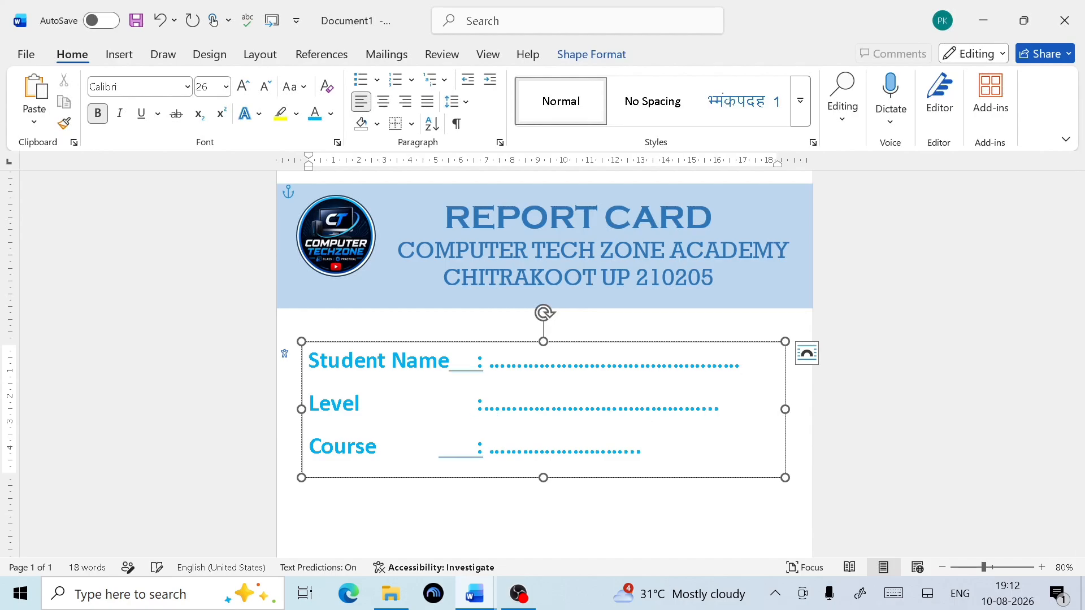
{"action": "type", "text": "...."}
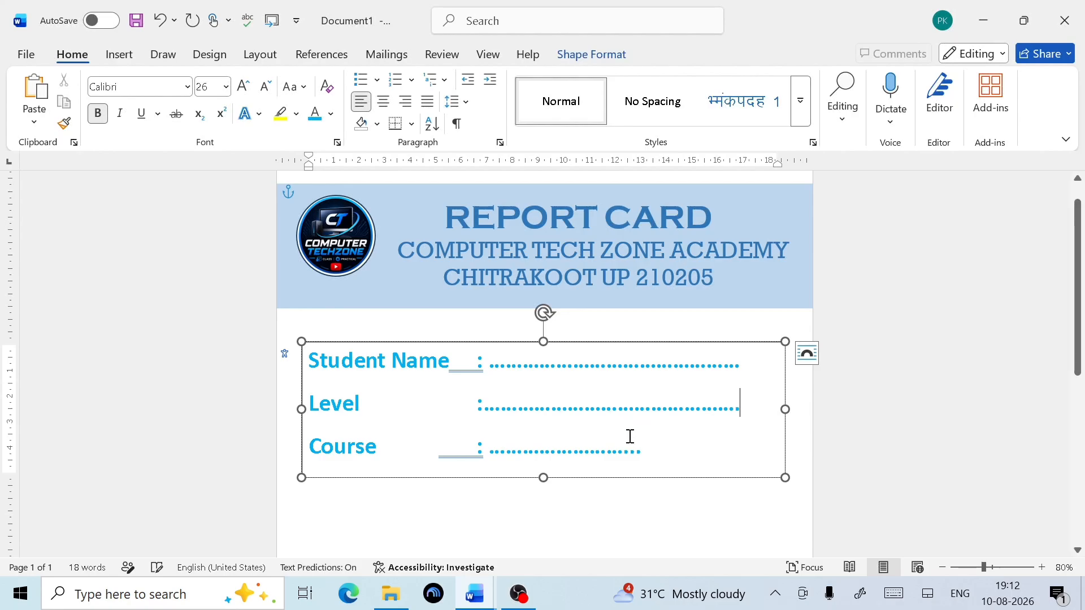
{"action": "left_click", "coordinate": [632, 463]}
{"action": "type", "text": "...."}
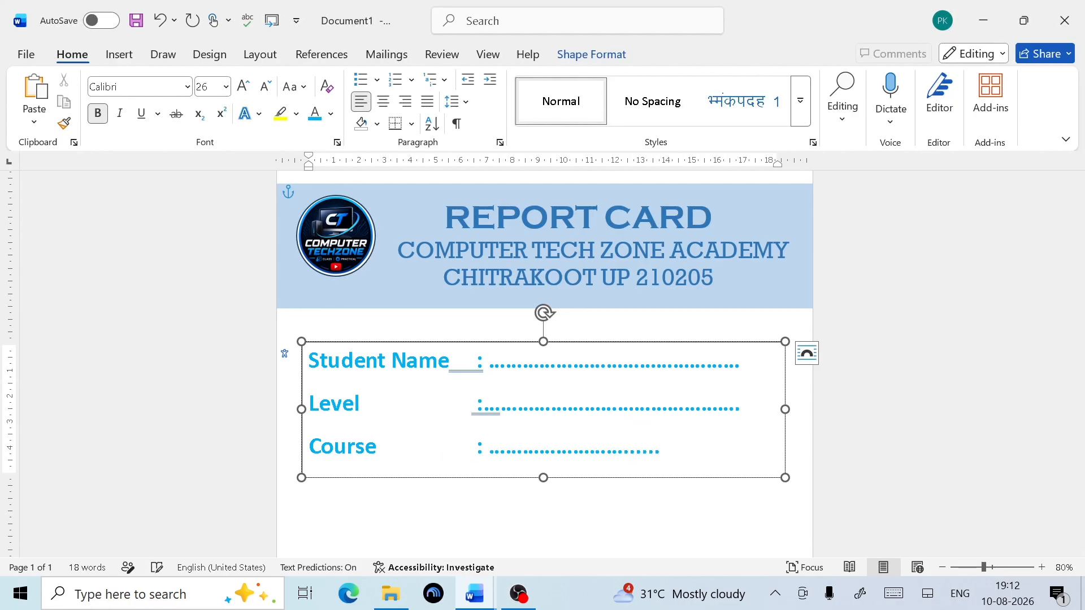
{"action": "type", "text": "..........."}
{"action": "scroll", "coordinate": [547, 506], "scroll_direction": "down", "scroll_amount": 1}
{"action": "left_click", "coordinate": [402, 466]}
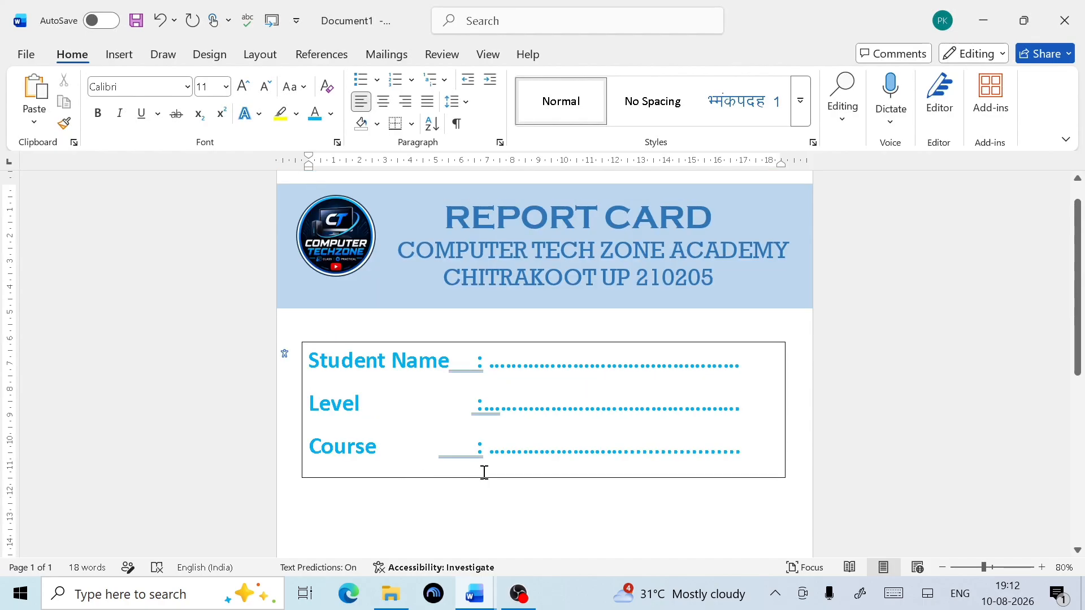
Step: Remove the fill and the outline from the student details text box
{"action": "left_click", "coordinate": [468, 478]}
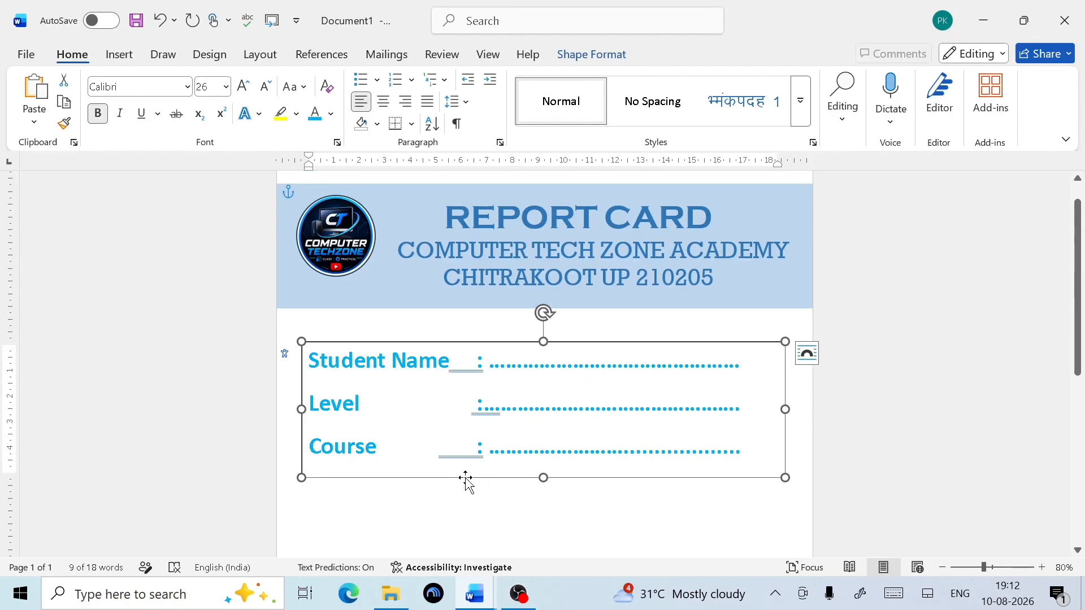
{"action": "left_click", "coordinate": [591, 55]}
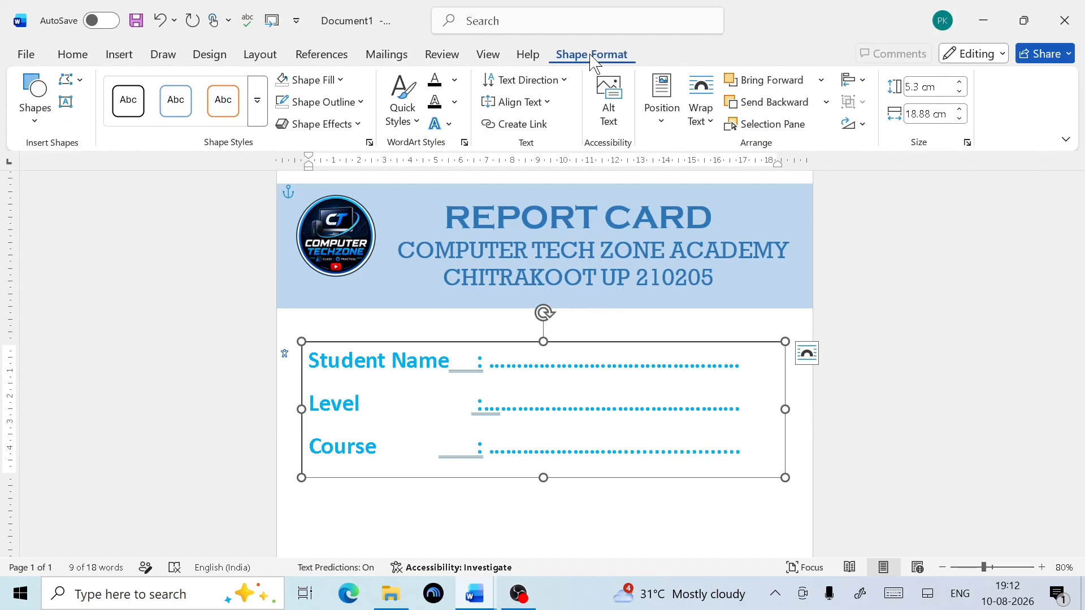
{"action": "left_click", "coordinate": [311, 80]}
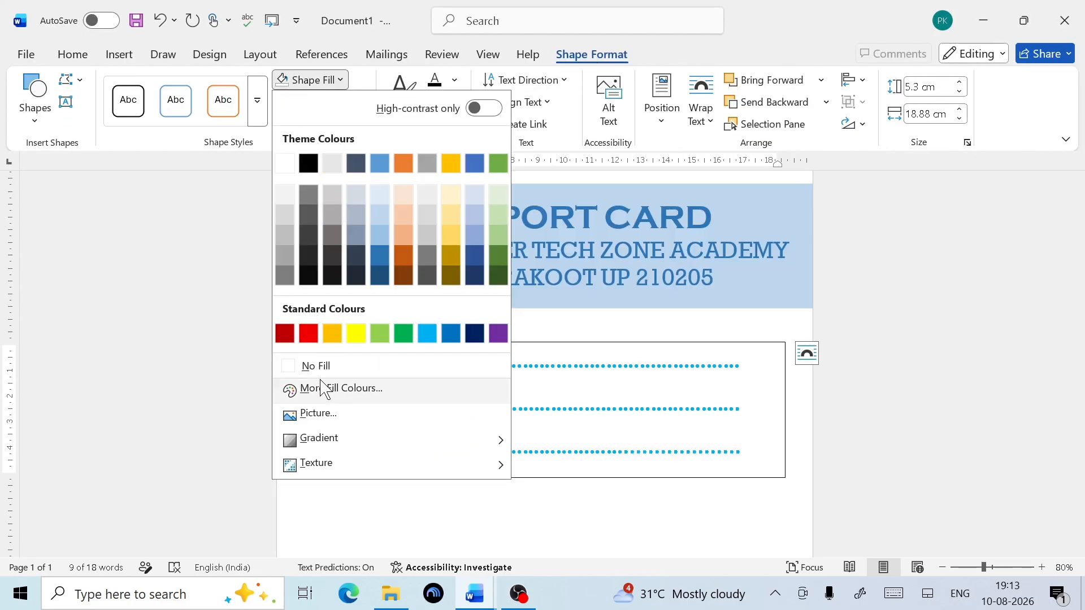
{"action": "left_click", "coordinate": [336, 367]}
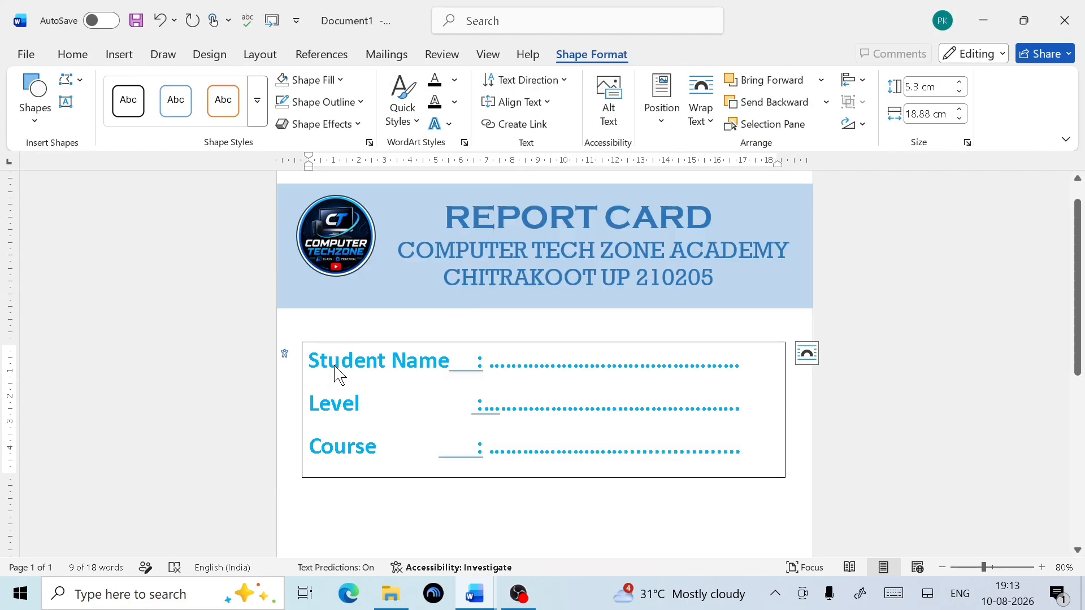
{"action": "left_click", "coordinate": [346, 102]}
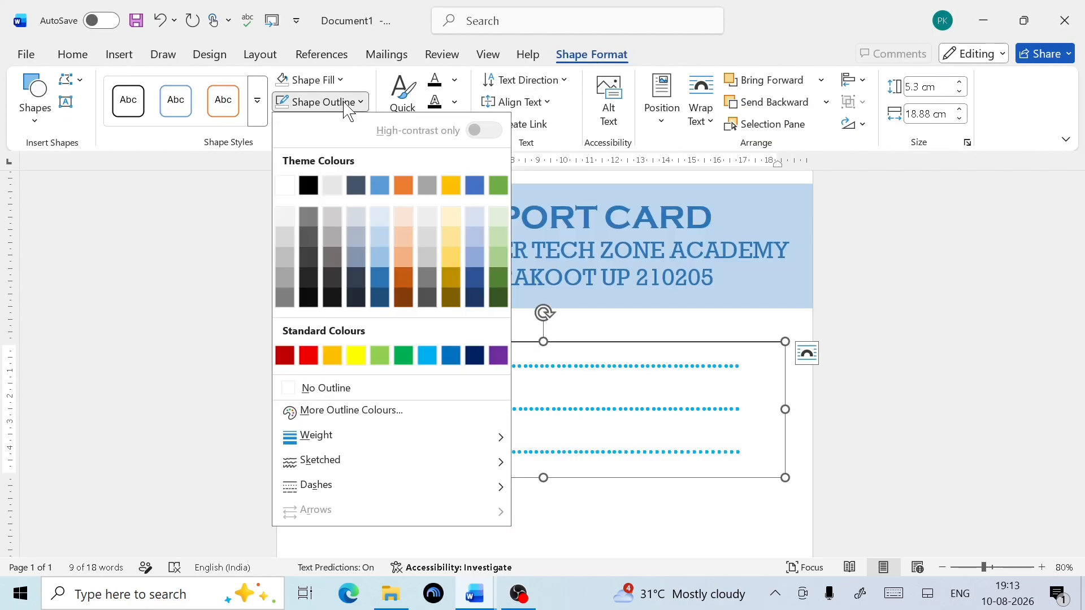
{"action": "left_click", "coordinate": [370, 390]}
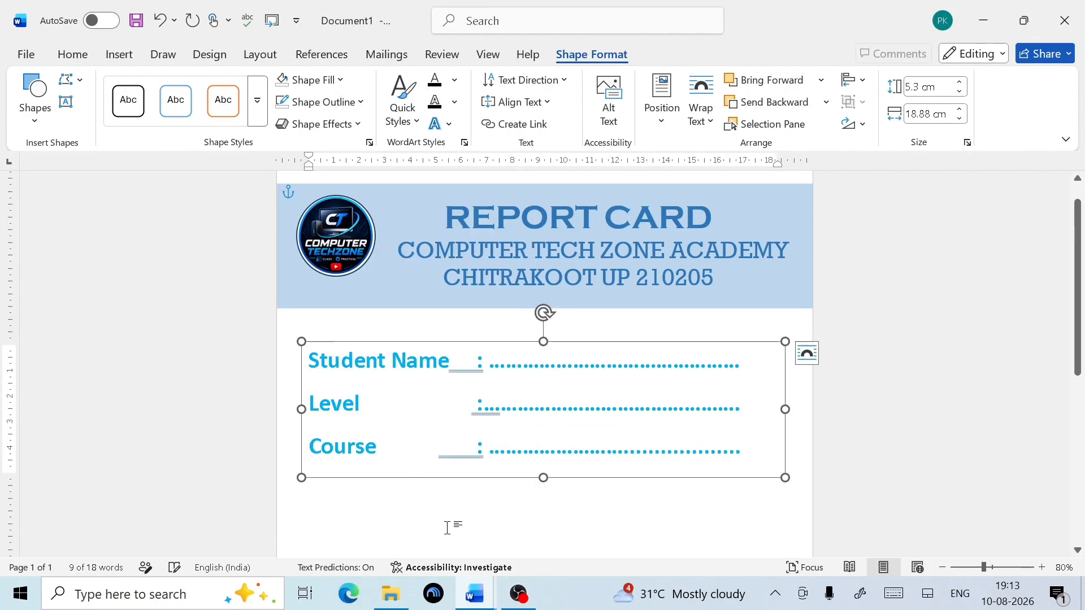
{"action": "left_click", "coordinate": [456, 507]}
Step: Switch to the reference document Report Card .docx, examine its subject and quarter table, and return to Document1
{"action": "scroll", "coordinate": [433, 475], "scroll_direction": "down", "scroll_amount": 5}
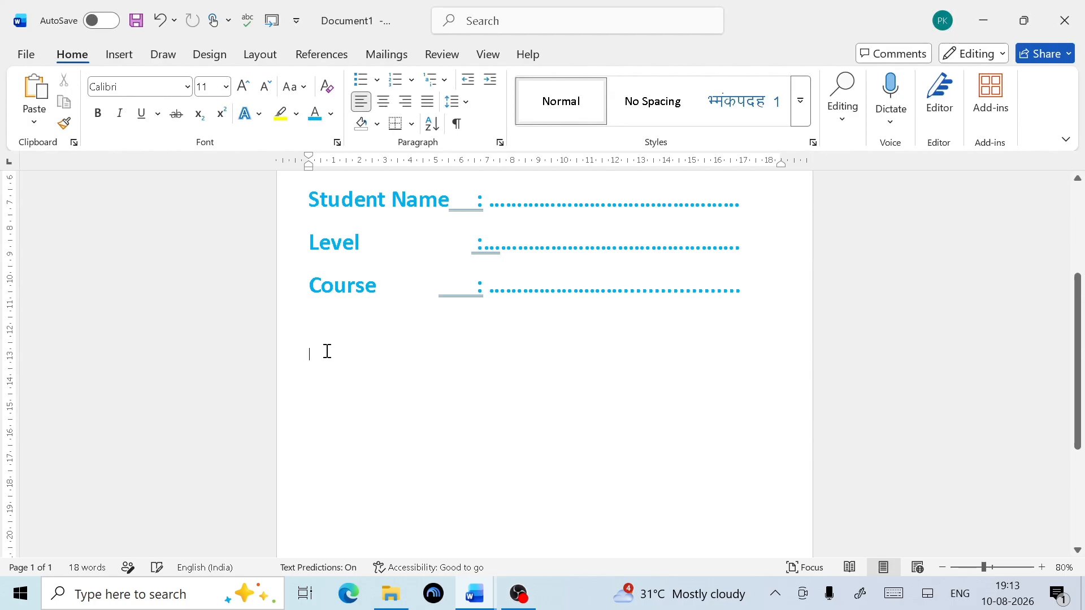
{"action": "scroll", "coordinate": [326, 339], "scroll_direction": "up", "scroll_amount": 5}
{"action": "scroll", "coordinate": [382, 424], "scroll_direction": "down", "scroll_amount": 5}
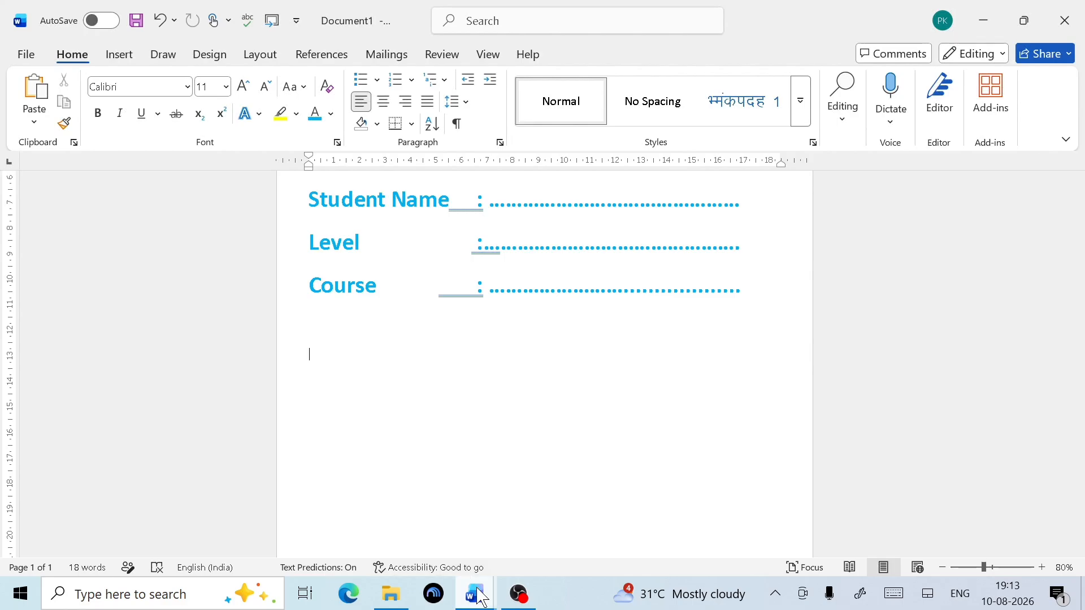
{"action": "mouse_move", "coordinate": [476, 592]}
{"action": "left_click", "coordinate": [452, 567]}
{"action": "scroll", "coordinate": [402, 320], "scroll_direction": "down", "scroll_amount": 2}
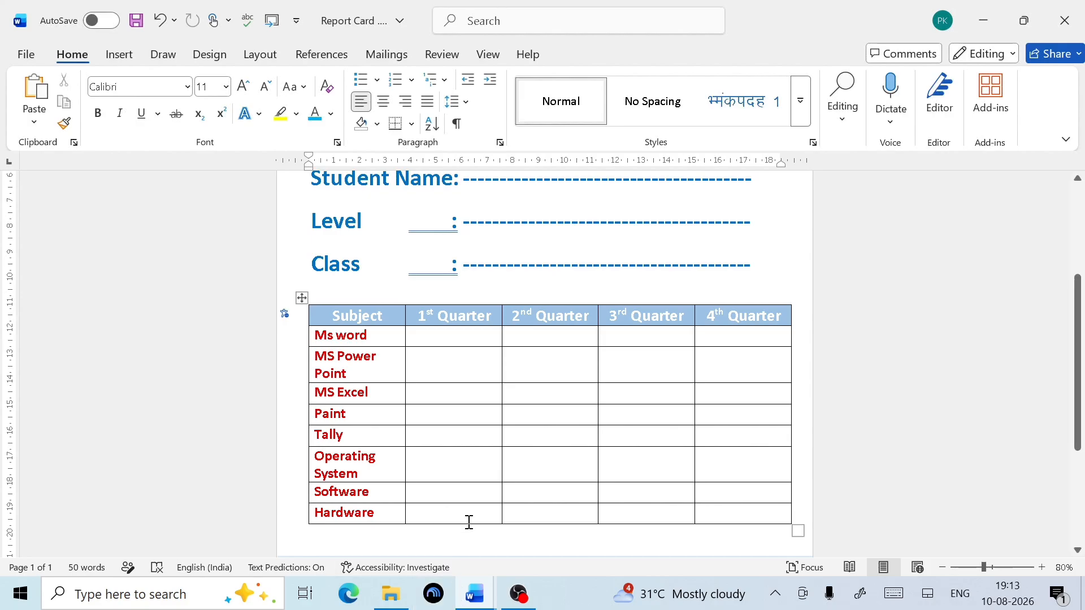
{"action": "mouse_move", "coordinate": [475, 594]}
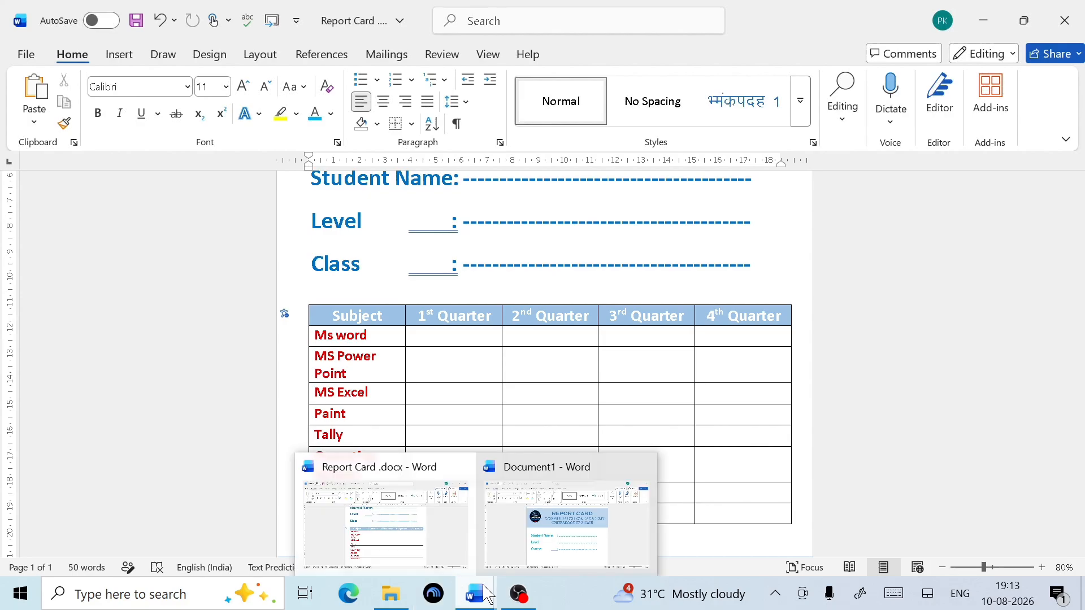
{"action": "left_click", "coordinate": [517, 547]}
Step: Insert a table with 5 columns and 8 rows below the Course line
{"action": "scroll", "coordinate": [381, 431], "scroll_direction": "down", "scroll_amount": 3}
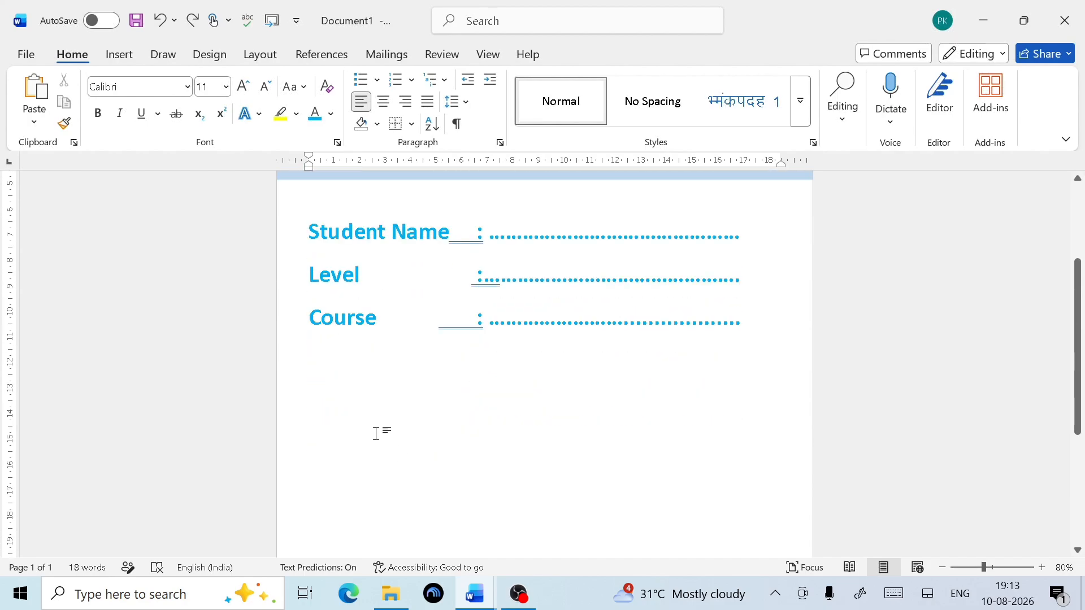
{"action": "scroll", "coordinate": [336, 353], "scroll_direction": "up", "scroll_amount": 4}
{"action": "scroll", "coordinate": [329, 491], "scroll_direction": "down", "scroll_amount": 3}
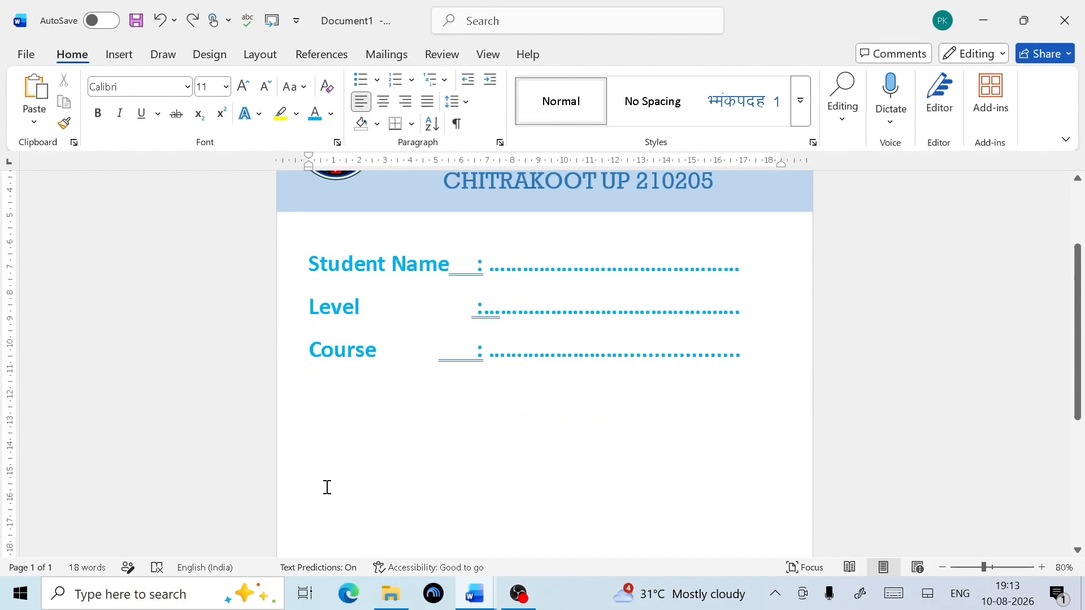
{"action": "double_click", "coordinate": [320, 414]}
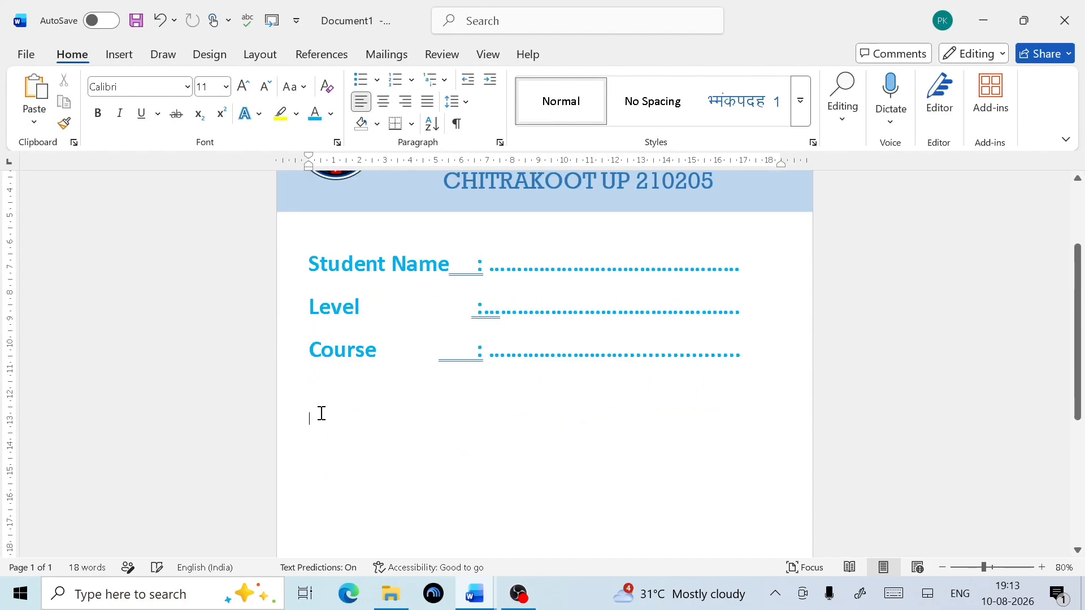
{"action": "left_click", "coordinate": [118, 54]}
{"action": "left_click", "coordinate": [136, 124]}
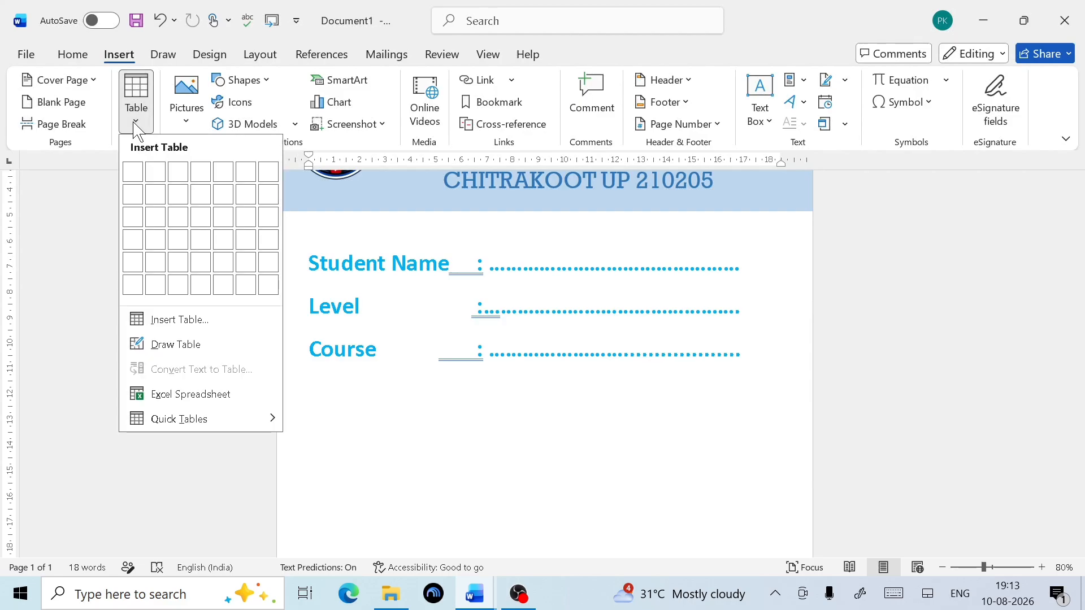
{"action": "left_click", "coordinate": [206, 321]}
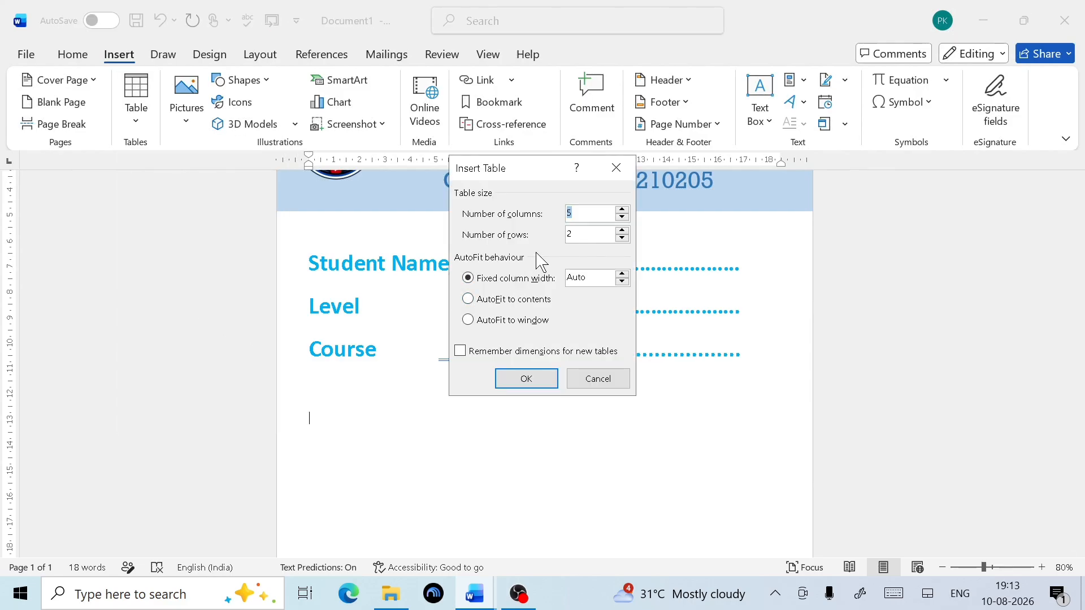
{"action": "type", "text": "8"}
{"action": "key", "text": "BackSpace"}
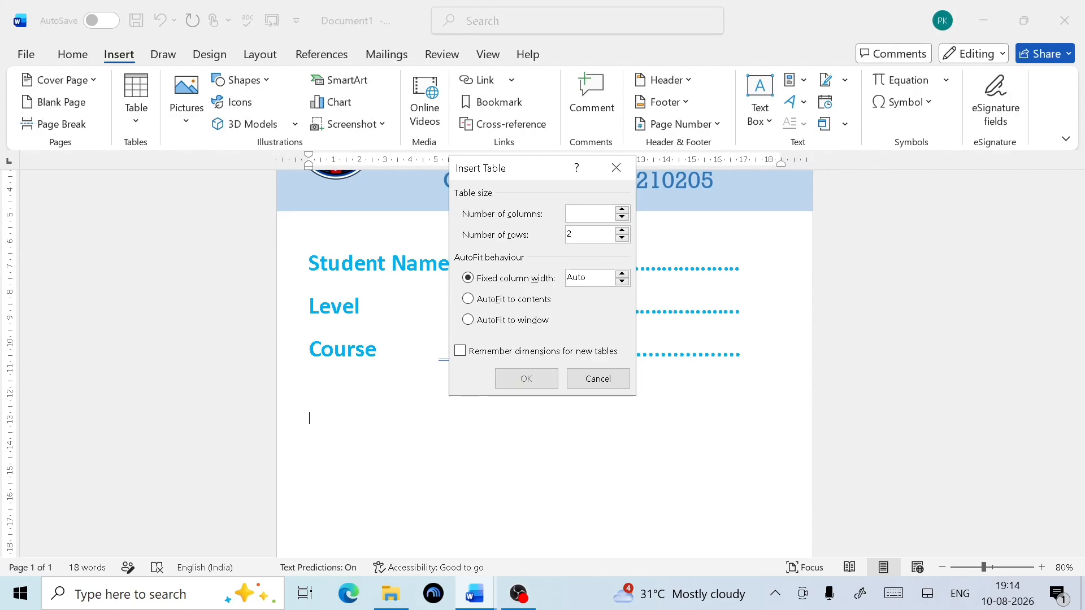
{"action": "type", "text": "5"}
{"action": "key", "text": "BackSpace"}
{"action": "type", "text": "8"}
{"action": "left_click", "coordinate": [531, 379]}
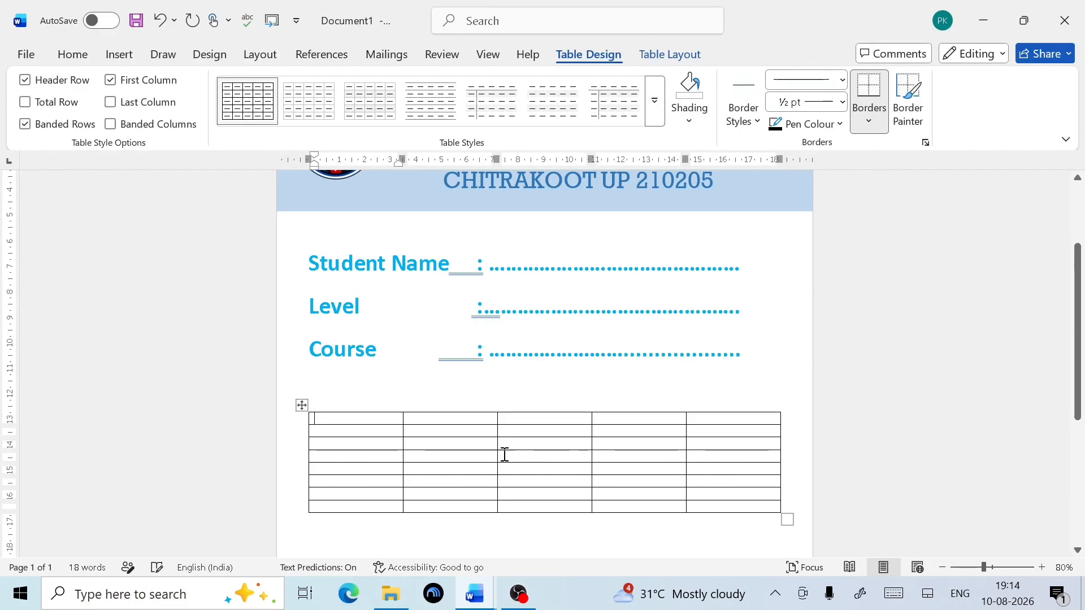
Step: Enlarge the empty table to about 9.7 cm tall so that its eight rows are evenly taller
{"action": "scroll", "coordinate": [539, 429], "scroll_direction": "down", "scroll_amount": 8}
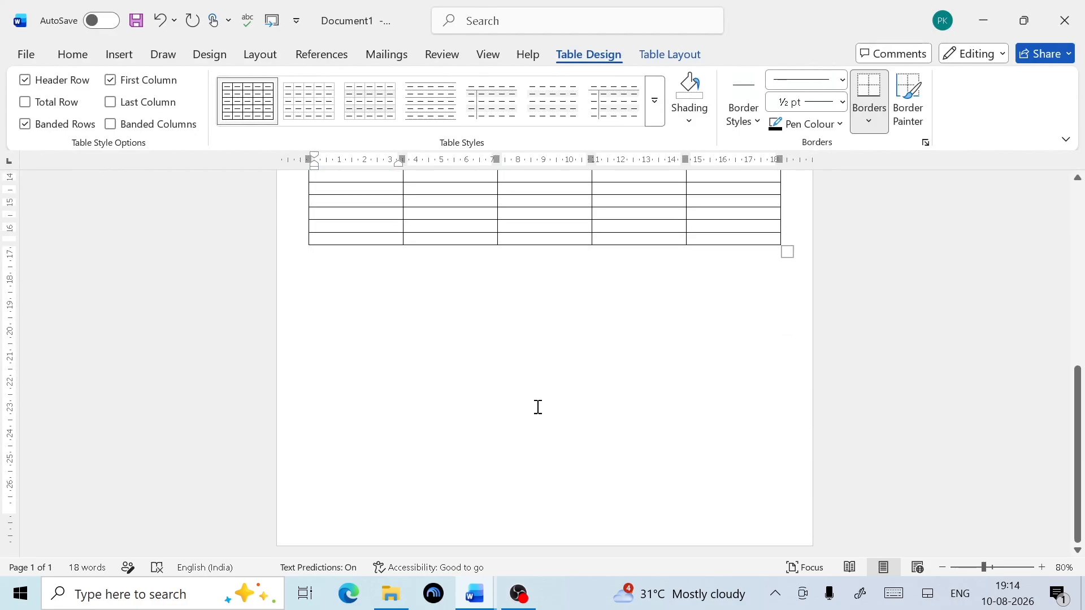
{"action": "scroll", "coordinate": [538, 407], "scroll_direction": "up", "scroll_amount": 3}
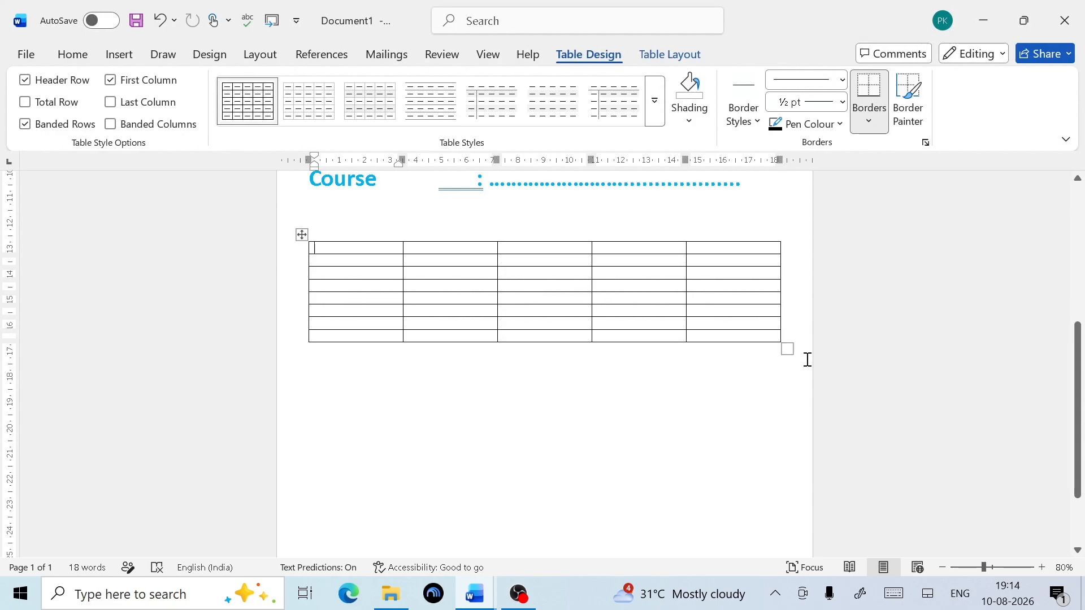
{"action": "left_click_drag", "start_coordinate": [788, 350], "coordinate": [786, 499]}
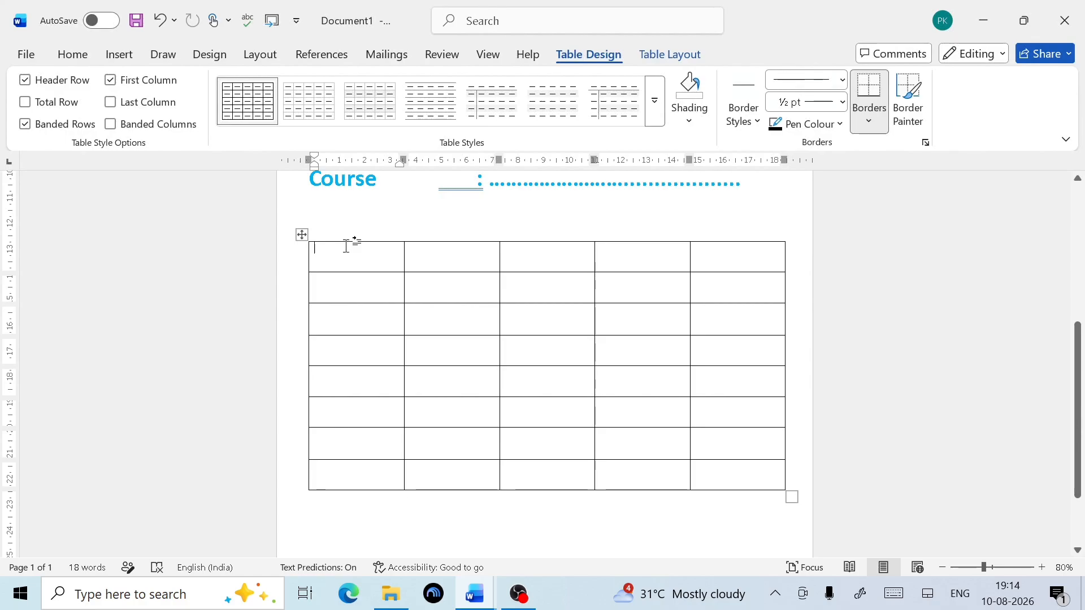
Step: Fill the table's first row with the headings Subject, 1st Quarter, 2nd Quarter, 3rd Quarter and 4th Quarter
{"action": "type", "text": "Su"}
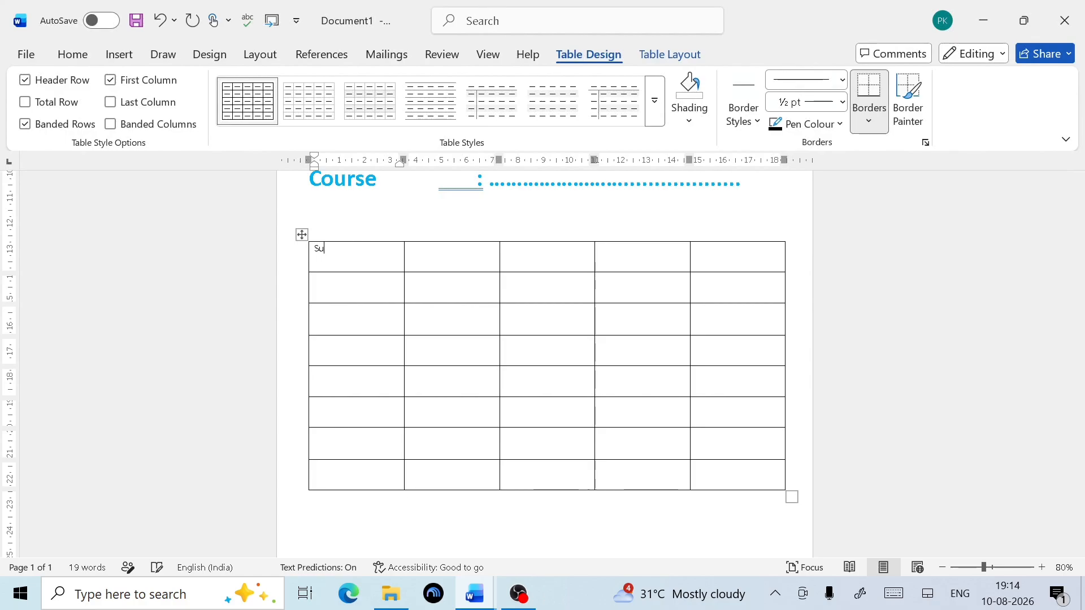
{"action": "type", "text": "bject"}
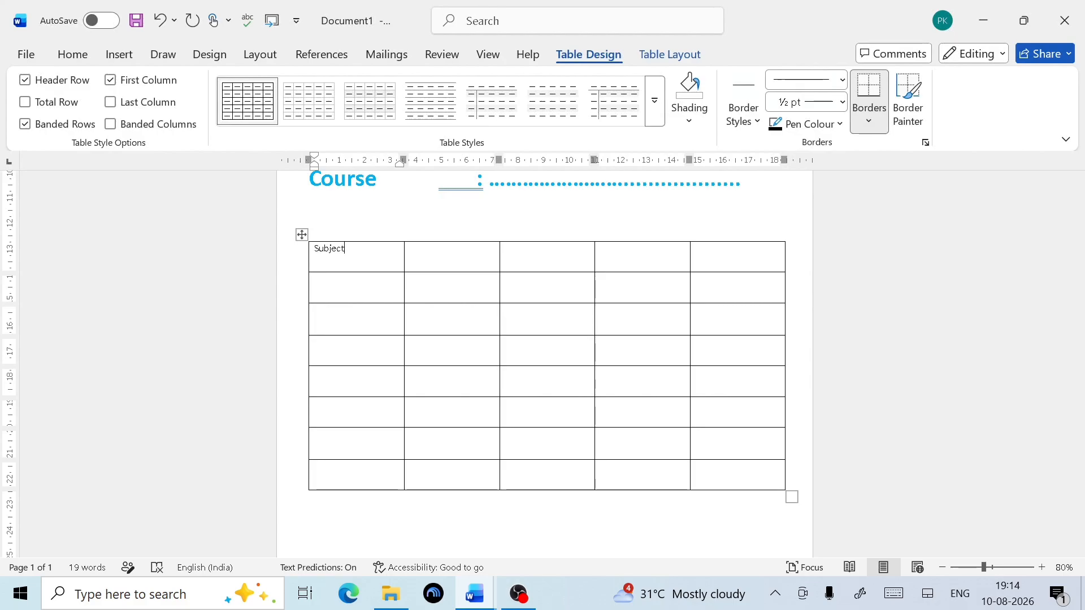
{"action": "left_click", "coordinate": [460, 259]}
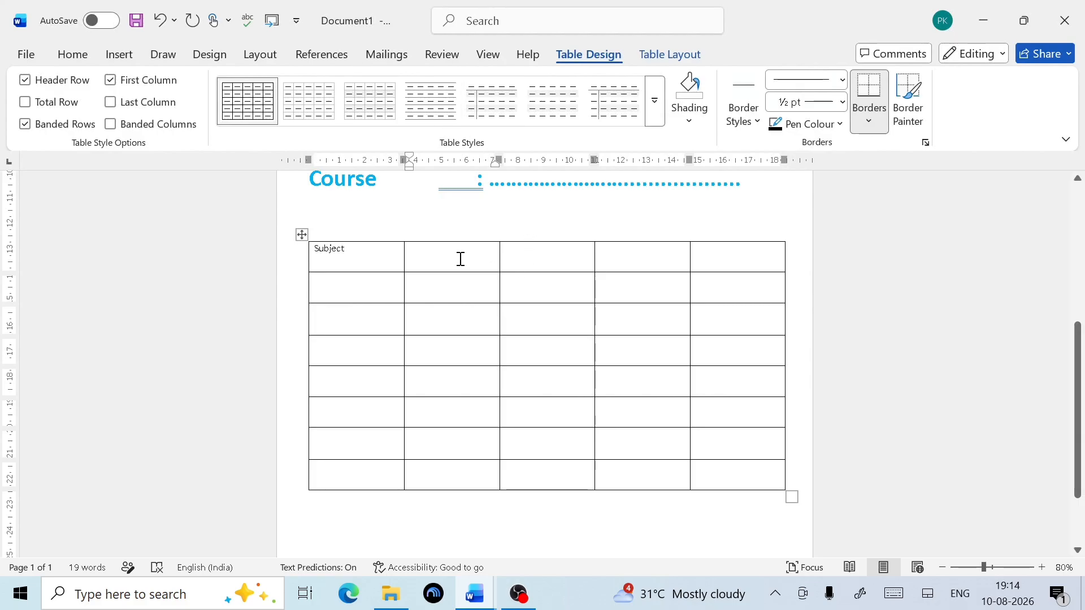
{"action": "type", "text": "1st"}
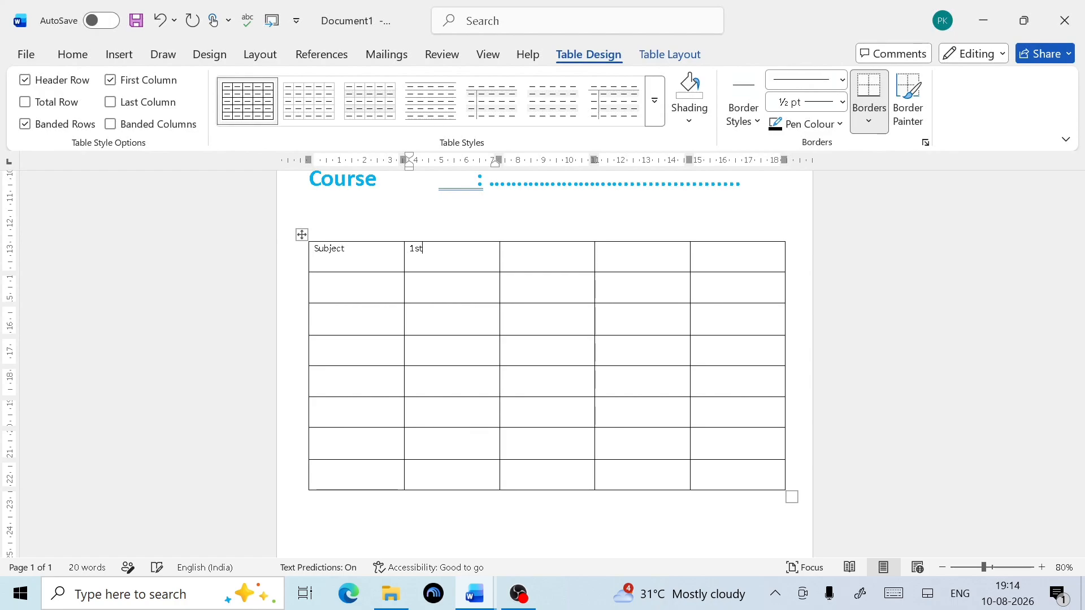
{"action": "type", "text": " Quarter"}
{"action": "key", "text": "Tab"}
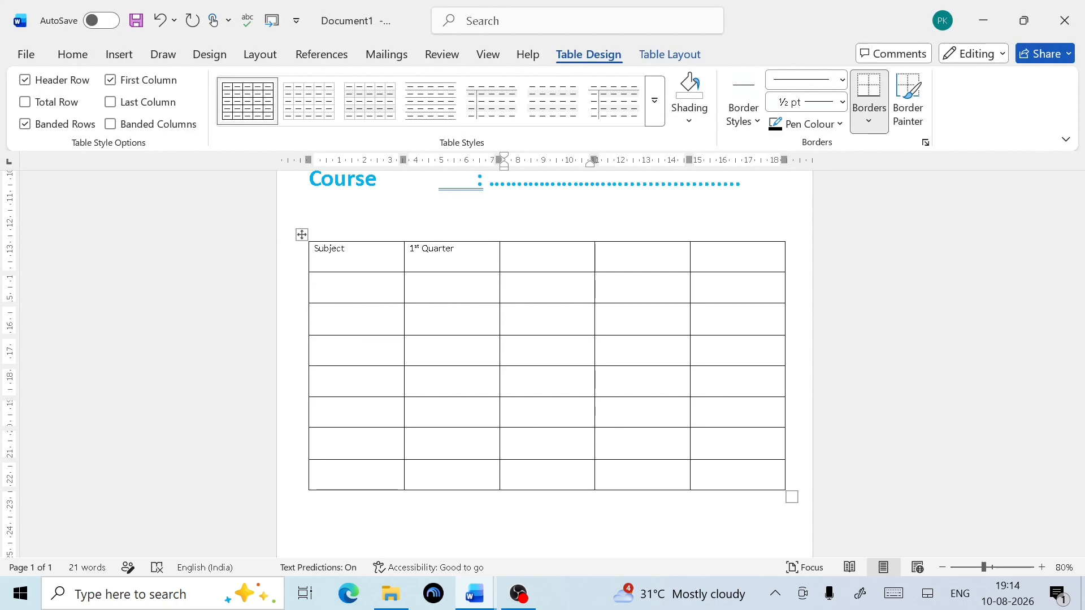
{"action": "type", "text": "2nd Qua"}
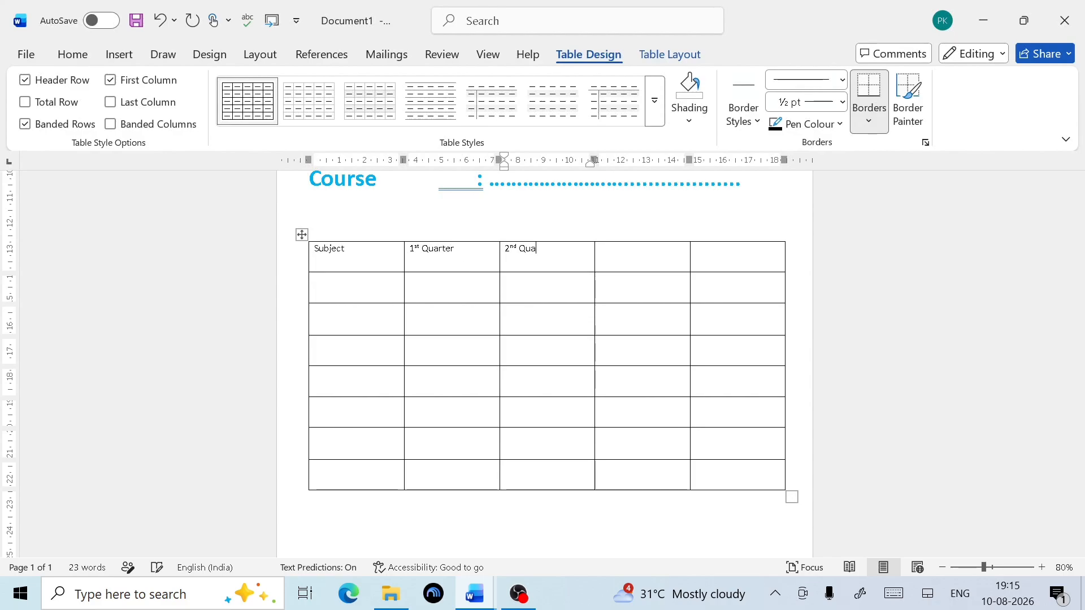
{"action": "type", "text": "rter"}
{"action": "key", "text": "Tab"}
{"action": "type", "text": "3rd Quart"}
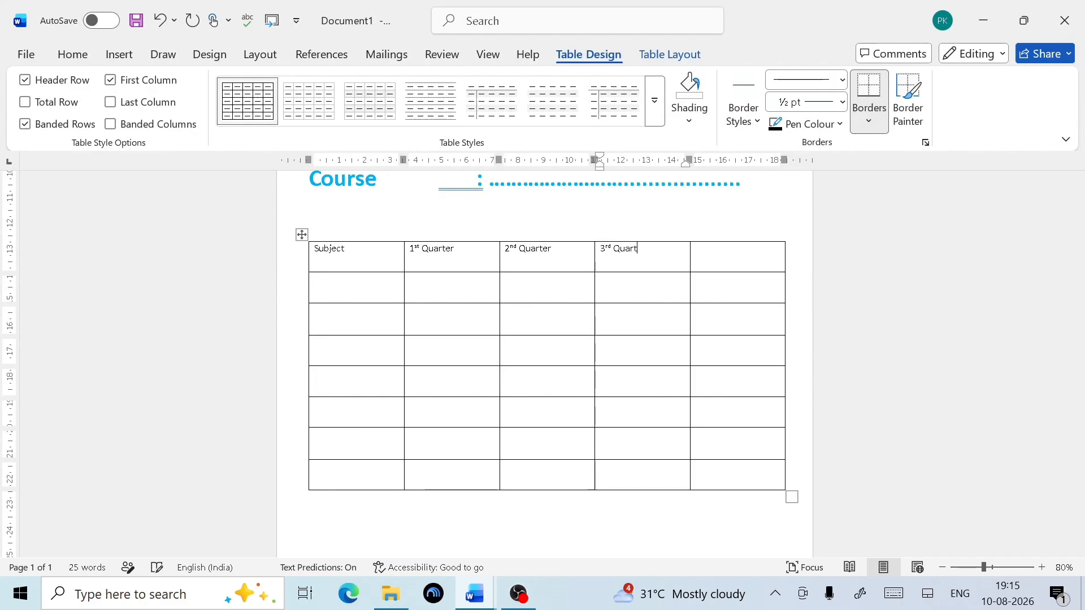
{"action": "type", "text": "er"}
{"action": "key", "text": "Tab"}
{"action": "type", "text": "4th Quart"}
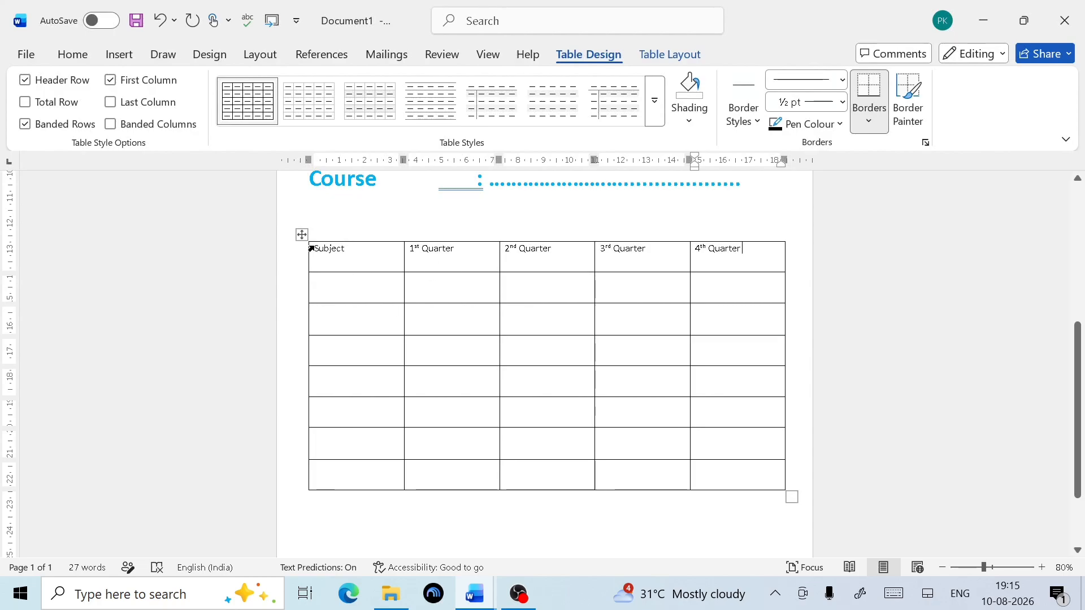
Step: Format the header row text as 20 pt, bold and white
{"action": "left_click", "coordinate": [328, 257]}
{"action": "left_click_drag", "start_coordinate": [402, 266], "coordinate": [738, 270]}
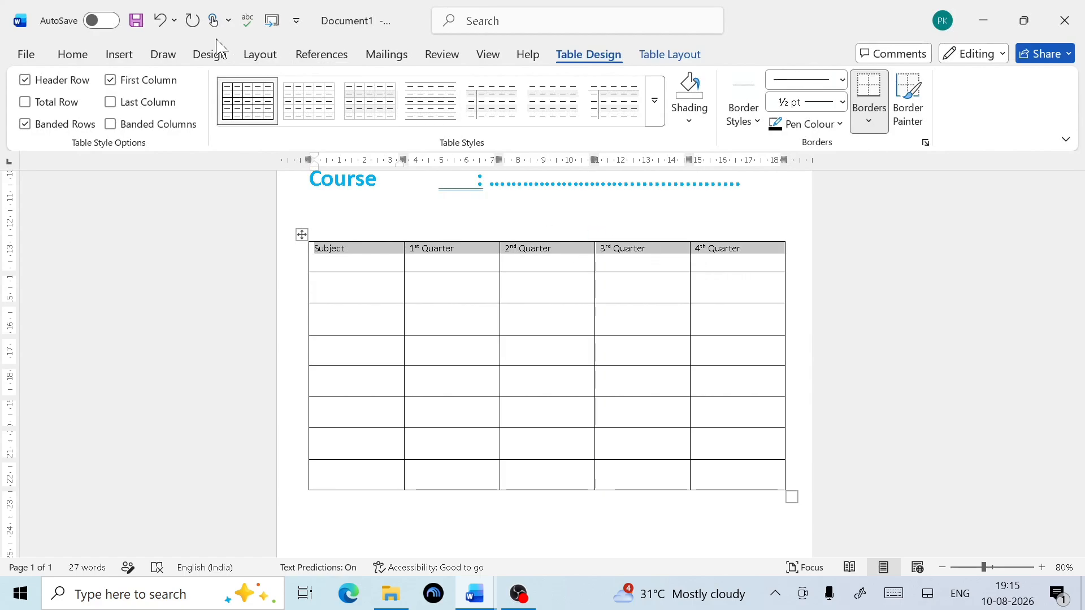
{"action": "left_click", "coordinate": [90, 64]}
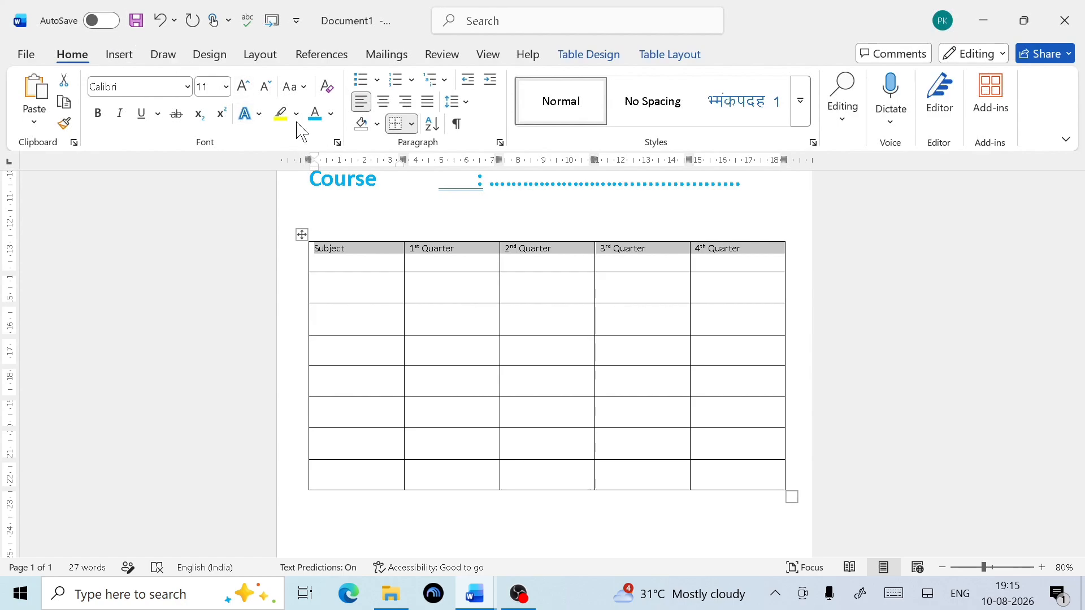
{"action": "left_click", "coordinate": [239, 90]}
{"action": "left_click", "coordinate": [239, 91]}
{"action": "left_click", "coordinate": [239, 91]}
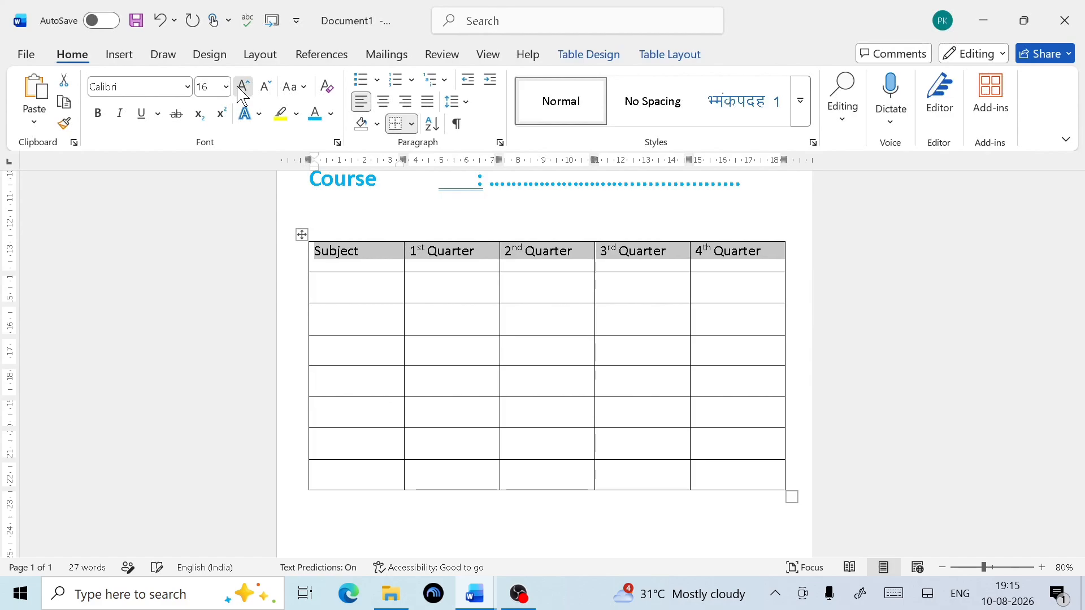
{"action": "left_click", "coordinate": [238, 90]}
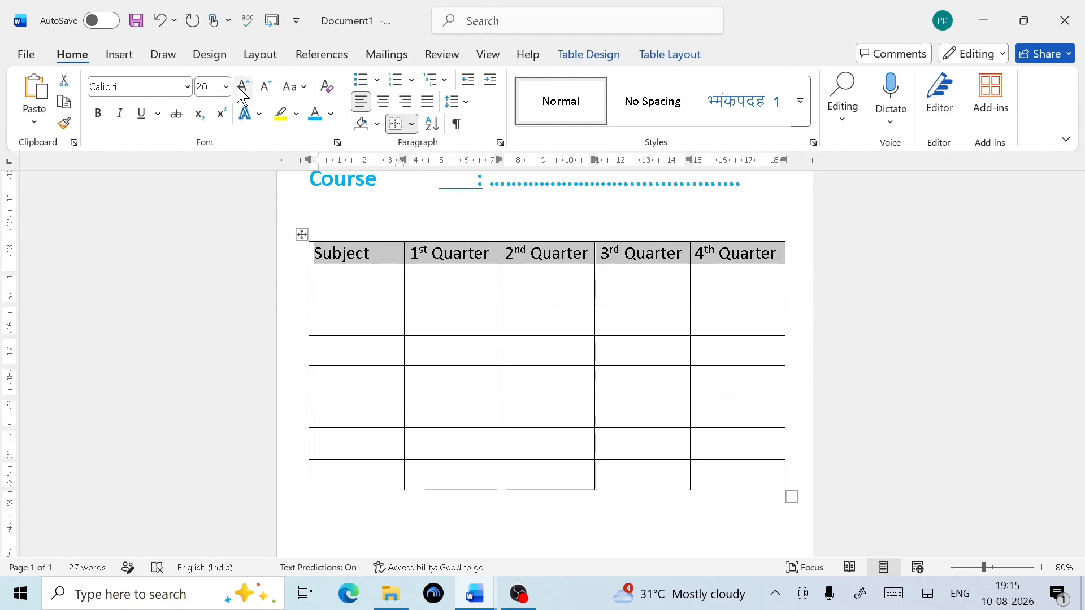
{"action": "left_click", "coordinate": [97, 114]}
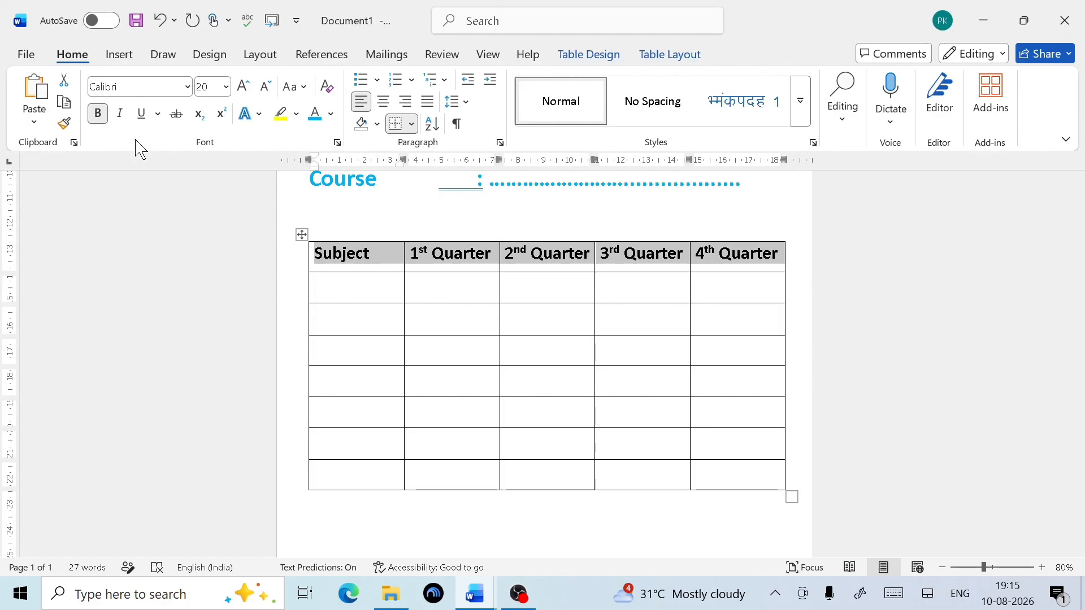
{"action": "left_click", "coordinate": [331, 114]}
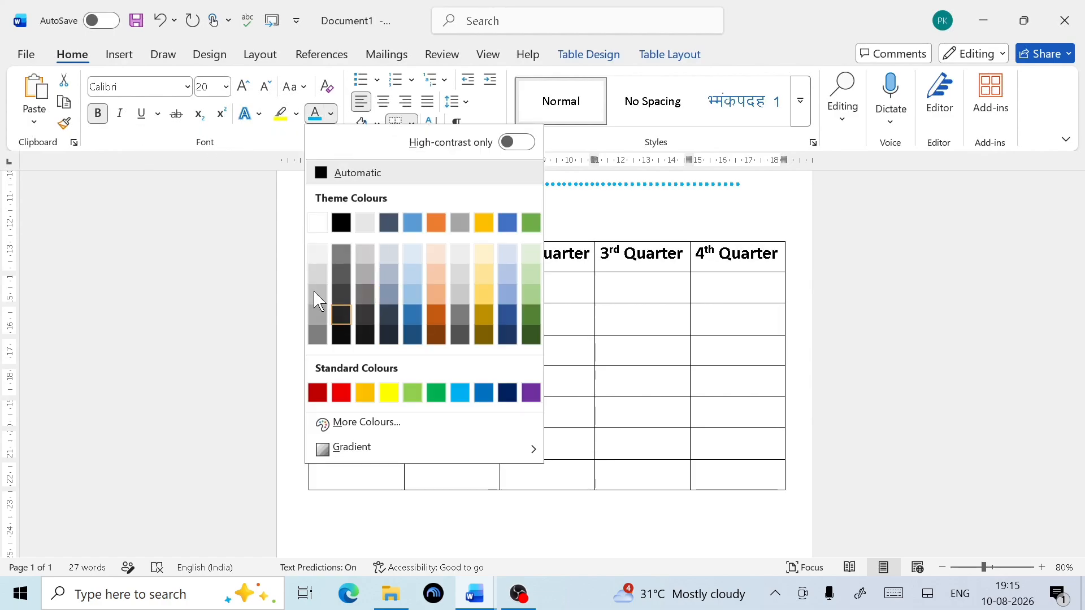
{"action": "left_click", "coordinate": [317, 223]}
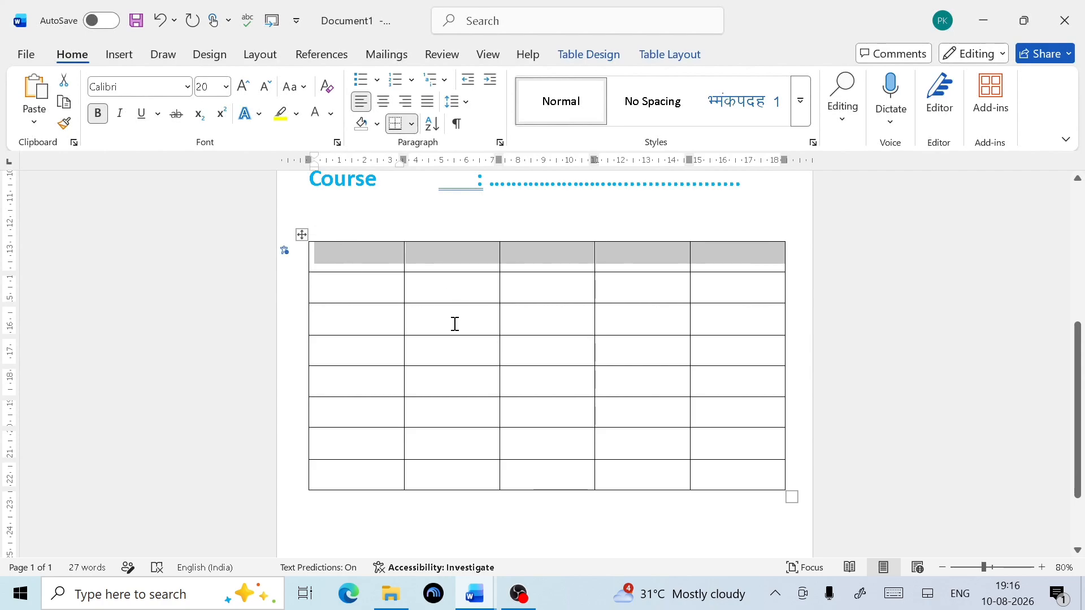
Step: Shade the table's header row with the darker blue theme colour
{"action": "left_click", "coordinate": [359, 261]}
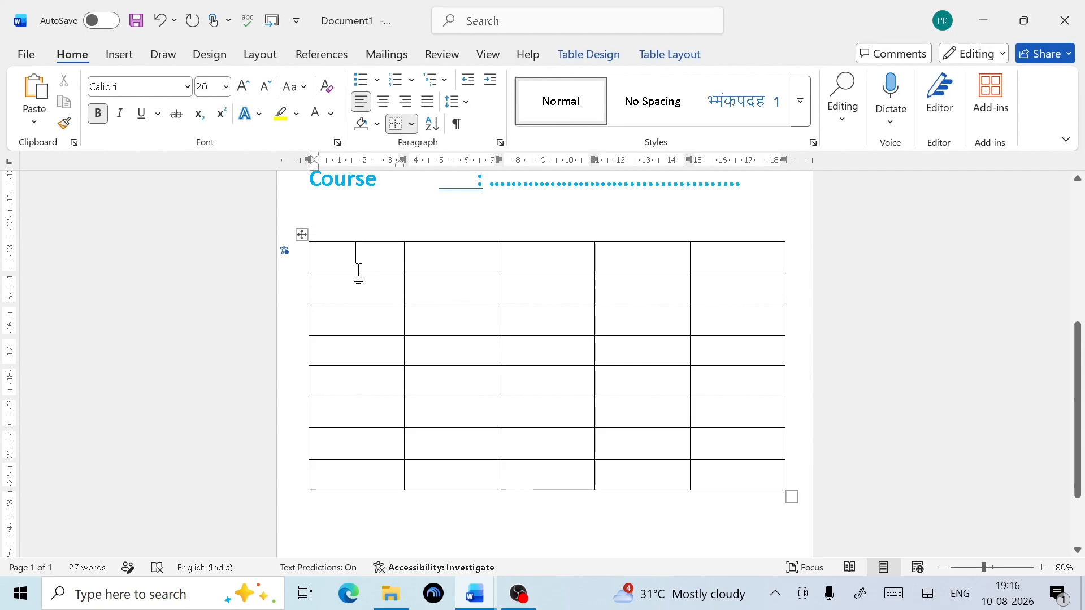
{"action": "left_click", "coordinate": [318, 258]}
{"action": "left_click_drag", "start_coordinate": [319, 258], "coordinate": [757, 265]}
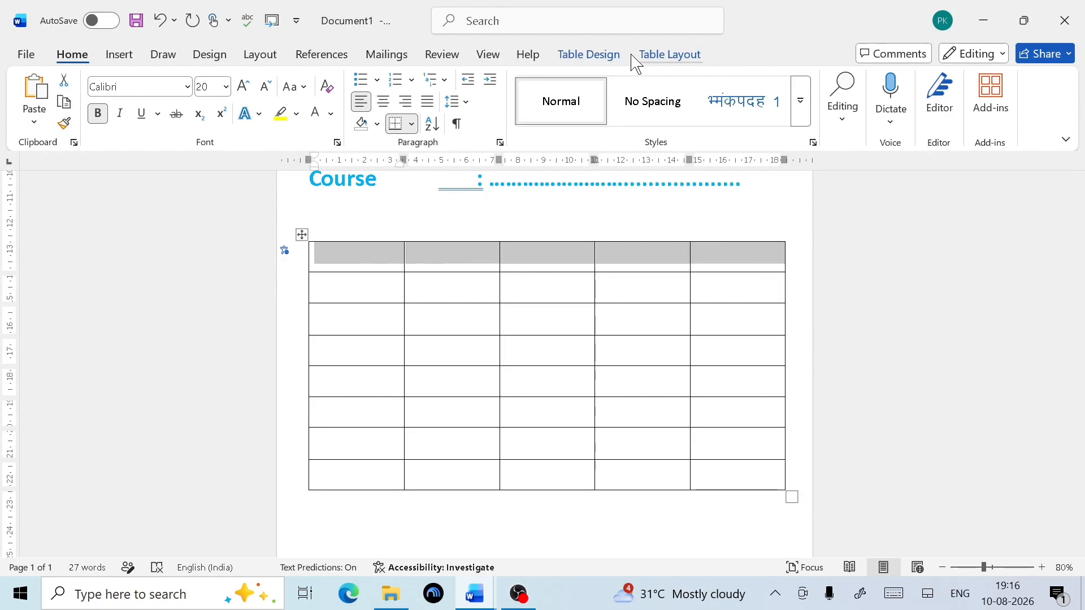
{"action": "left_click", "coordinate": [610, 62]}
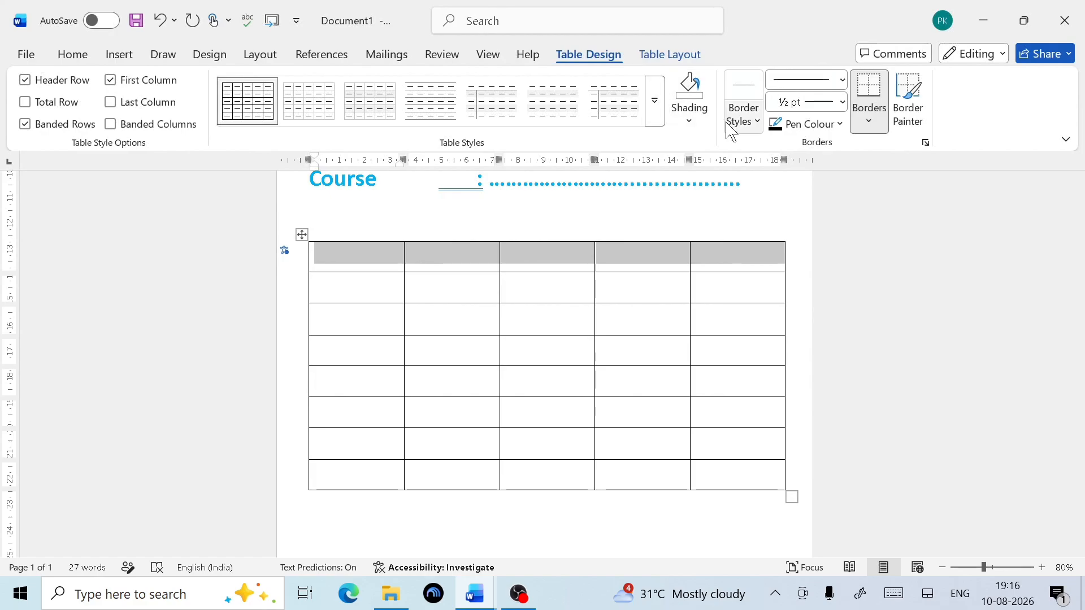
{"action": "left_click", "coordinate": [702, 120]}
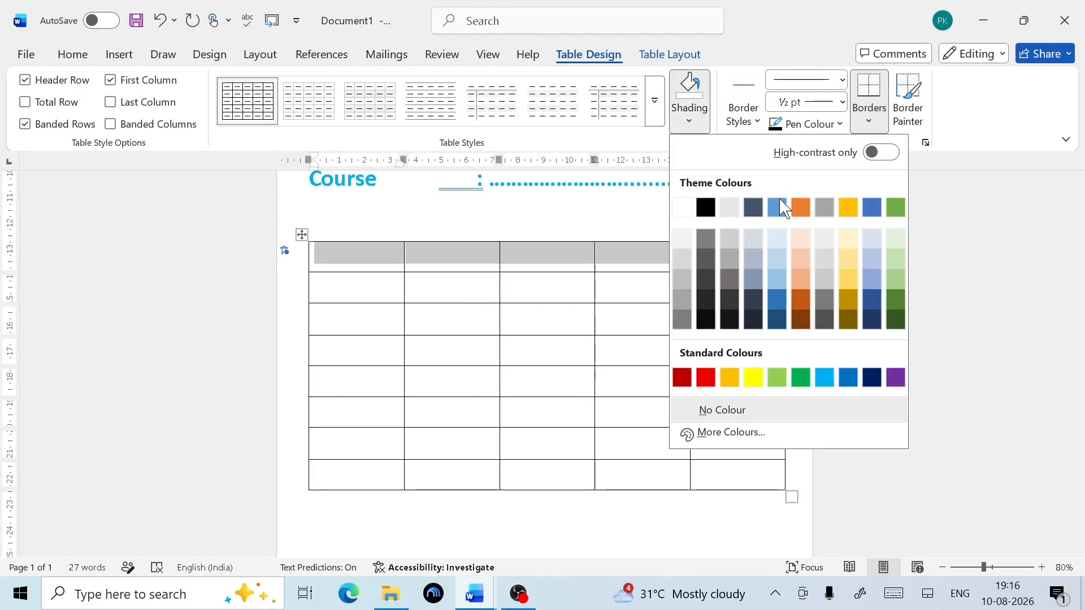
{"action": "left_click", "coordinate": [778, 299]}
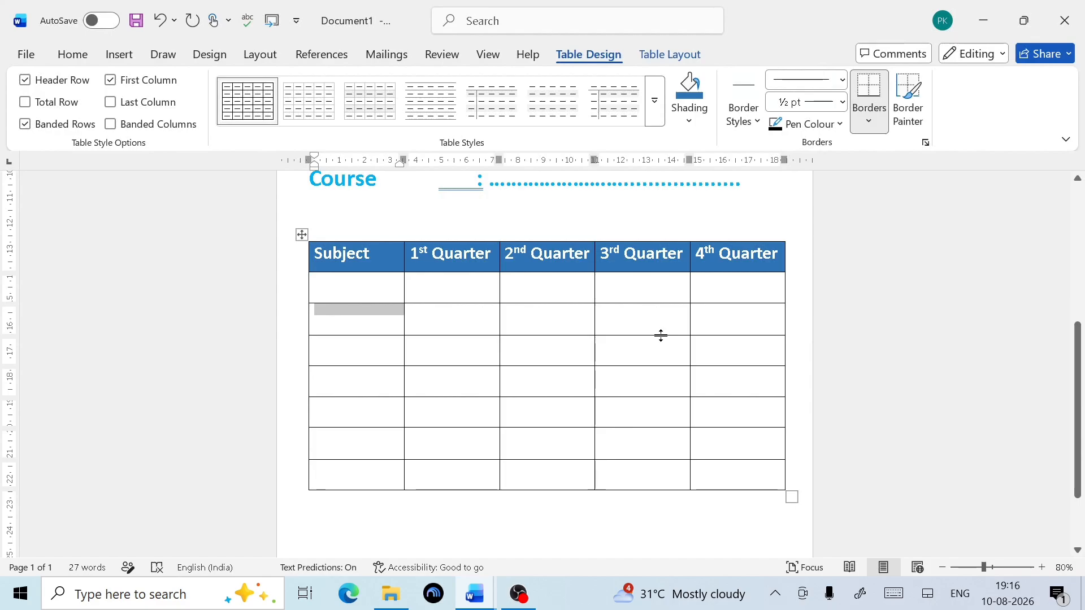
Step: Enter MS Word, MS Power Point, MS Excel and Paint in the first four cells below the Subject heading
{"action": "left_click", "coordinate": [347, 293]}
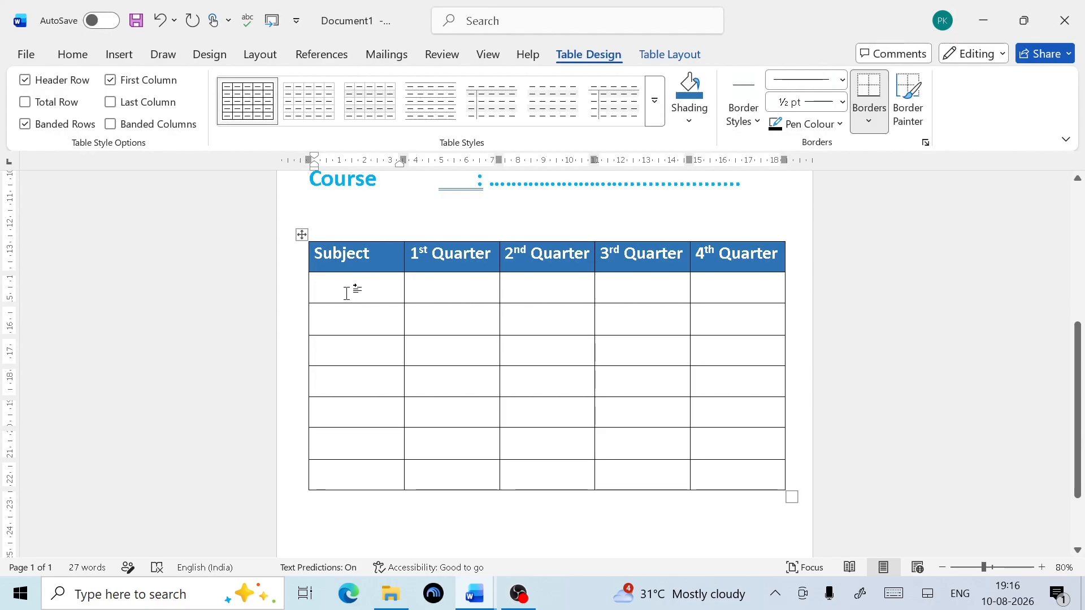
{"action": "type", "text": "M"}
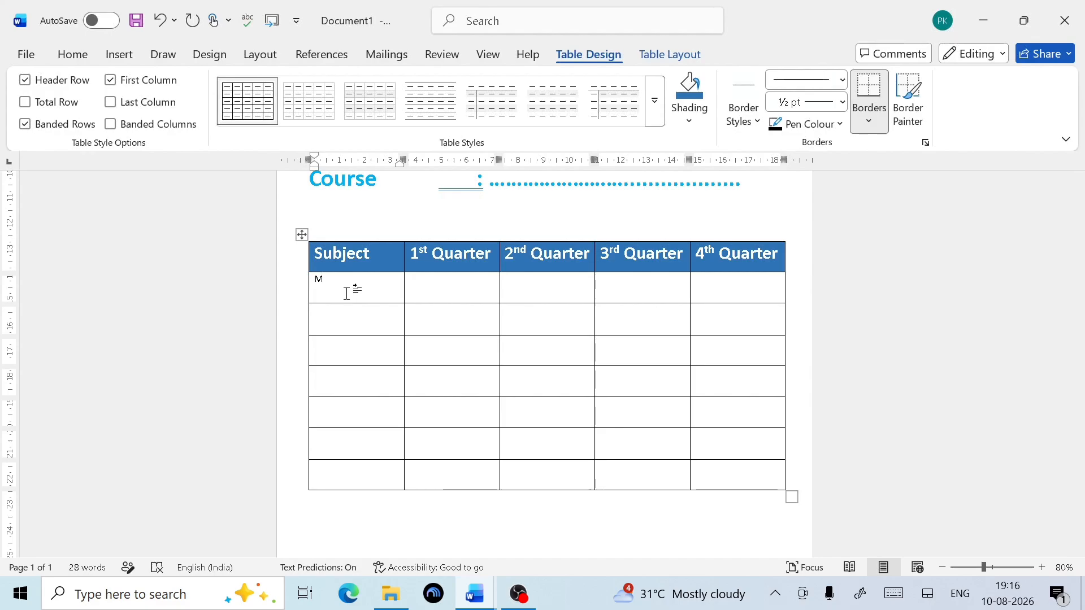
{"action": "type", "text": "S Word"}
{"action": "key", "text": "Down"}
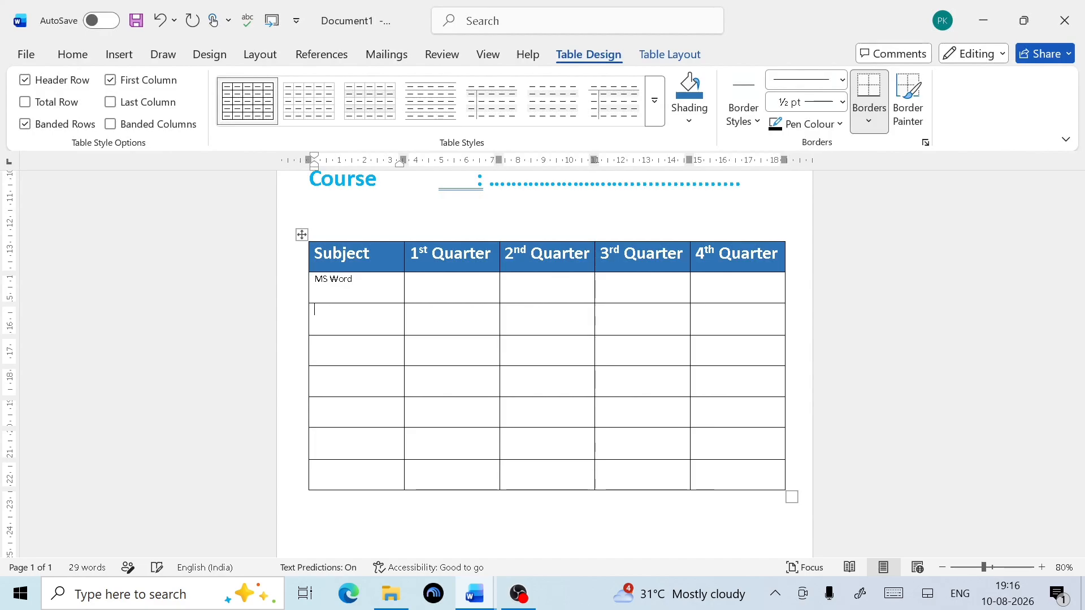
{"action": "type", "text": "MS Power Point"}
{"action": "key", "text": "Down"}
{"action": "type", "text": "MS "}
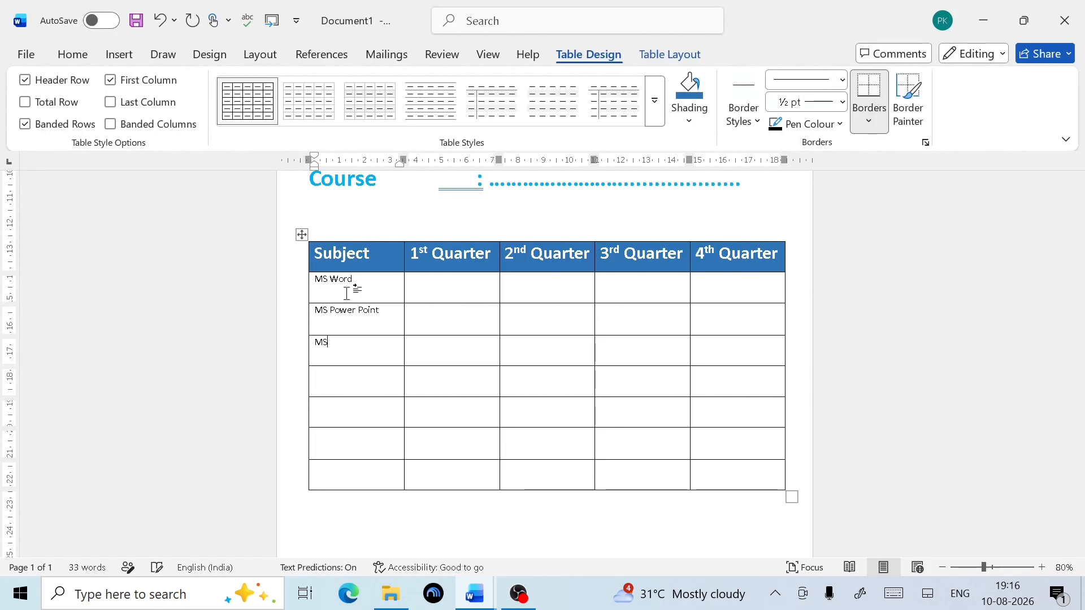
{"action": "type", "text": "Ex"}
{"action": "type", "text": "Pain"}
{"action": "type", "text": "t"}
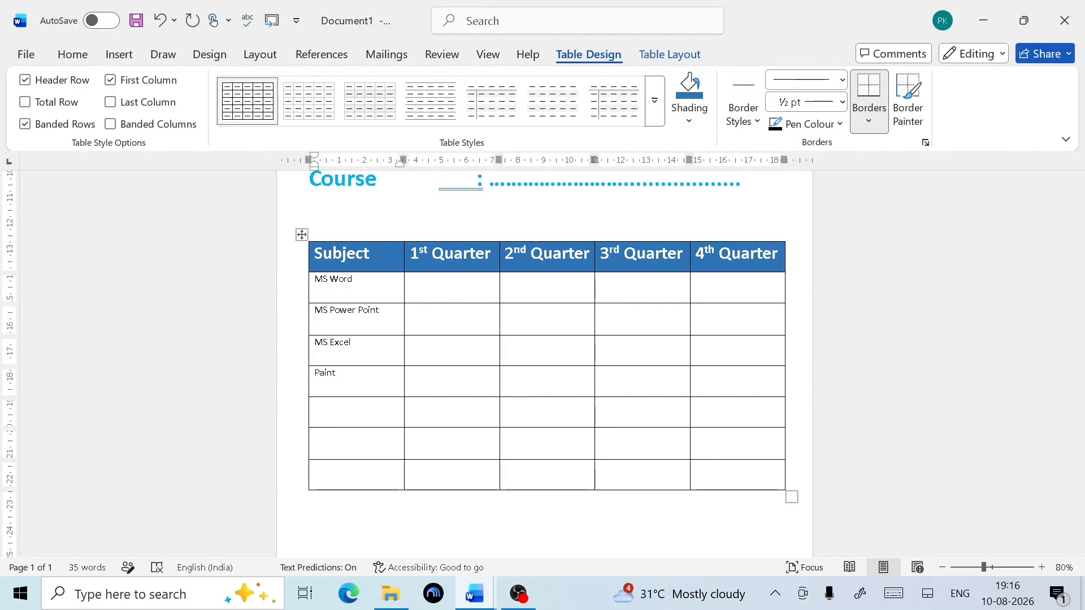
Step: Continue the Subject column below Paint with Tally, Software and Operating
{"action": "key", "text": "Down"}
{"action": "type", "text": "Tal"}
{"action": "key", "text": "Down"}
{"action": "type", "text": "So"}
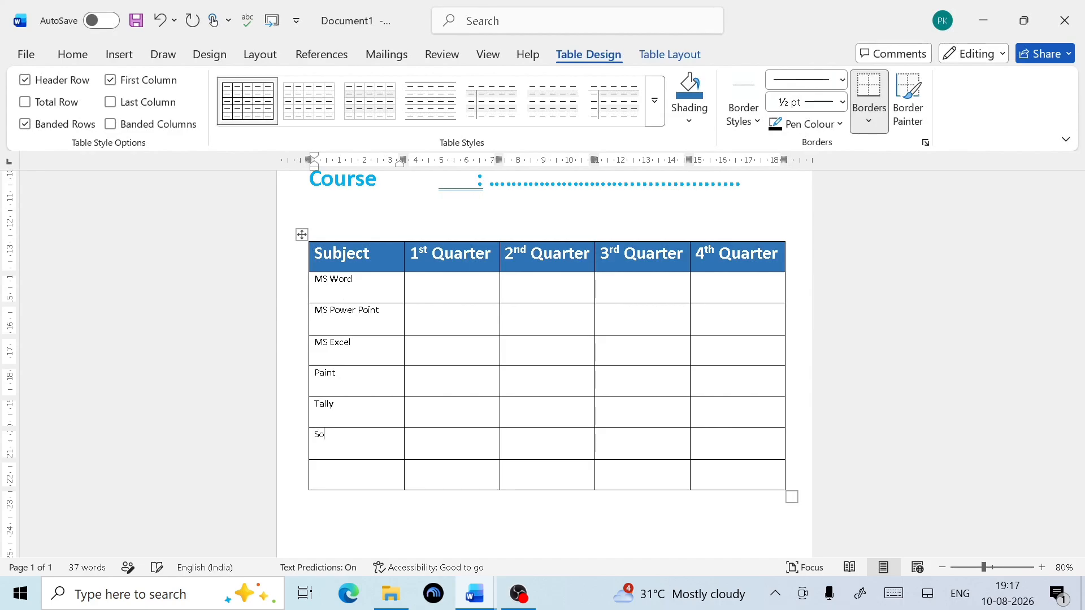
{"action": "type", "text": "ftew"}
{"action": "key", "text": "BackSpace"}
{"action": "key", "text": "BackSpace"}
{"action": "key", "text": "BackSpace"}
{"action": "key", "text": "BackSpace"}
{"action": "key", "text": "BackSpace"}
{"action": "type", "text": "ware"}
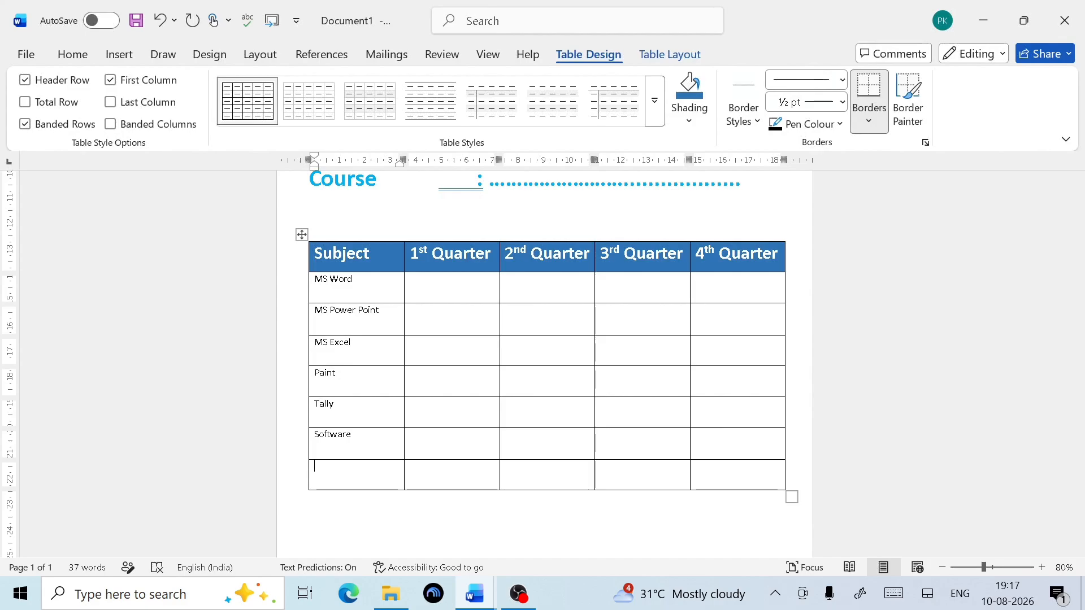
{"action": "type", "text": "Opwe"}
{"action": "type", "text": "e"}
{"action": "type", "text": "ration"}
{"action": "type", "text": "ng"}
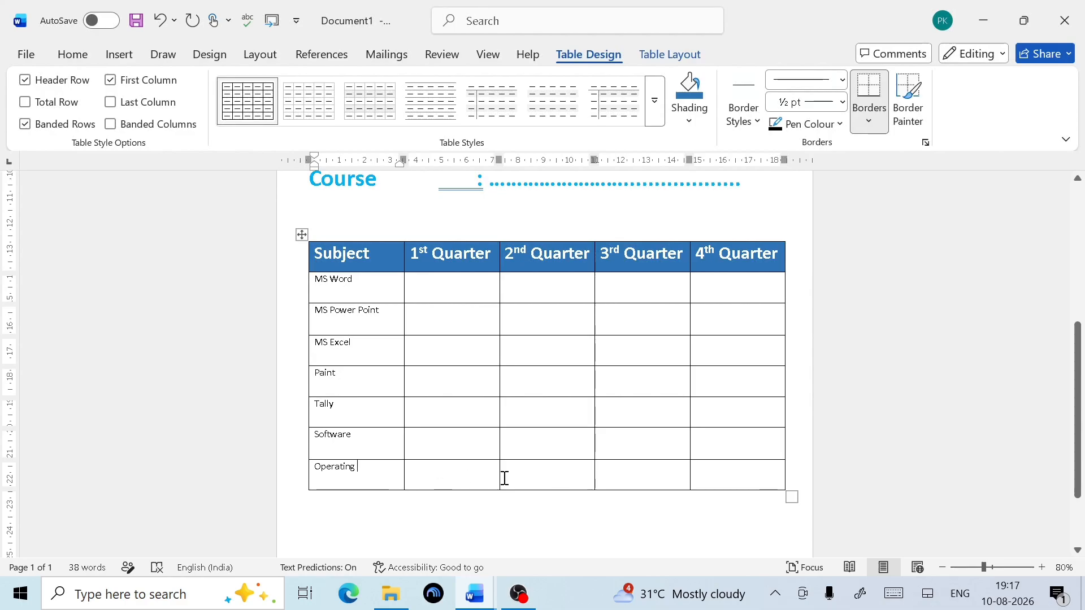
Step: Add a new row at the end of the table and enter Hardware as its subject
{"action": "left_click", "coordinate": [775, 481]}
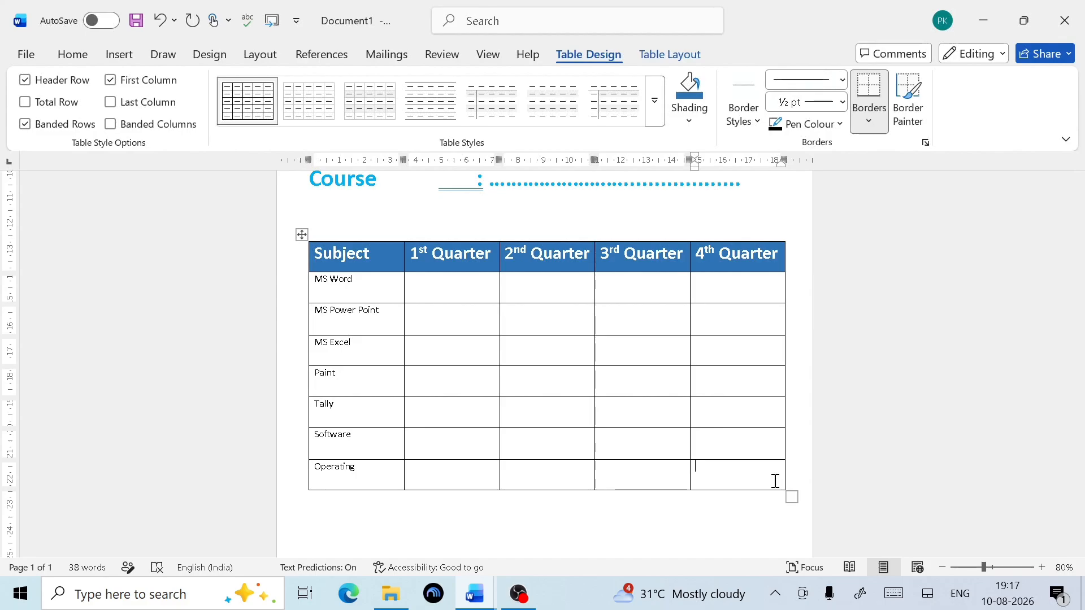
{"action": "key", "text": "Tab"}
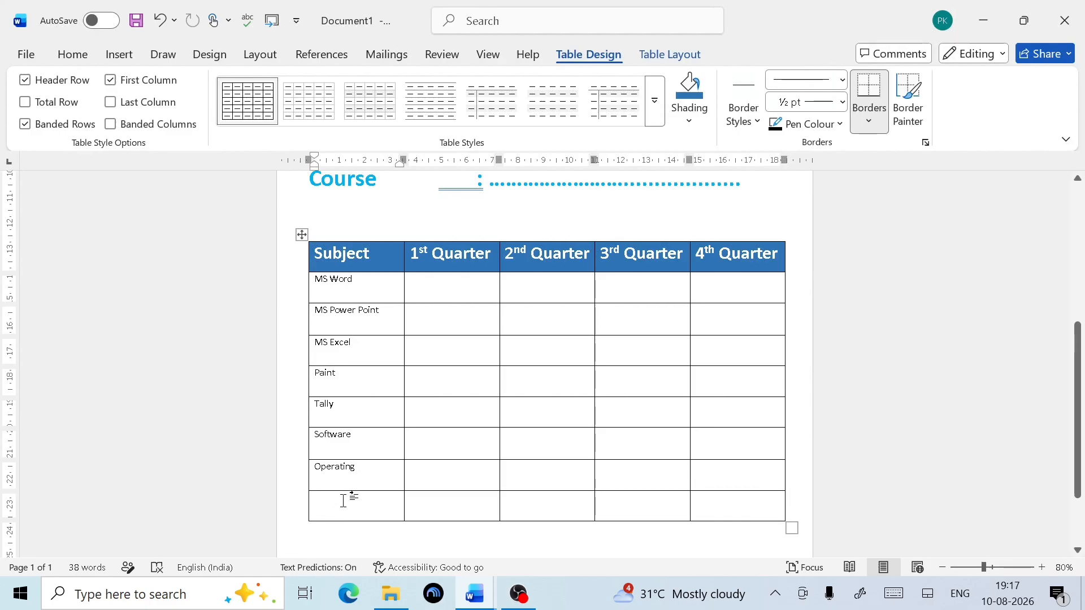
{"action": "type", "text": "Re"}
{"action": "key", "text": "BackSpace"}
{"action": "key", "text": "BackSpace"}
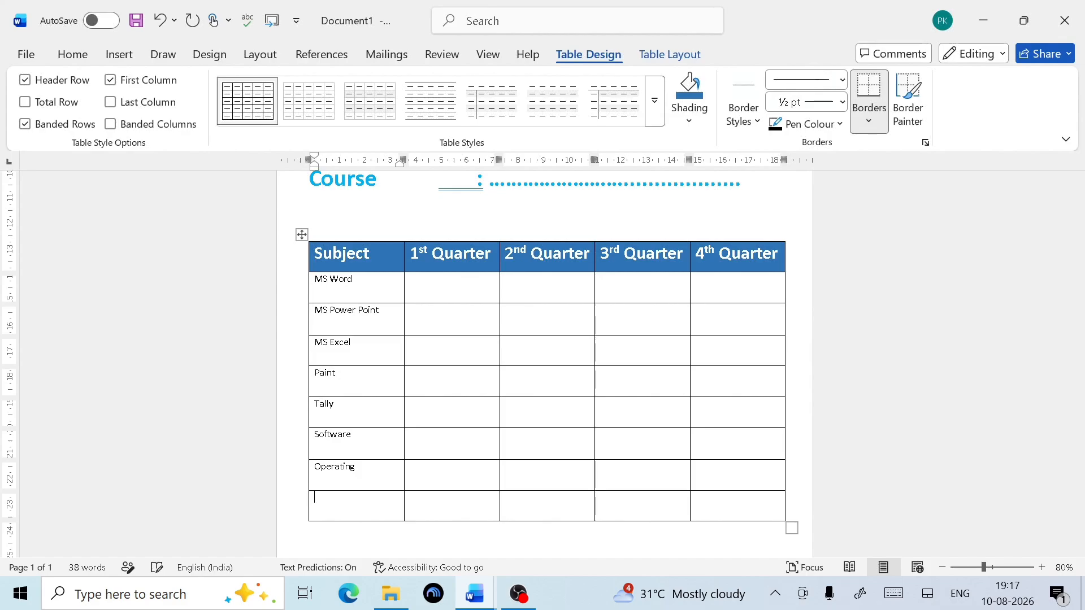
{"action": "type", "text": "Hardware"}
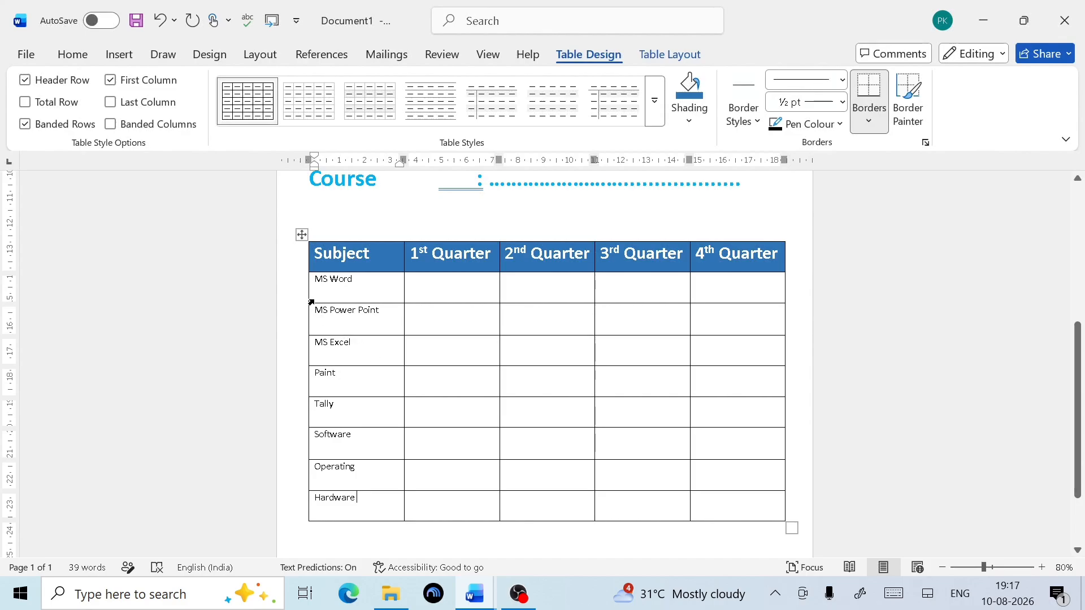
Step: Increase the font size of the eight subject names, MS Word through Hardware, to 20
{"action": "left_click", "coordinate": [318, 279]}
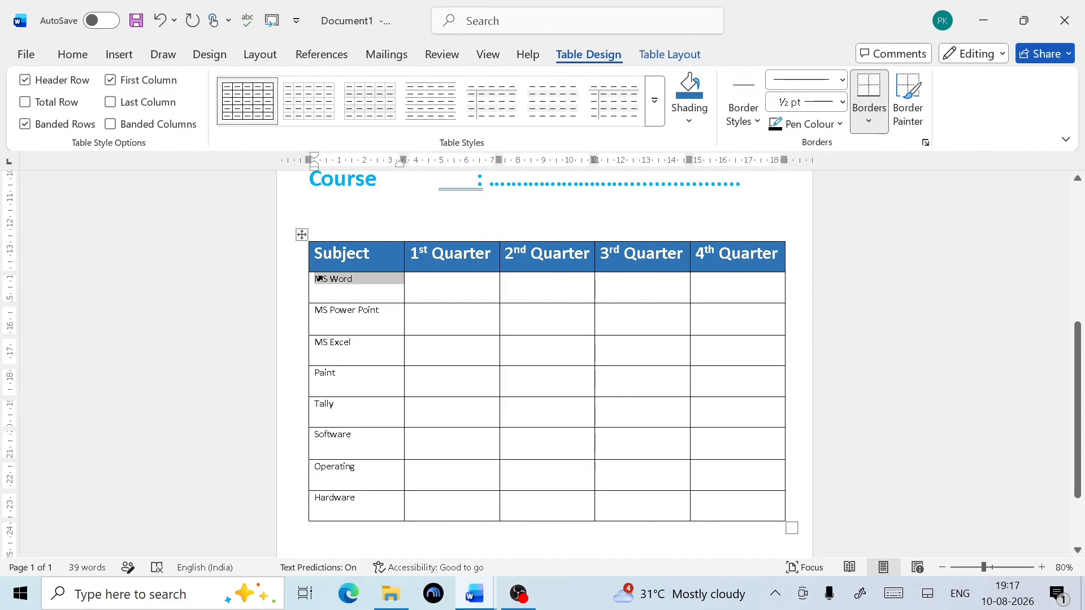
{"action": "left_click_drag", "start_coordinate": [327, 281], "coordinate": [354, 509]}
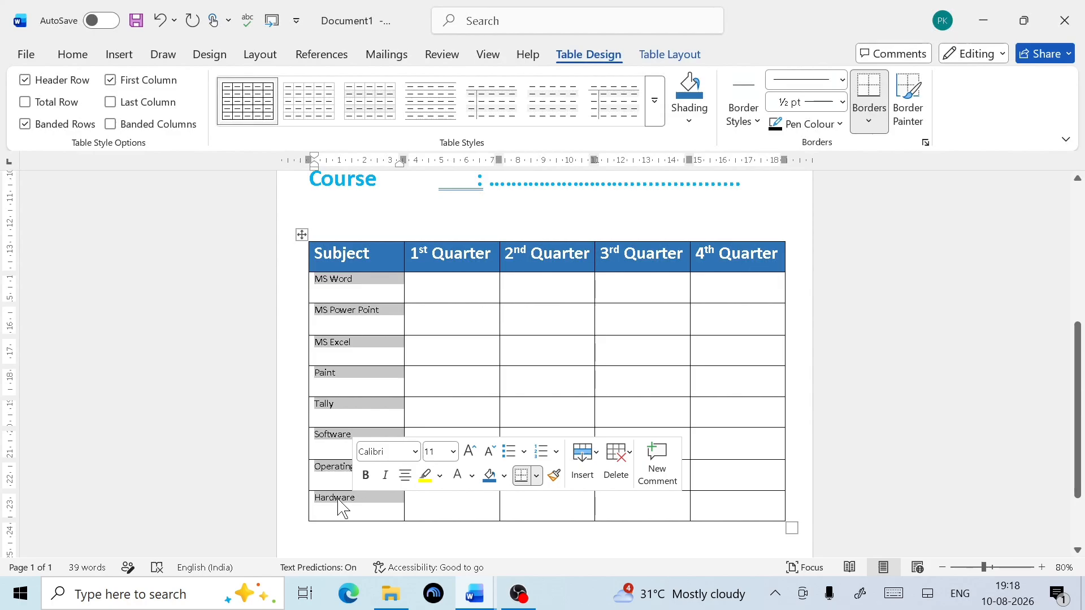
{"action": "left_click", "coordinate": [85, 58]}
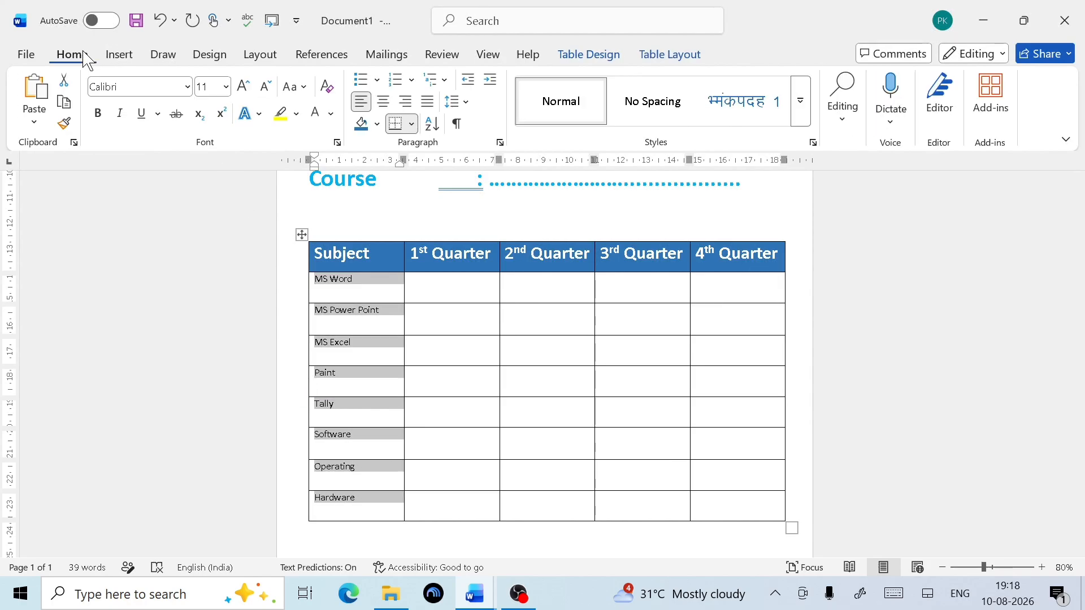
{"action": "left_click", "coordinate": [242, 86]}
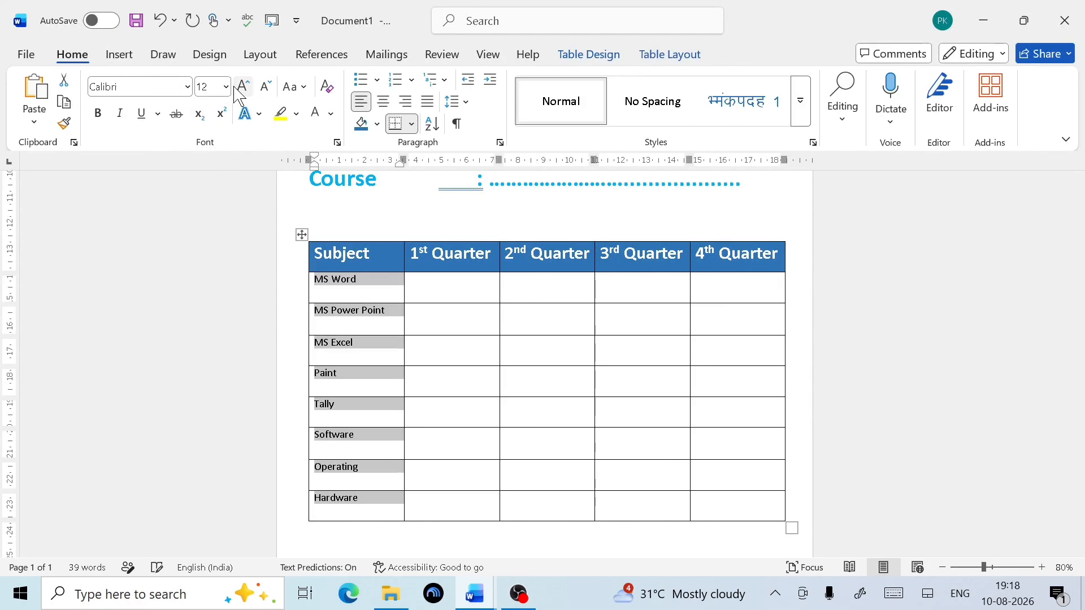
{"action": "left_click", "coordinate": [242, 86]}
{"action": "left_click", "coordinate": [236, 89]}
{"action": "left_click", "coordinate": [236, 89]}
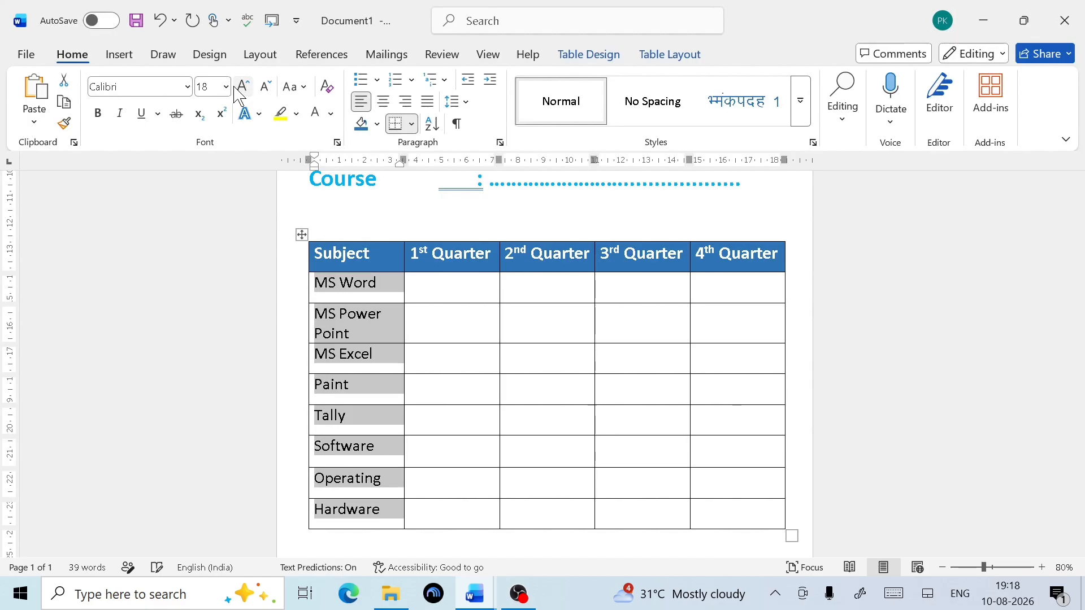
{"action": "left_click", "coordinate": [236, 89]}
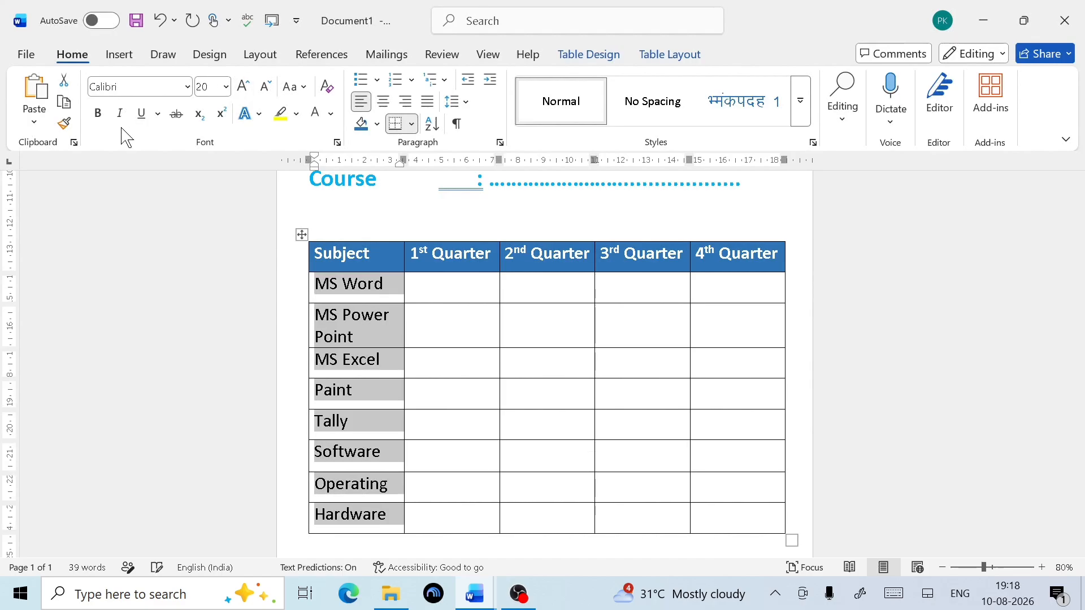
Step: Make the selected subject names bold and colour them standard red
{"action": "left_click", "coordinate": [97, 117]}
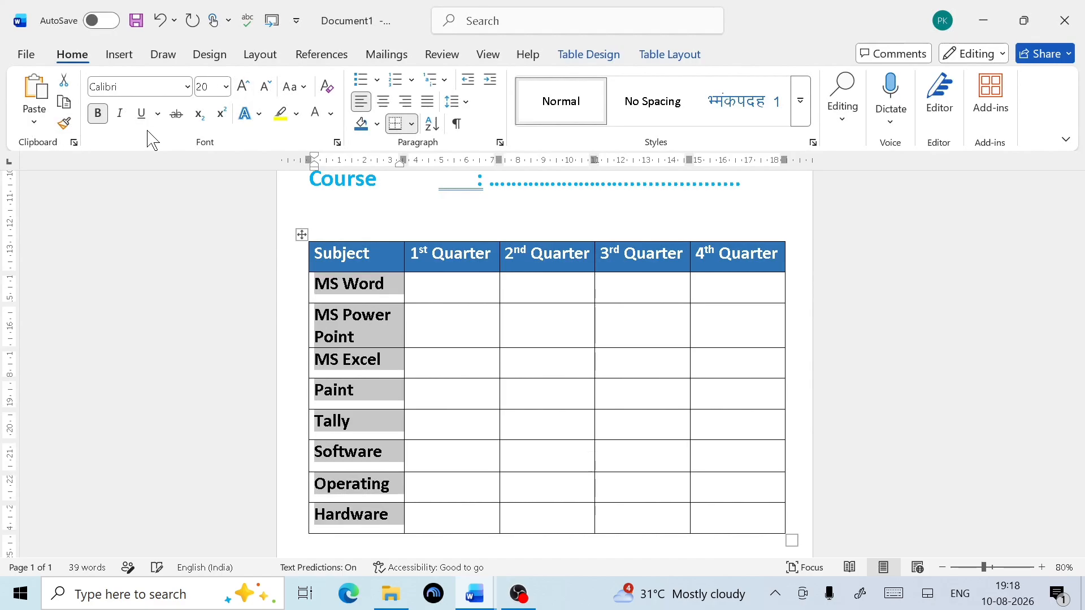
{"action": "left_click", "coordinate": [332, 116]}
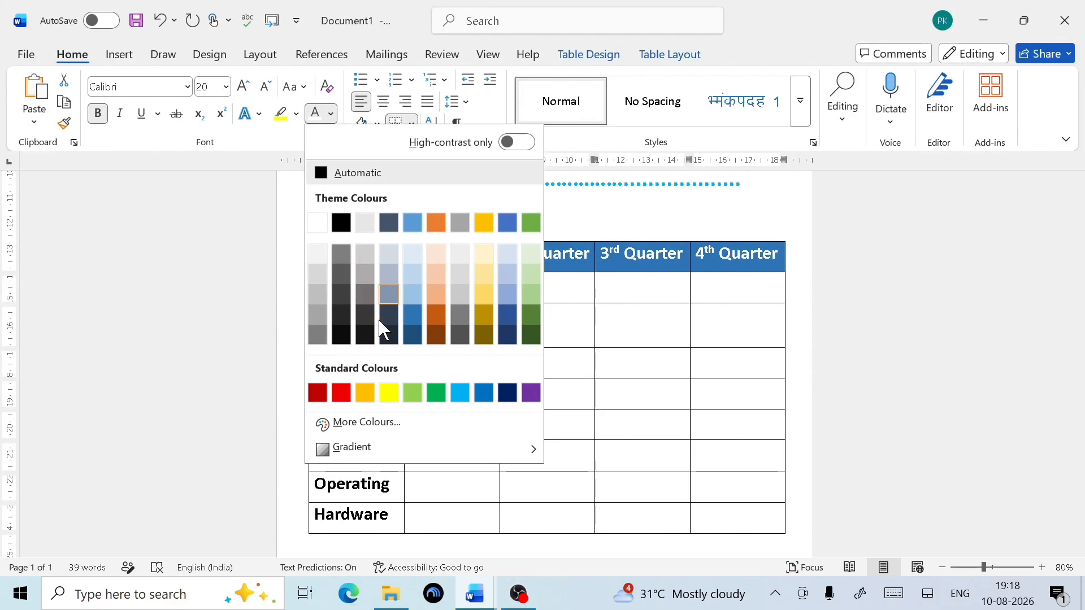
{"action": "left_click", "coordinate": [341, 393]}
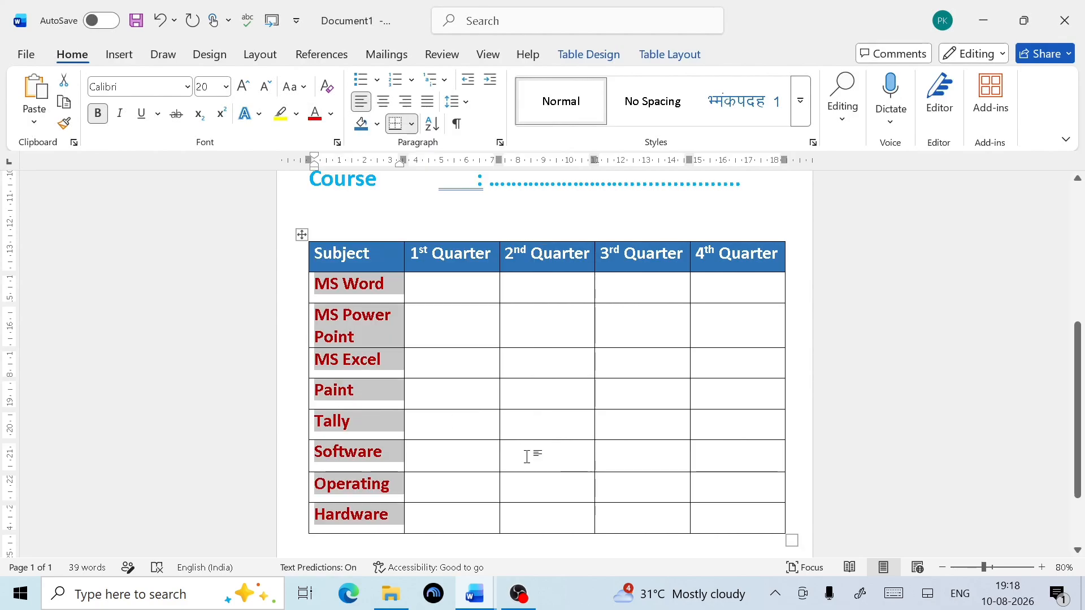
Step: Resize the whole marks table slightly narrower and shorter to free up room at the bottom of the page
{"action": "scroll", "coordinate": [525, 455], "scroll_direction": "down", "scroll_amount": 2}
{"action": "scroll", "coordinate": [526, 457], "scroll_direction": "down", "scroll_amount": 2}
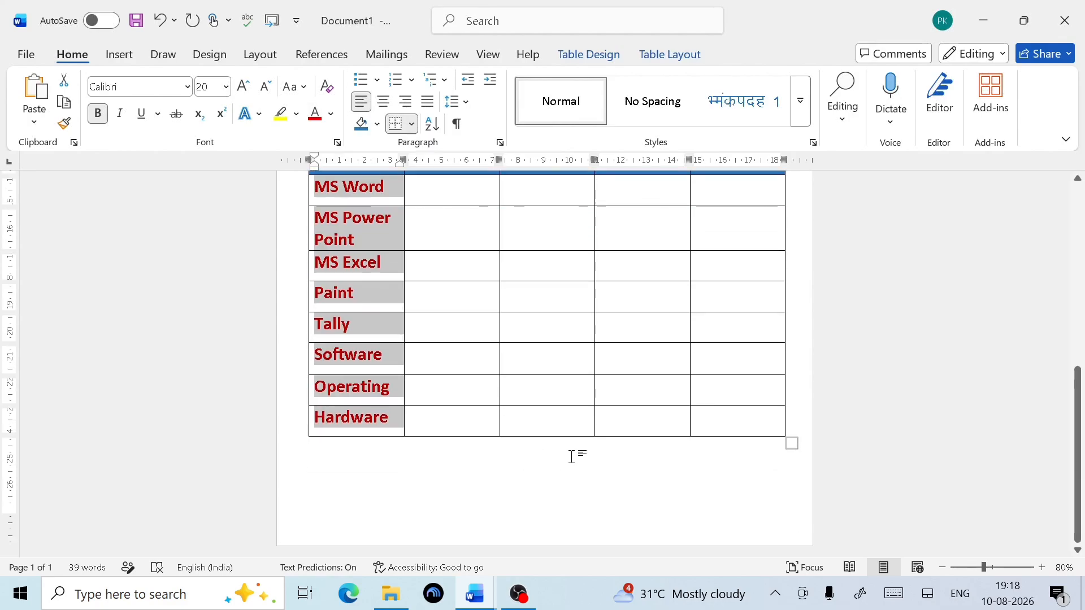
{"action": "scroll", "coordinate": [571, 457], "scroll_direction": "up", "scroll_amount": 10}
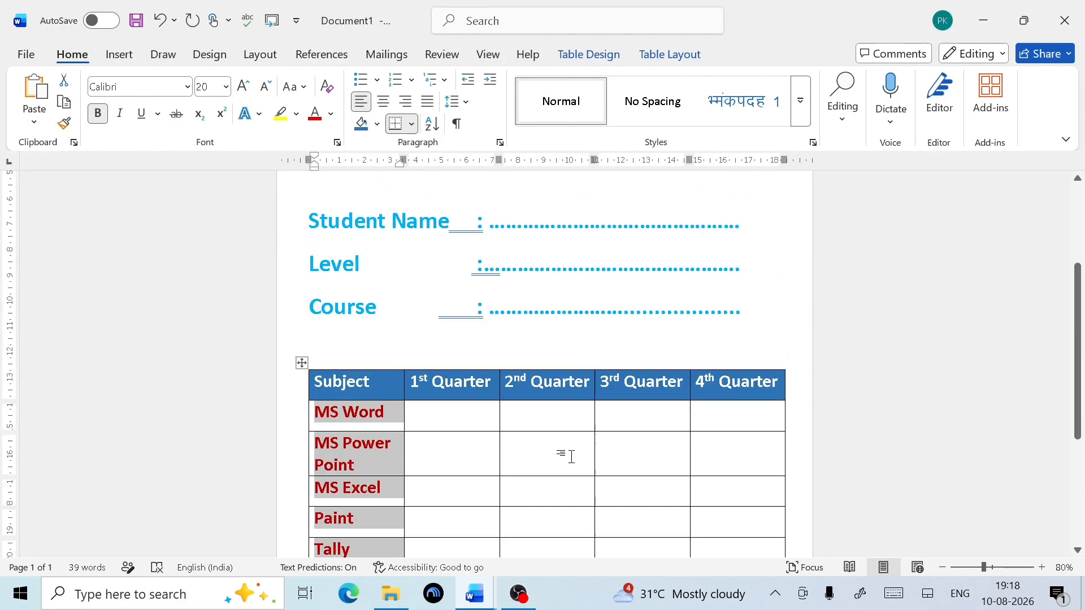
{"action": "scroll", "coordinate": [571, 456], "scroll_direction": "down", "scroll_amount": 5}
{"action": "scroll", "coordinate": [571, 456], "scroll_direction": "down", "scroll_amount": 5}
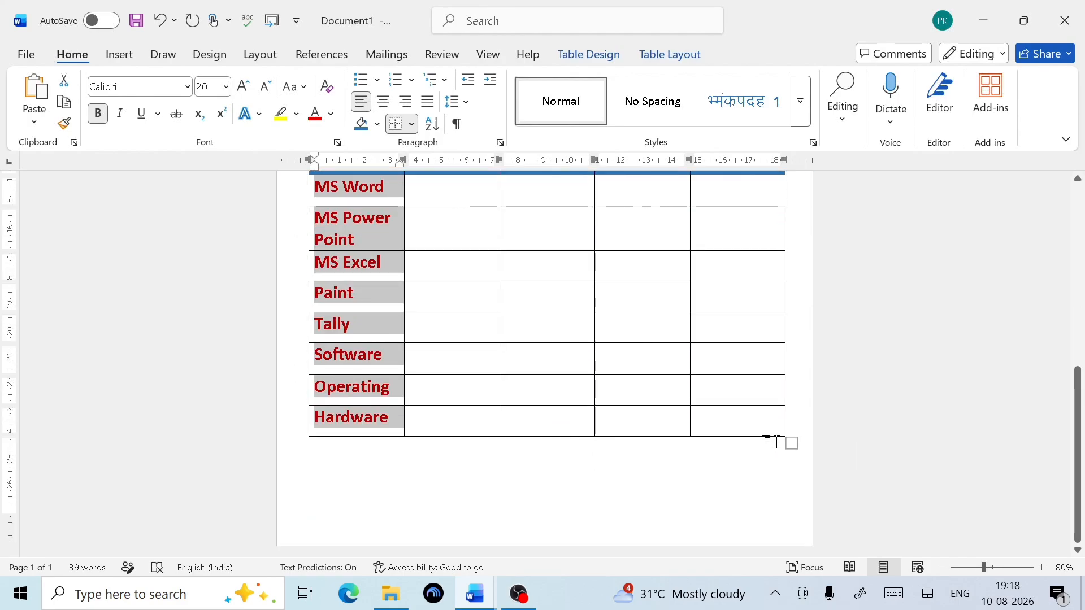
{"action": "left_click_drag", "start_coordinate": [794, 445], "coordinate": [776, 396]}
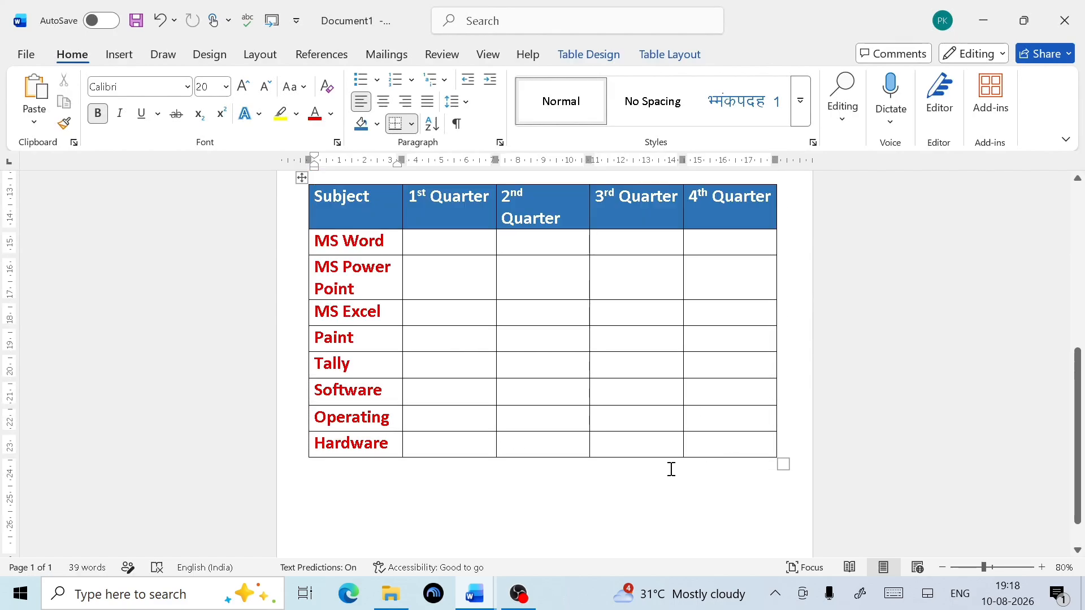
{"action": "scroll", "coordinate": [646, 460], "scroll_direction": "up", "scroll_amount": 3}
{"action": "scroll", "coordinate": [684, 485], "scroll_direction": "down", "scroll_amount": 3}
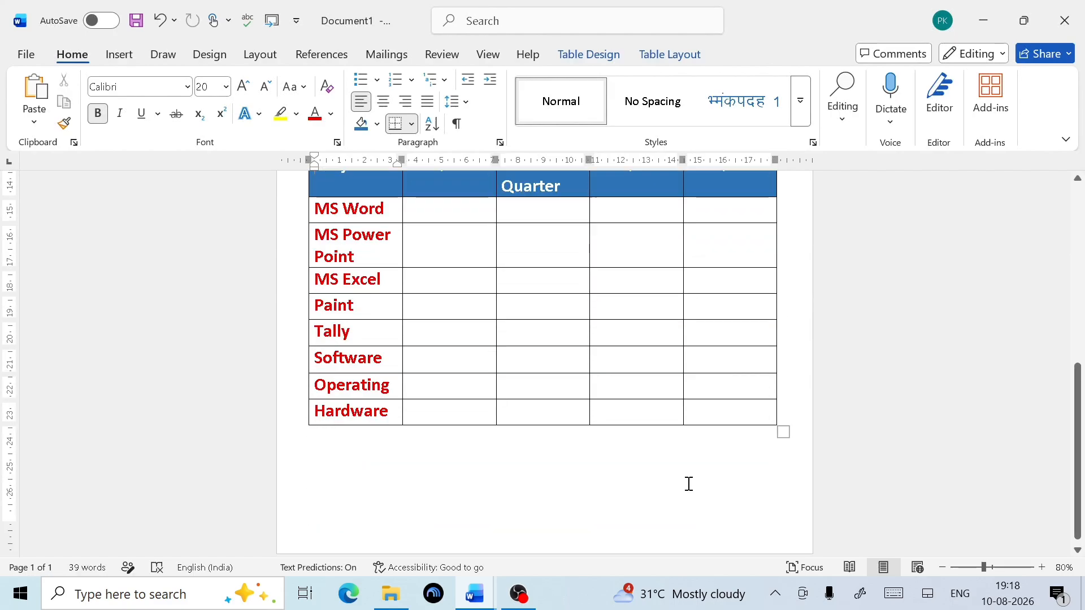
{"action": "scroll", "coordinate": [595, 438], "scroll_direction": "up", "scroll_amount": 3}
Step: Delete the empty line between the Course line and the marks table
{"action": "left_click", "coordinate": [336, 249]}
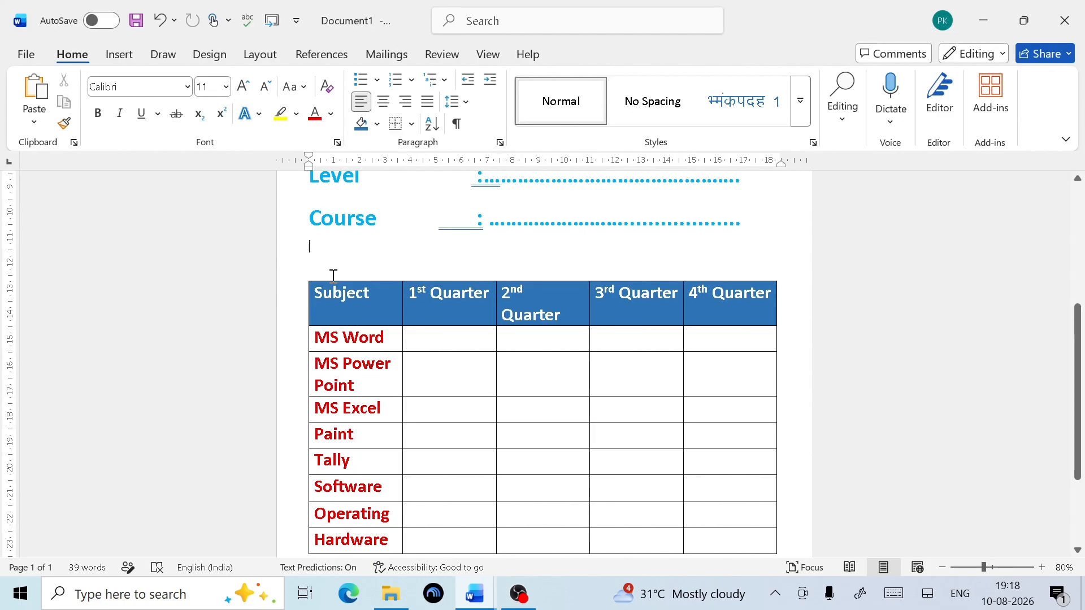
{"action": "key", "text": "Delete"}
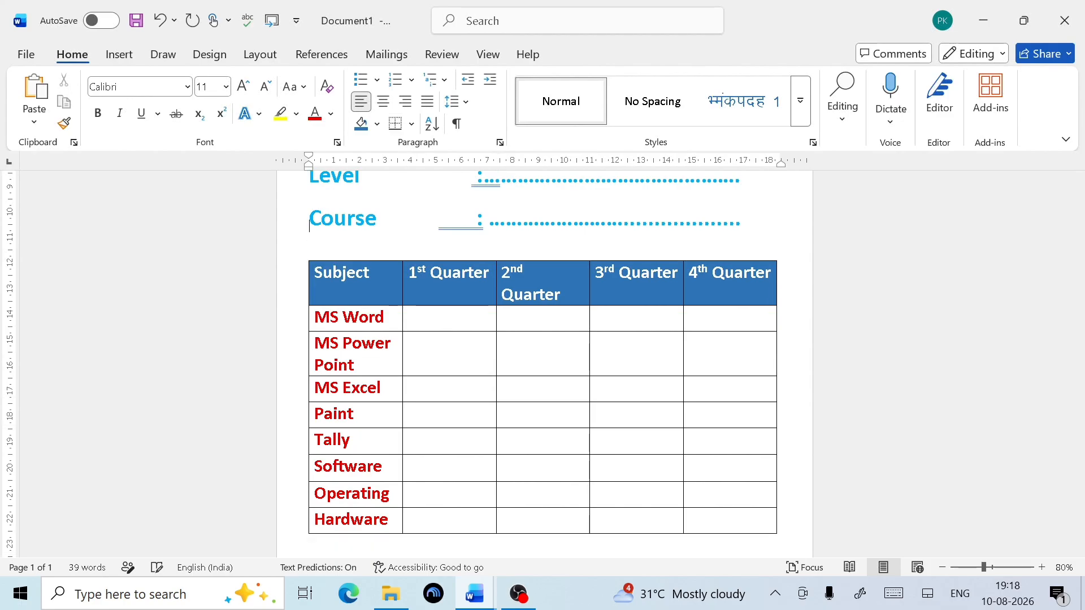
{"action": "scroll", "coordinate": [662, 380], "scroll_direction": "down", "scroll_amount": 3}
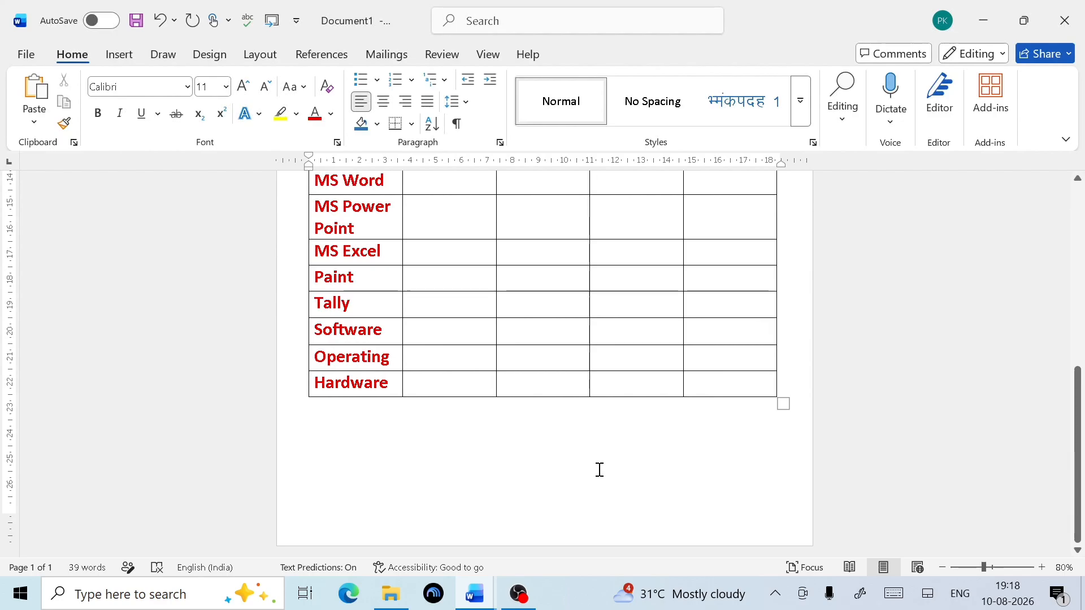
Step: Examine the footer section below the marks table in the reference document Report Card.docx
{"action": "left_click", "coordinate": [474, 593]}
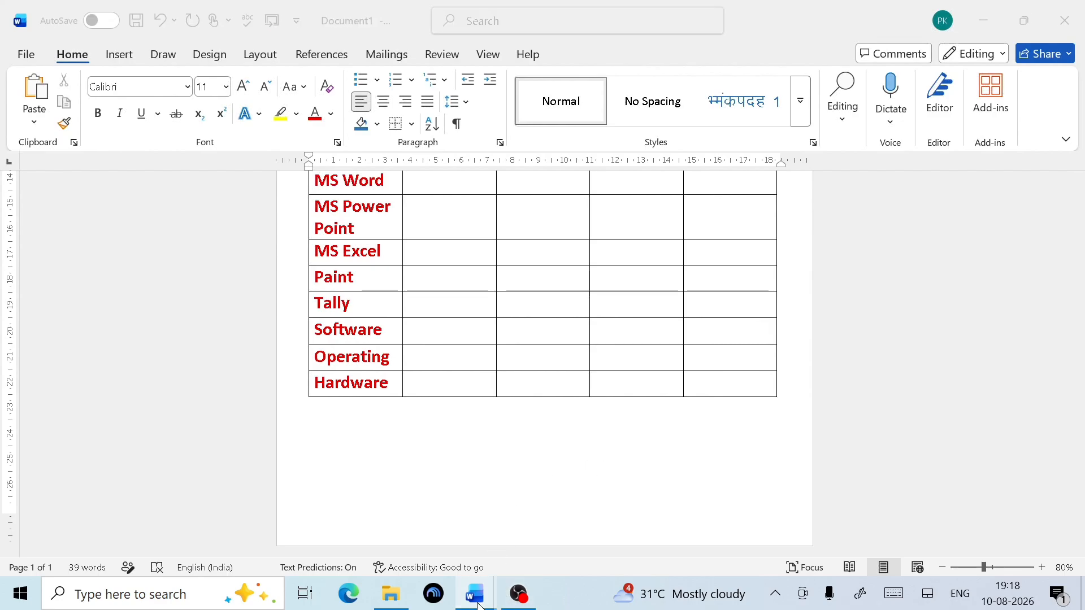
{"action": "left_click", "coordinate": [423, 556]}
{"action": "scroll", "coordinate": [448, 382], "scroll_direction": "down", "scroll_amount": 5}
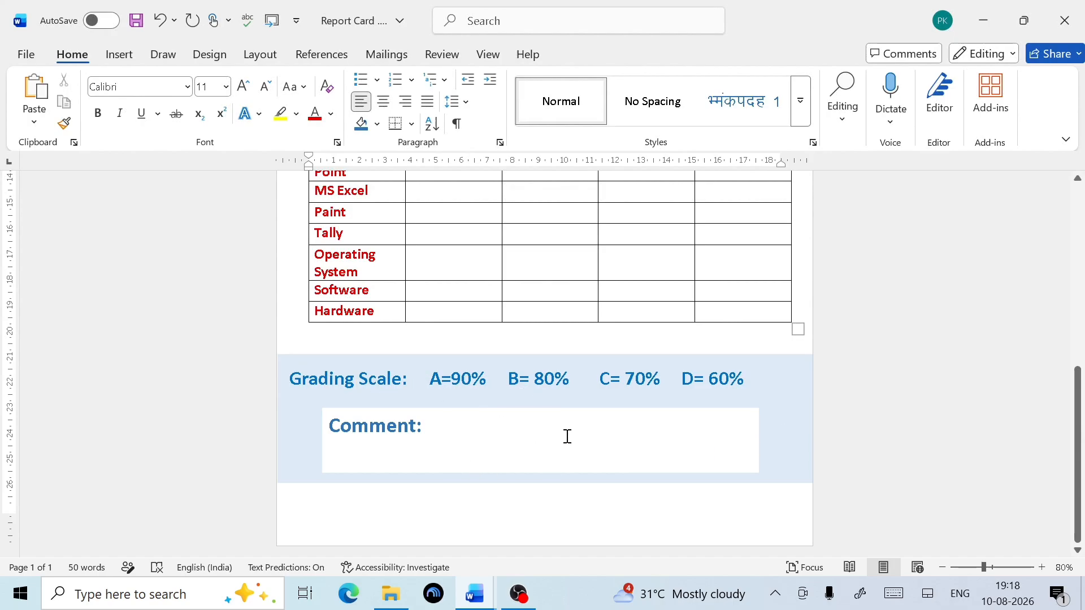
{"action": "left_click", "coordinate": [476, 601]}
{"action": "left_click", "coordinate": [586, 527]}
Step: Copy the light blue header rectangle and paste it on the empty line below the marks table
{"action": "scroll", "coordinate": [590, 520], "scroll_direction": "up", "scroll_amount": 5}
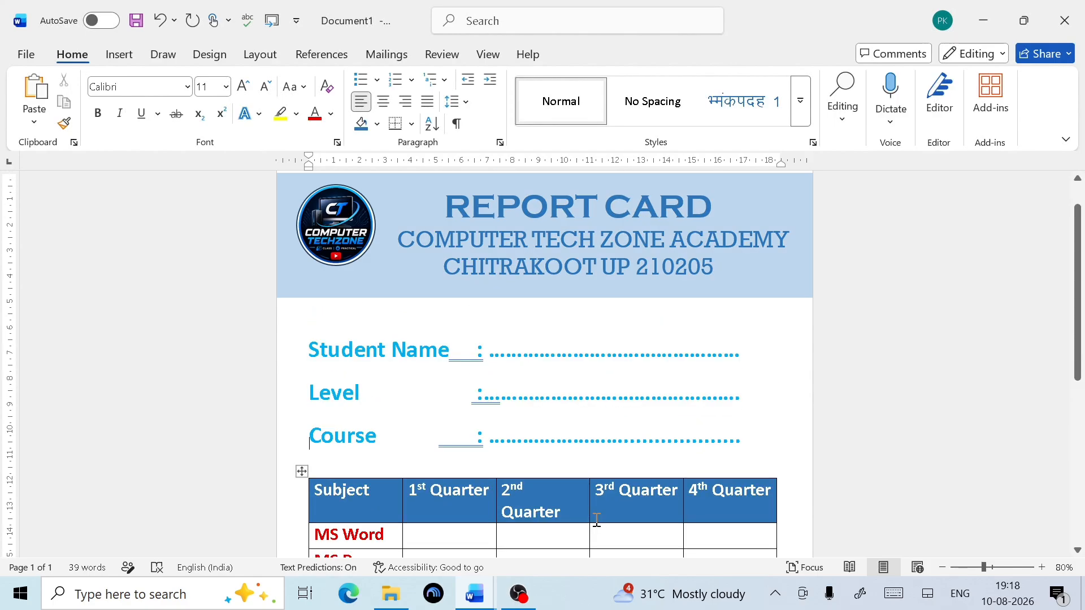
{"action": "left_click", "coordinate": [798, 321]}
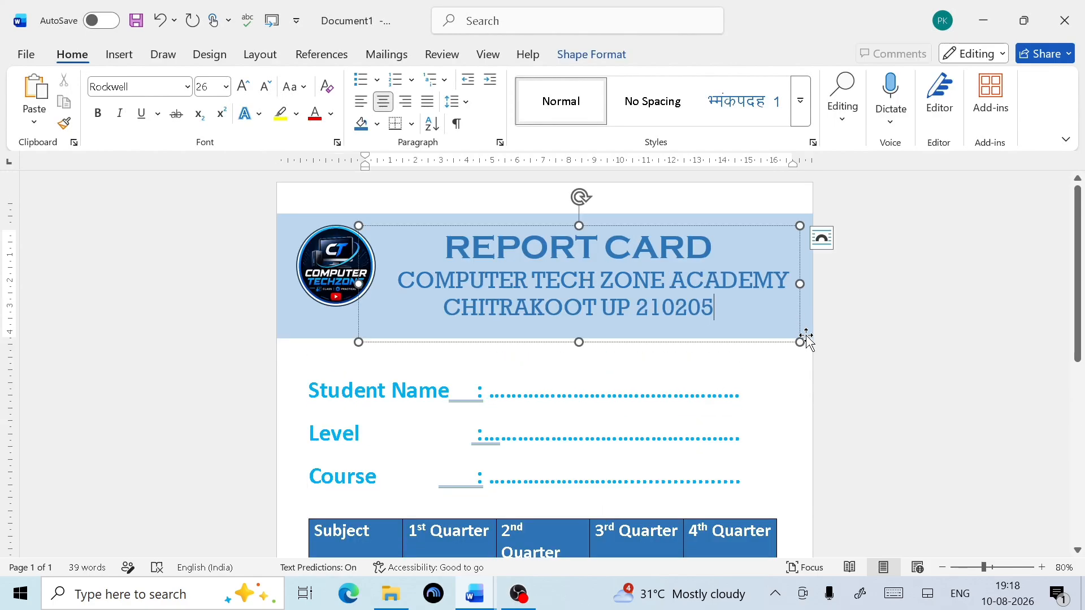
{"action": "left_click", "coordinate": [812, 339]}
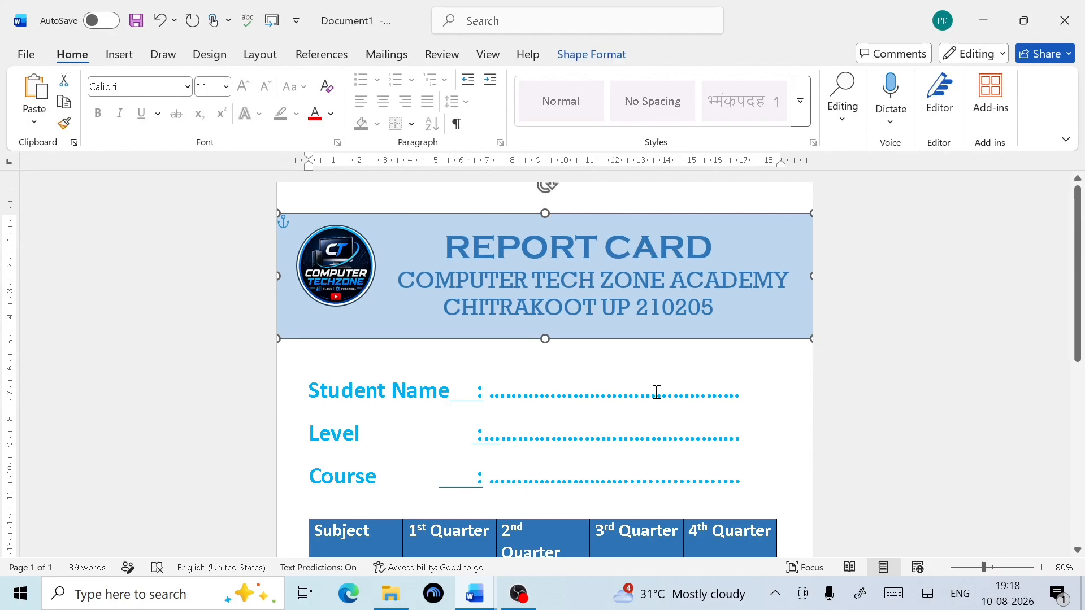
{"action": "scroll", "coordinate": [653, 392], "scroll_direction": "down", "scroll_amount": 10}
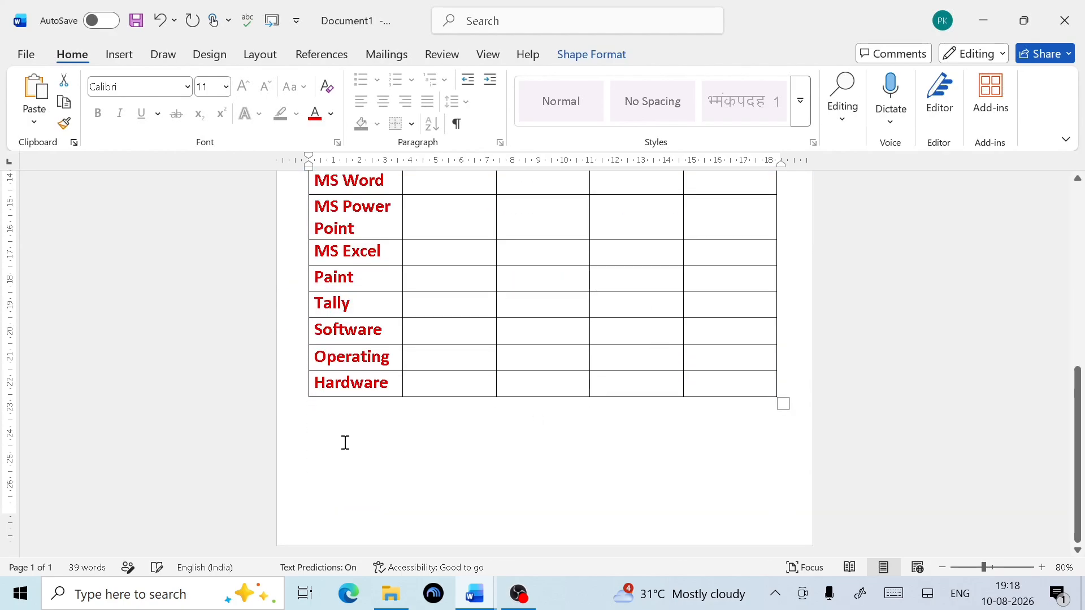
{"action": "left_click", "coordinate": [321, 429]}
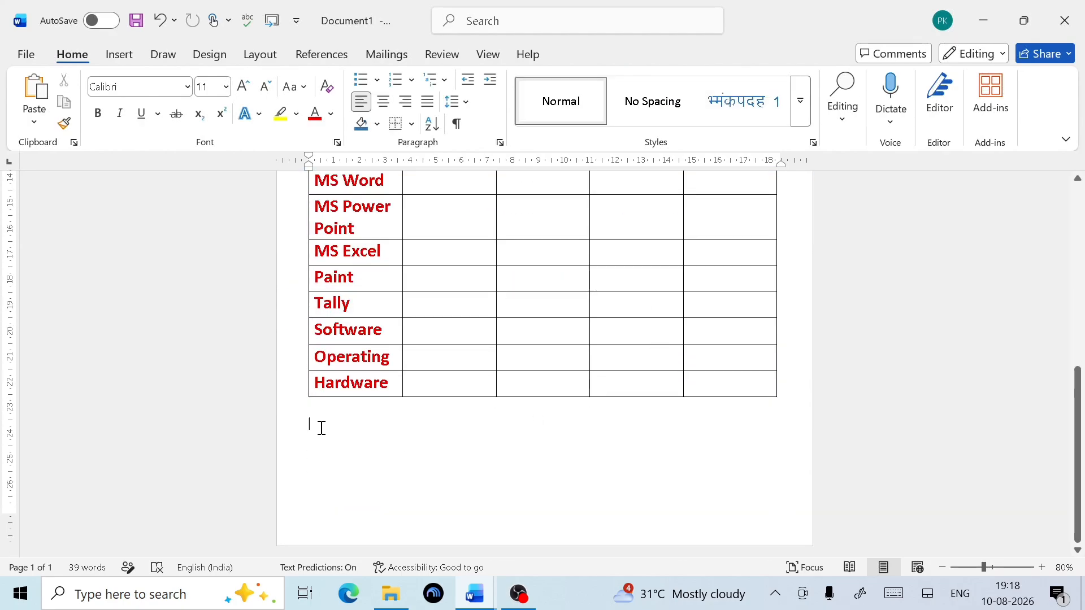
{"action": "key", "text": "ctrl+v"}
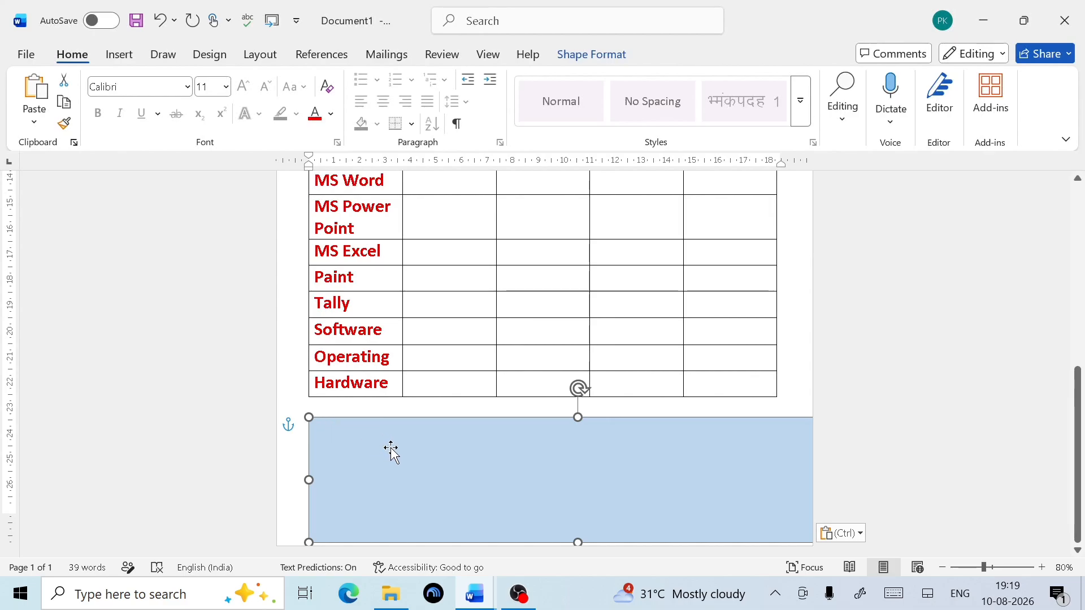
Step: Move the pasted blue rectangle up close to the table and left until it spans the full page width
{"action": "key", "text": "Up"}
{"action": "key", "text": "Up"}
{"action": "key", "text": "Up"}
{"action": "key", "text": "Up"}
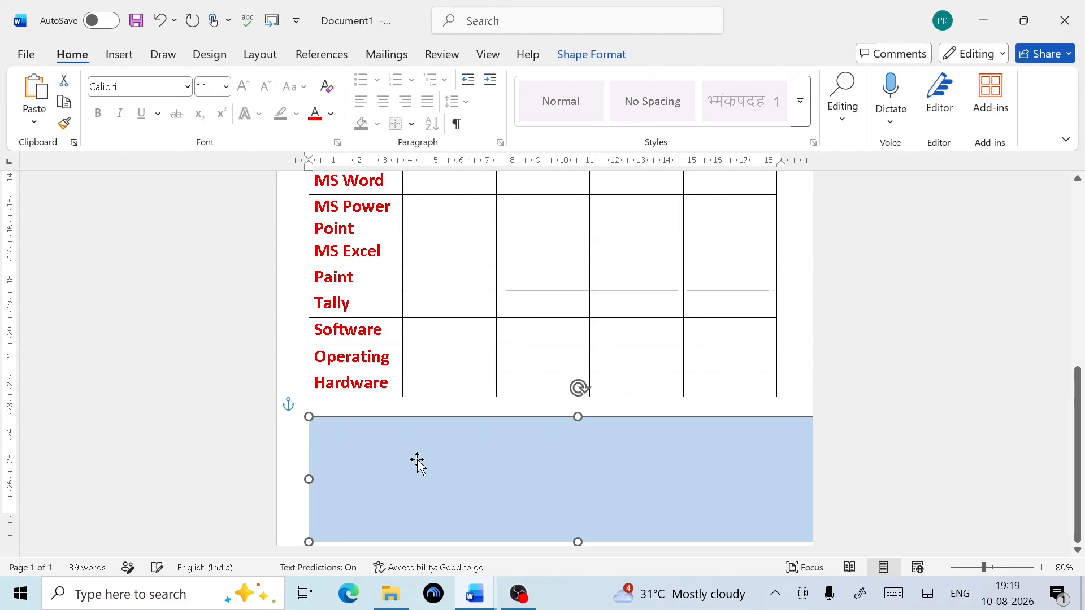
{"action": "key", "text": "Up"}
{"action": "key", "text": "Up"}
{"action": "key", "text": "Up"}
{"action": "key", "text": "Up"}
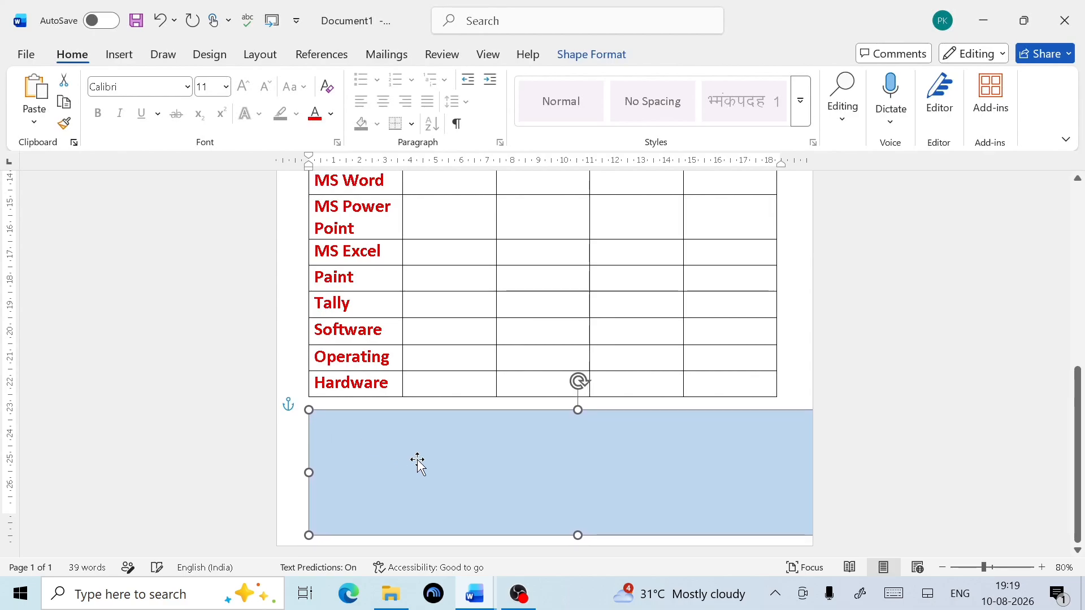
{"action": "key", "text": "Left"}
{"action": "key", "text": "Left"}
{"action": "key", "text": "Left"}
{"action": "key", "text": "Left"}
{"action": "key", "text": "Left"}
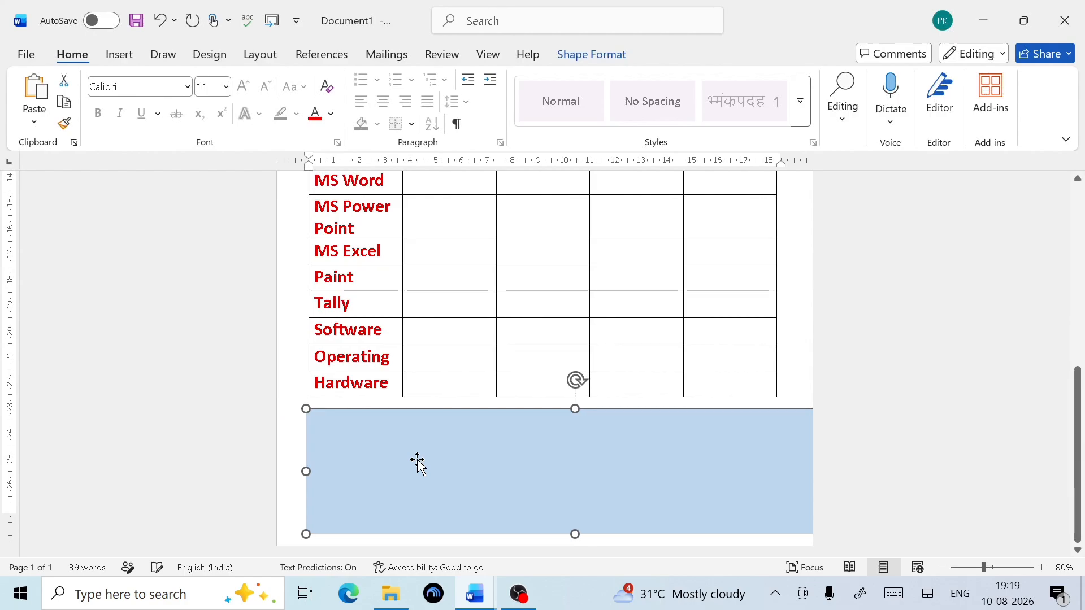
{"action": "key", "text": "Left"}
{"action": "key", "text": "Left"}
{"action": "key", "text": "Left"}
{"action": "key", "text": "Left"}
{"action": "key", "text": "Left"}
{"action": "key", "text": "Left"}
{"action": "key", "text": "Left"}
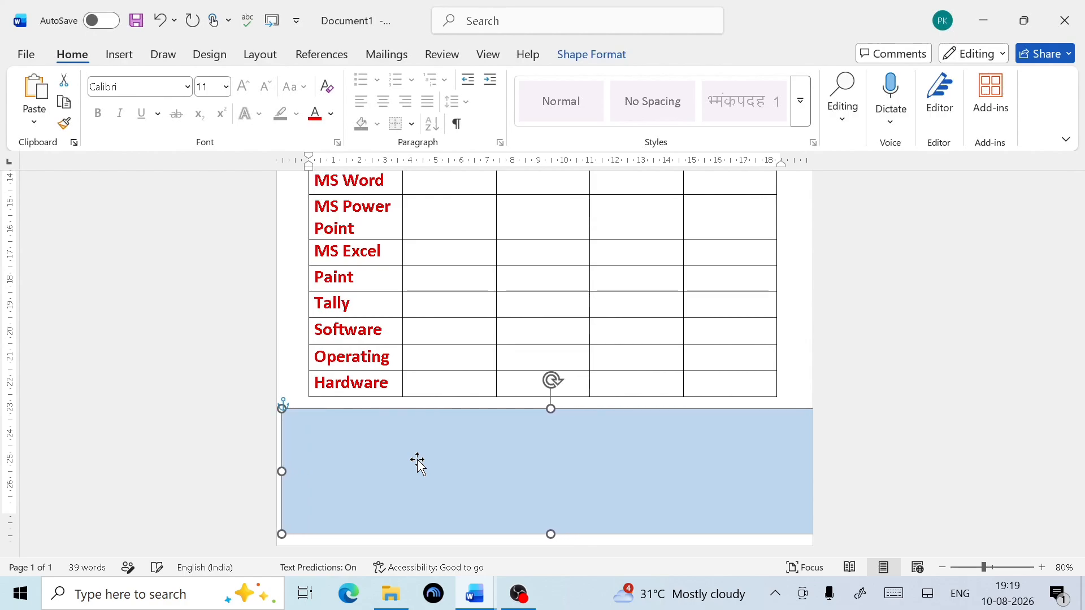
{"action": "key", "text": "Left"}
{"action": "key", "text": "Left"}
{"action": "key", "text": "Left"}
{"action": "key", "text": "Left"}
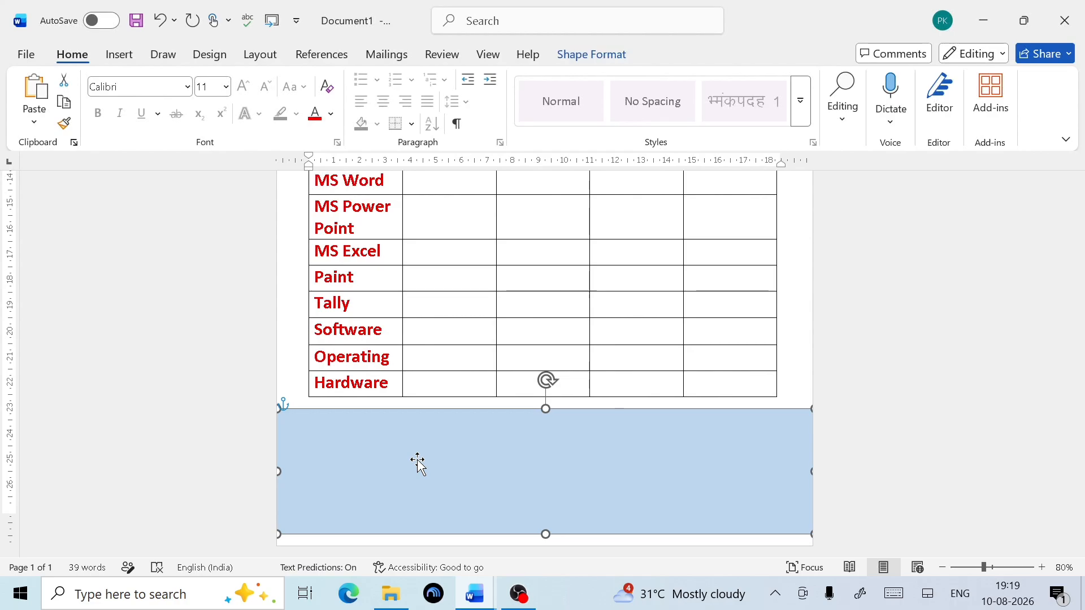
{"action": "scroll", "coordinate": [418, 460], "scroll_direction": "up", "scroll_amount": 3}
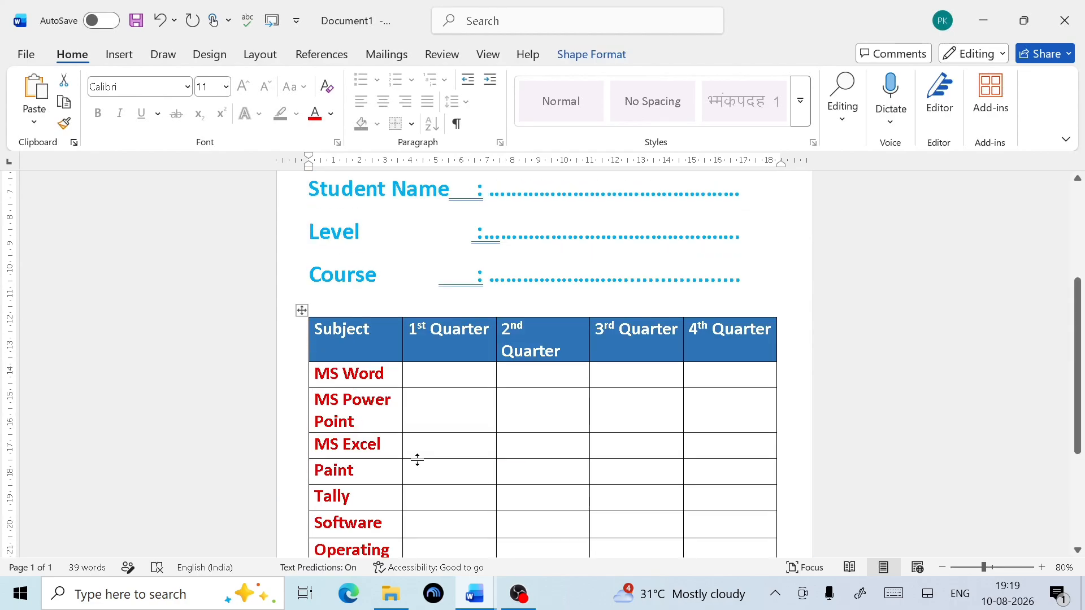
{"action": "scroll", "coordinate": [418, 461], "scroll_direction": "down", "scroll_amount": 3}
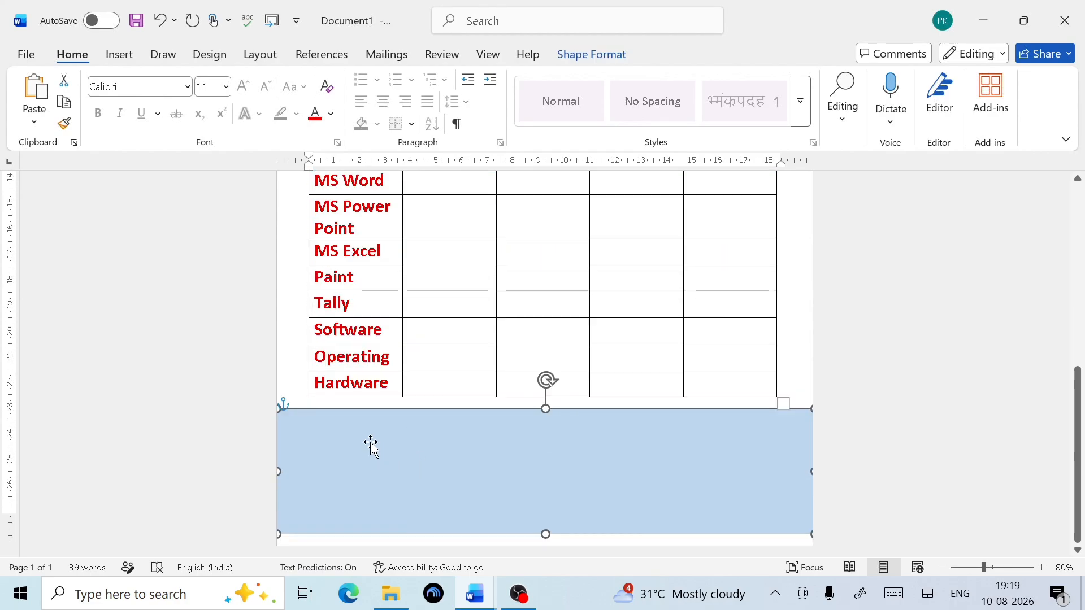
{"action": "left_click", "coordinate": [935, 383]}
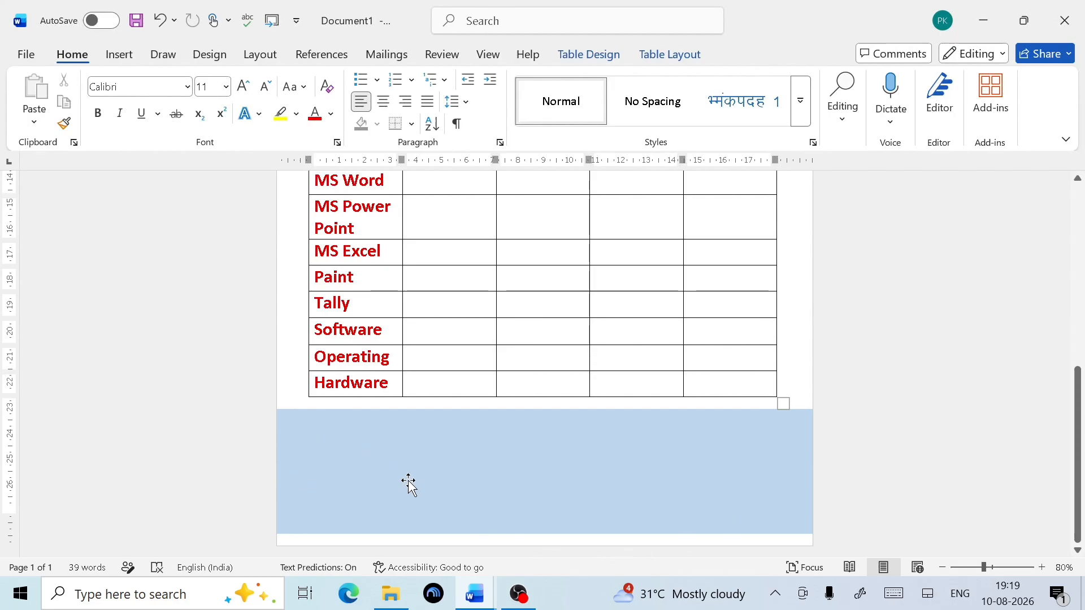
Step: Switch to the reference document Report Card.docx and check its grading scale and comment box layout
{"action": "left_click", "coordinate": [473, 600]}
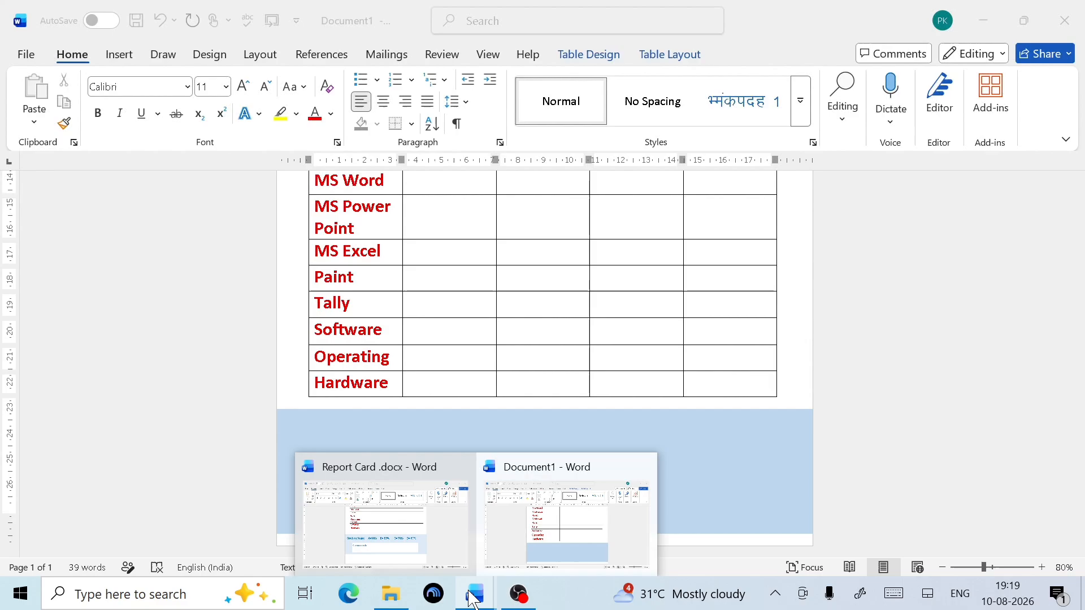
{"action": "left_click", "coordinate": [404, 538]}
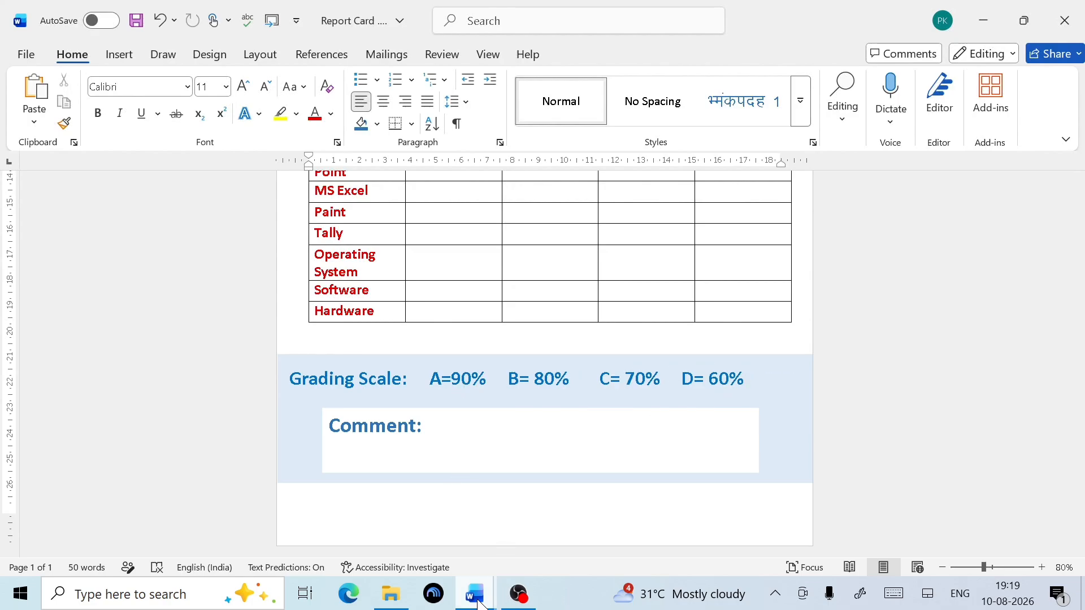
Step: Return to Document1 and draw a text box about 16 cm wide and 1.4 cm high inside the blue footer rectangle
{"action": "mouse_move", "coordinate": [475, 594]}
{"action": "left_click", "coordinate": [533, 548]}
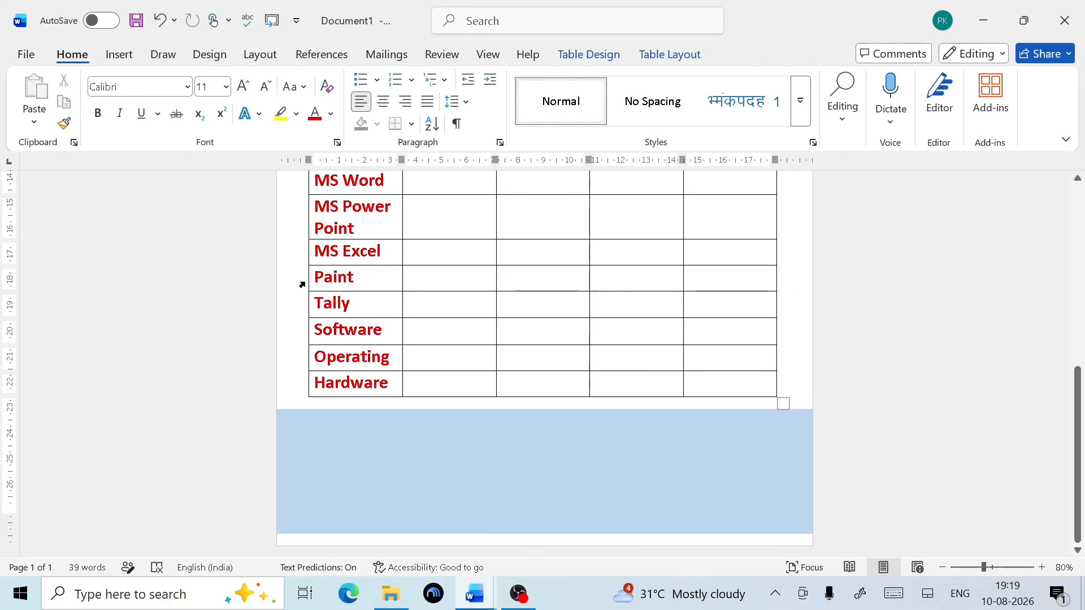
{"action": "left_click", "coordinate": [124, 61]}
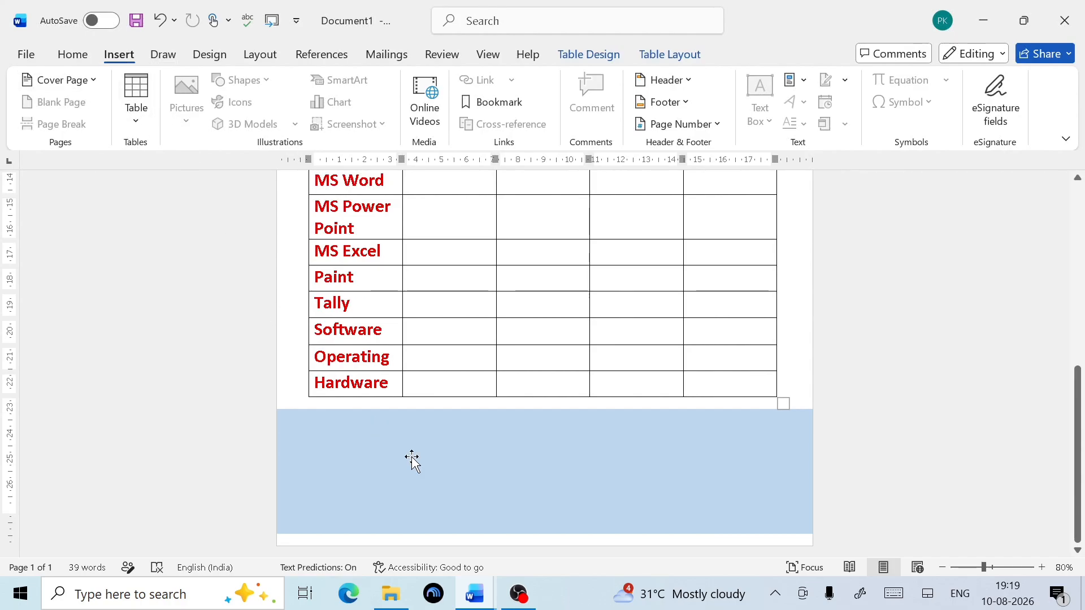
{"action": "left_click", "coordinate": [441, 483]}
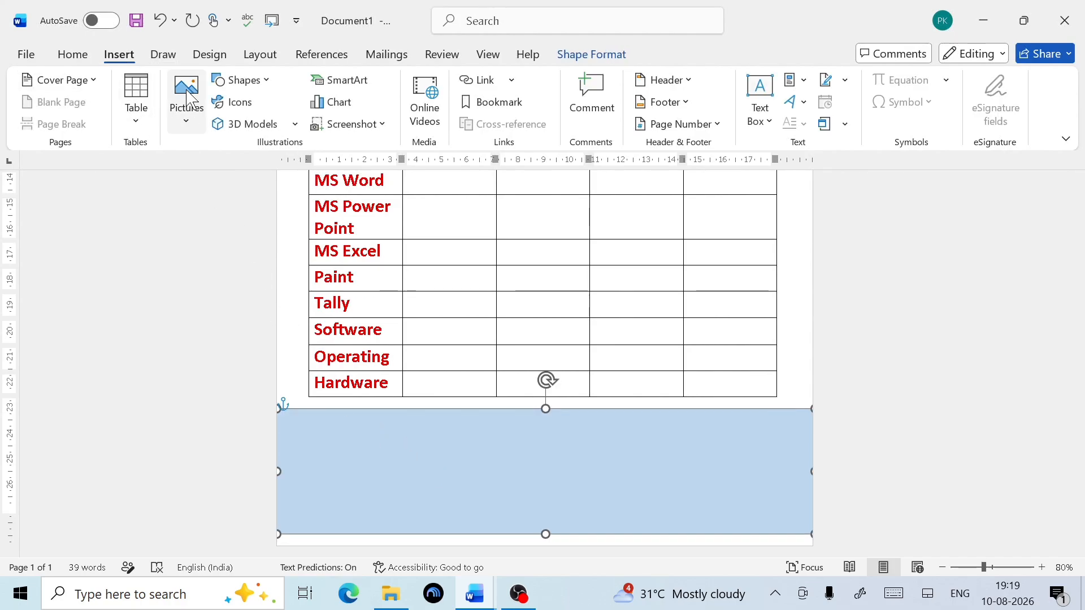
{"action": "left_click", "coordinate": [241, 80]}
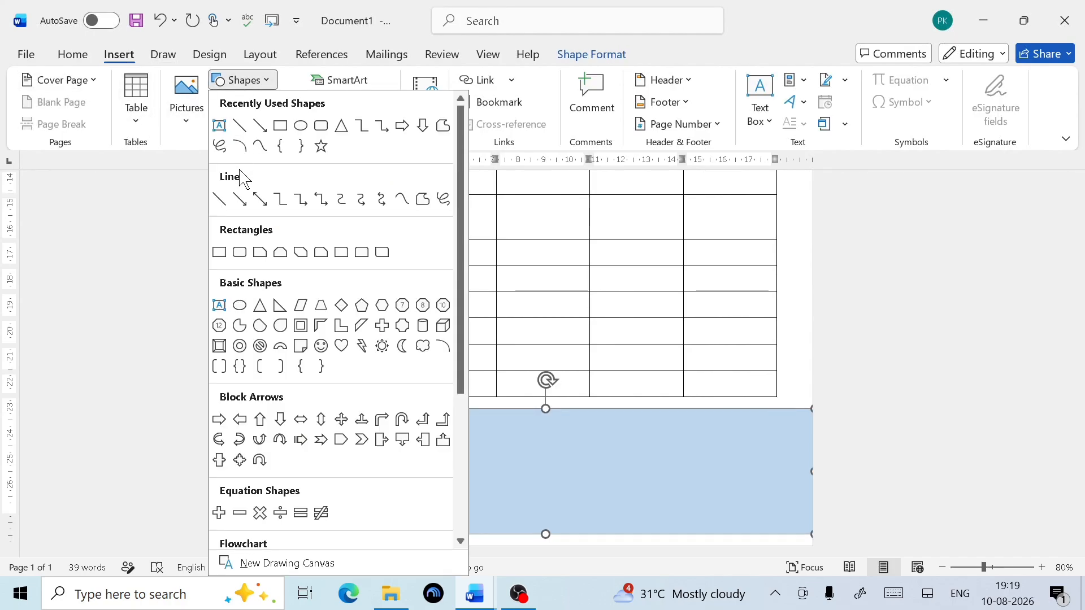
{"action": "left_click", "coordinate": [219, 125]}
{"action": "left_click_drag", "start_coordinate": [325, 434], "coordinate": [735, 468]}
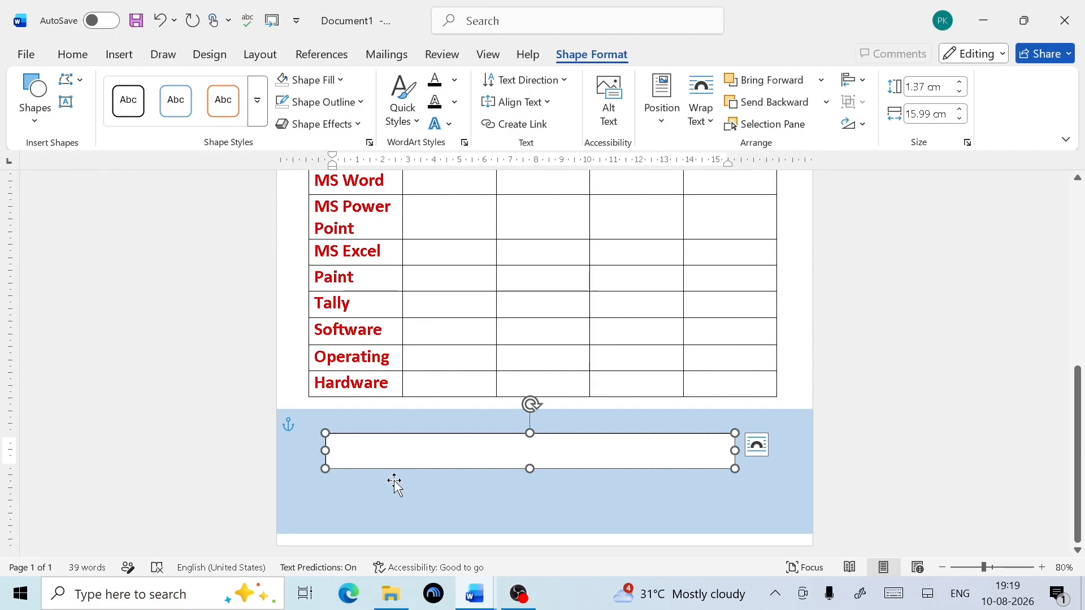
Step: Enter "Grading Scale: A=90% B= 80% C=70% D= 60%" on one line in the footer text box, with spaces between the grades
{"action": "type", "text": "Gr"}
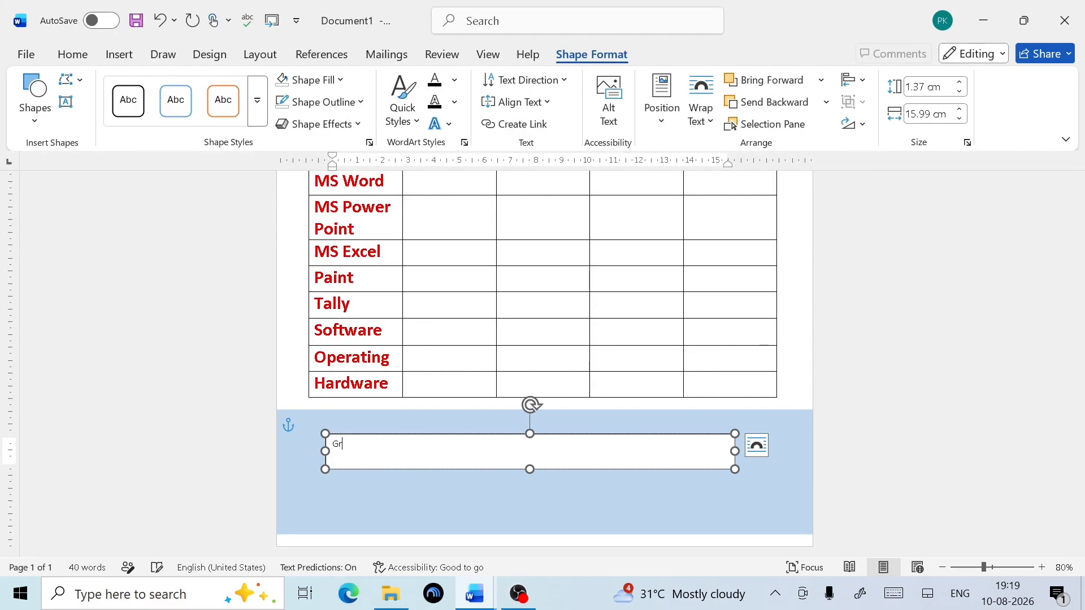
{"action": "type", "text": "ading Scale:"}
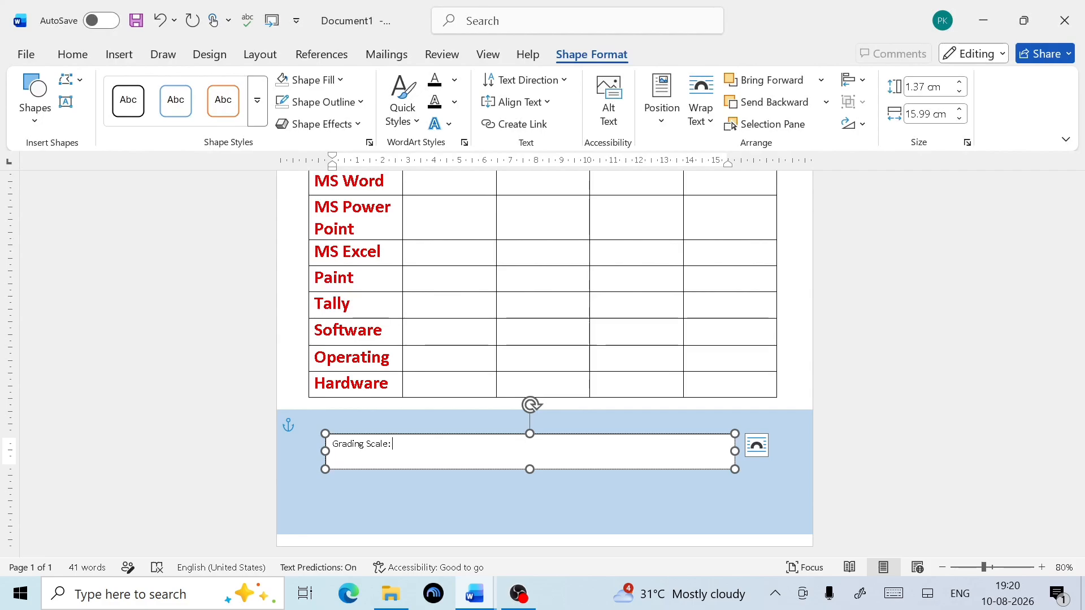
{"action": "type", "text": "A=90%"}
{"action": "type", "text": "B= 80%  C="}
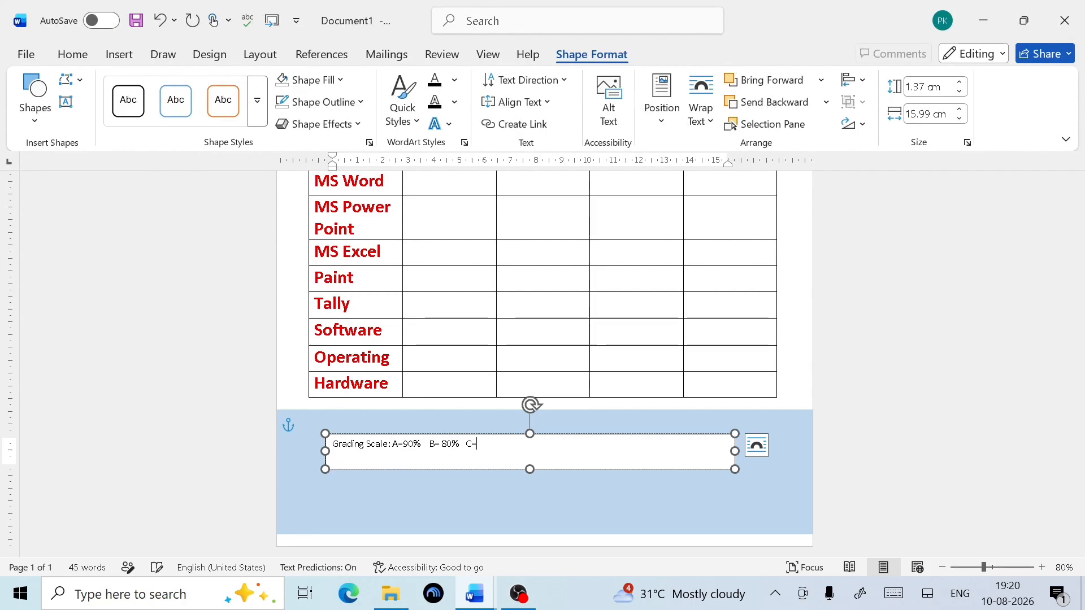
{"action": "type", "text": "70%"}
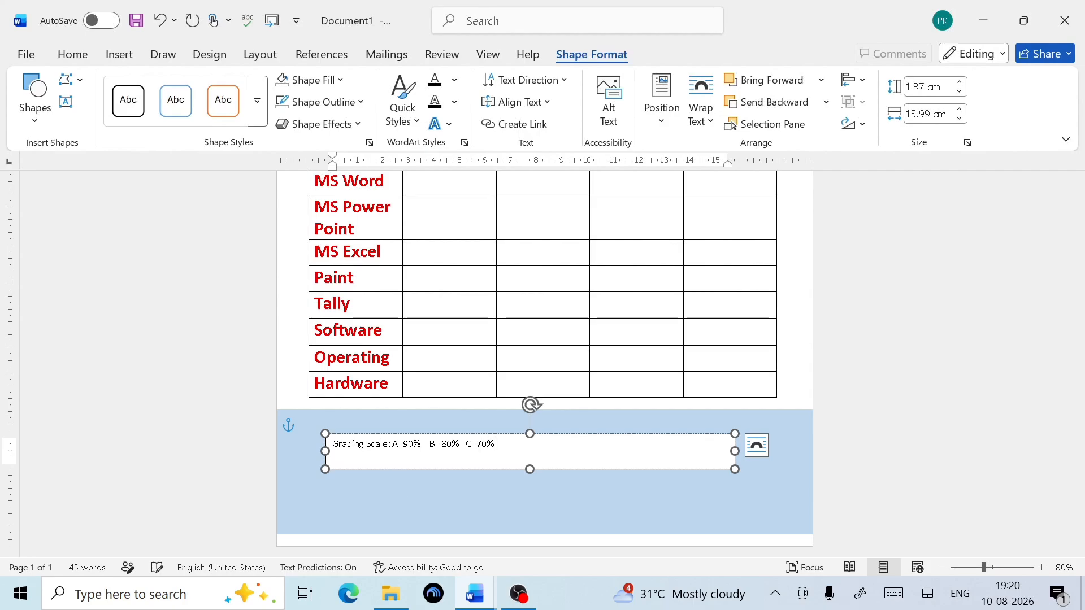
{"action": "type", "text": "      D"}
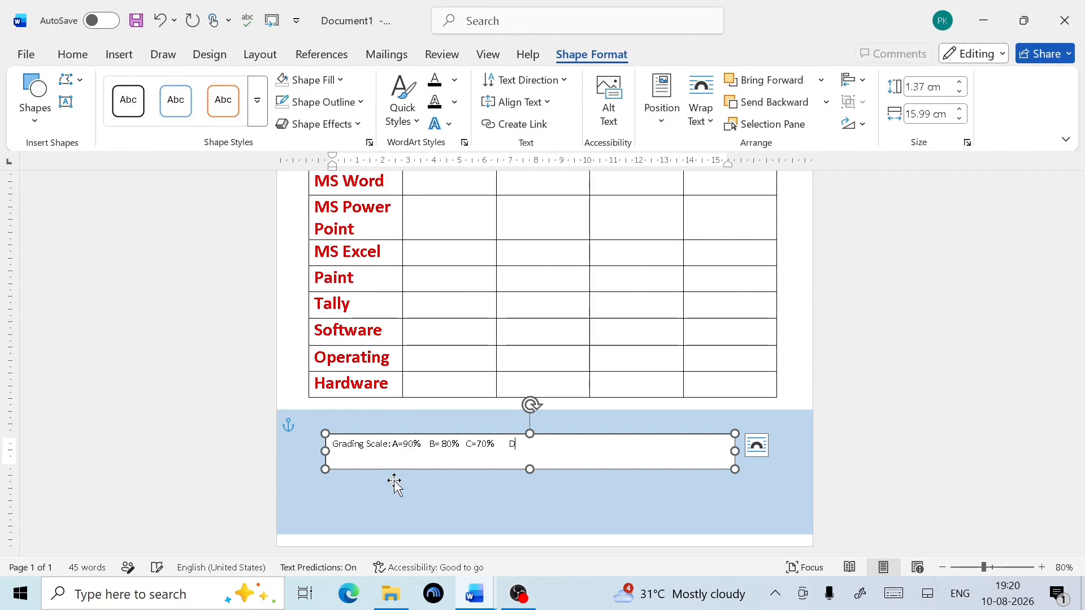
{"action": "type", "text": "="}
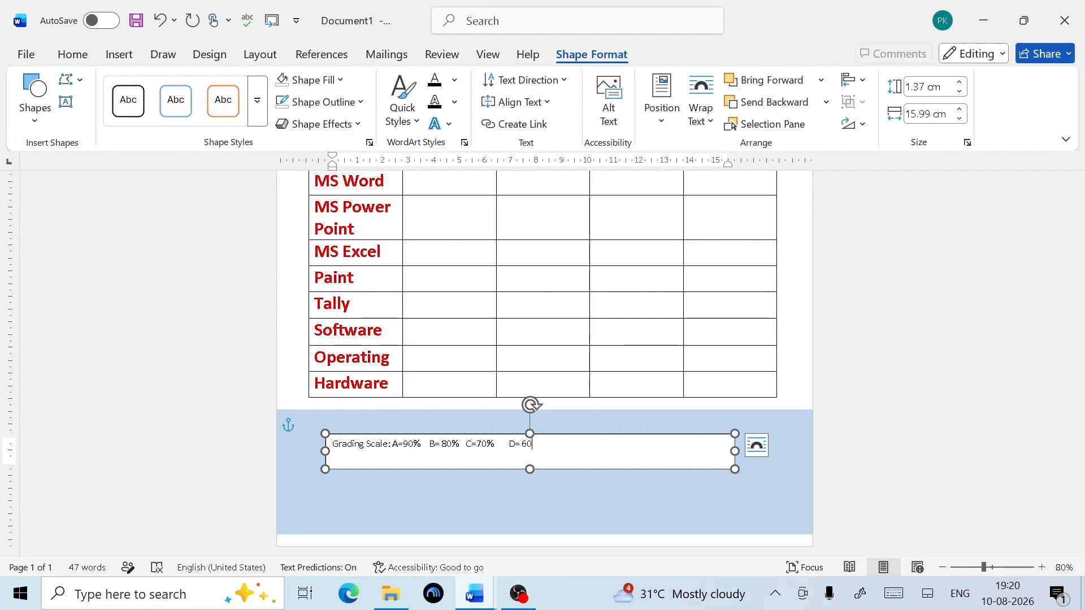
{"action": "type", "text": "60%"}
Step: Format the whole grading scale line as 20 pt, bold, in the standard blue font colour
{"action": "left_click_drag", "start_coordinate": [576, 443], "coordinate": [339, 444]}
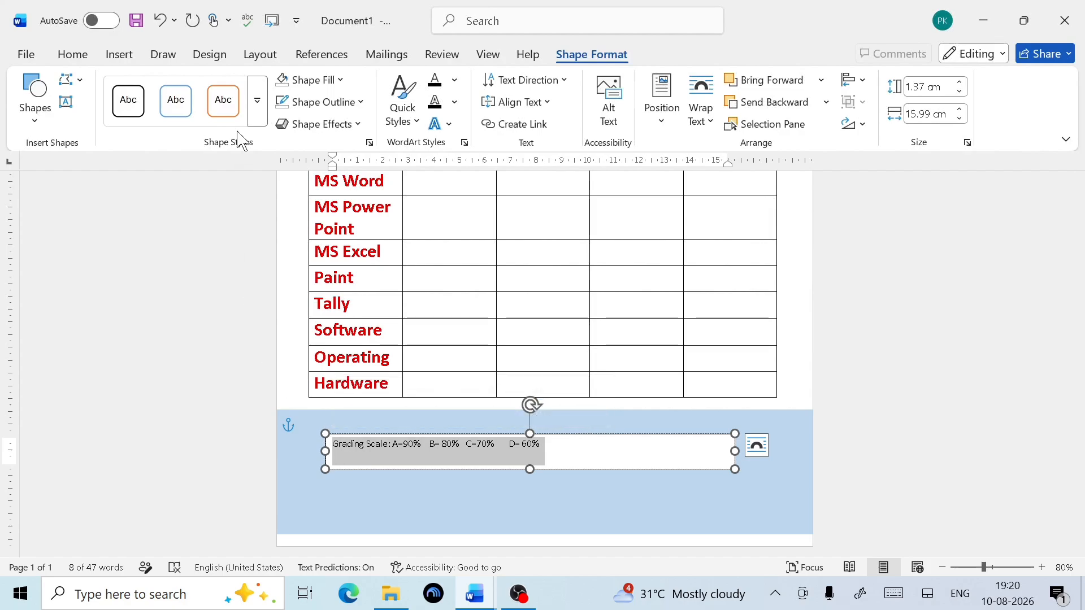
{"action": "left_click", "coordinate": [73, 55]}
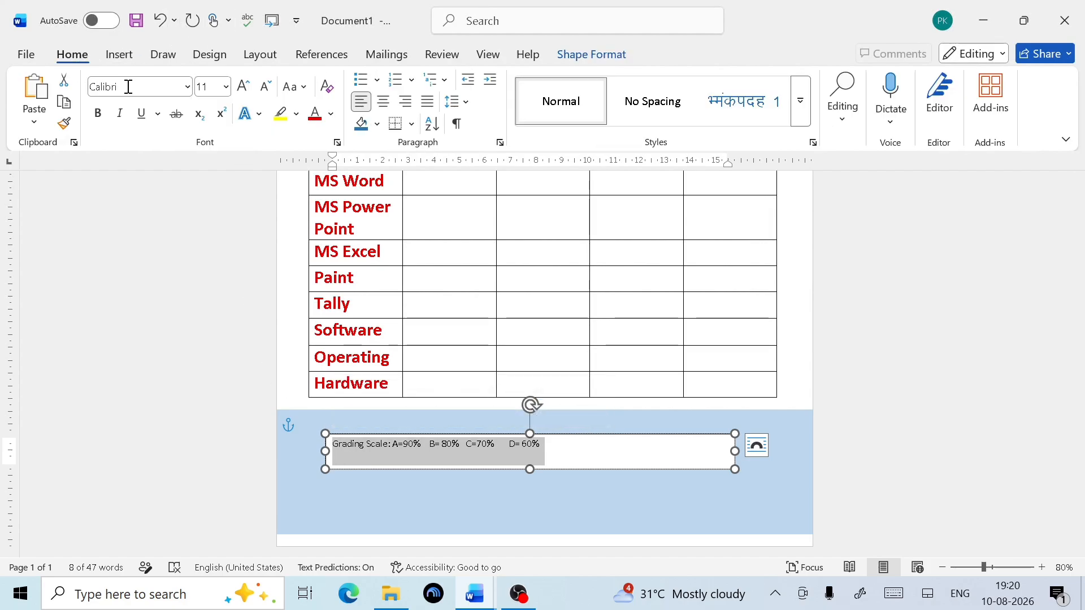
{"action": "left_click", "coordinate": [244, 87]}
{"action": "left_click", "coordinate": [245, 87]}
{"action": "left_click", "coordinate": [245, 86]}
{"action": "left_click", "coordinate": [245, 87]}
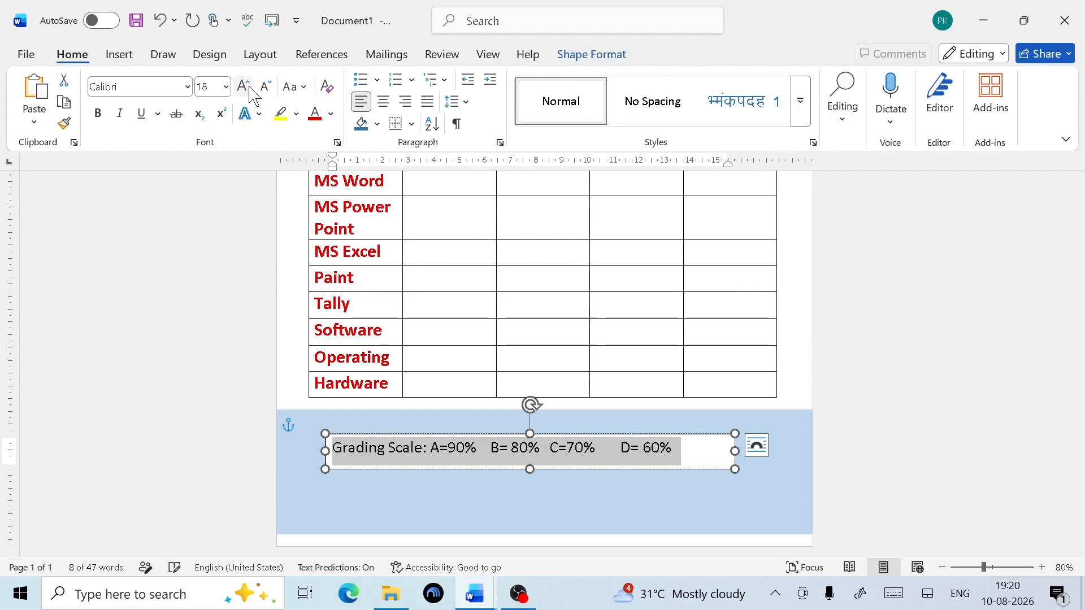
{"action": "left_click", "coordinate": [245, 86]}
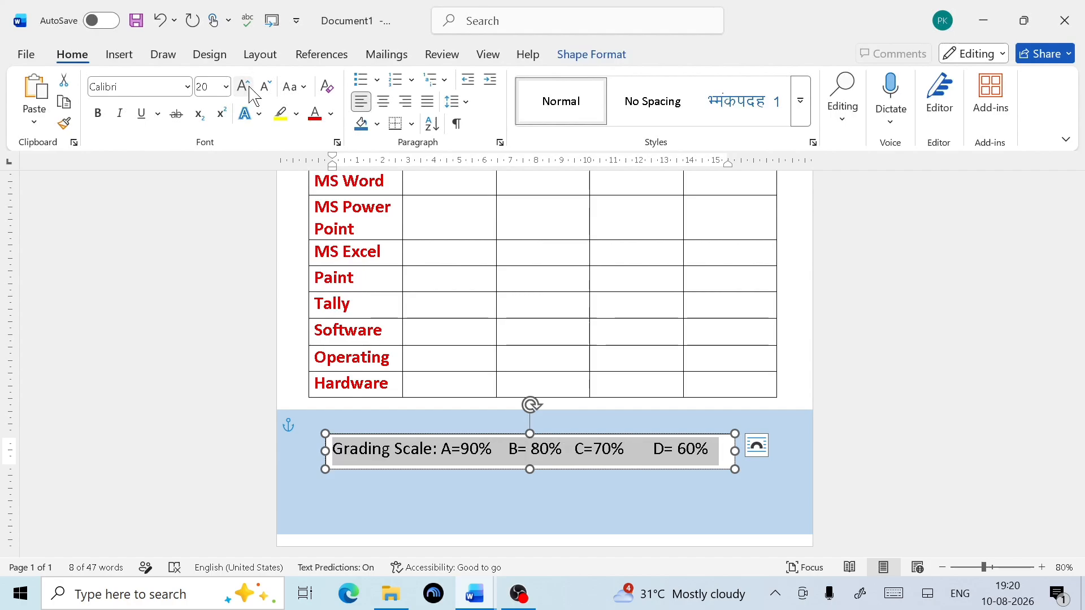
{"action": "left_click", "coordinate": [98, 115]}
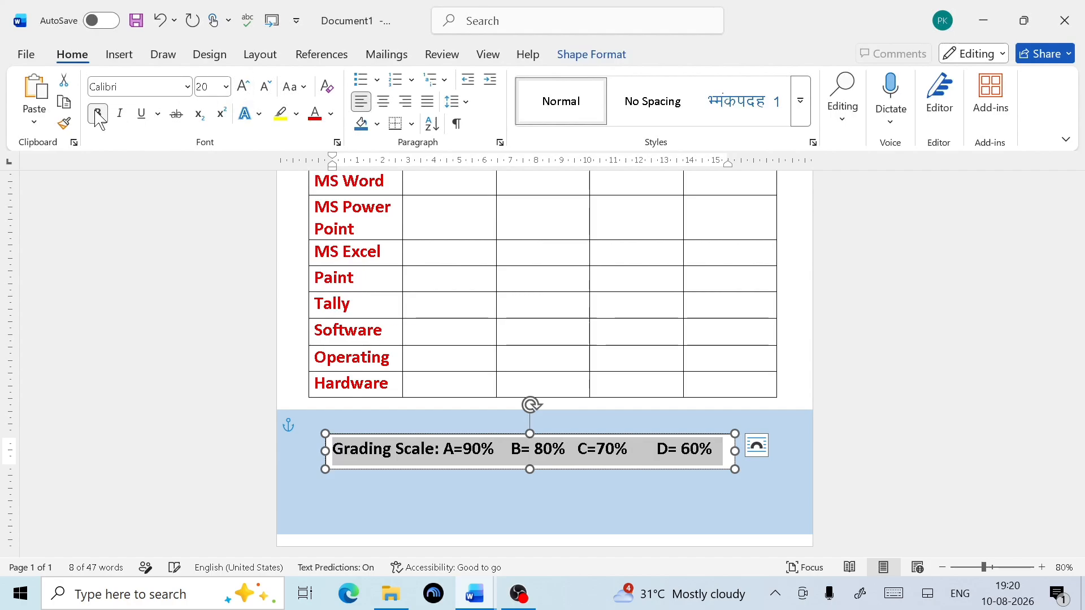
{"action": "left_click", "coordinate": [331, 115]}
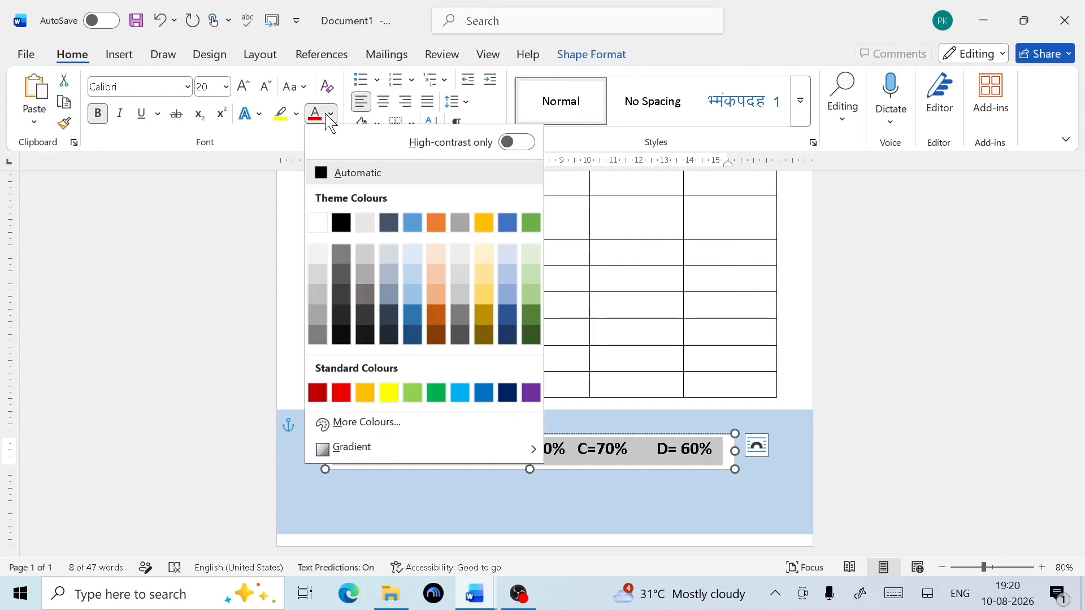
{"action": "left_click", "coordinate": [475, 398]}
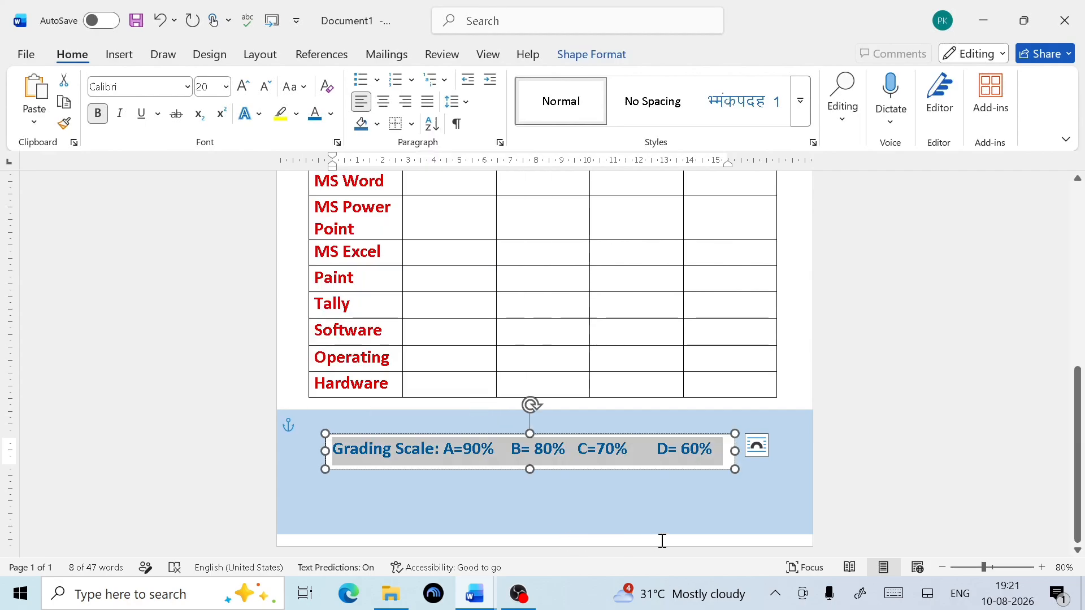
{"action": "left_click", "coordinate": [720, 478]}
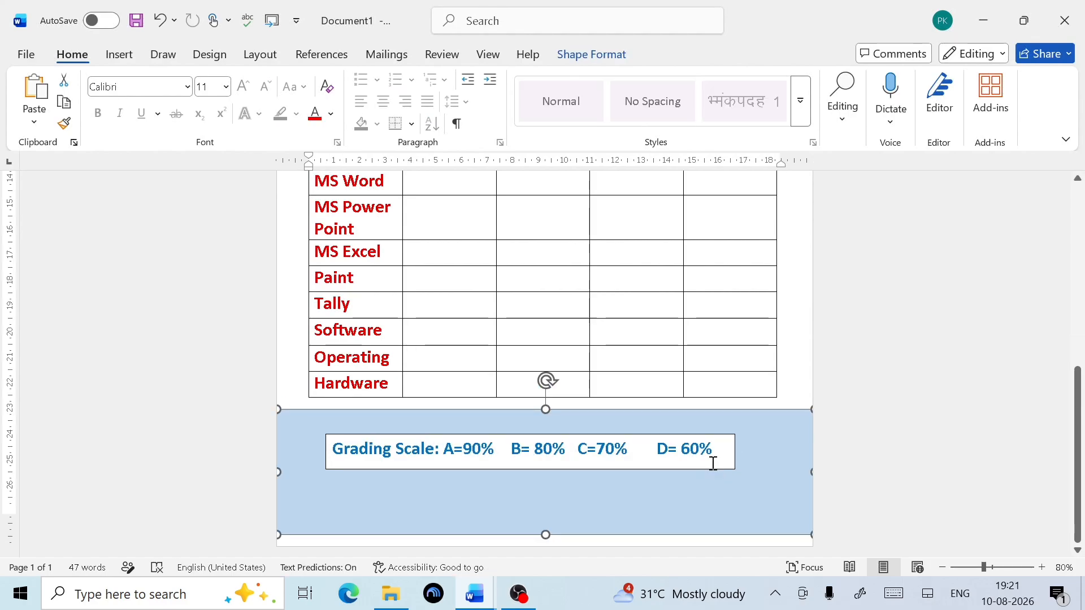
Step: Move the grading scale text box up and left so it sits near the upper edge of the blue rectangle
{"action": "left_click", "coordinate": [713, 455]}
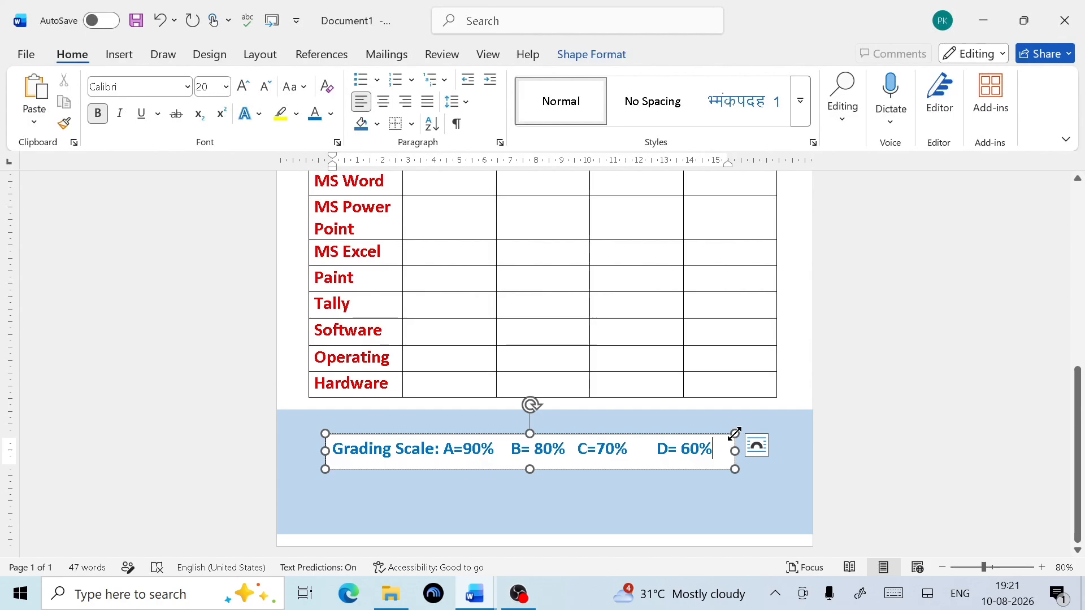
{"action": "left_click", "coordinate": [734, 434]}
{"action": "key", "text": "Up"}
{"action": "key", "text": "Up"}
{"action": "key", "text": "Up"}
{"action": "key", "text": "Up"}
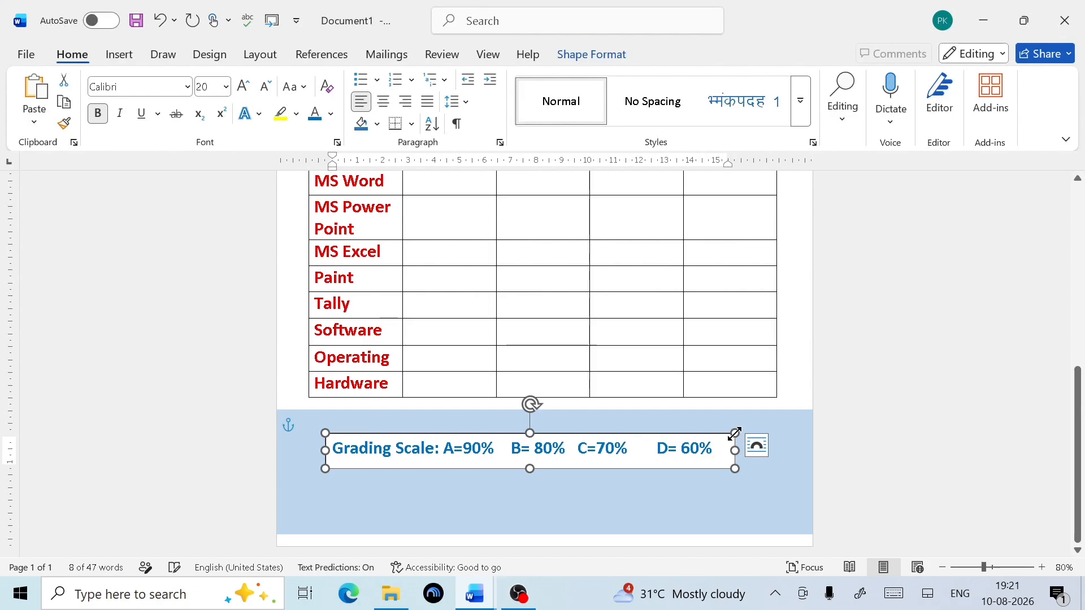
{"action": "key", "text": "Left"}
{"action": "key", "text": "Left"}
{"action": "key", "text": "Left"}
{"action": "key", "text": "Left"}
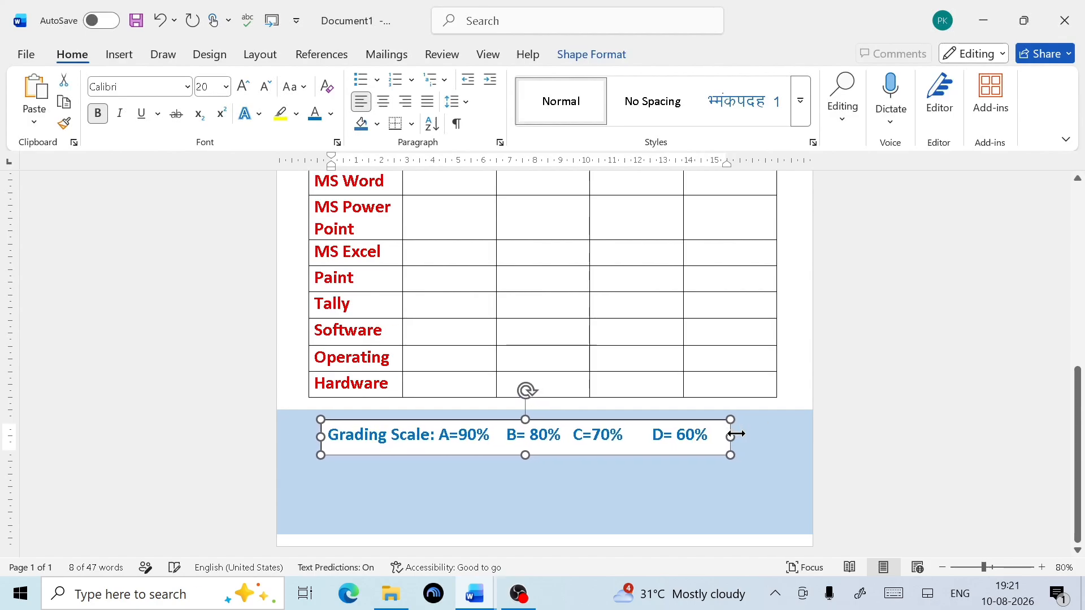
{"action": "key", "text": "Down"}
{"action": "key", "text": "Down"}
{"action": "key", "text": "Down"}
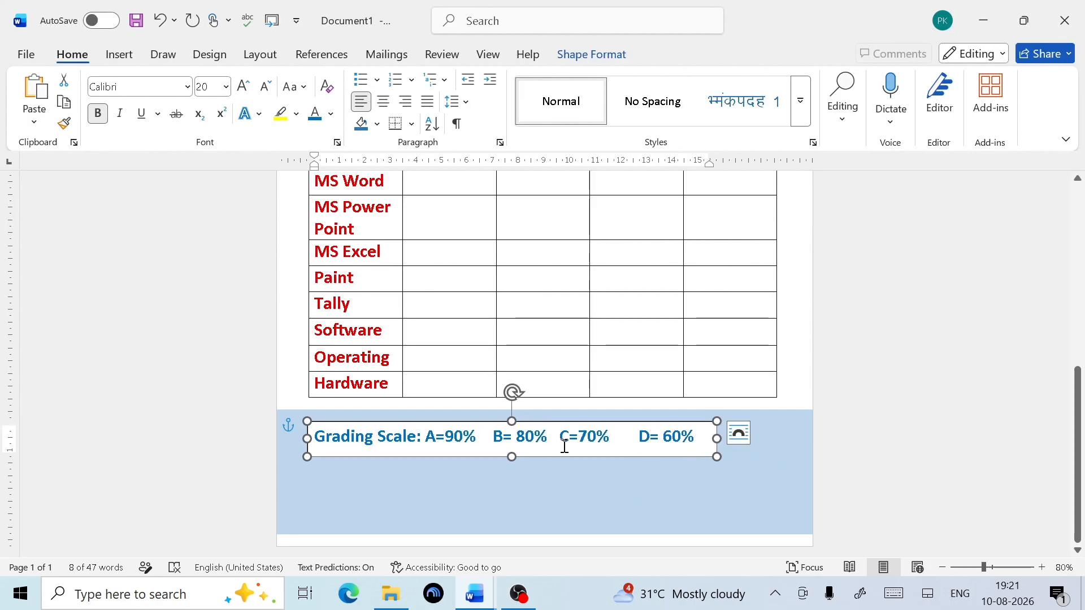
Step: Set the grading scale text box to No Fill and No Outline
{"action": "left_click", "coordinate": [588, 61]}
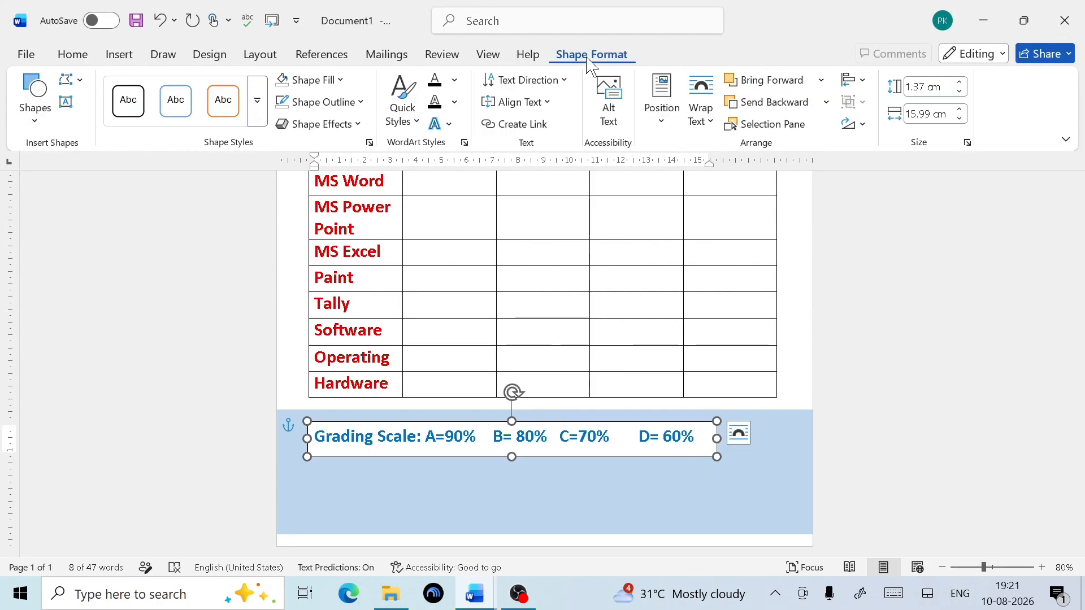
{"action": "left_click", "coordinate": [321, 82]}
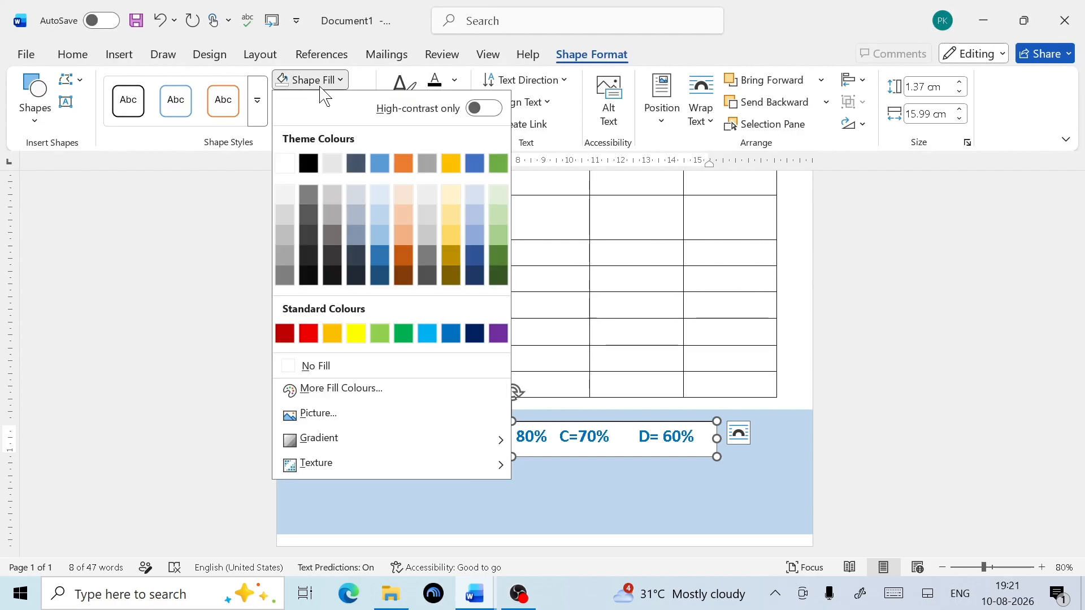
{"action": "left_click", "coordinate": [338, 367]}
{"action": "left_click", "coordinate": [354, 104]}
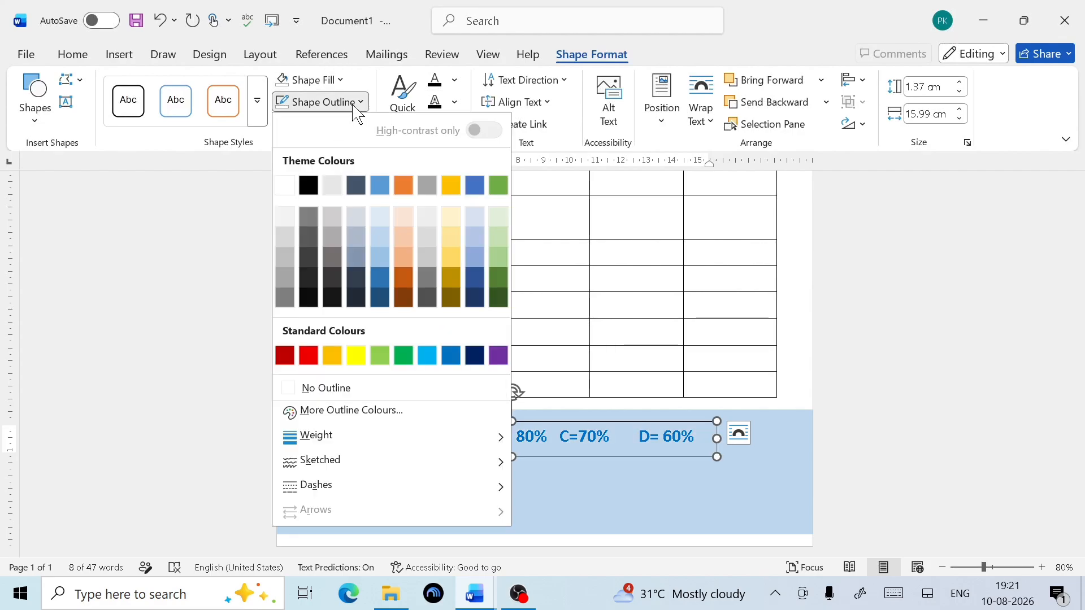
{"action": "left_click", "coordinate": [333, 388]}
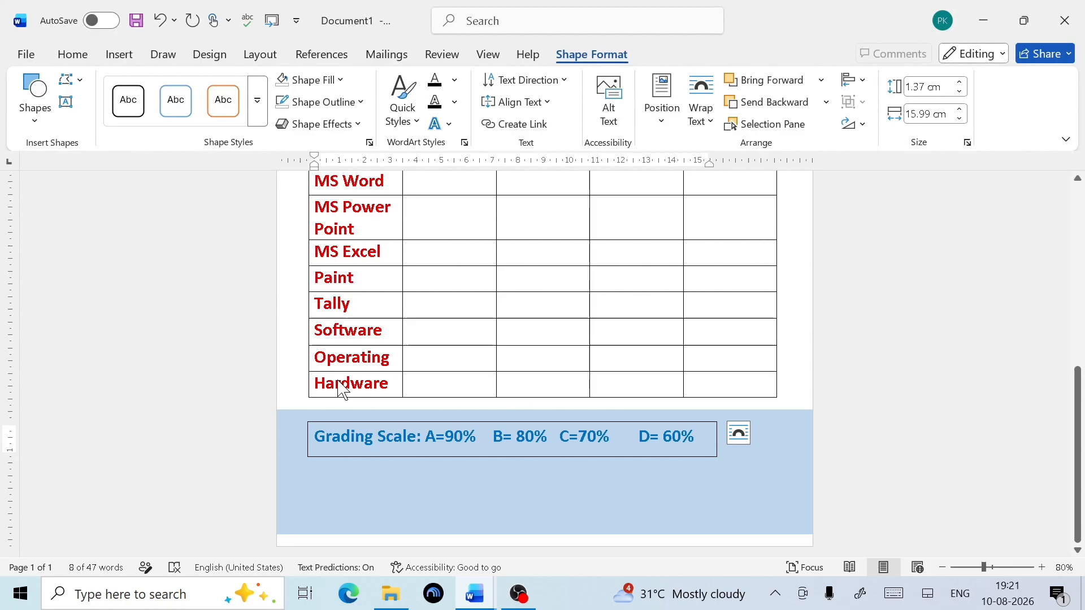
{"action": "left_click", "coordinate": [500, 493]}
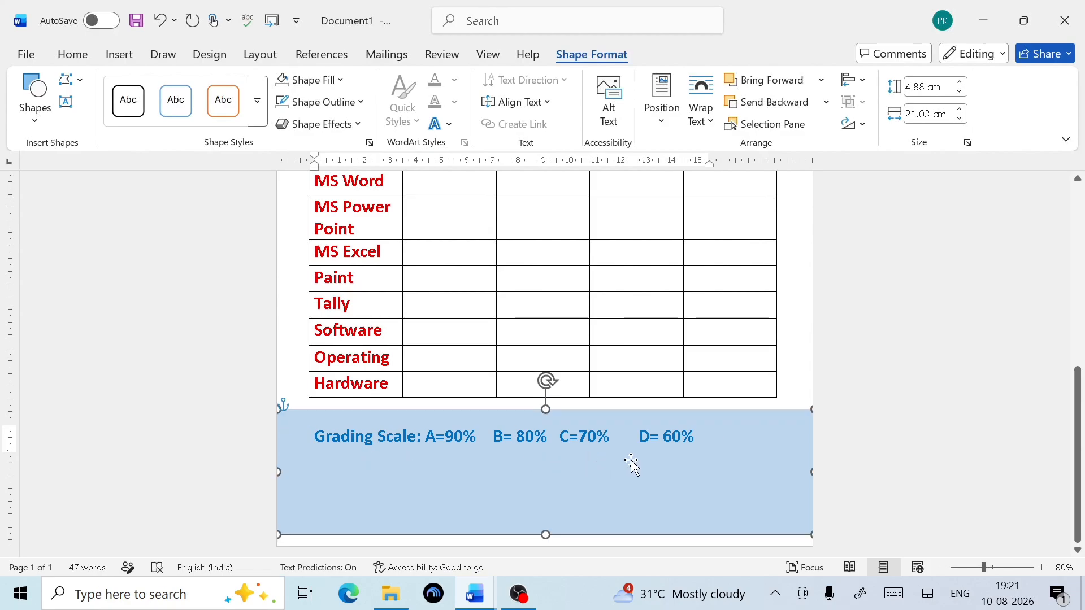
Step: Duplicate the grading scale text box and move the copy down below the original inside the blue rectangle
{"action": "left_click", "coordinate": [701, 441]}
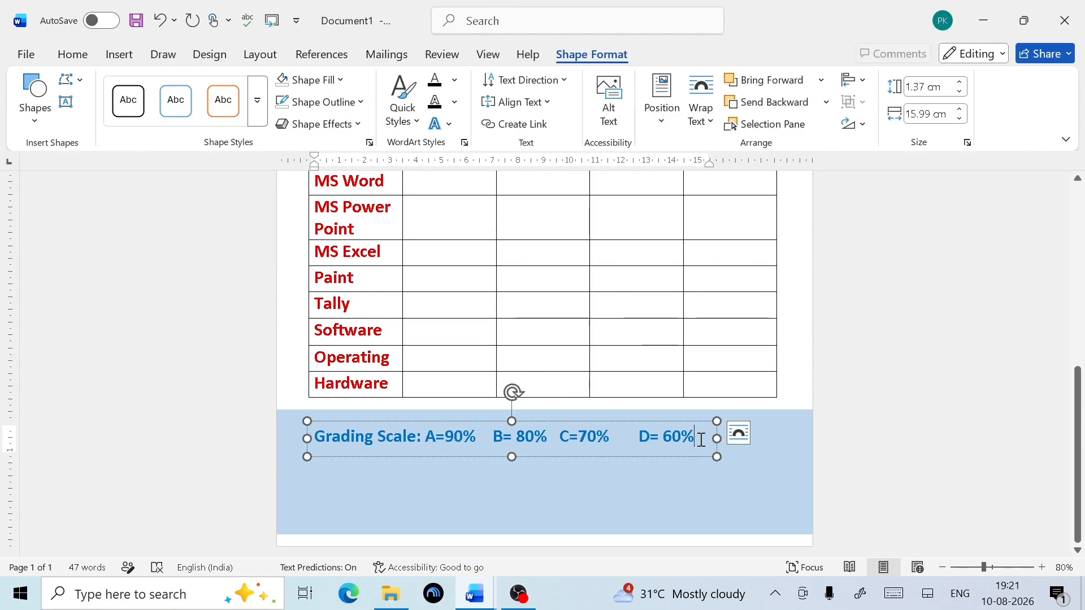
{"action": "left_click", "coordinate": [715, 456]}
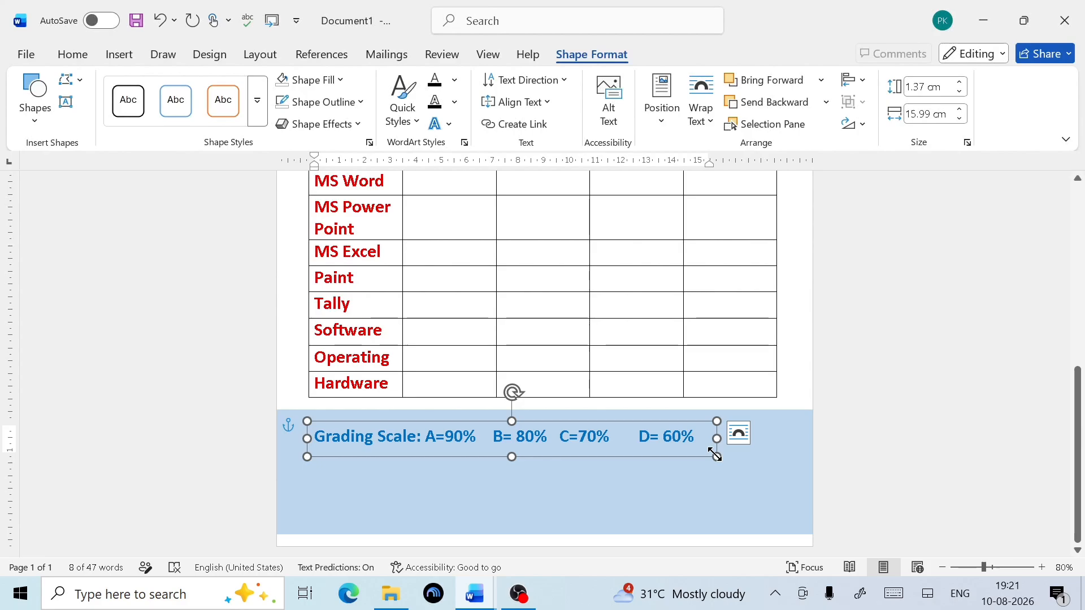
{"action": "key", "text": "ctrl+v"}
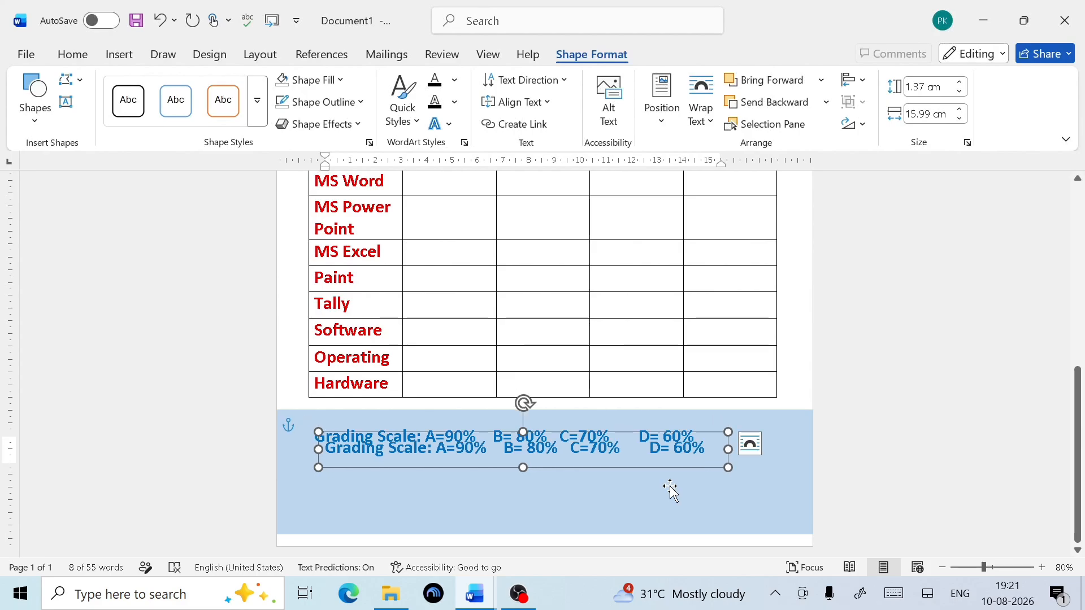
{"action": "key", "text": "Down"}
{"action": "key", "text": "Down"}
{"action": "key", "text": "Down"}
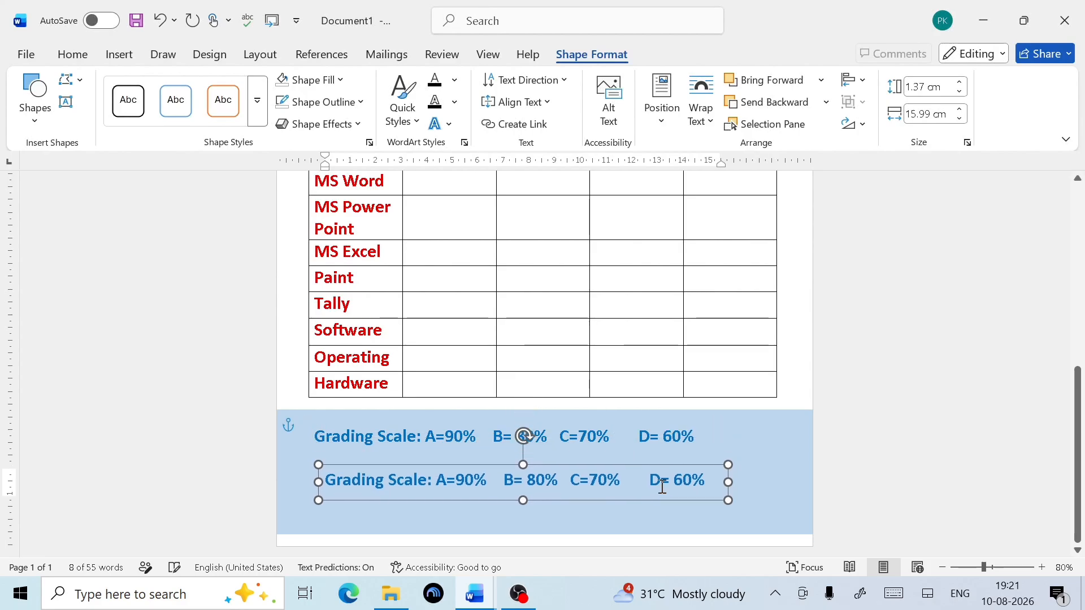
Step: Replace the text in the duplicated text box with "Comment"
{"action": "left_click_drag", "start_coordinate": [711, 482], "coordinate": [348, 498]}
{"action": "key", "text": "Delete"}
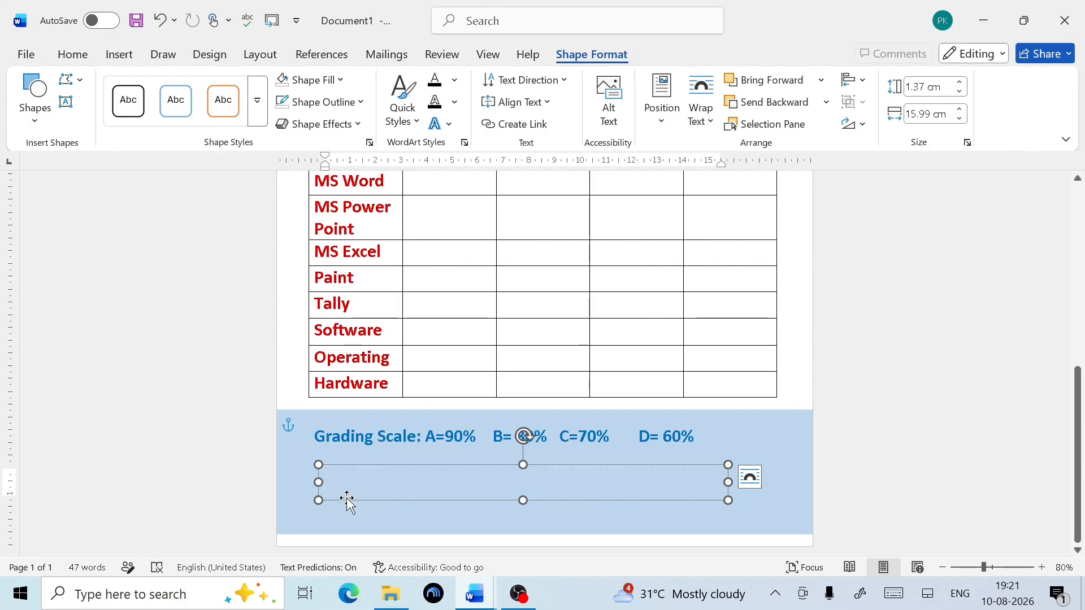
{"action": "type", "text": "Comment"}
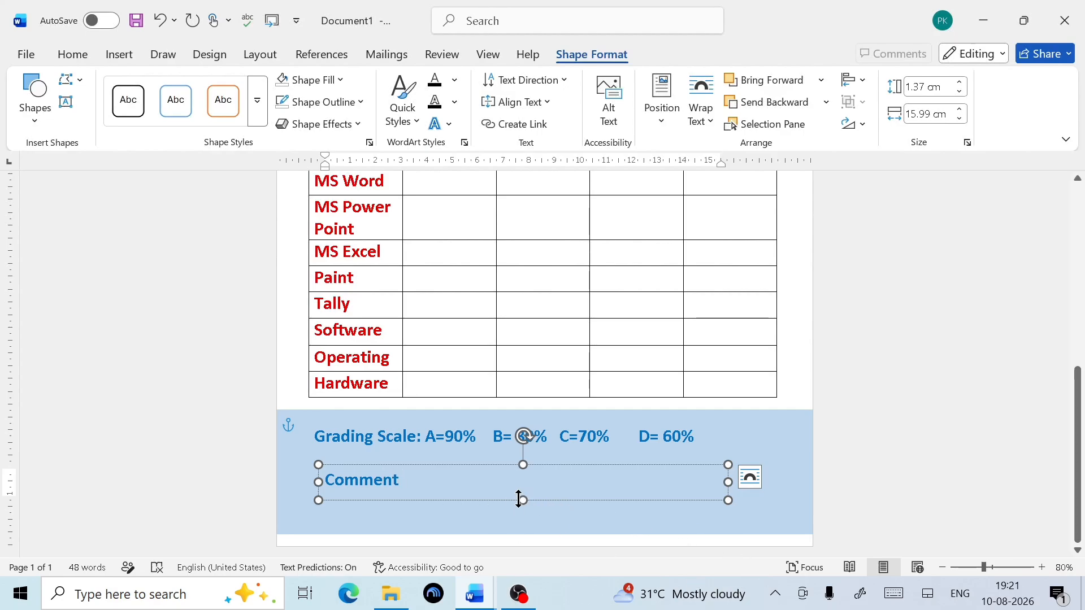
Step: Extend the Comment text box downward to a height of about 2.6 cm and nudge it up slightly
{"action": "left_click_drag", "start_coordinate": [521, 501], "coordinate": [497, 526]}
{"action": "key", "text": "Up"}
{"action": "key", "text": "Up"}
{"action": "key", "text": "Up"}
{"action": "key", "text": "Up"}
{"action": "key", "text": "Up"}
{"action": "key", "text": "Up"}
{"action": "key", "text": "Up"}
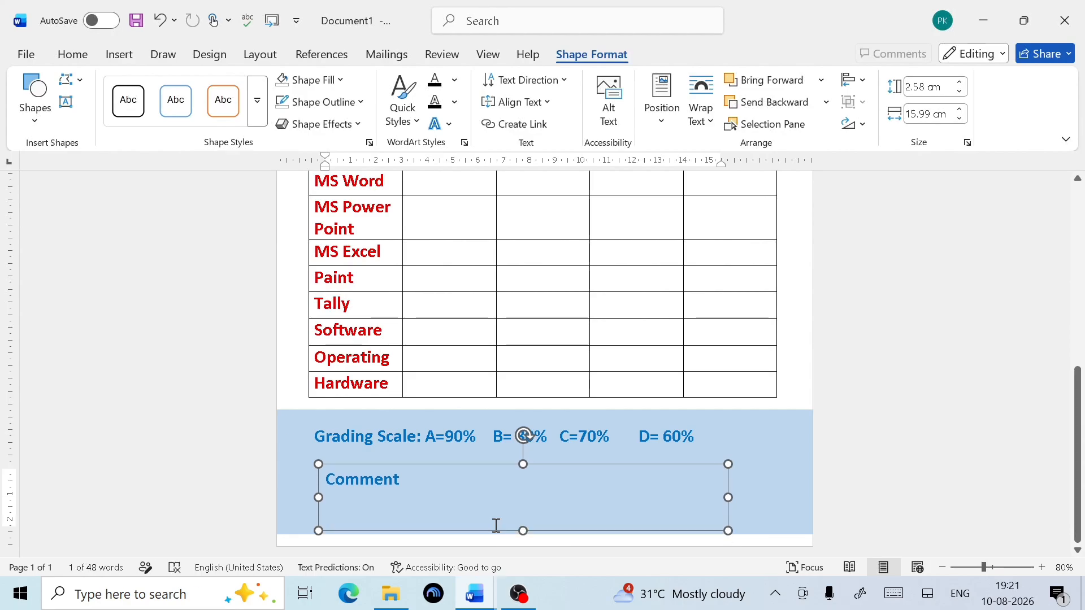
Step: Nudge the Comment text box up slightly inside the blue footer rectangle, closer to the grading scale line
{"action": "key", "text": "Up"}
{"action": "key", "text": "Up"}
{"action": "key", "text": "Up"}
{"action": "key", "text": "Up"}
{"action": "key", "text": "Up"}
{"action": "key", "text": "Up"}
{"action": "key", "text": "Up"}
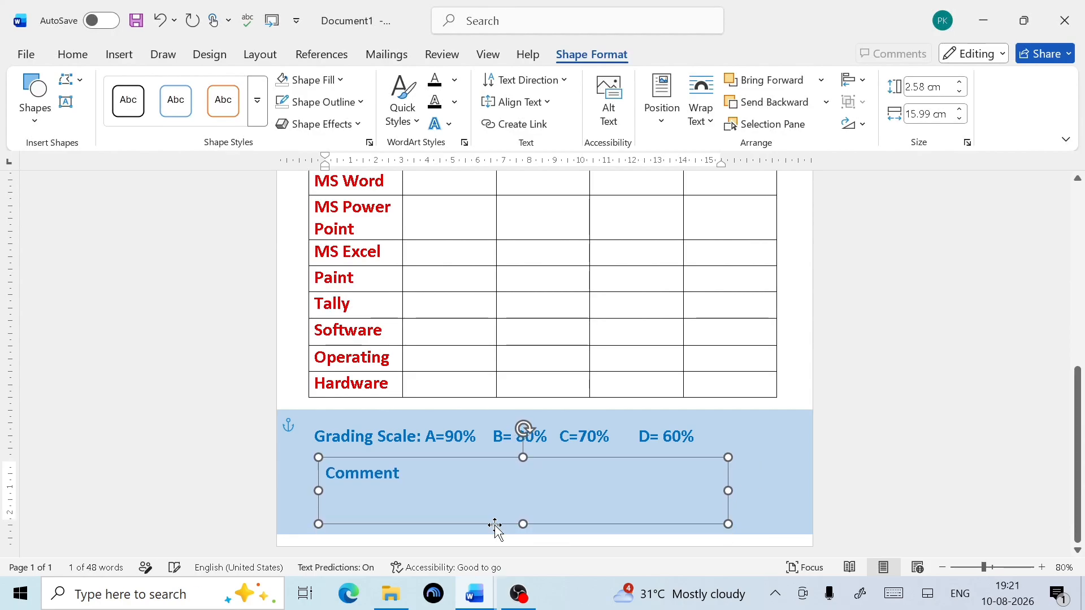
Step: Add a colon after "Comment" and fill the Comment text box with white
{"action": "left_click", "coordinate": [419, 478]}
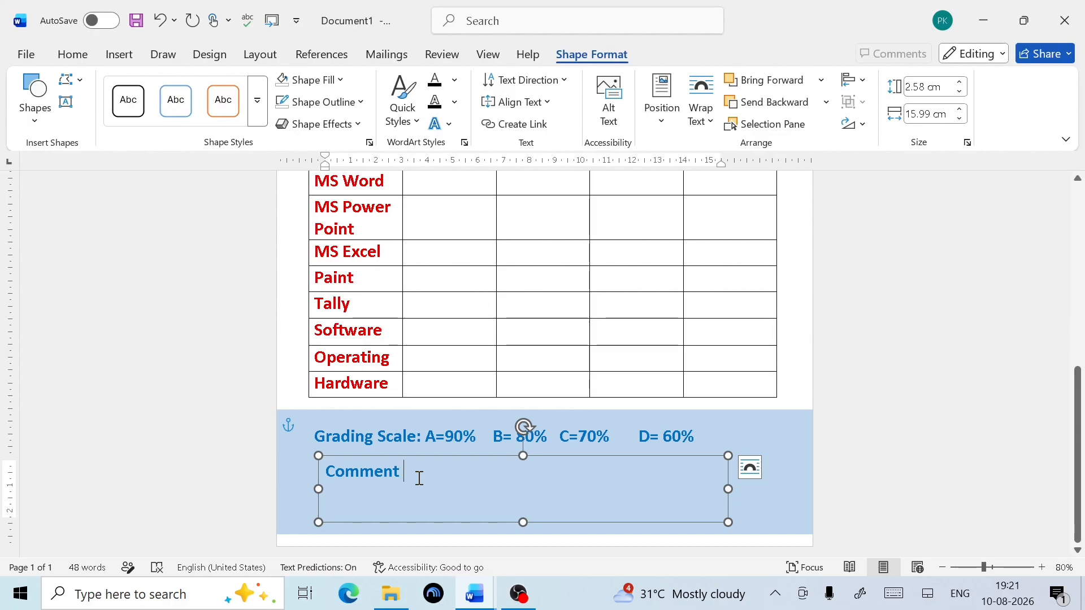
{"action": "key", "text": "BackSpace"}
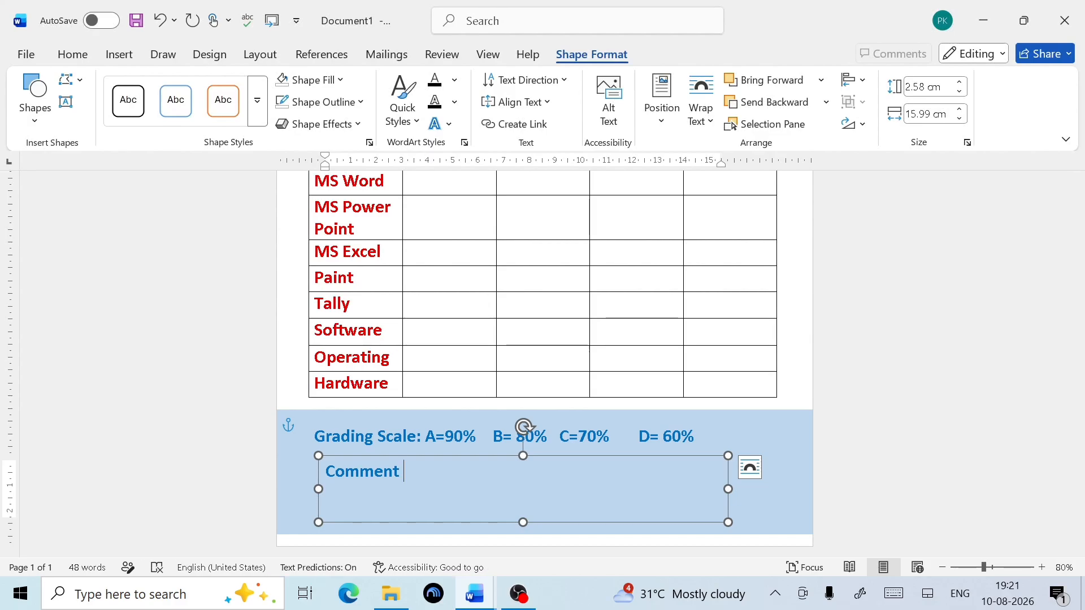
{"action": "type", "text": ":"}
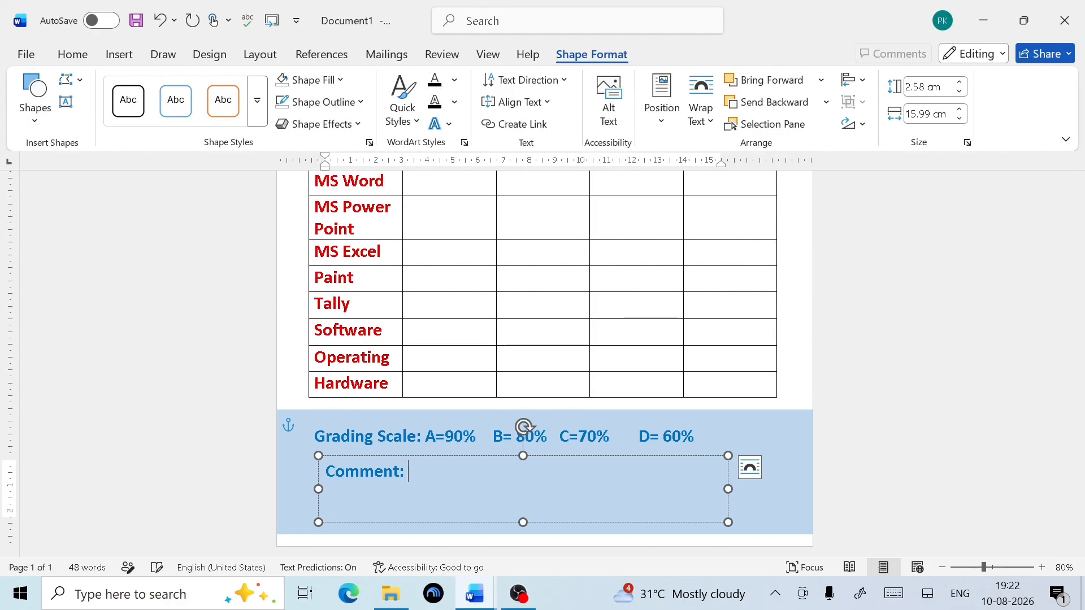
{"action": "left_click", "coordinate": [338, 80]}
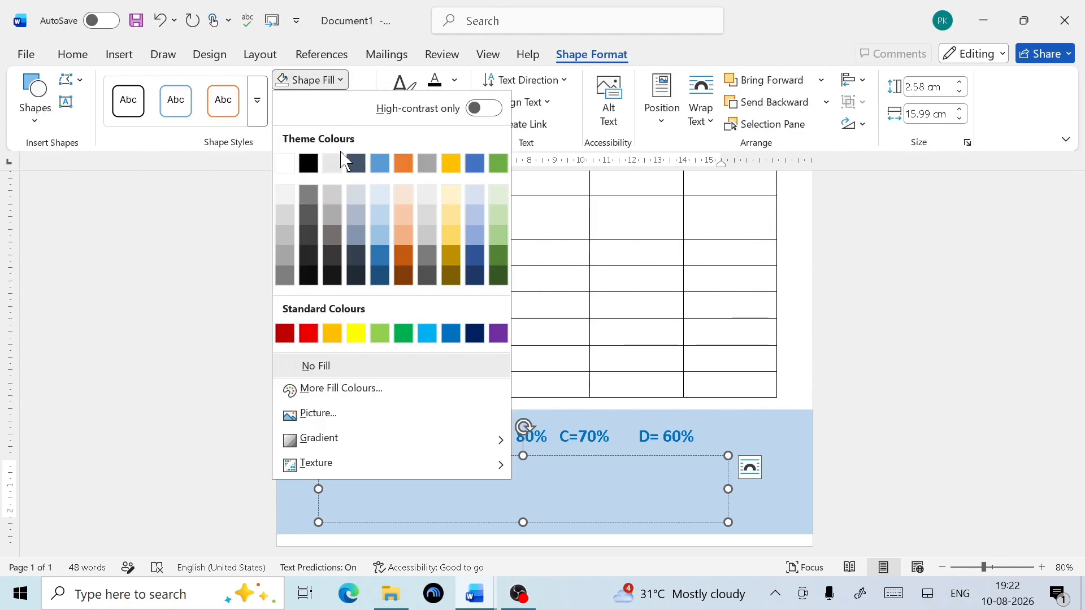
{"action": "left_click", "coordinate": [285, 163]}
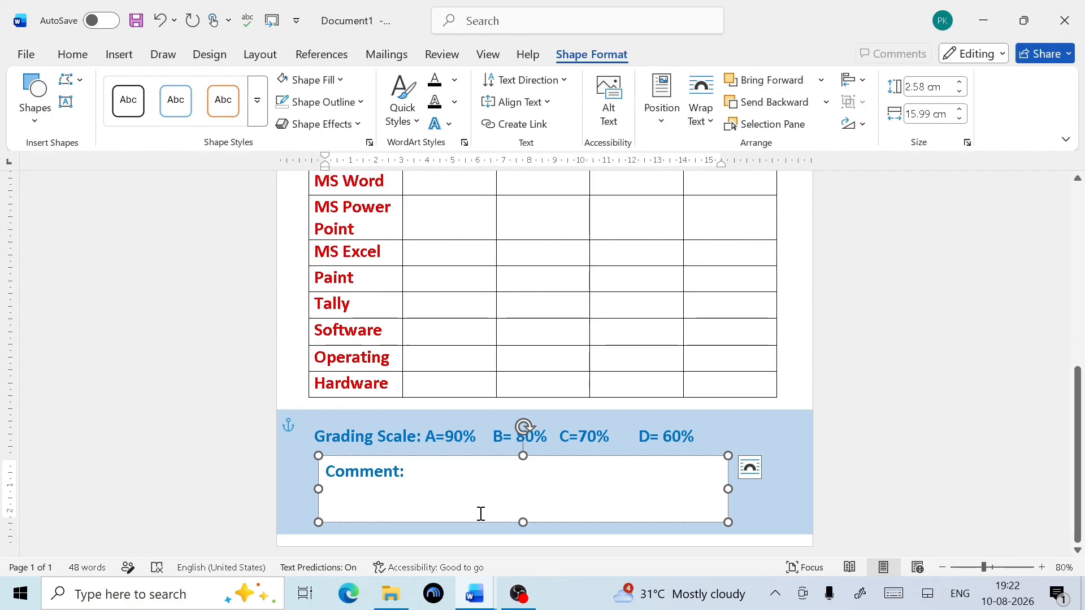
{"action": "left_click", "coordinate": [794, 504]}
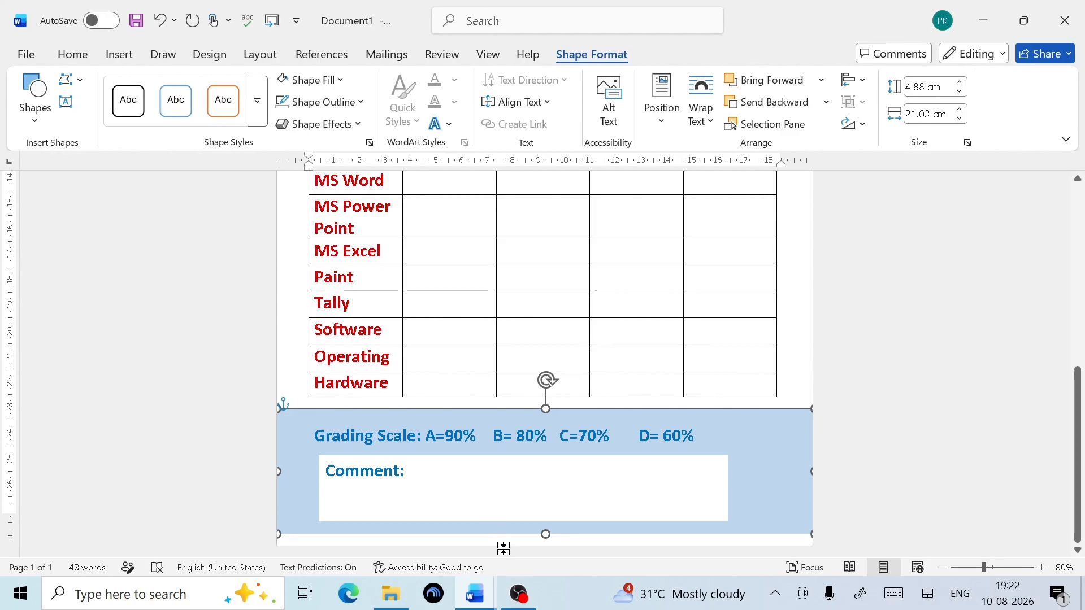
Step: Compare the new footer with the one in Report Card .docx, then look over Document1 from footer to header
{"action": "mouse_move", "coordinate": [475, 608]}
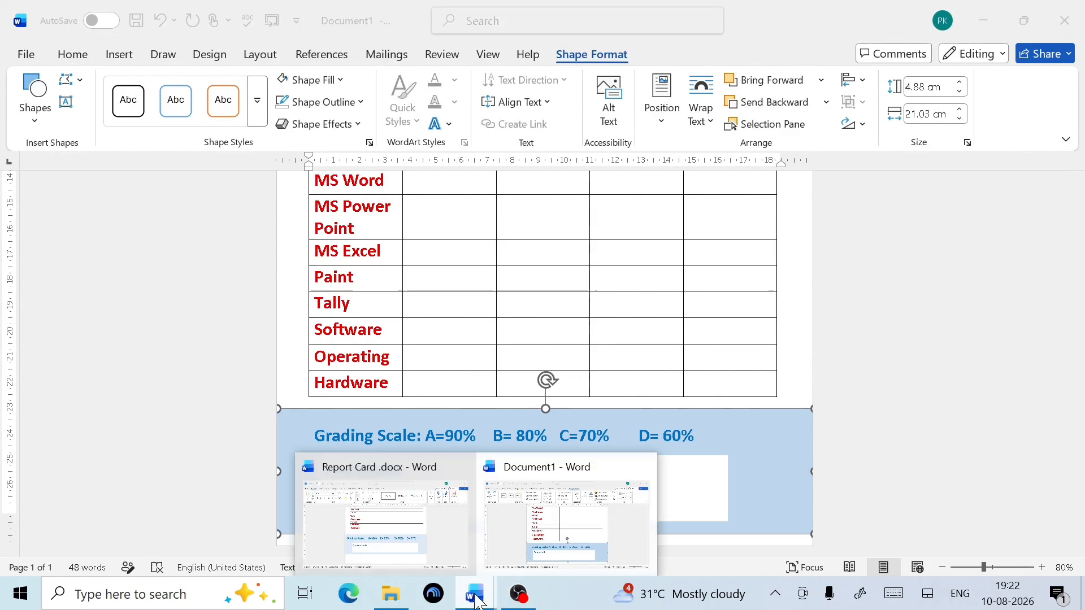
{"action": "left_click", "coordinate": [432, 521]}
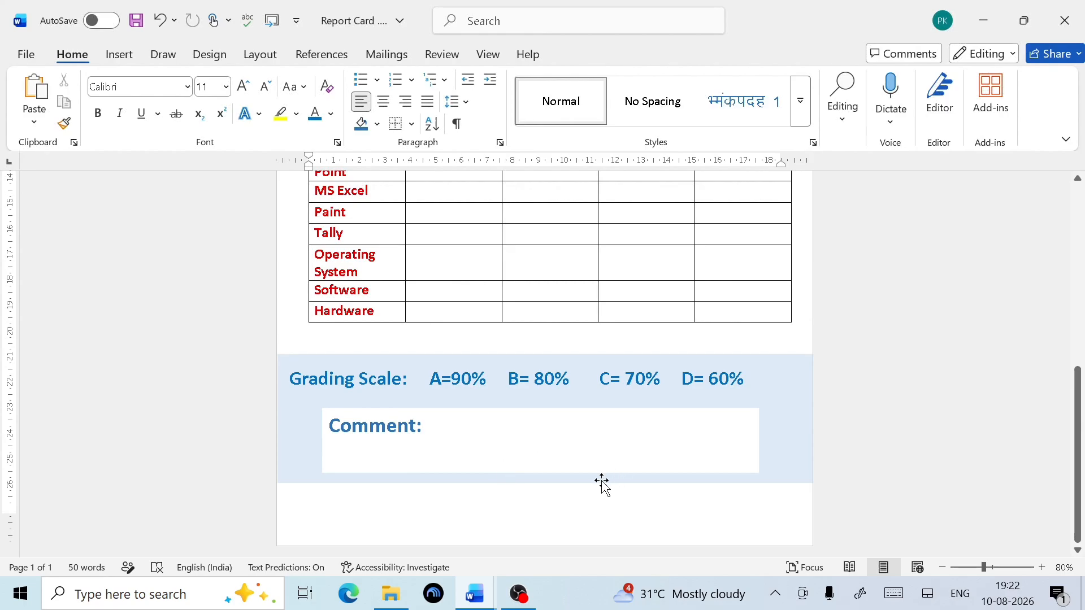
{"action": "mouse_move", "coordinate": [489, 597]}
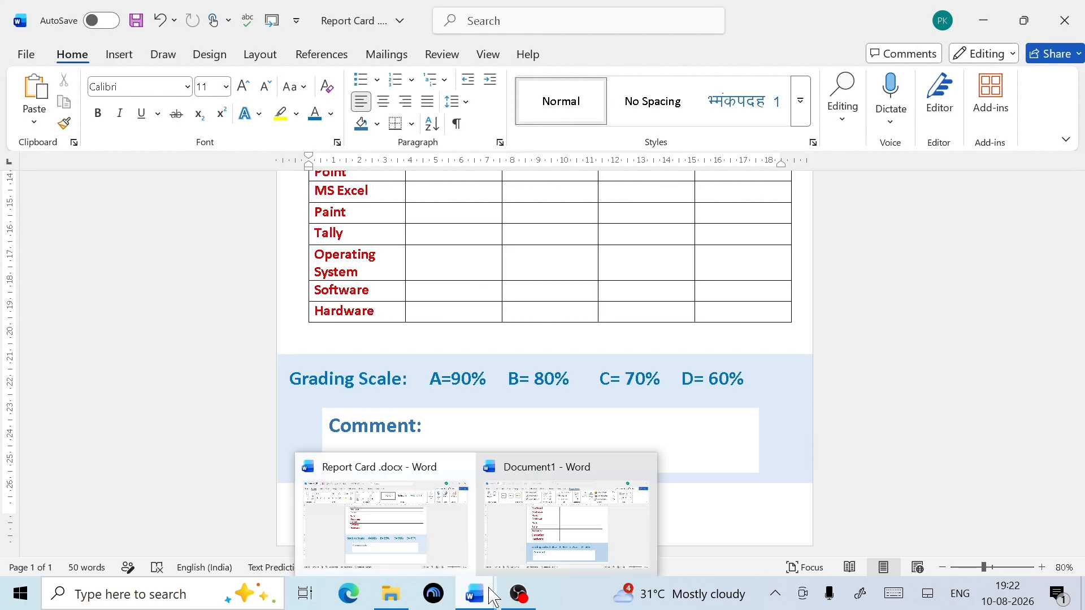
{"action": "left_click", "coordinate": [558, 542]}
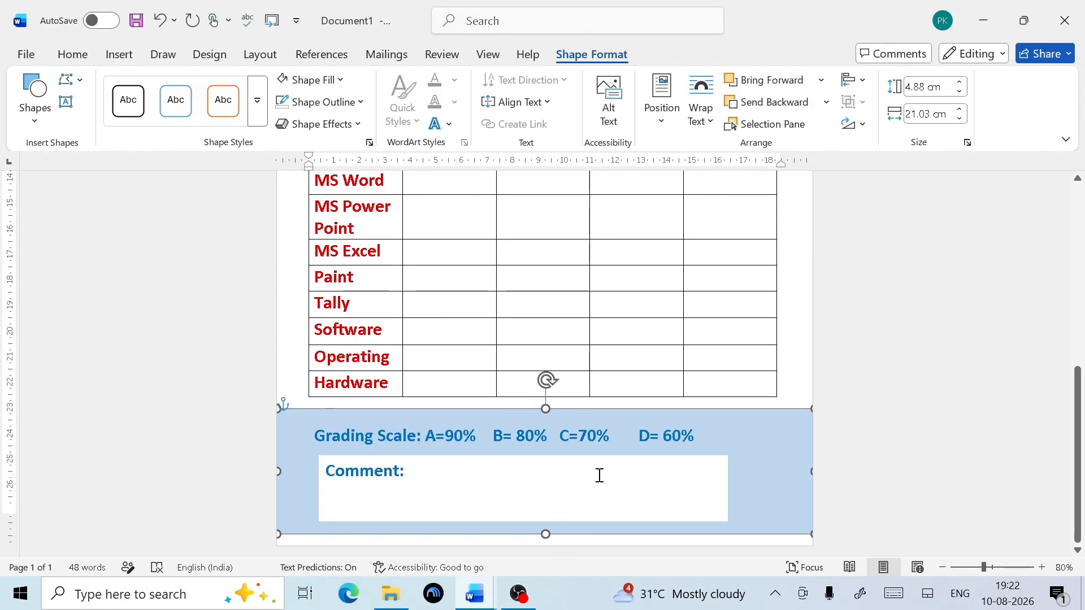
{"action": "scroll", "coordinate": [743, 438], "scroll_direction": "up", "scroll_amount": 10}
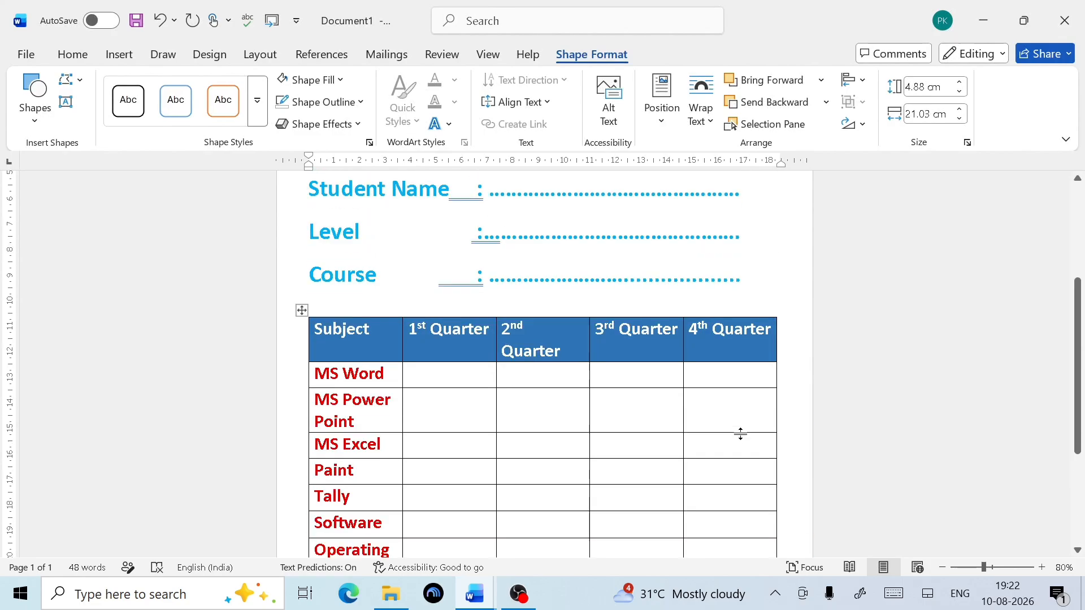
{"action": "scroll", "coordinate": [745, 430], "scroll_direction": "down", "scroll_amount": 10}
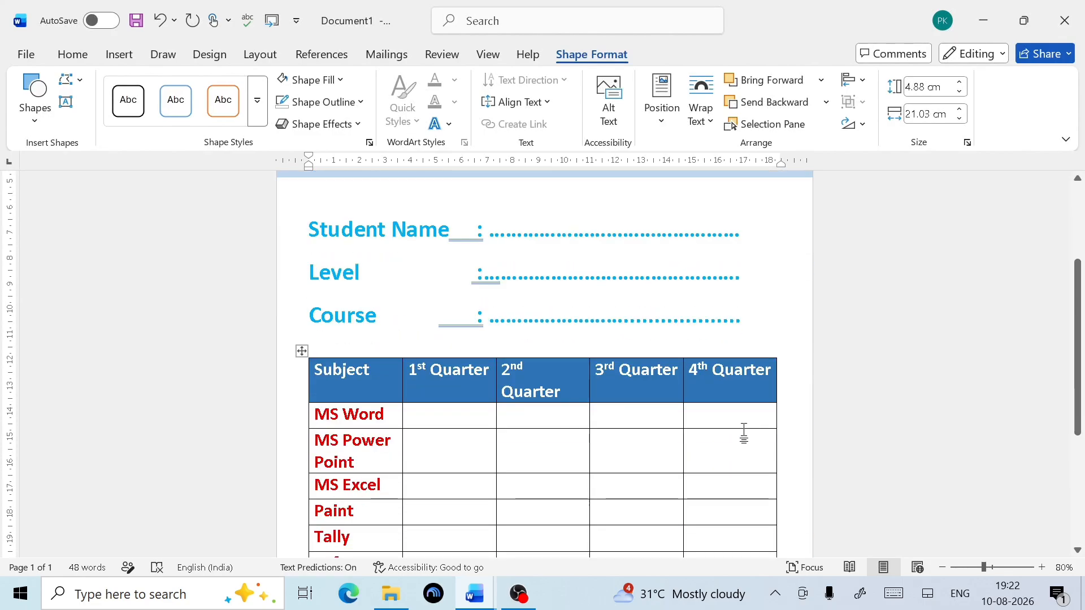
{"action": "scroll", "coordinate": [743, 431], "scroll_direction": "up", "scroll_amount": 6}
{"action": "scroll", "coordinate": [743, 431], "scroll_direction": "up", "scroll_amount": 3}
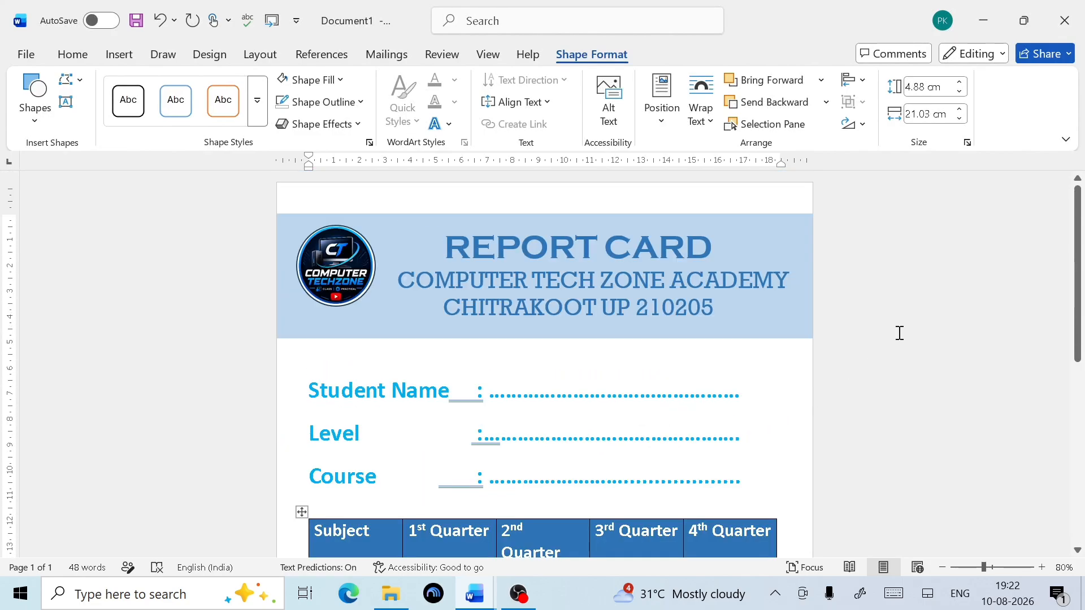
Step: Show Document1 in full-screen mode and examine the report card's layout from the student details to the footer
{"action": "left_click", "coordinate": [1066, 139]}
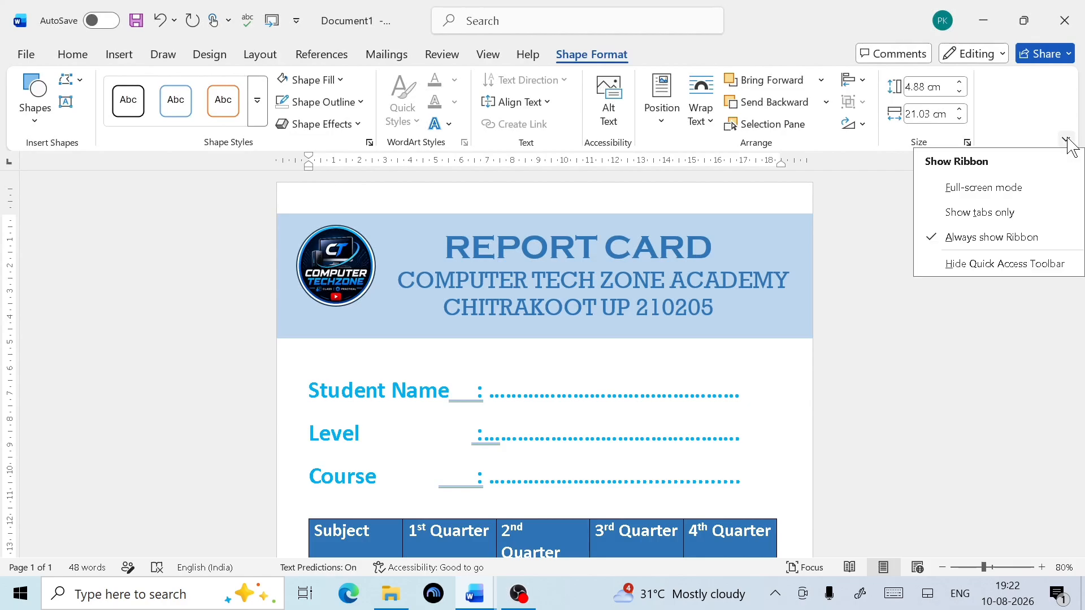
{"action": "left_click", "coordinate": [1000, 195]}
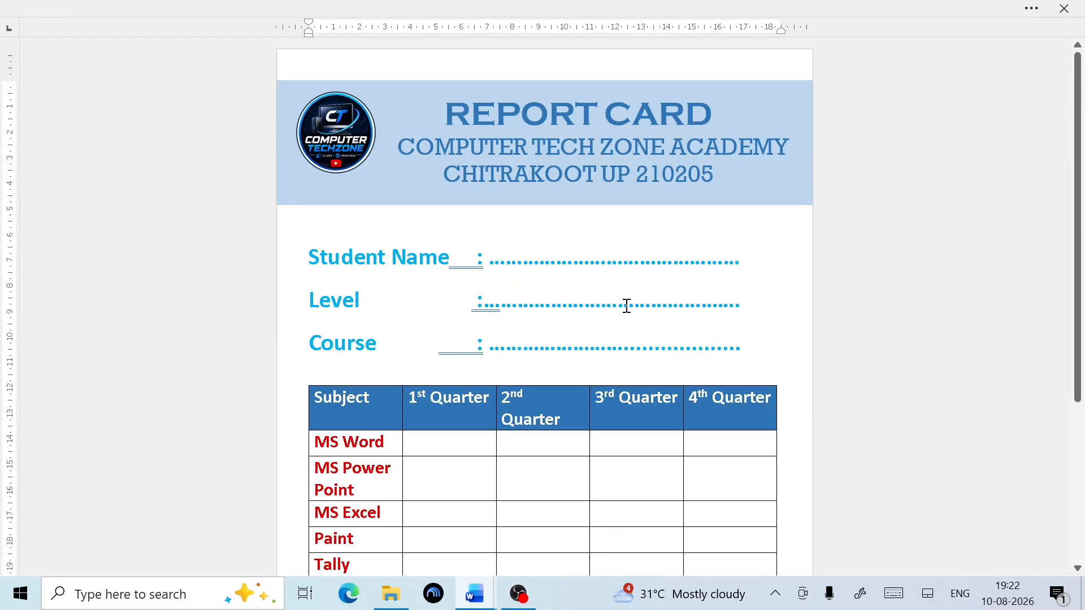
{"action": "scroll", "coordinate": [641, 280], "scroll_direction": "down", "scroll_amount": 5}
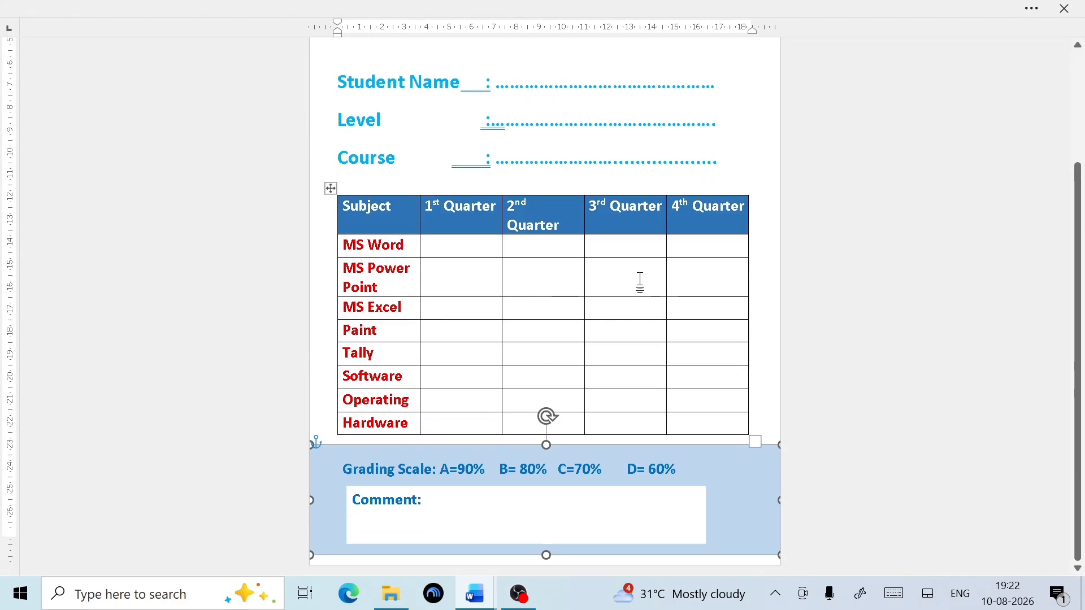
{"action": "left_click", "coordinate": [887, 264]}
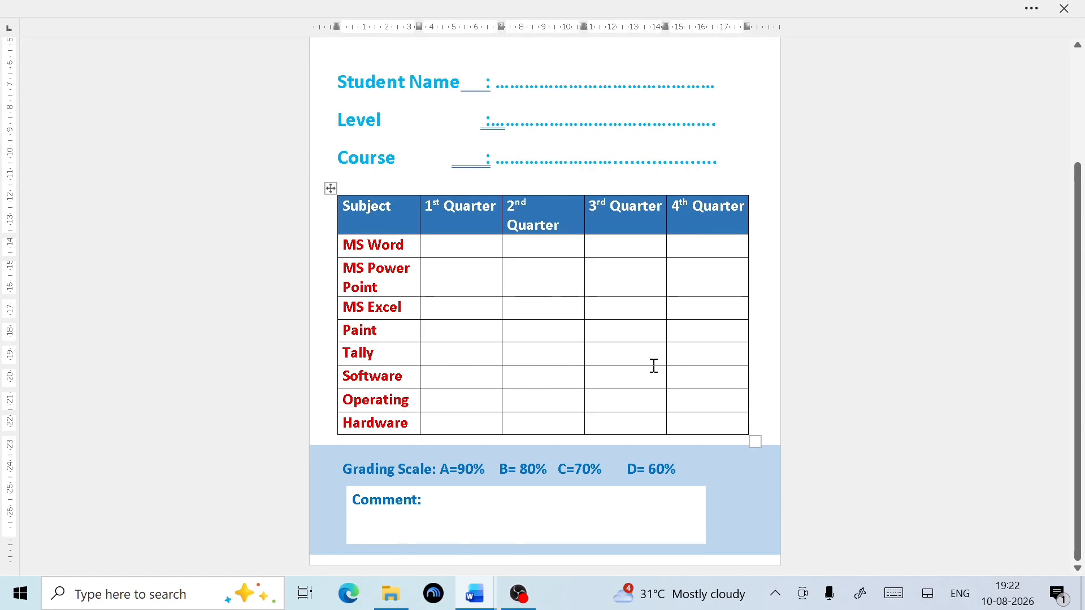
{"action": "scroll", "coordinate": [653, 366], "scroll_direction": "up", "scroll_amount": 3}
{"action": "scroll", "coordinate": [653, 361], "scroll_direction": "down", "scroll_amount": 3}
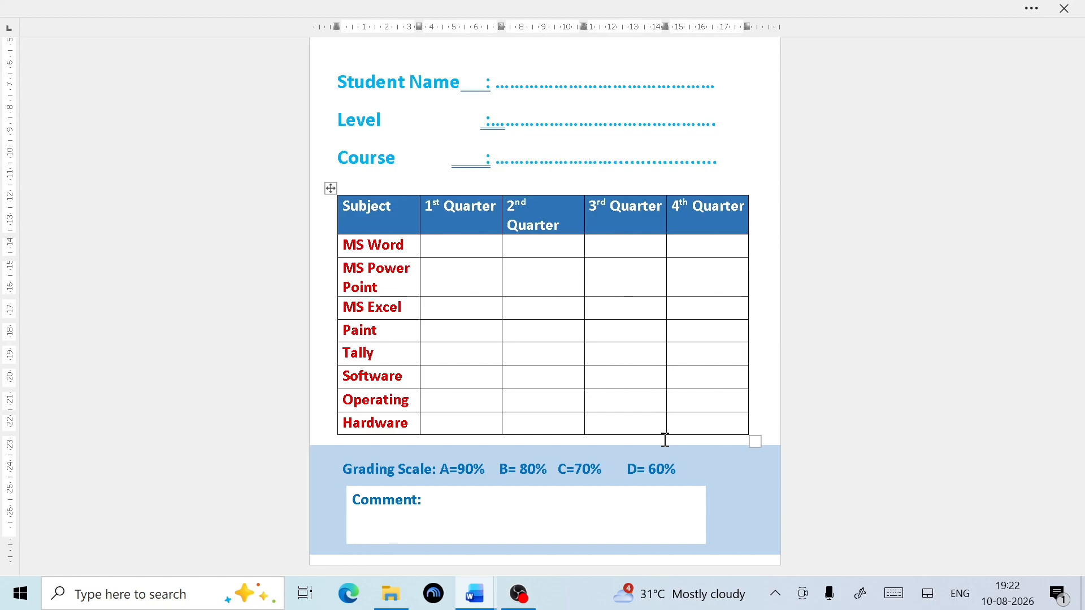
Step: Enlarge the marks table slightly and adjust the border between the 2nd and 3rd Quarter columns so each heading fits on one line
{"action": "left_click", "coordinate": [511, 228]}
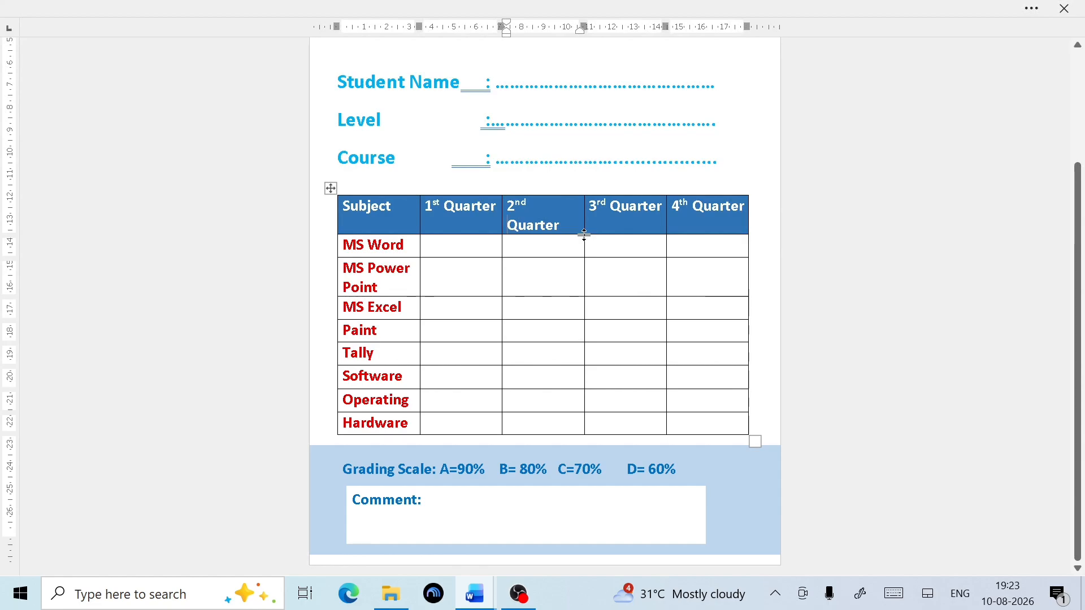
{"action": "left_click_drag", "start_coordinate": [585, 228], "coordinate": [596, 228]}
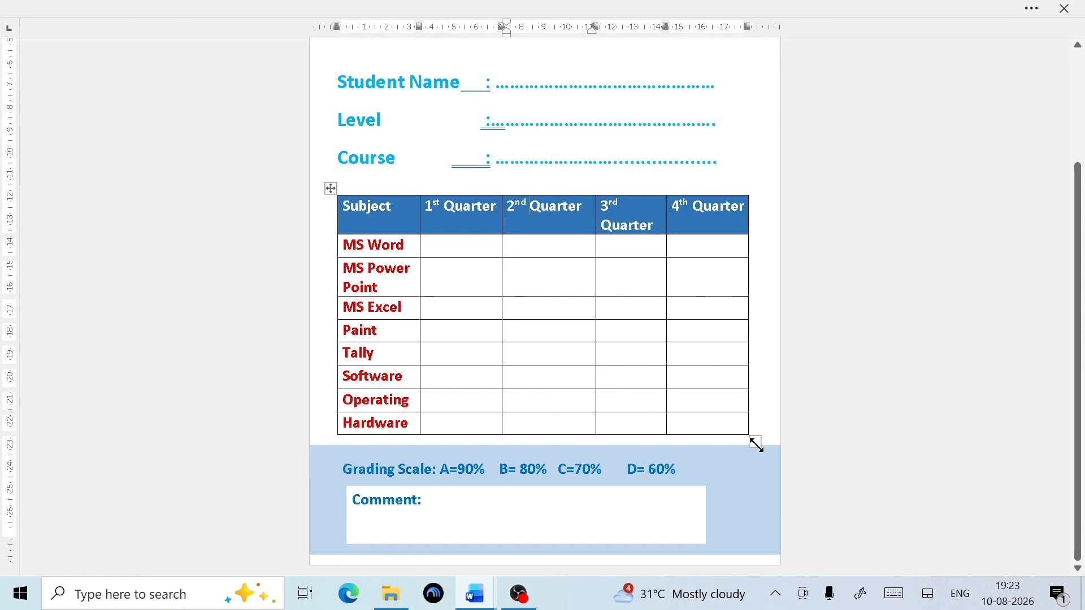
{"action": "left_click_drag", "start_coordinate": [757, 445], "coordinate": [761, 448]}
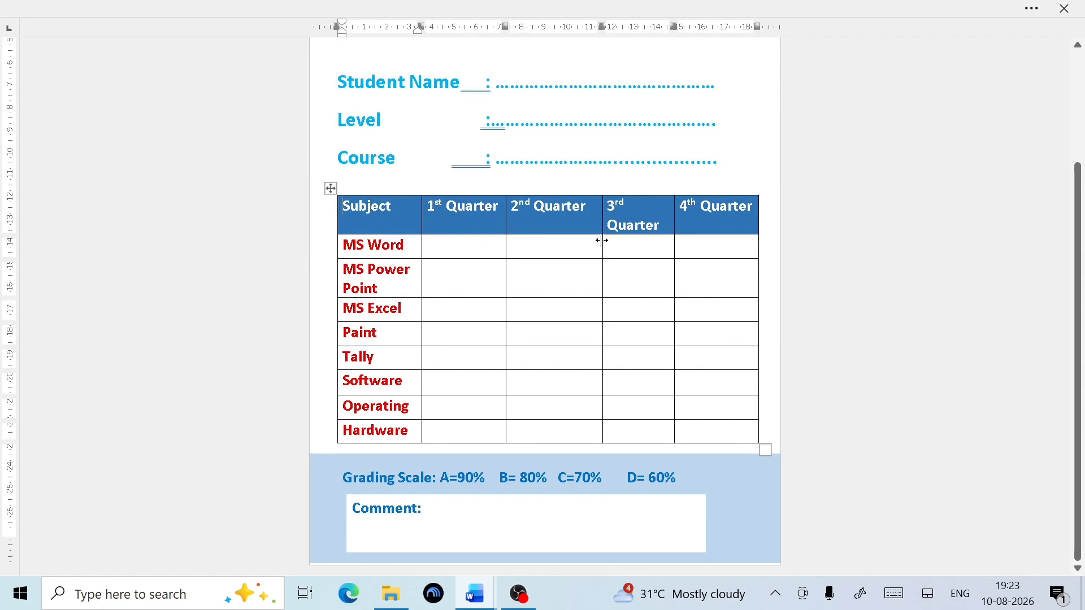
{"action": "left_click_drag", "start_coordinate": [602, 240], "coordinate": [590, 238]}
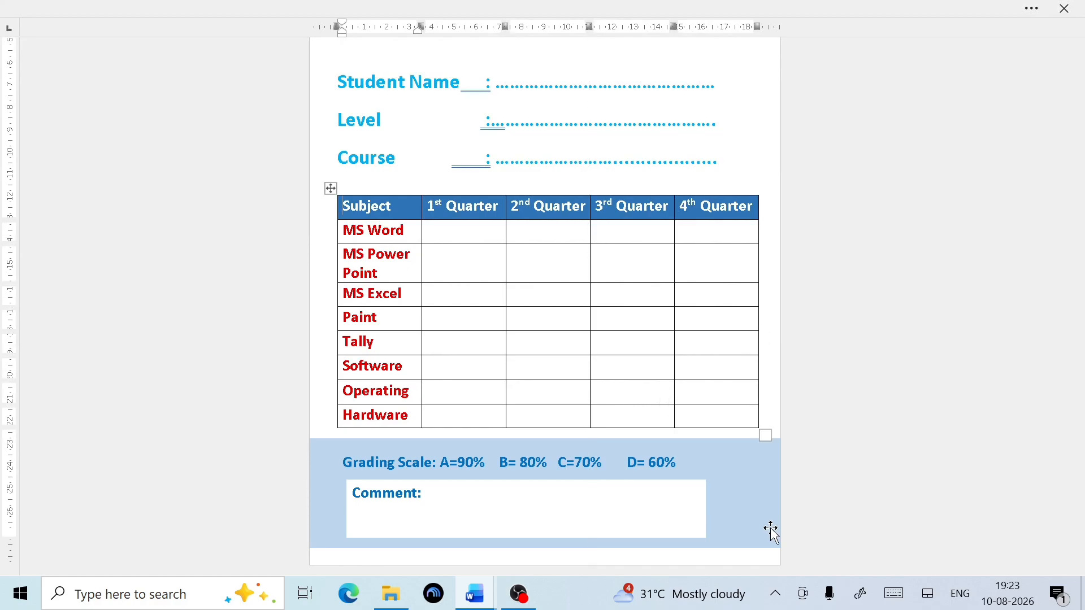